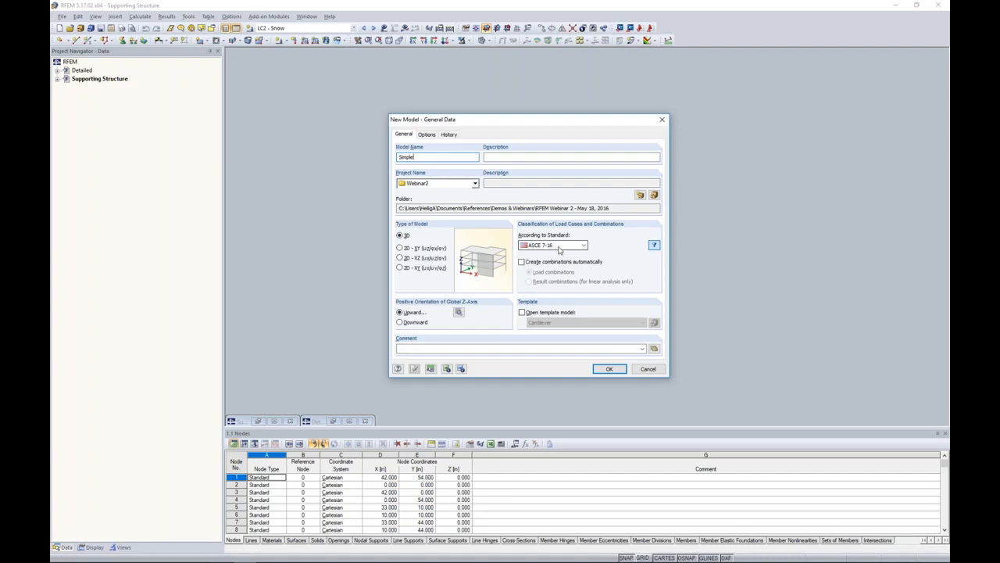
Classify the new 3D model Simple by ASCE 7-16 with automatically created load combinations, then create the model and maximize its window.
click(558, 247)
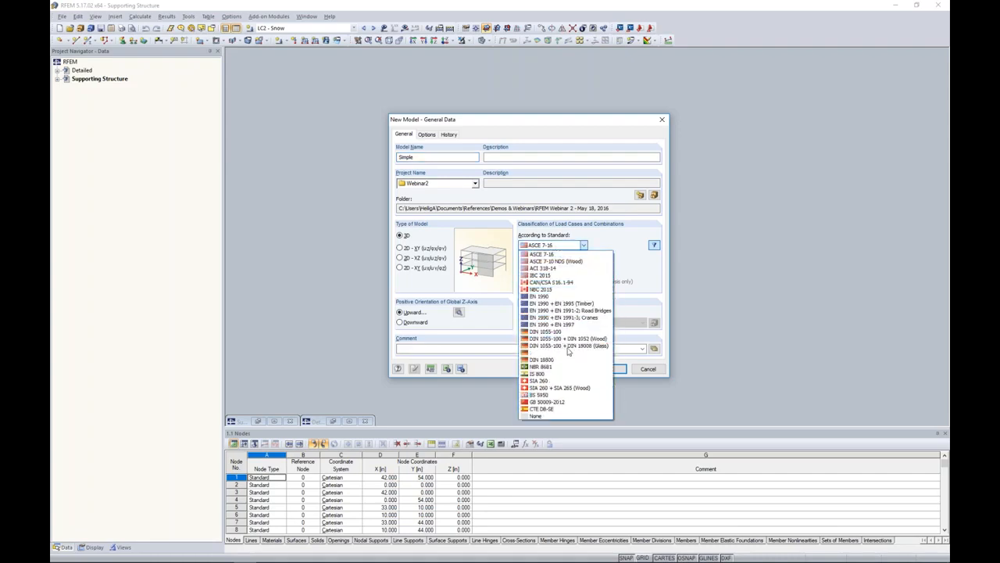
click(623, 257)
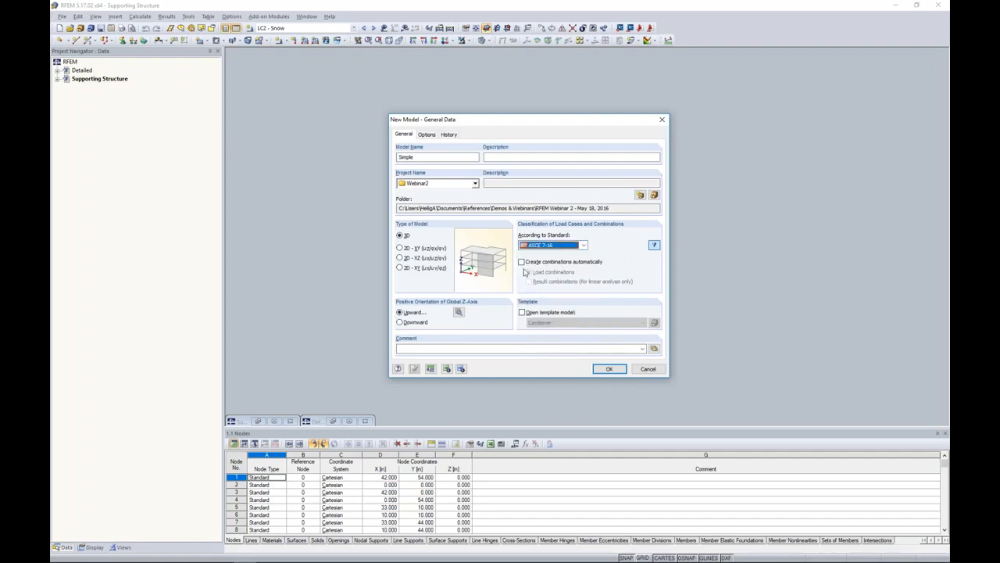
click(522, 261)
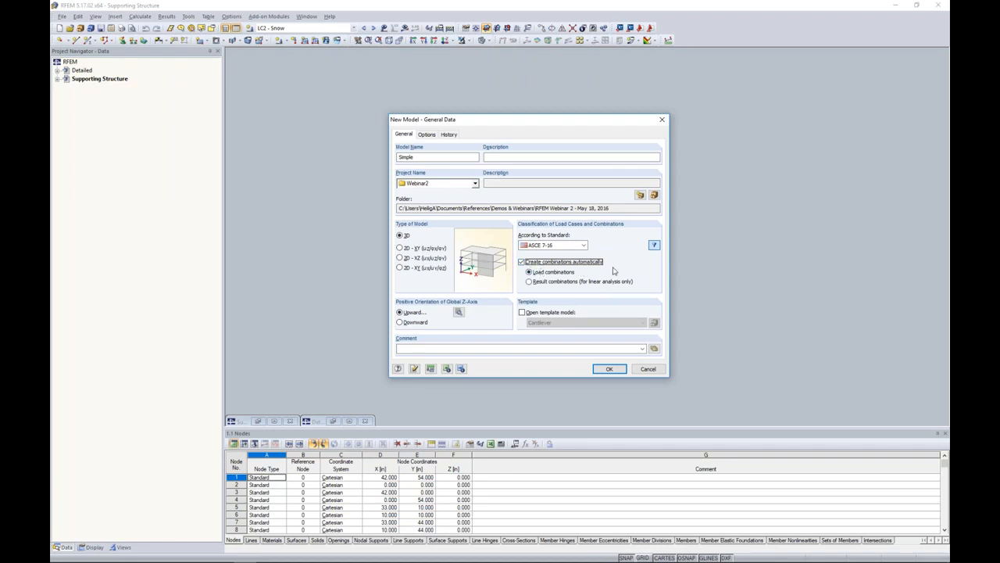
click(613, 366)
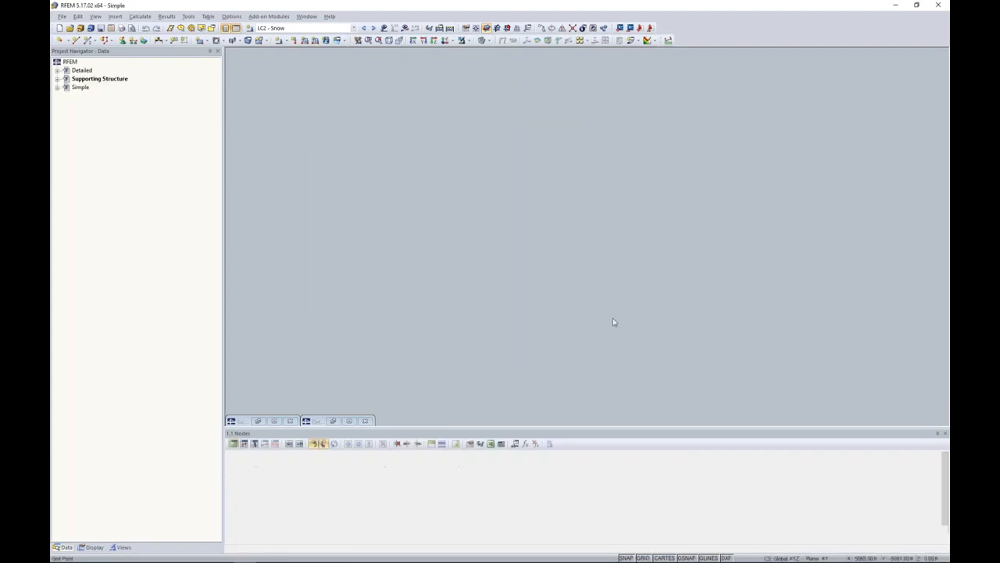
double_click(624, 142)
Look through the project navigator's model data, load case and add-on module entries for the new model.
middle_drag(532, 193, 560, 294)
scroll(547, 253, up, 4)
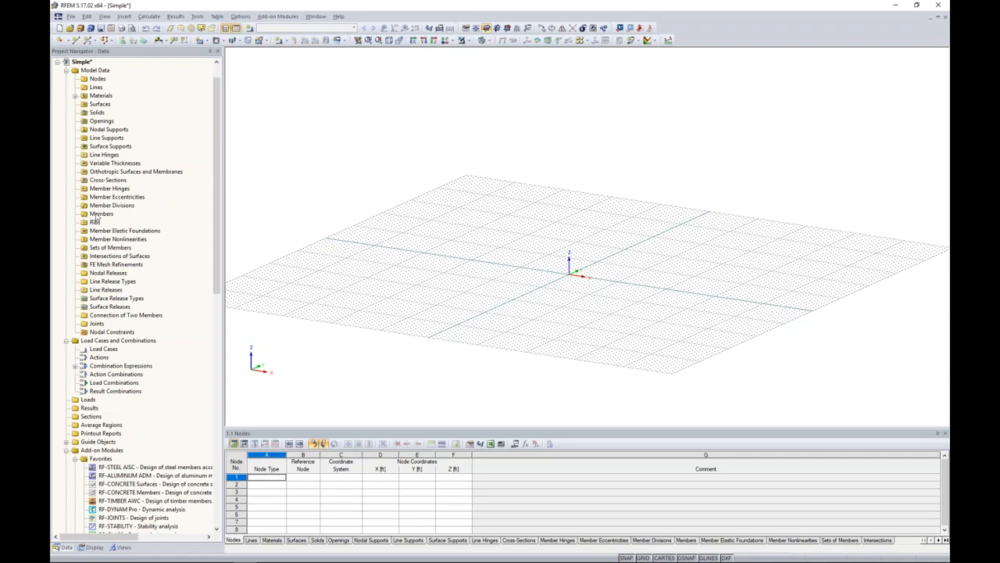
drag(213, 188, 211, 206)
scroll(197, 330, down, 11)
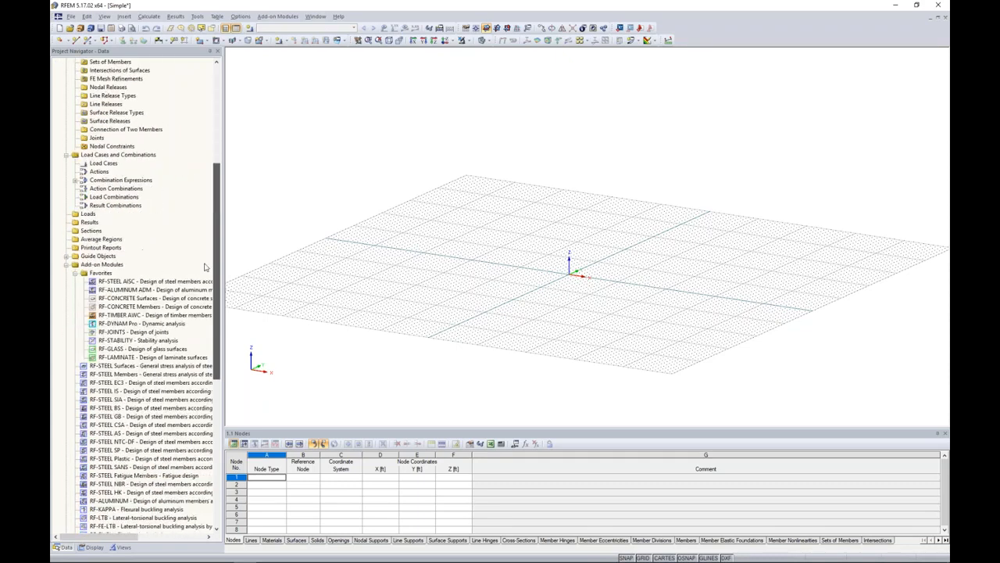
scroll(197, 330, down, 6)
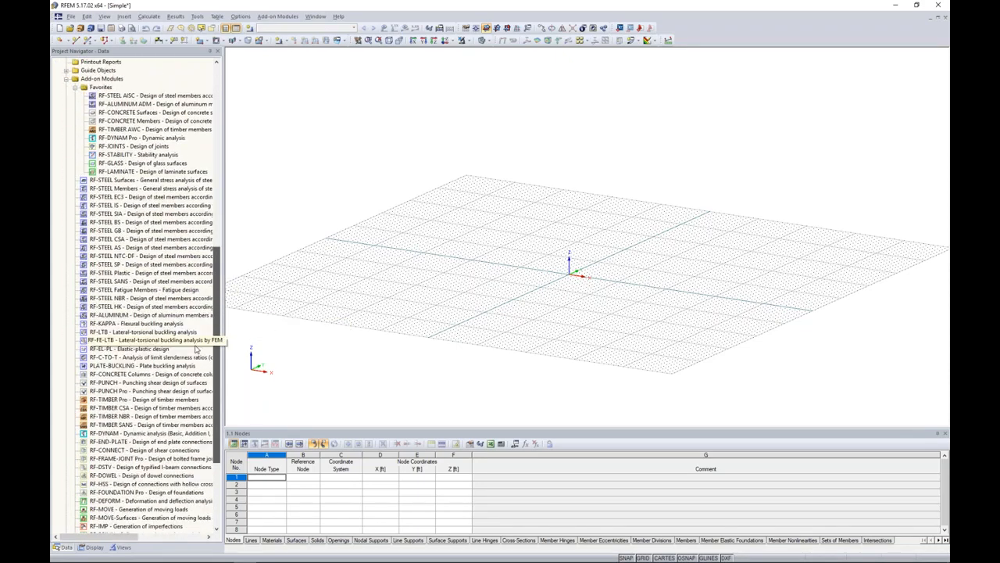
scroll(190, 388, up, 5)
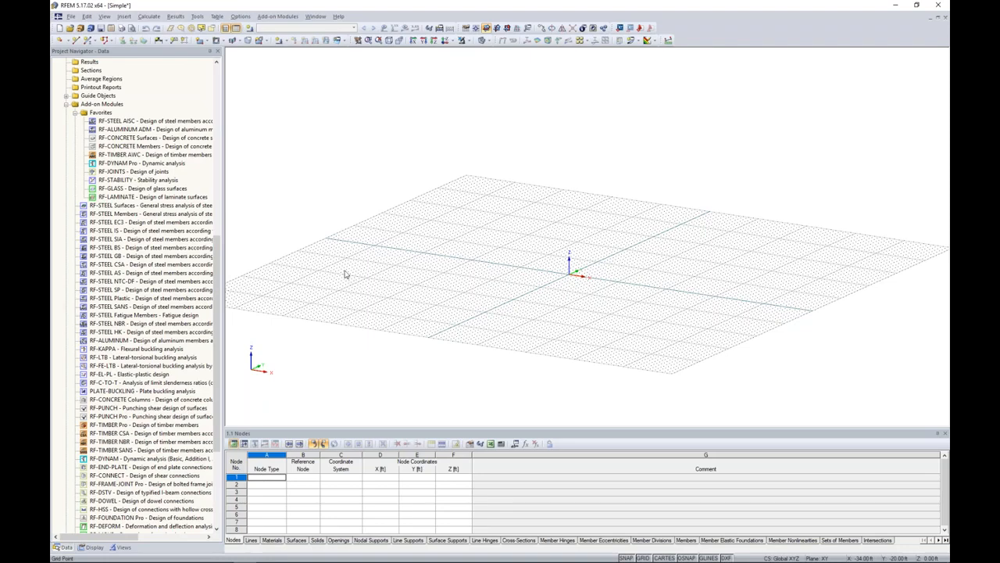
scroll(218, 265, up, 2)
drag(225, 266, 265, 117)
From the work plane grid settings, set the model's length unit to inches with 3 decimal places.
middle_drag(576, 274, 523, 289)
scroll(547, 293, up, 5)
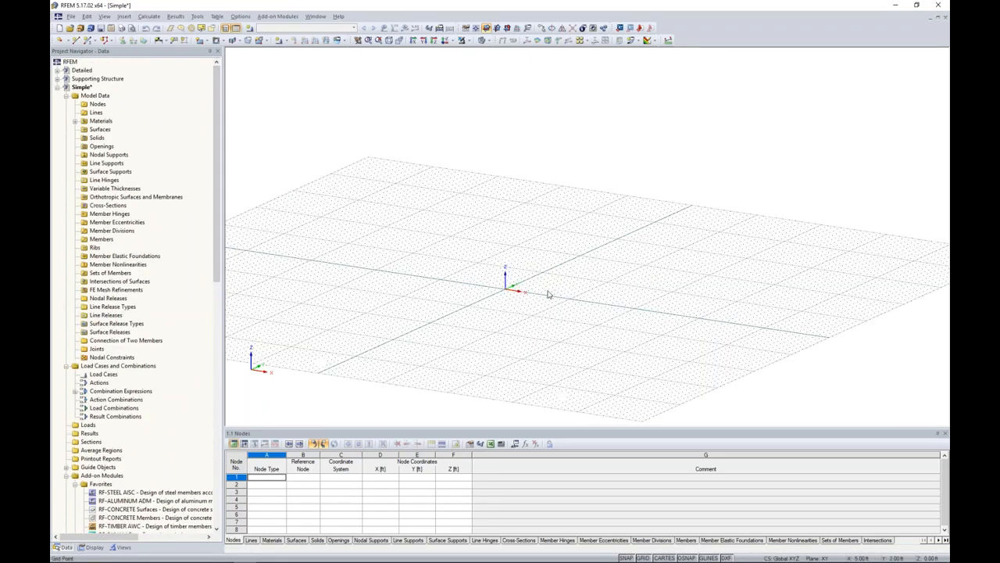
ctrl+middle_drag(615, 294, 568, 311)
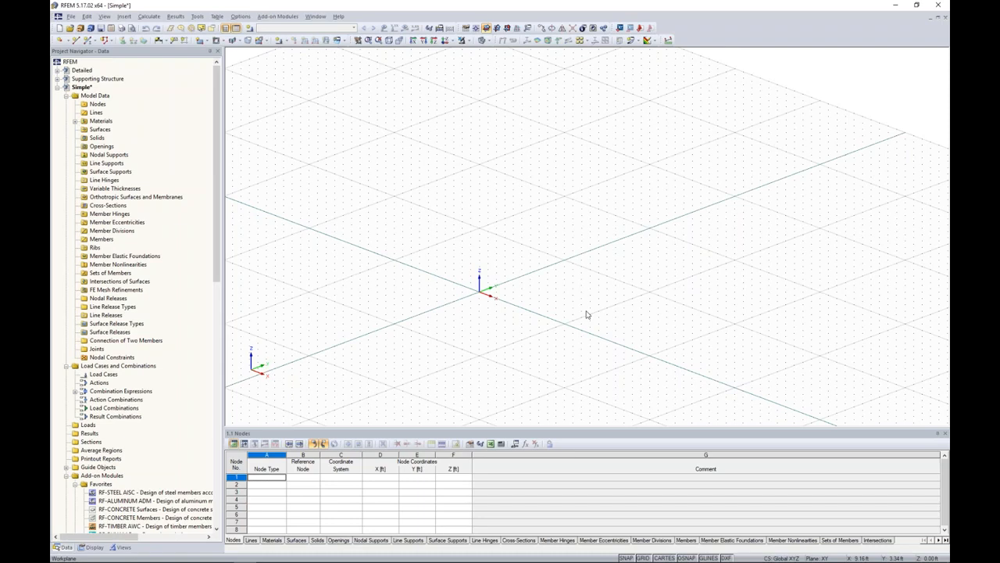
right_click(644, 558)
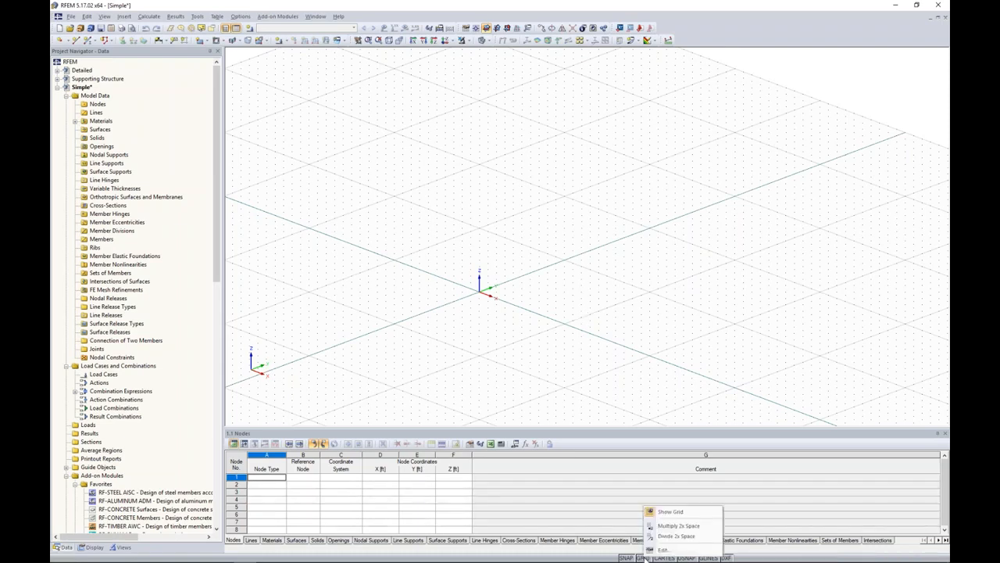
click(661, 550)
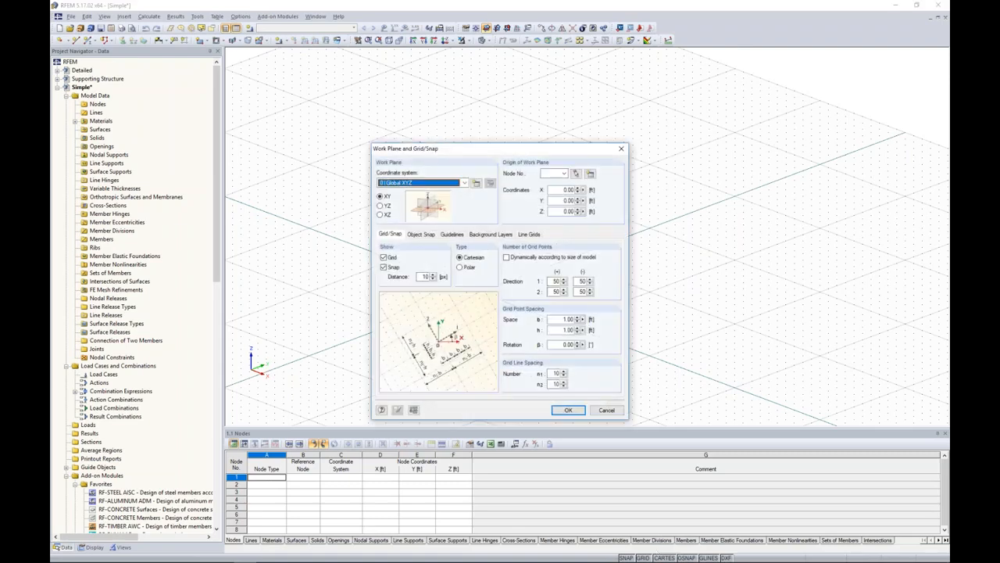
click(414, 409)
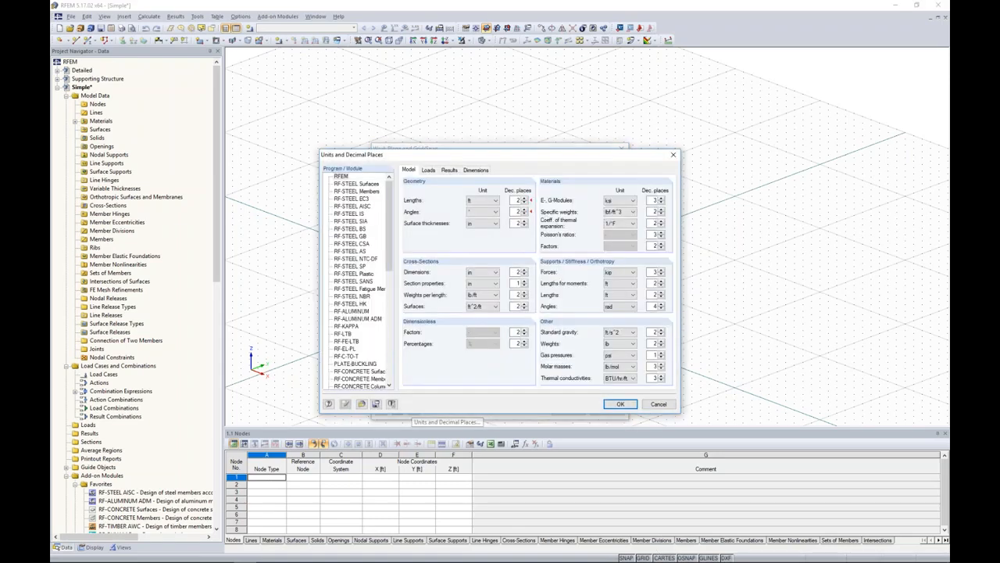
click(478, 202)
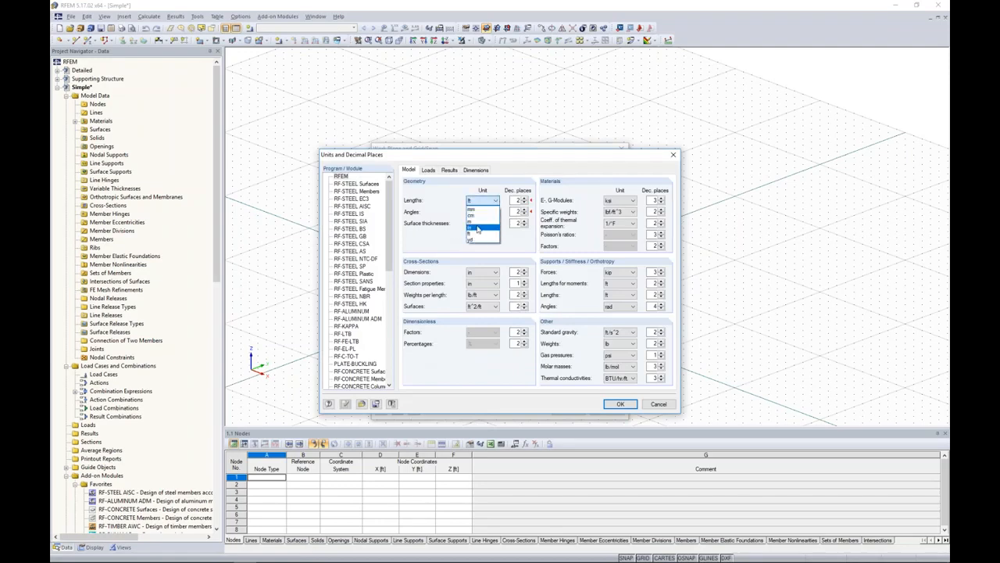
click(472, 227)
click(524, 198)
click(524, 198)
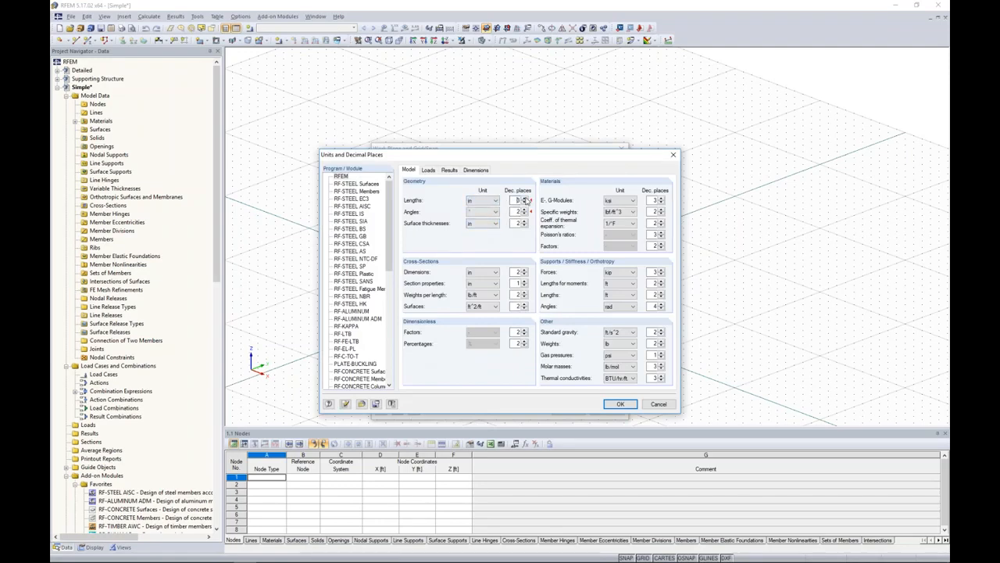
click(617, 404)
Set the grid point spacing to 1 in both ways and size the grid dynamically according to the model.
drag(557, 319, 591, 318)
text(1)
key(Tab)
key(Tab)
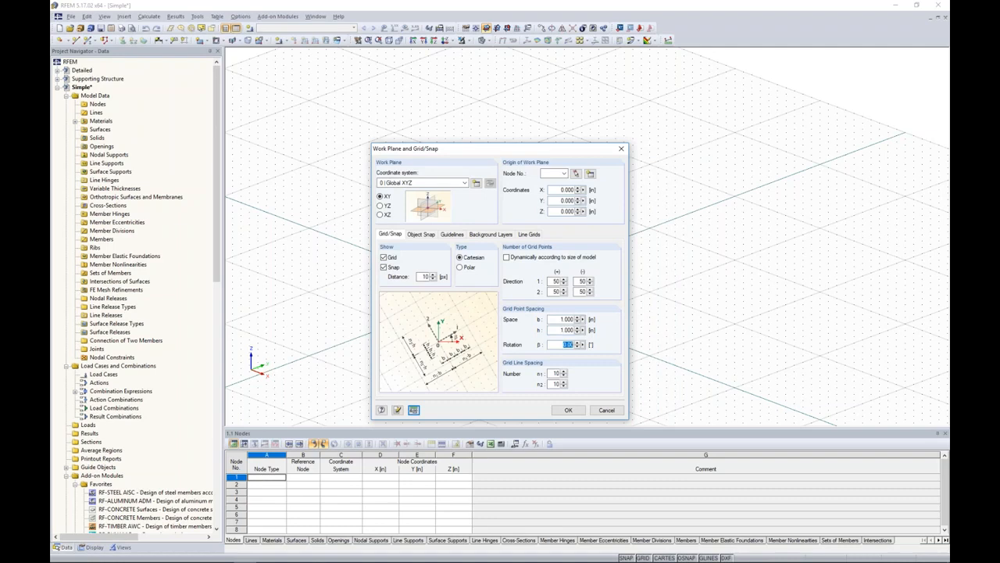
click(506, 257)
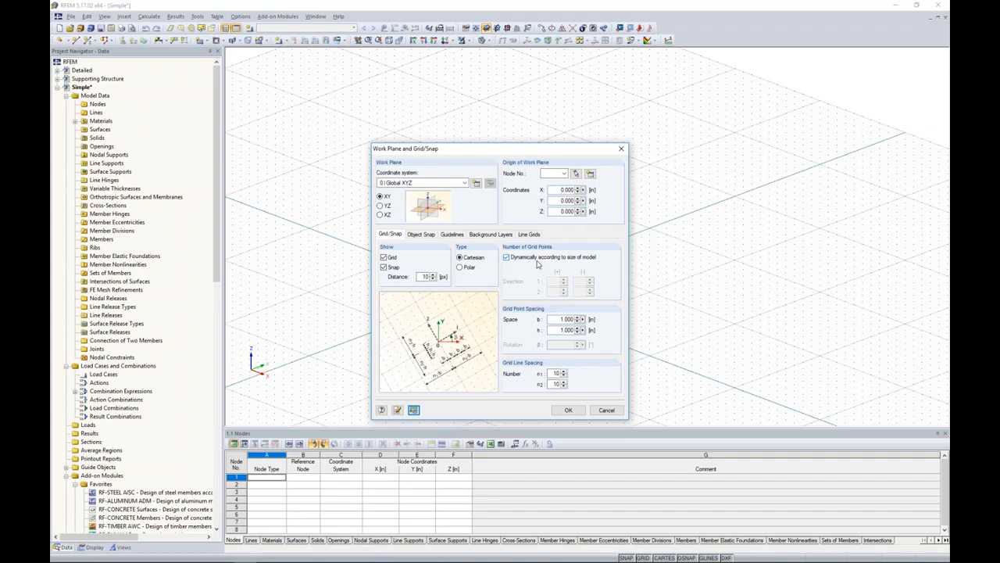
click(566, 411)
Create a standard node at X 42, Y 54, Z 0 in relative to the grid origin.
scroll(480, 293, up, 5)
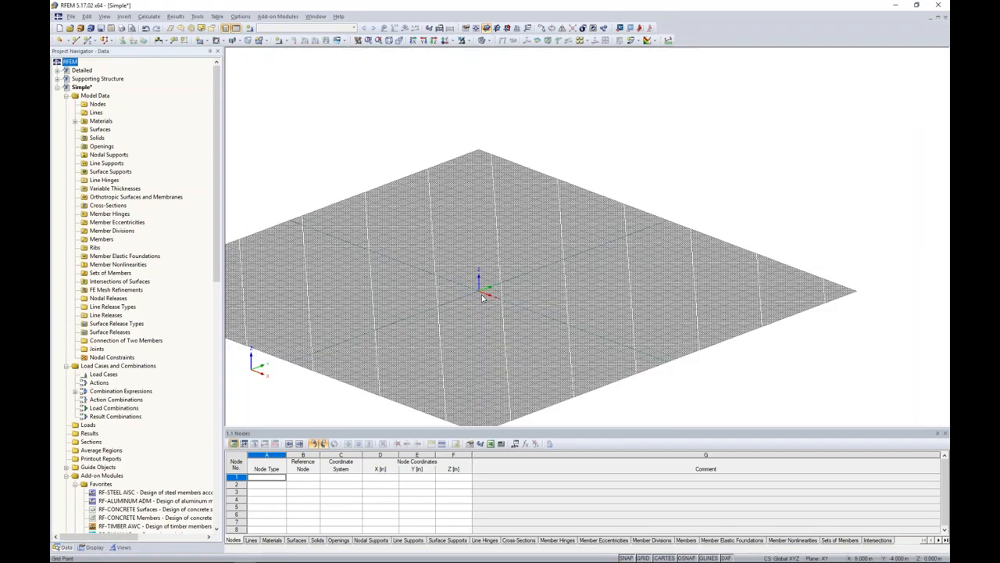
scroll(485, 293, up, 5)
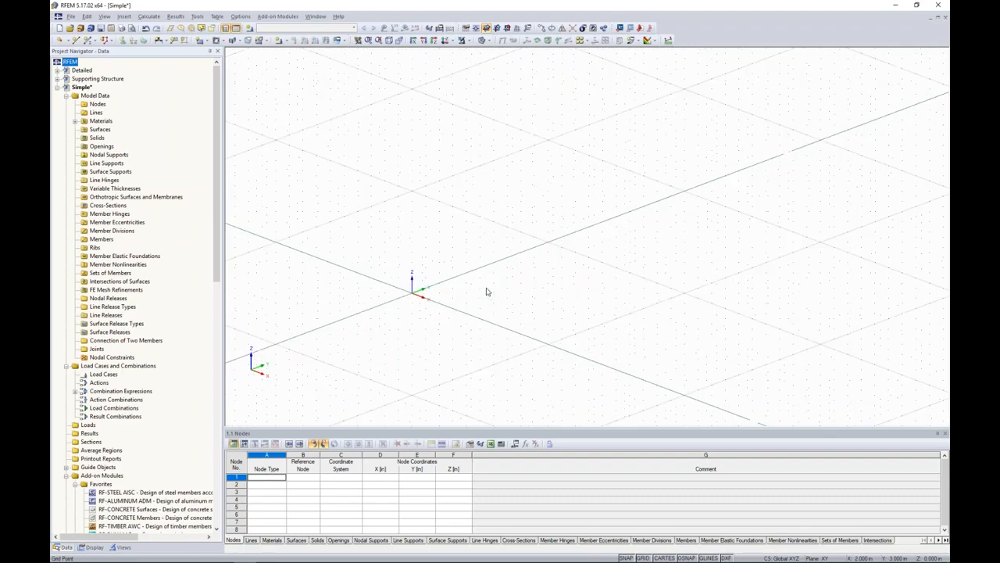
scroll(485, 289, down, 2)
middle_drag(748, 358, 546, 282)
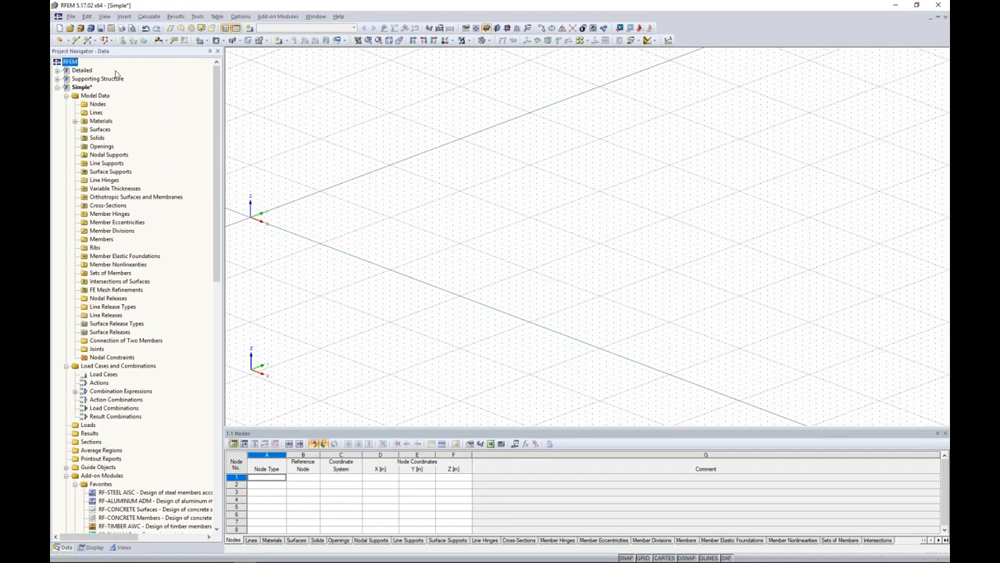
click(59, 40)
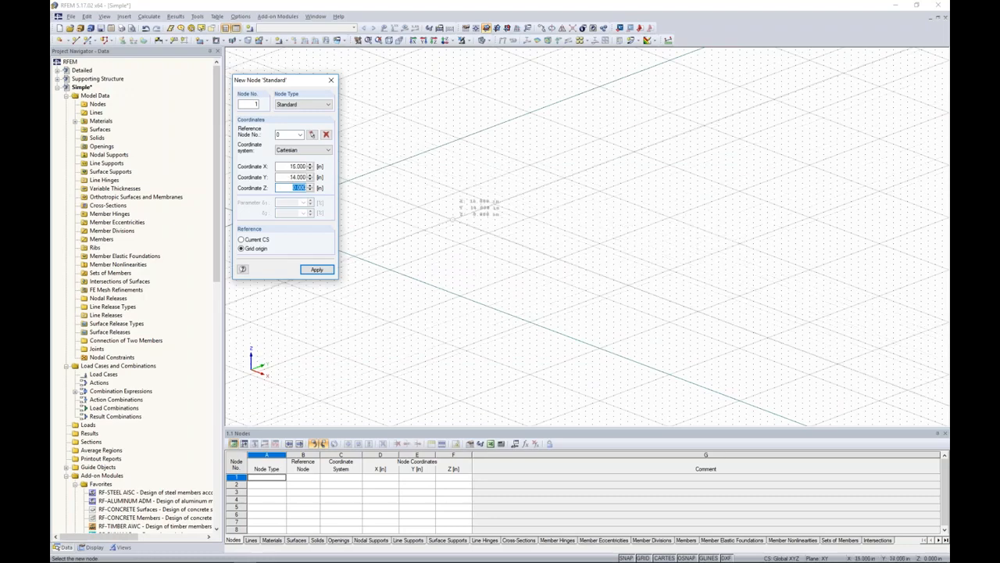
drag(286, 166, 308, 166)
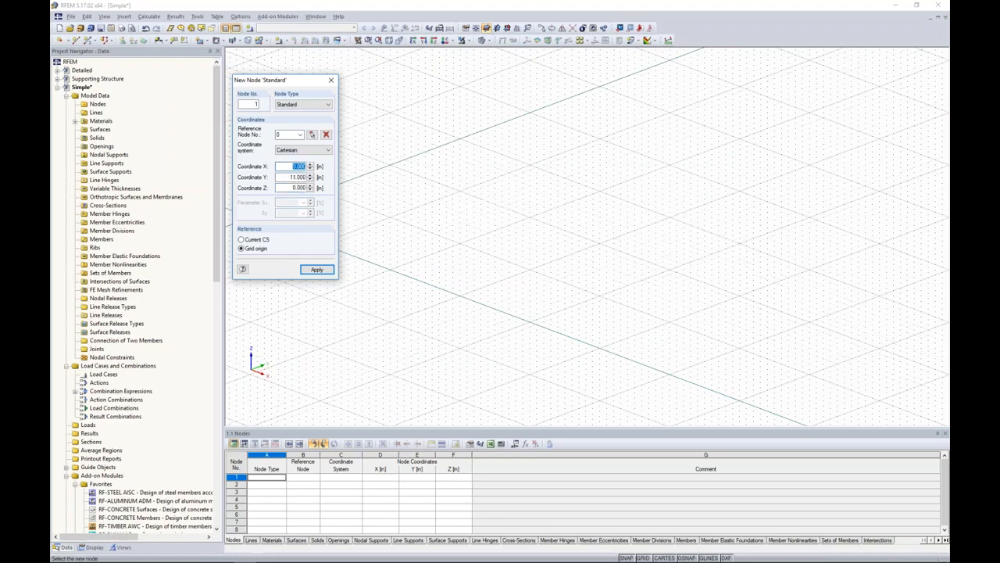
text(42)
key(Tab)
text(54)
key(Tab)
click(317, 269)
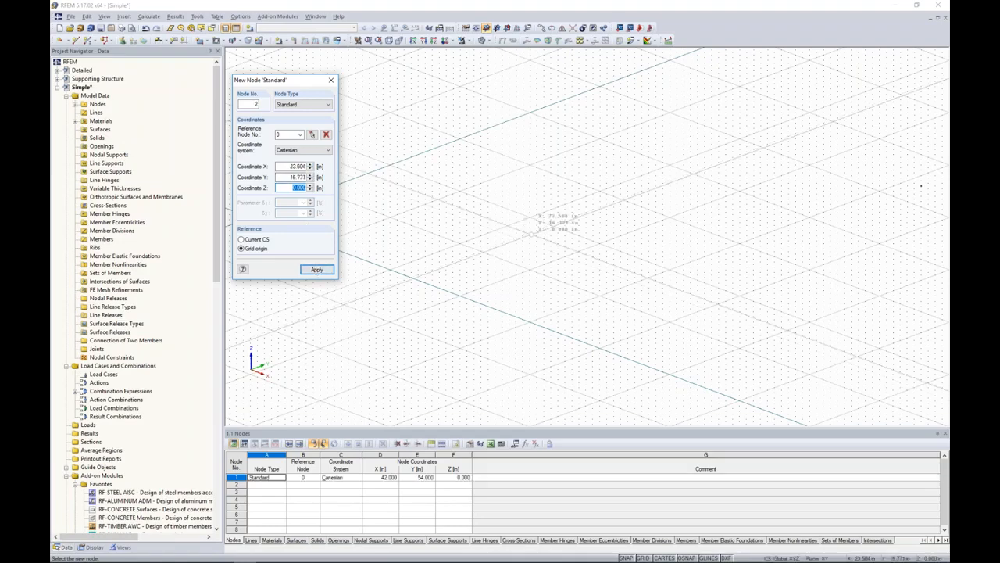
key(Escape)
Draw an 8 in thick rectangular surface in 4000 psi ACI 318-14 concrete from the origin to the node at X 42, Y 54.
scroll(565, 249, down, 2)
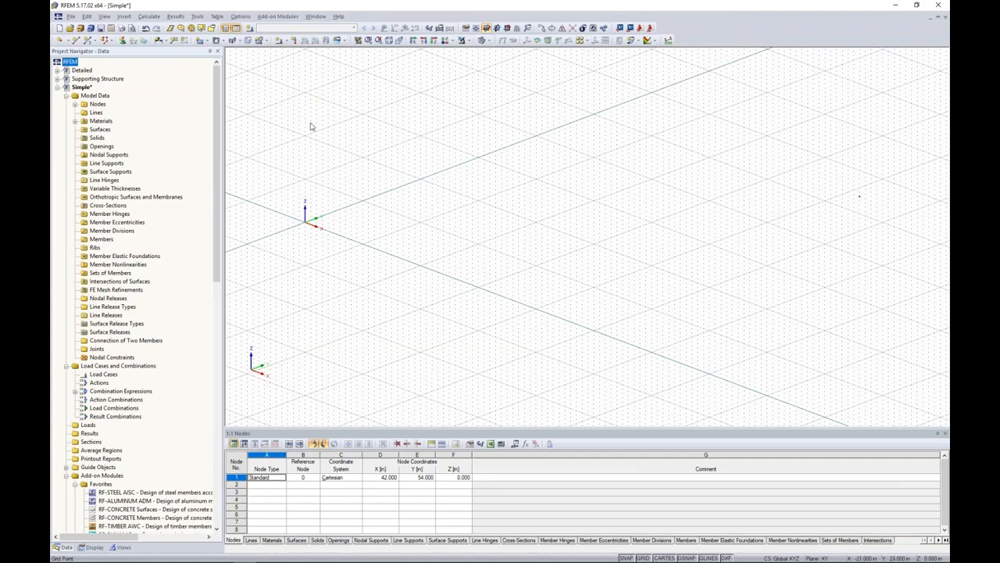
click(207, 41)
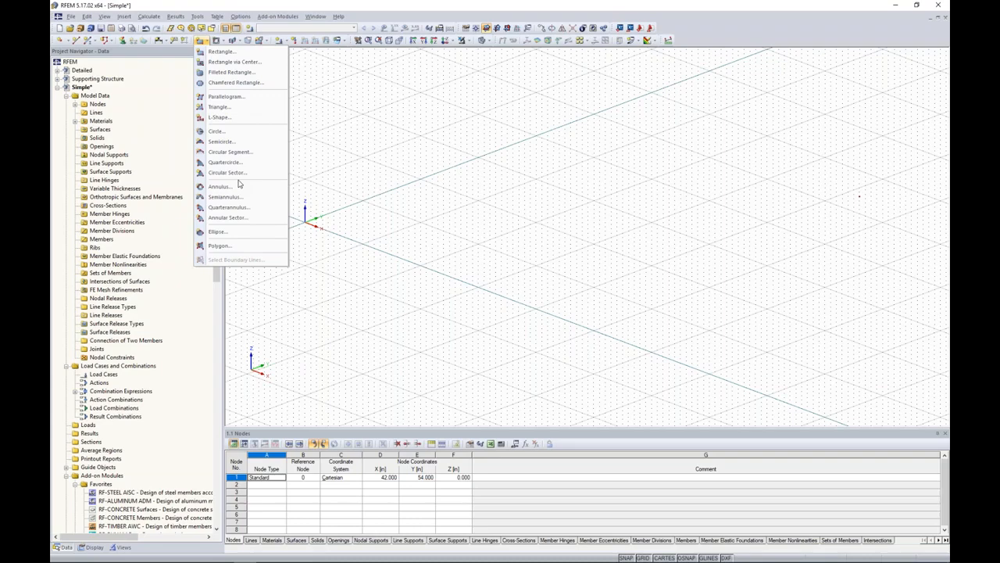
click(234, 53)
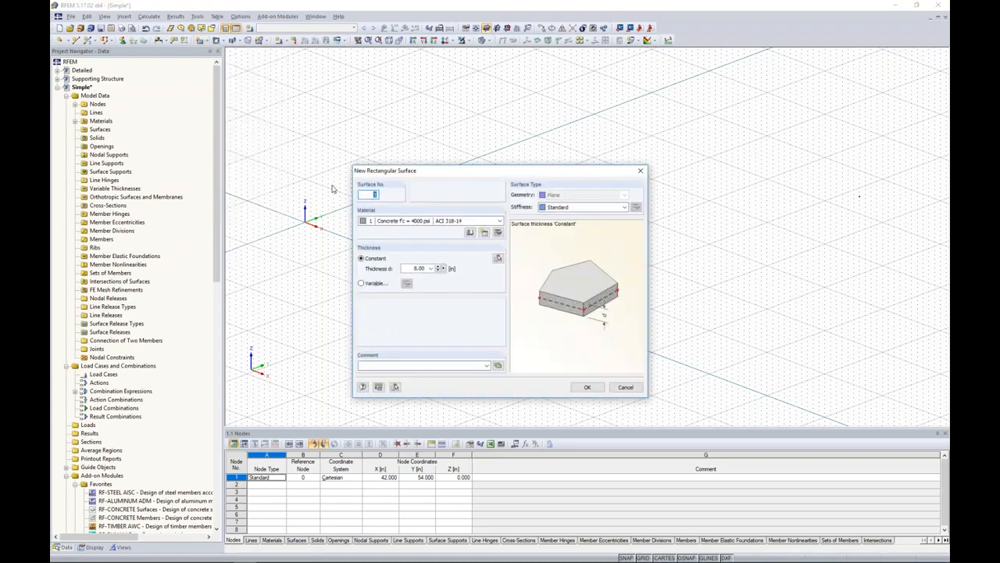
drag(458, 169, 468, 119)
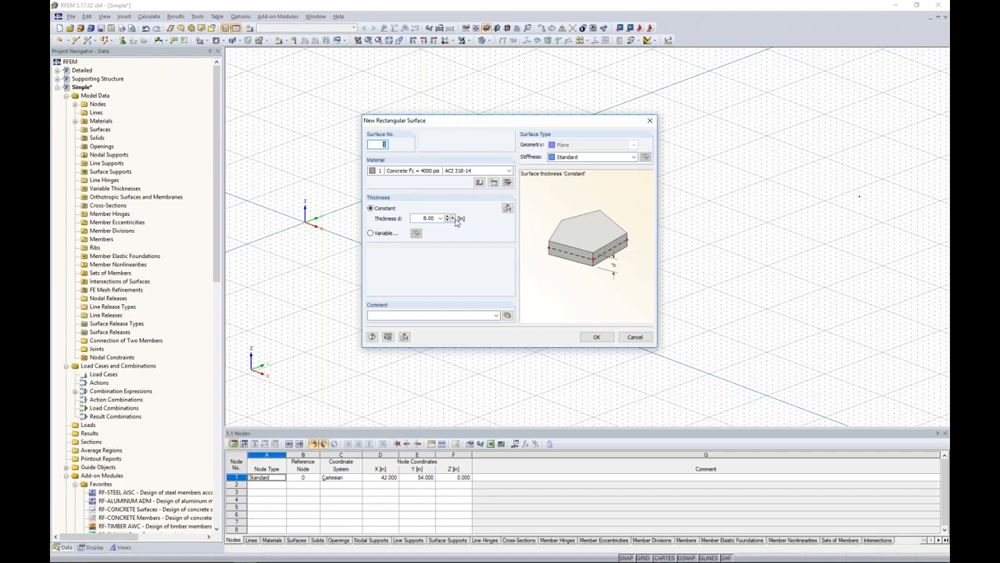
click(596, 337)
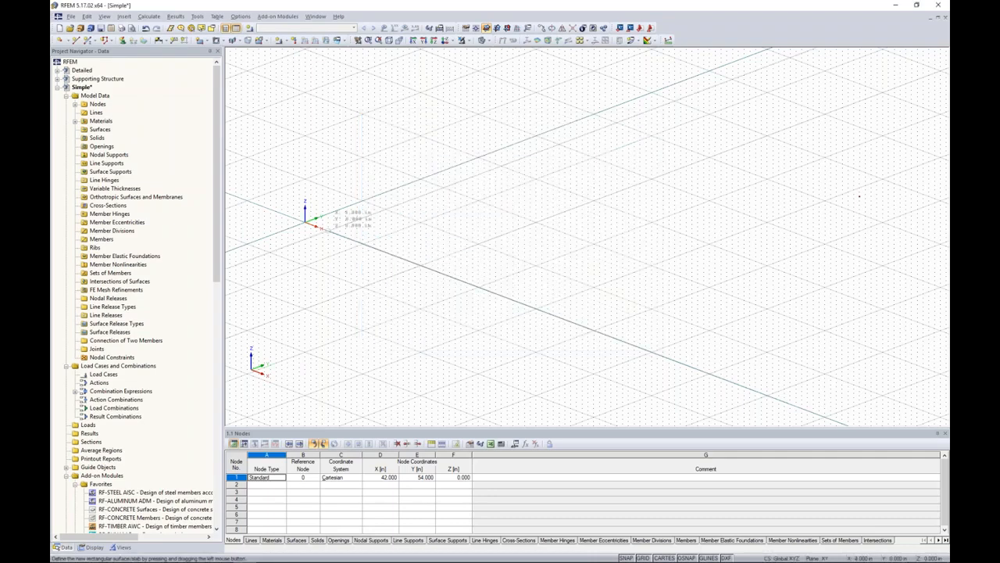
click(461, 280)
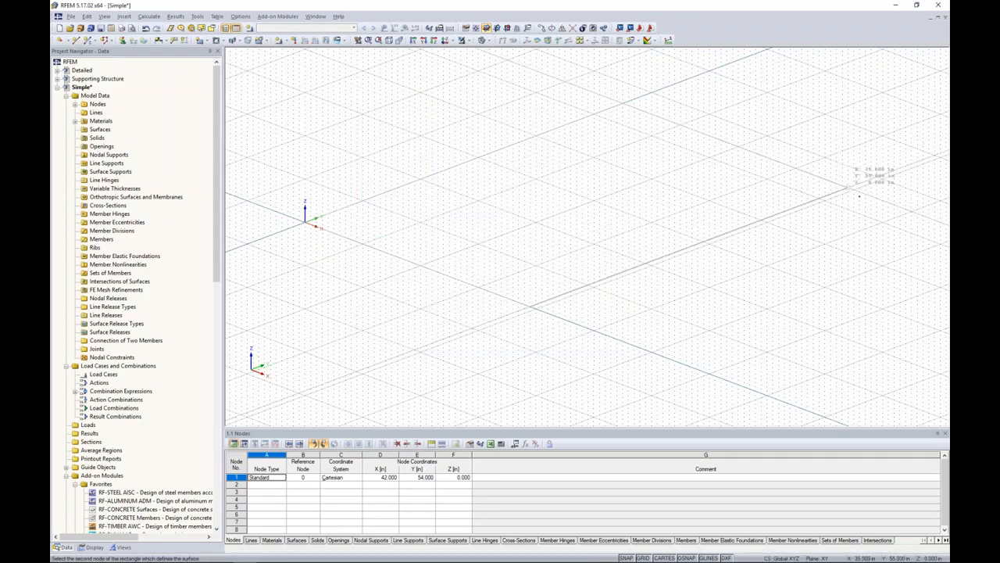
click(859, 196)
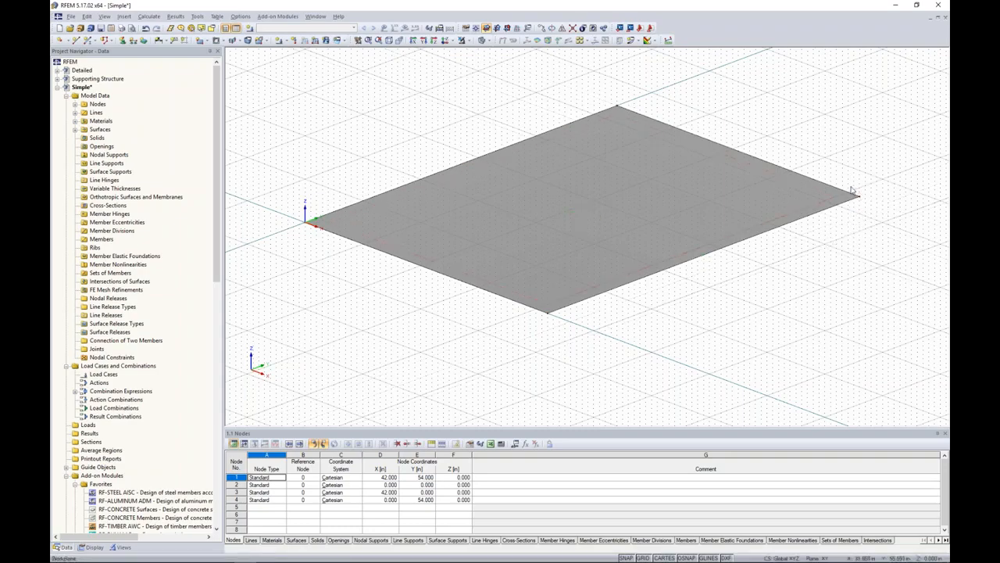
Add a standard node on the plate at X 33, Y 10, Z 0 in.
ctrl+middle_drag(734, 313, 682, 320)
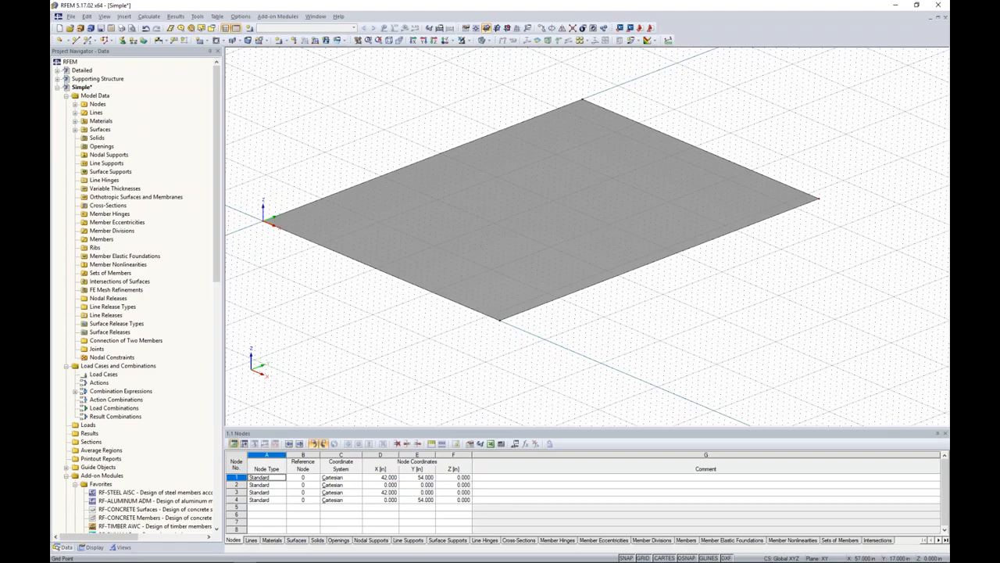
click(61, 41)
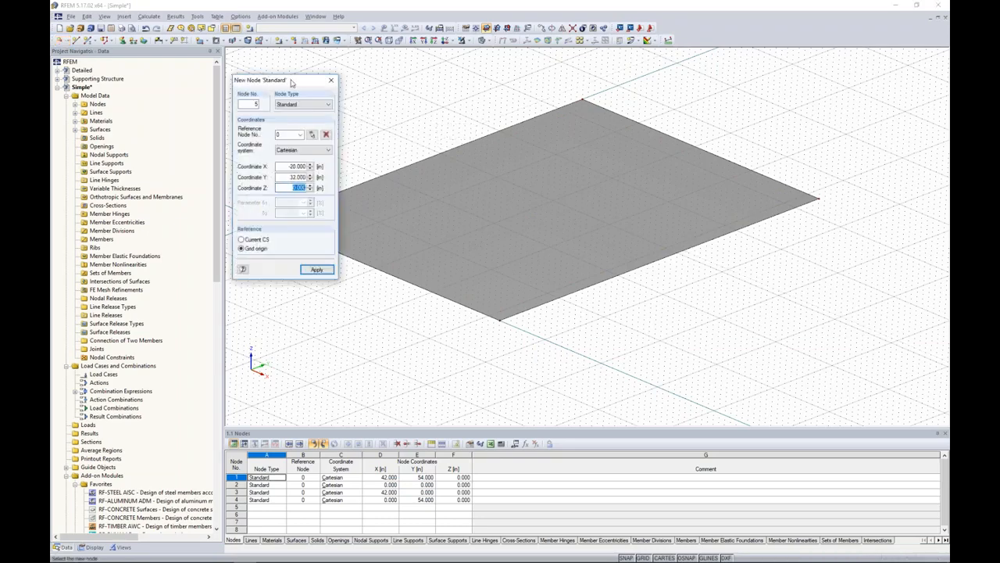
drag(289, 86, 403, 104)
double_click(416, 183)
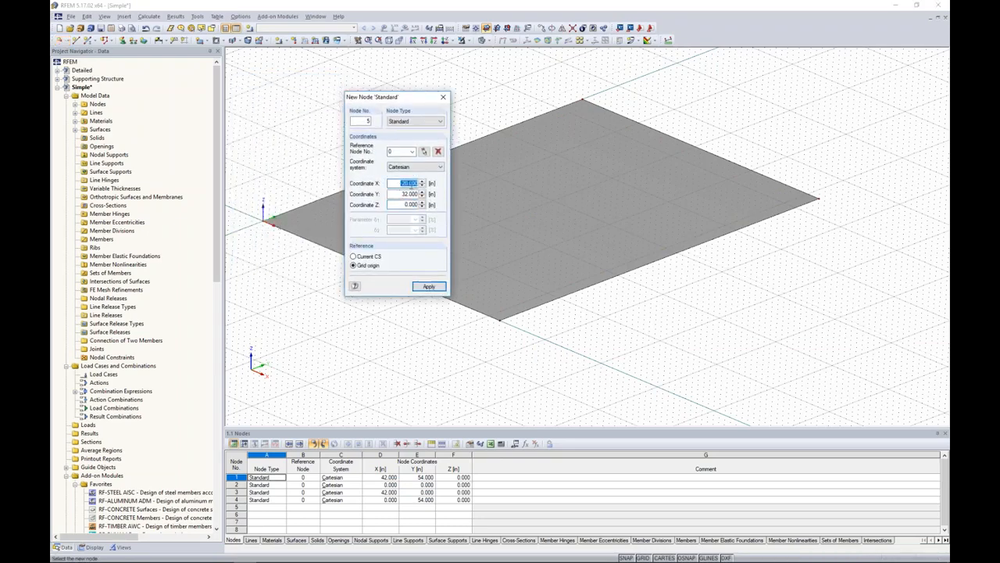
text(33)
key(Tab)
text(10)
key(Tab)
click(429, 286)
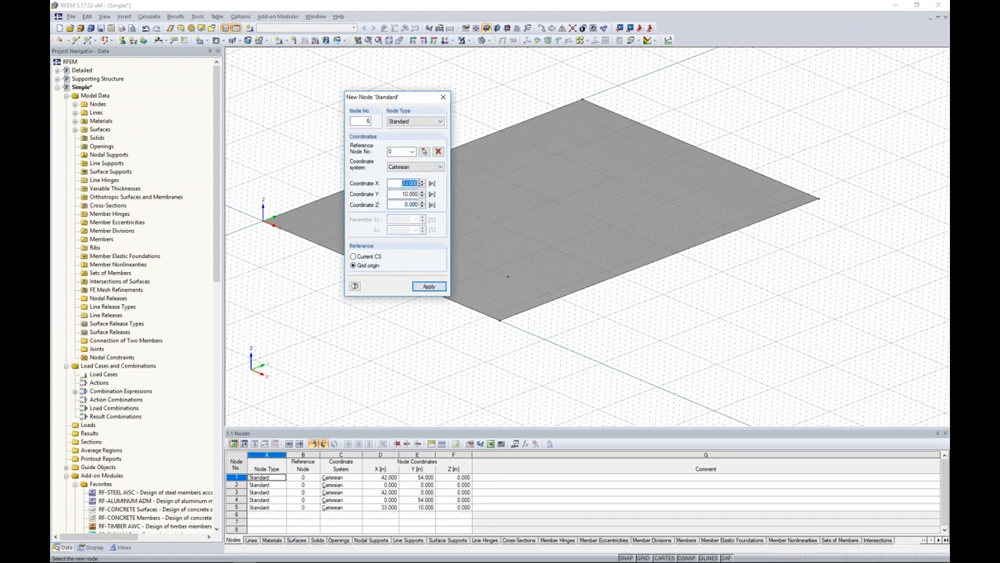
Add another standard node on the plate at X 10, Y 10, Z 0 in.
text(10)
key(Tab)
key(Tab)
click(429, 286)
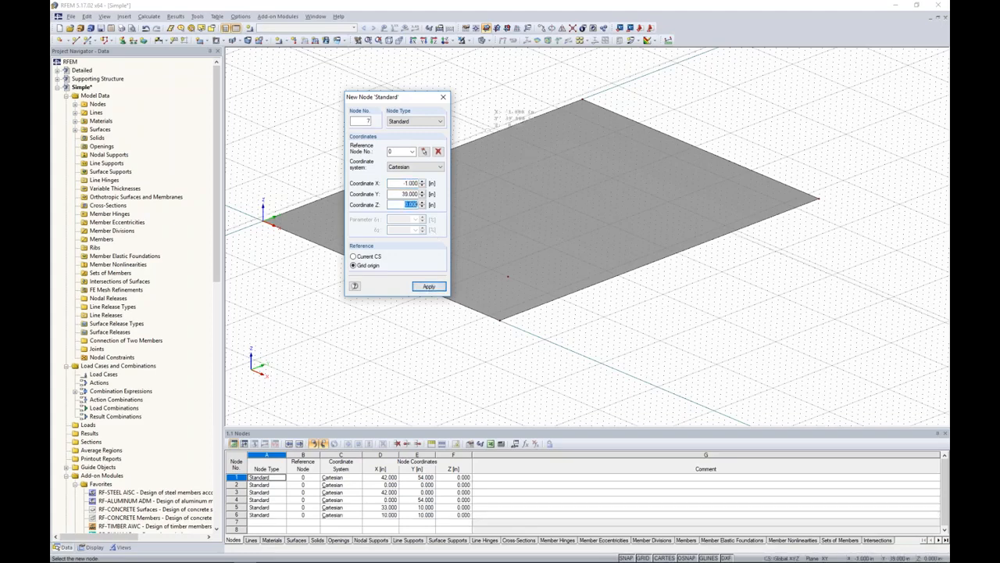
Finish adding nodes and switch the model display to wireframe.
key(Escape)
middle_drag(494, 133, 541, 136)
click(485, 40)
click(508, 49)
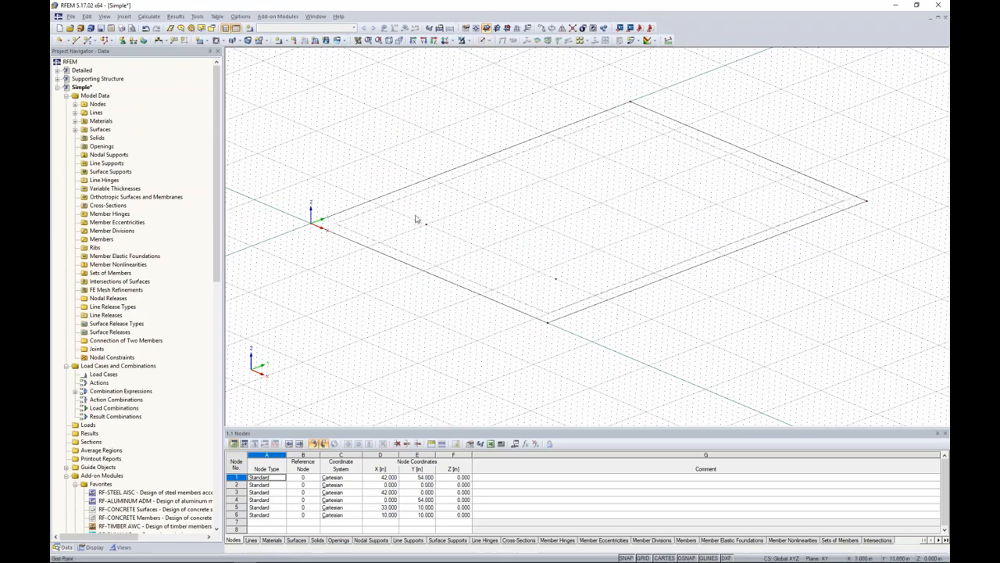
Mirror a copy of the two interior nodes across the X-Z plane through the plate edge's midpoint at Y 27 in.
ctrl+drag(566, 284, 570, 288)
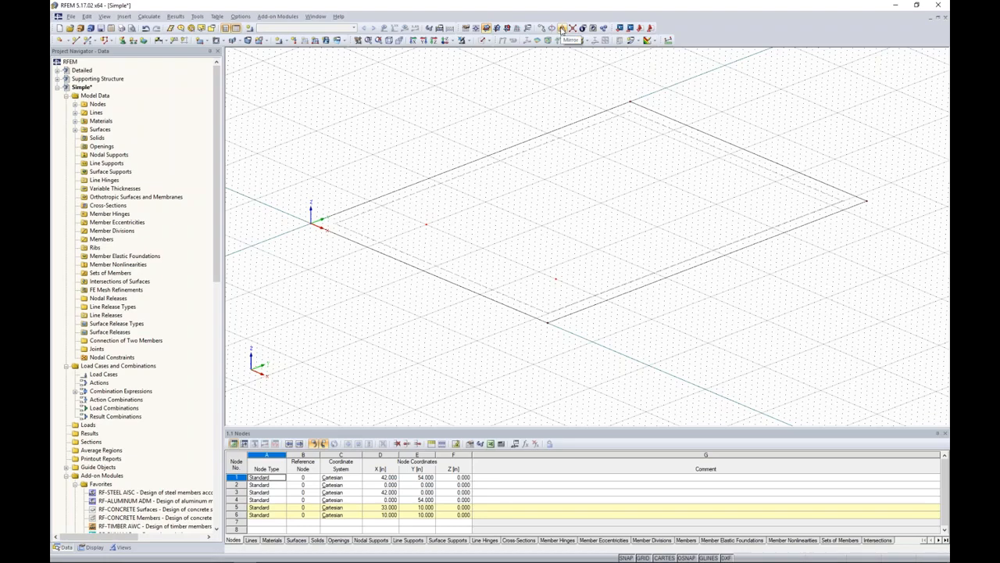
click(561, 29)
drag(549, 173, 764, 140)
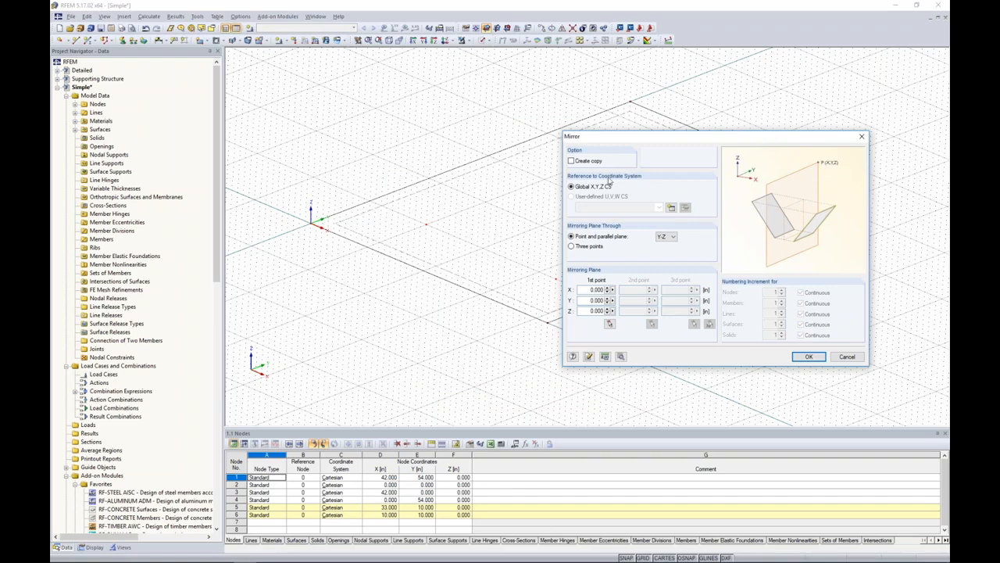
click(573, 161)
click(673, 237)
click(664, 256)
click(610, 323)
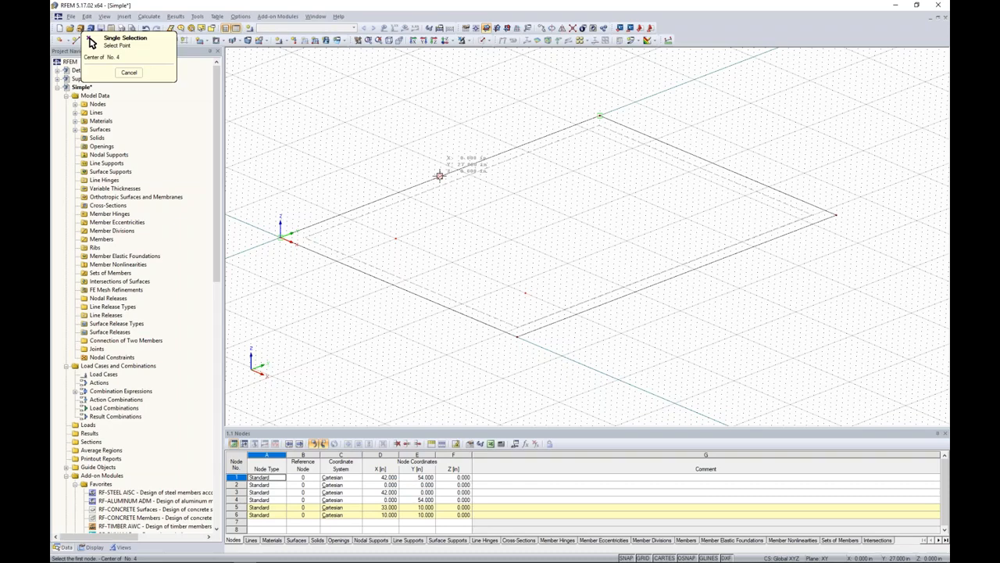
click(440, 175)
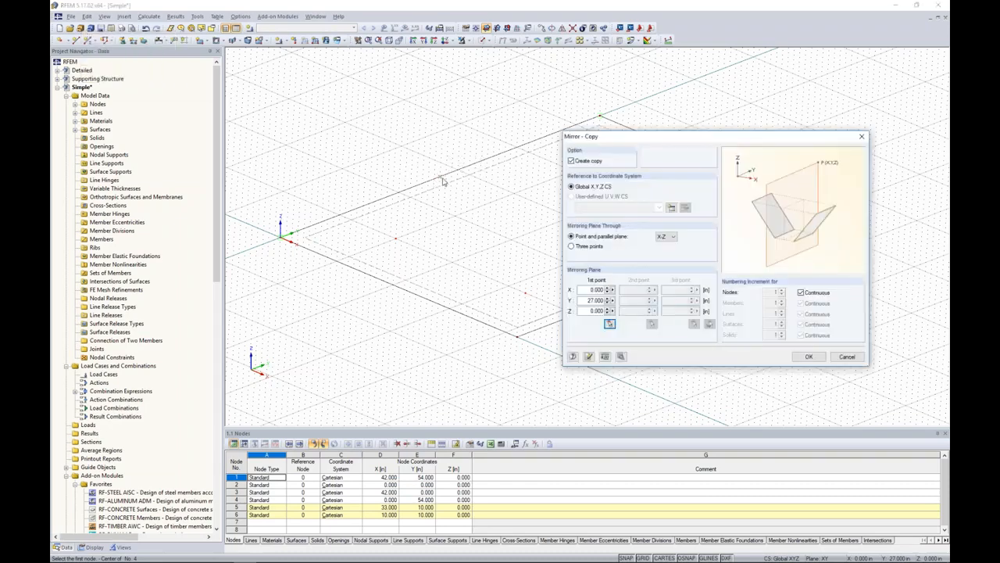
click(809, 357)
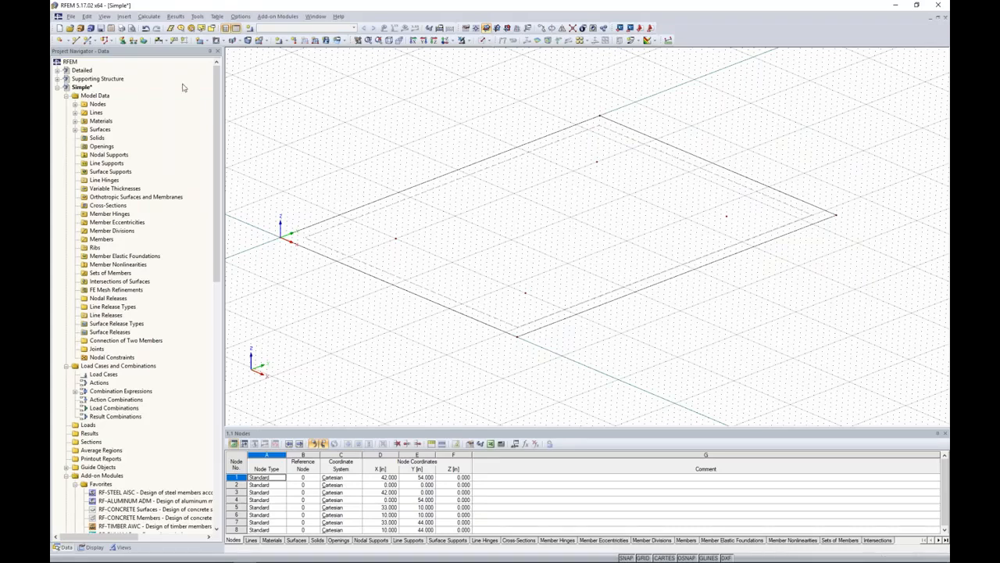
Start a new nodal support type in the global axis system with all translational supports and rotational restraints released.
click(122, 40)
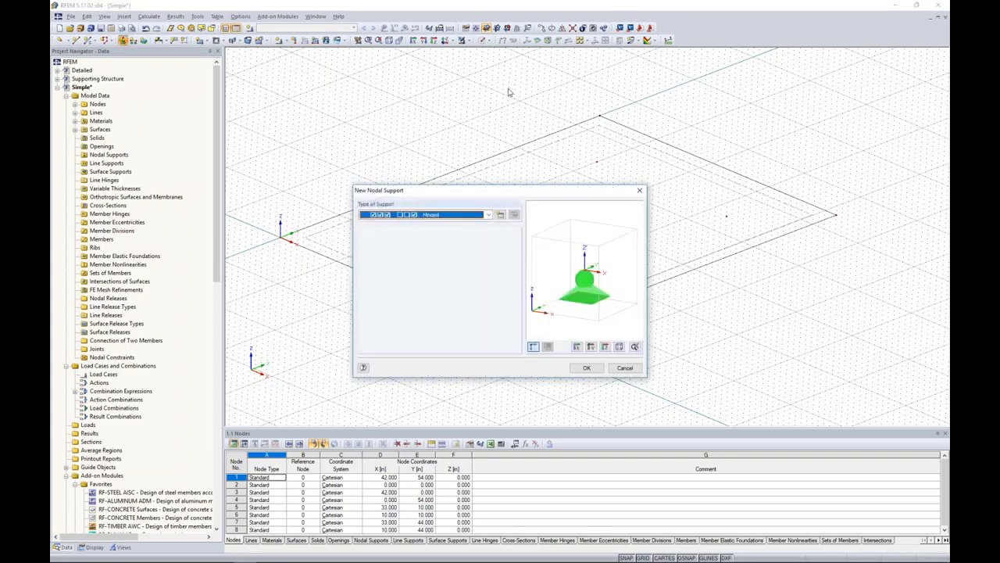
drag(522, 191, 548, 168)
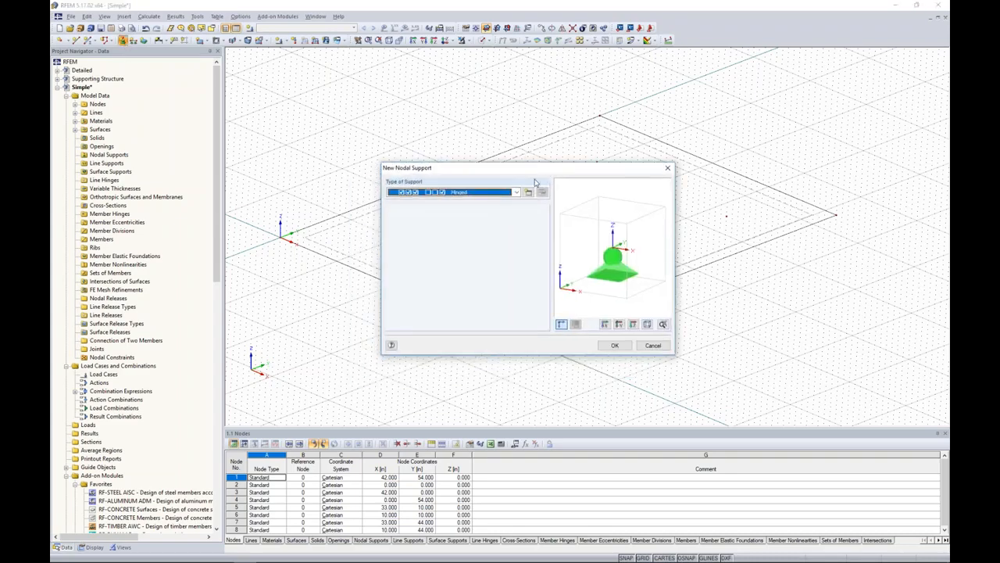
click(528, 193)
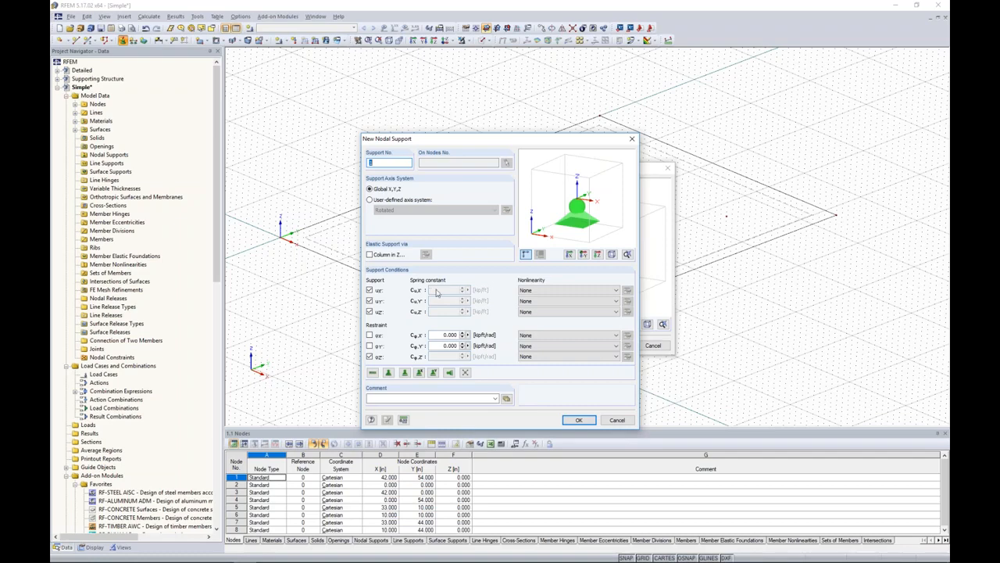
click(370, 357)
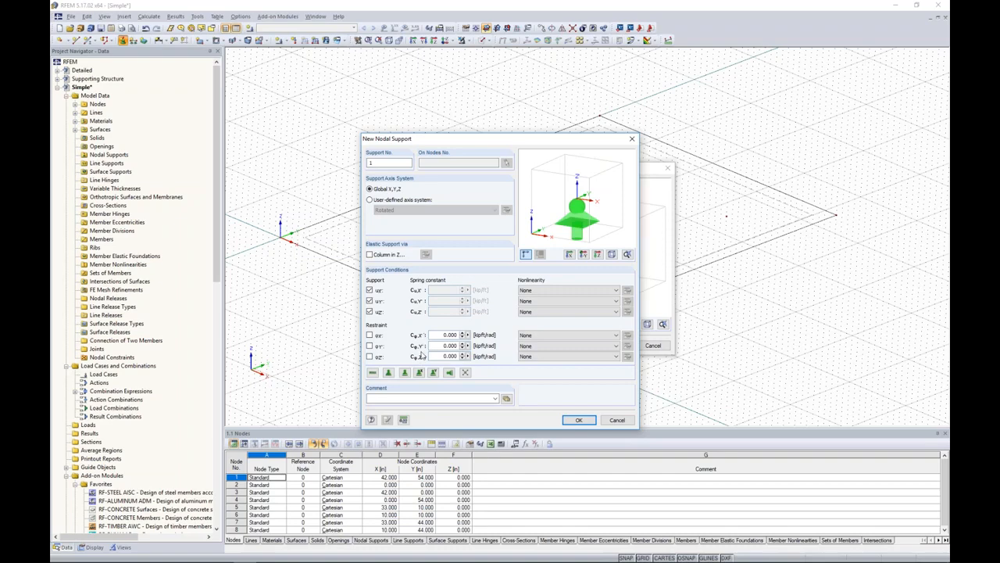
click(370, 290)
click(369, 290)
click(370, 301)
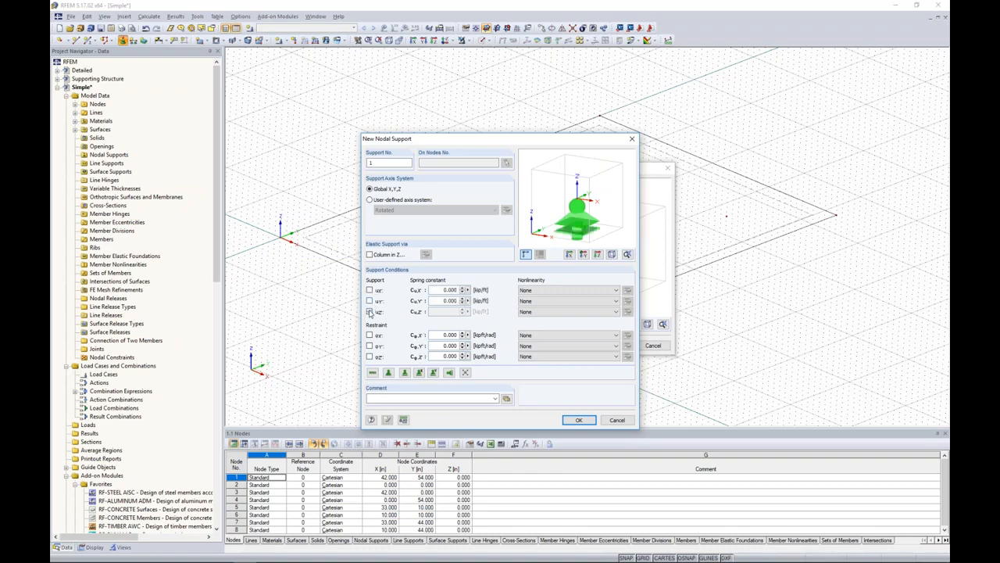
click(370, 311)
Set the support's spring constants to 23.57 kip/ft in X and Y and 137.04 kip/ft in Z, and accept the support type.
drag(439, 290, 467, 291)
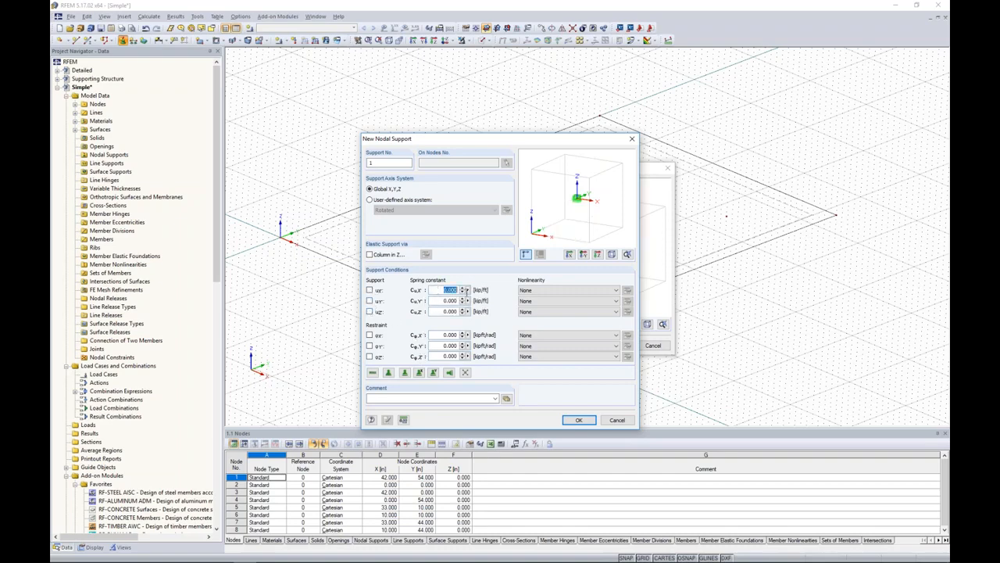
text(23.570)
key(Tab)
text(23.57)
key(Tab)
text(137.04)
click(579, 419)
click(614, 345)
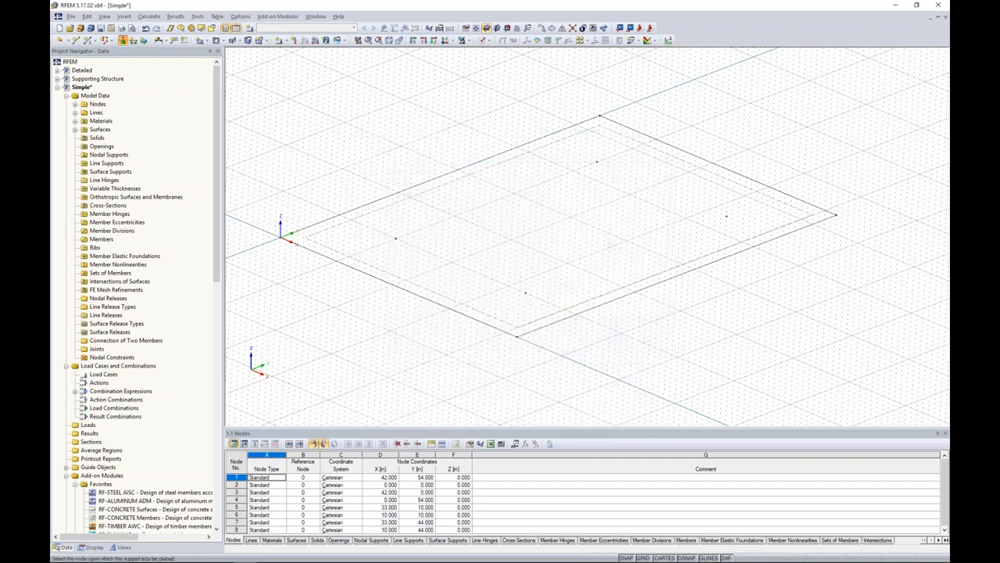
Assign the spring support to the four interior nodes of the plate.
click(396, 237)
click(525, 294)
click(597, 161)
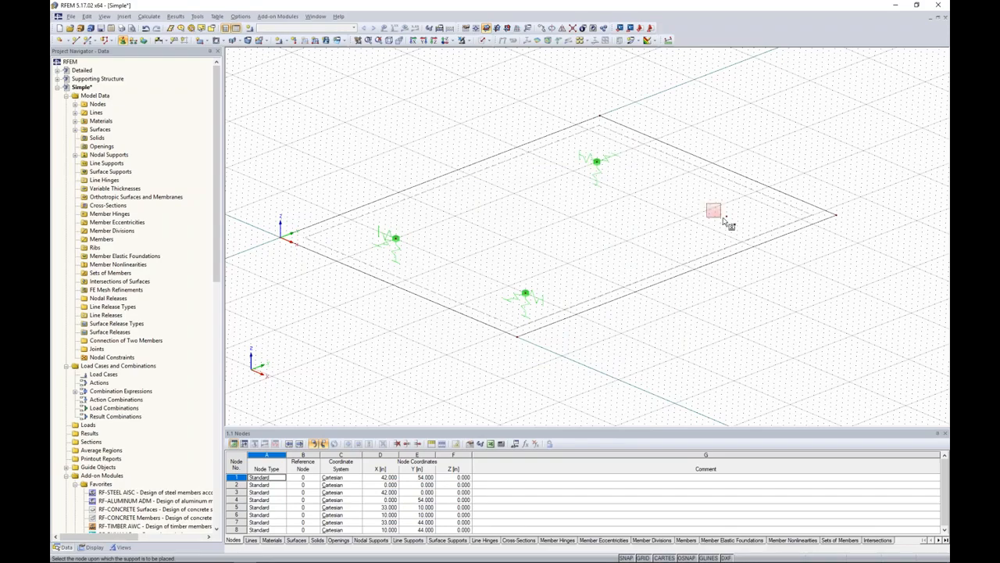
click(727, 216)
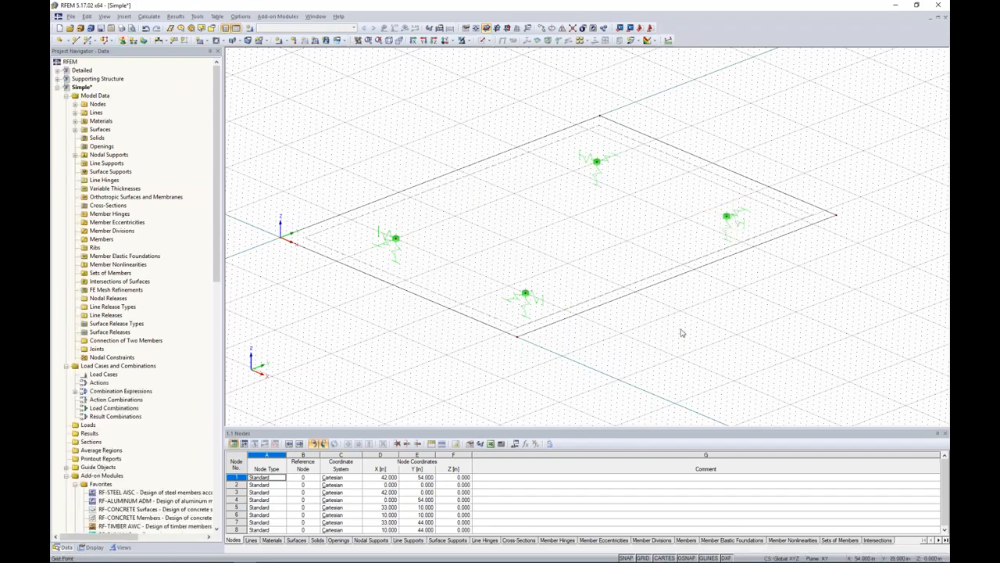
Switch the model display from wireframe back to shaded surfaces.
ctrl+middle_drag(682, 333, 646, 340)
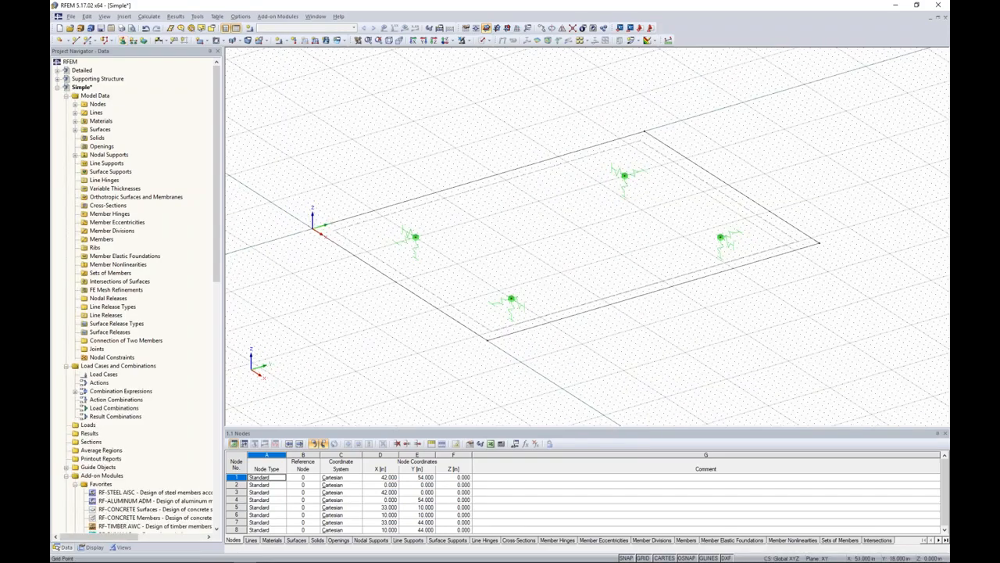
click(485, 41)
click(500, 62)
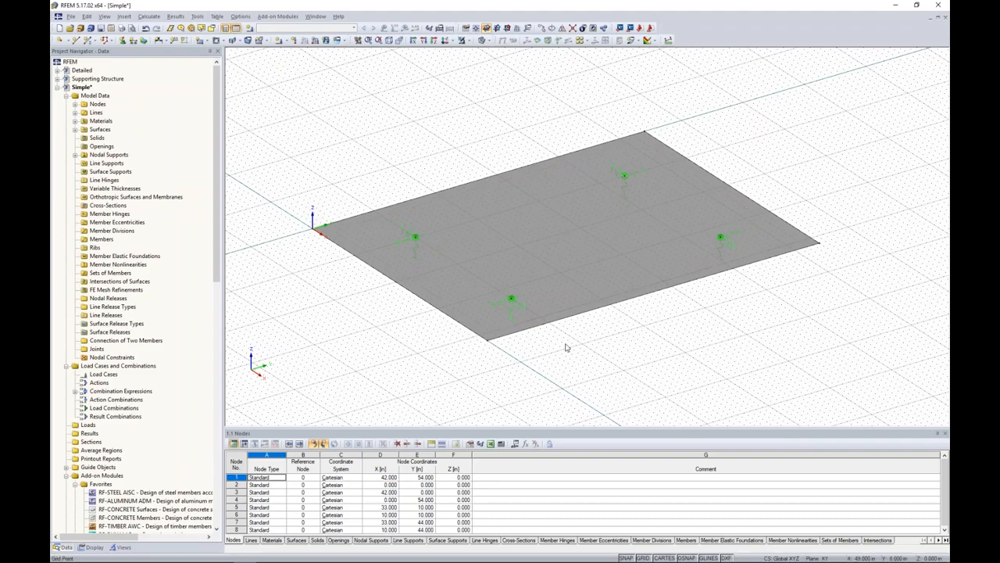
scroll(549, 342, up, 2)
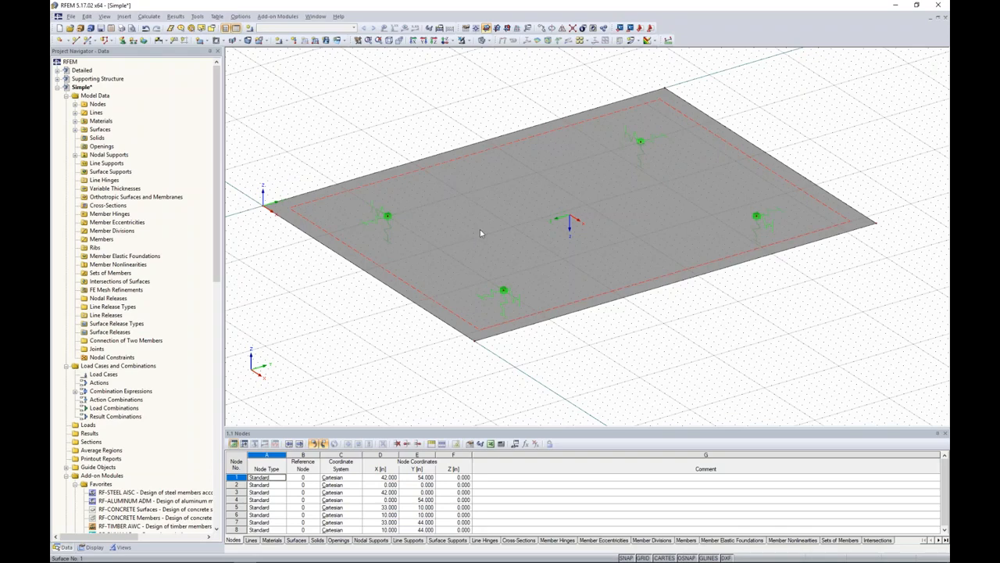
click(507, 215)
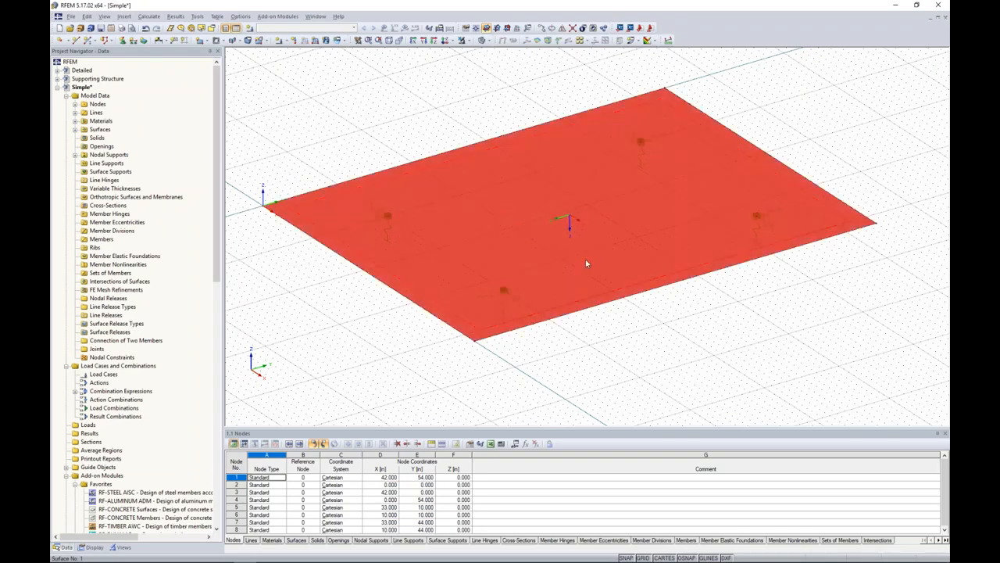
click(621, 349)
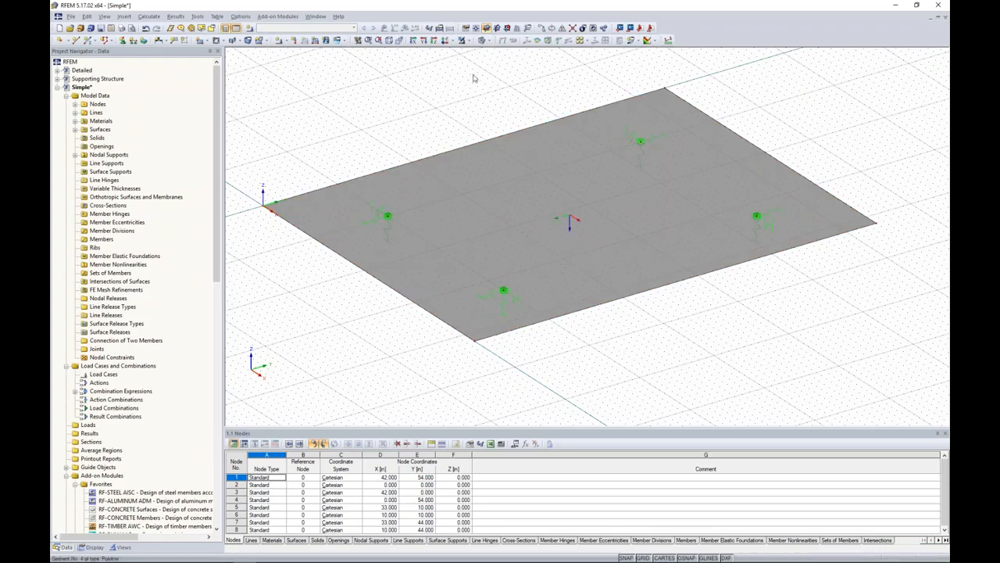
Cut a circular opening of 2 in radius in the plate, centred on the supported node at X 10, Y 10 in.
click(224, 41)
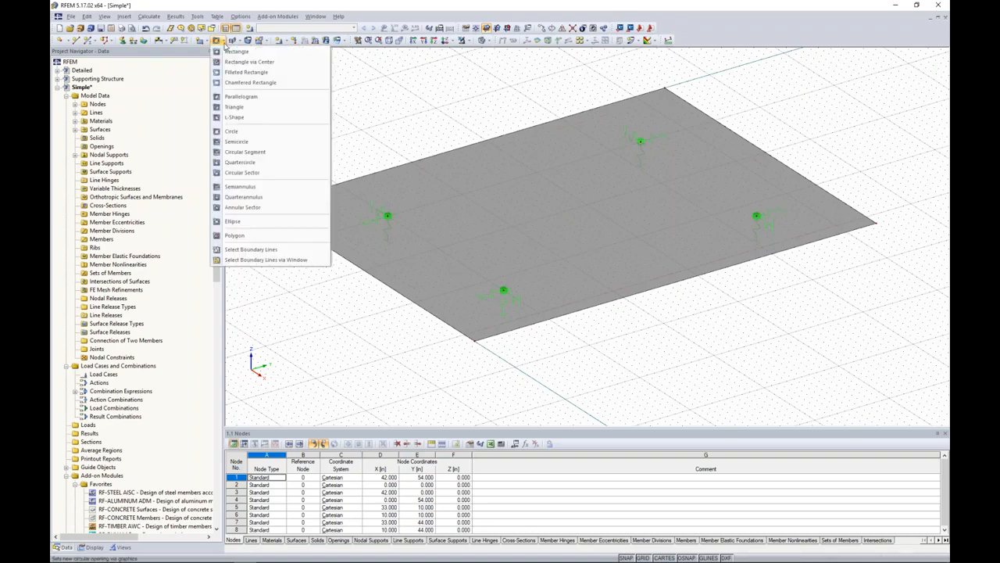
click(232, 131)
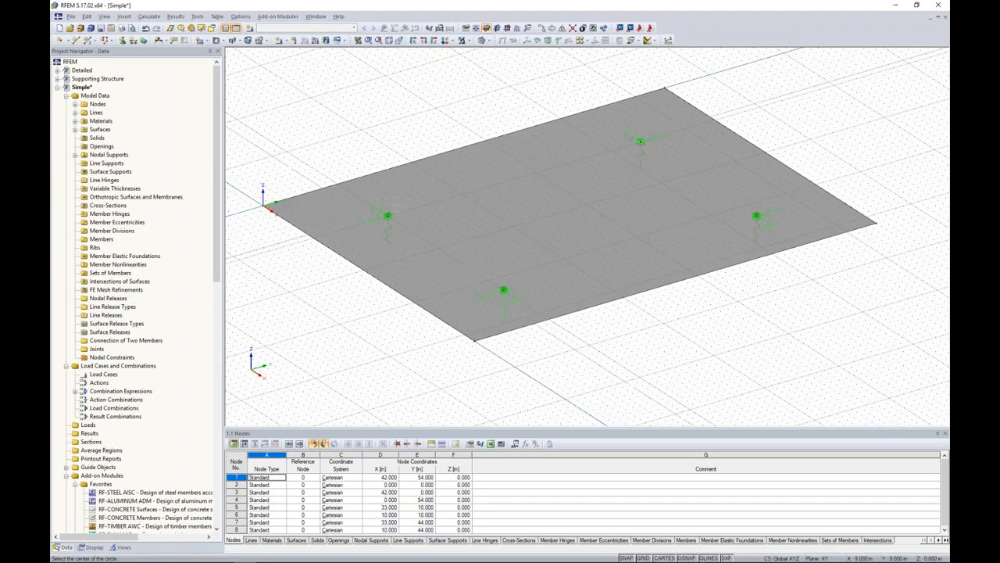
scroll(364, 219, up, 5)
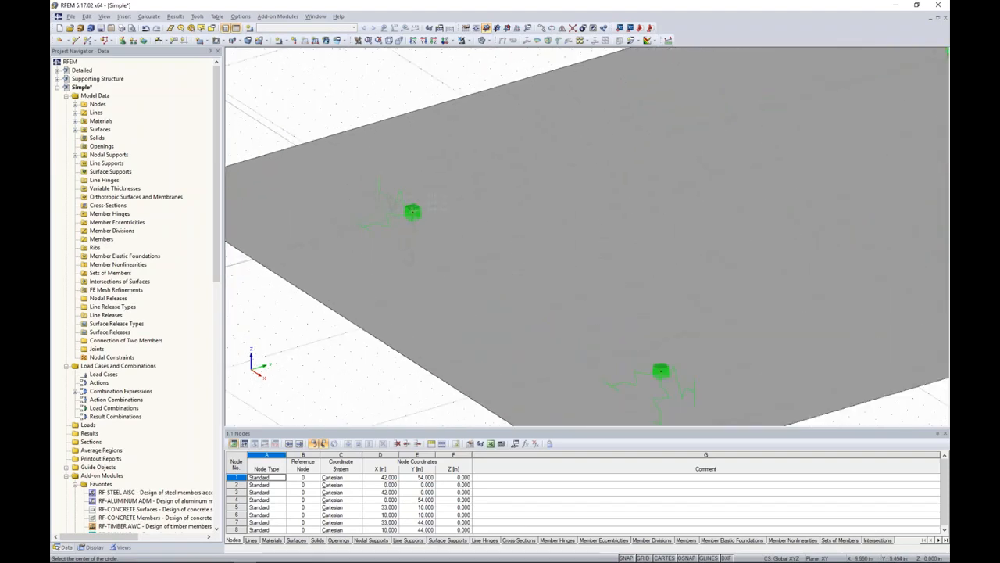
click(412, 211)
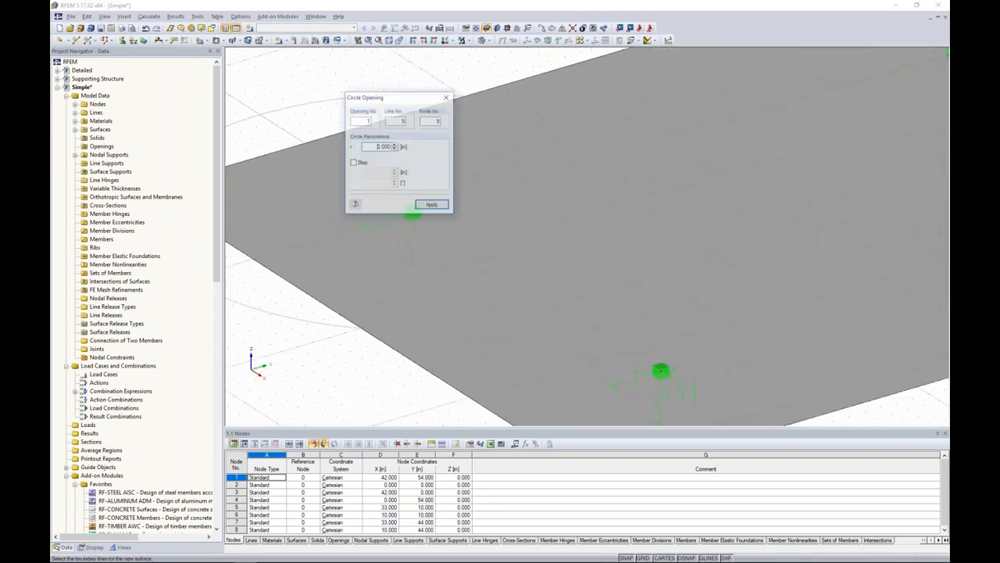
drag(408, 102, 293, 98)
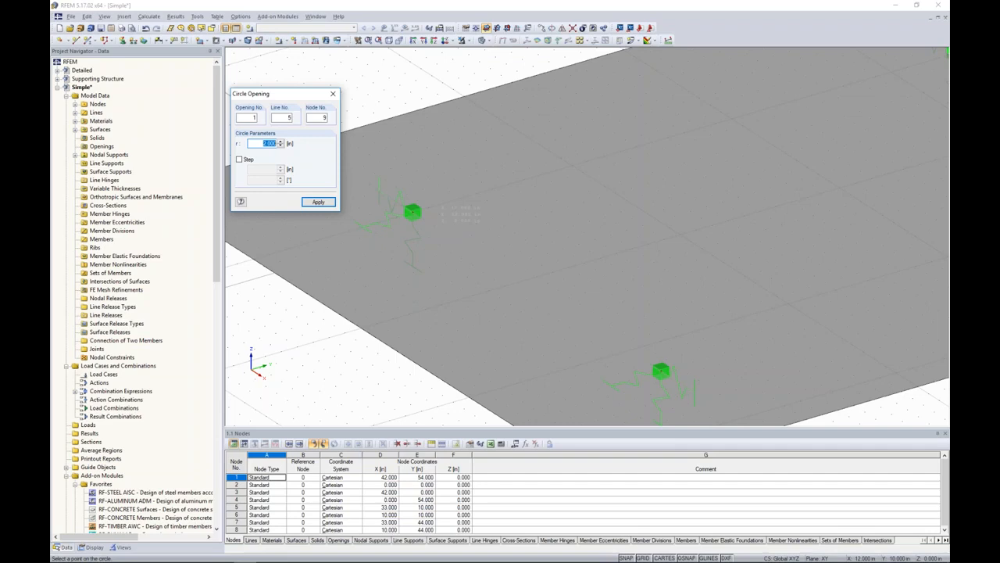
click(446, 233)
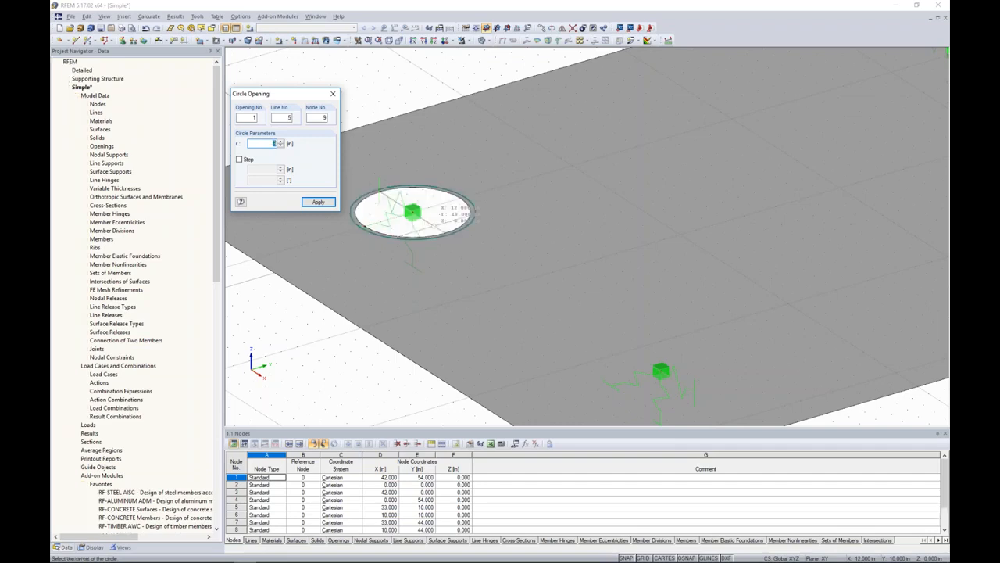
key(Escape)
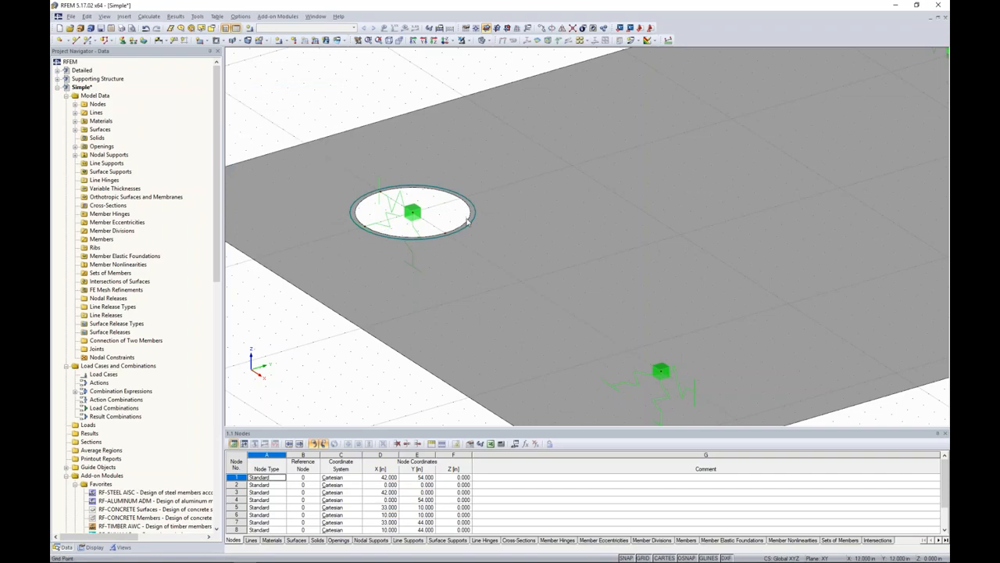
Copy the circular opening onto the other three supported nodes of the plate.
scroll(457, 224, down, 1)
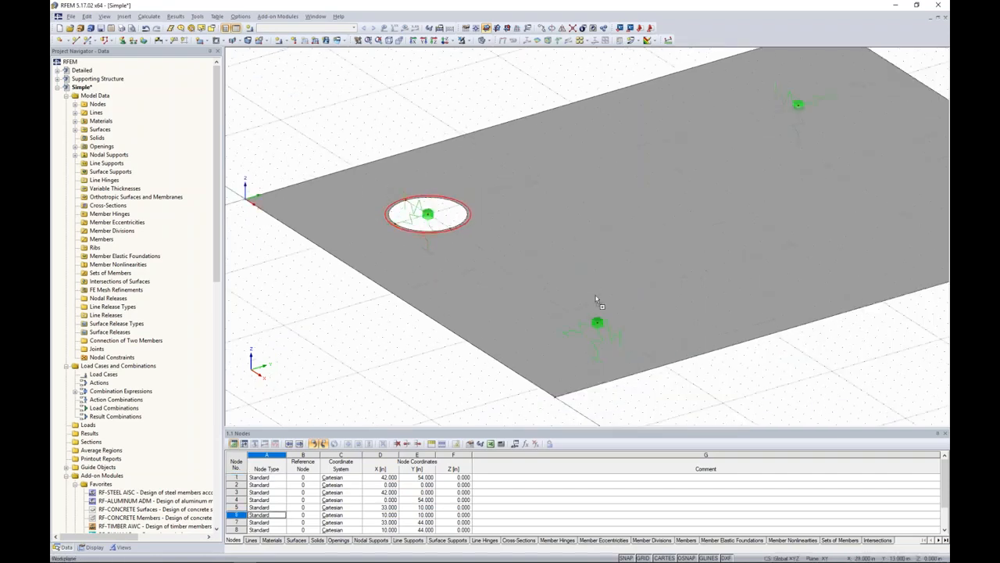
click(598, 321)
middle_drag(746, 375, 596, 379)
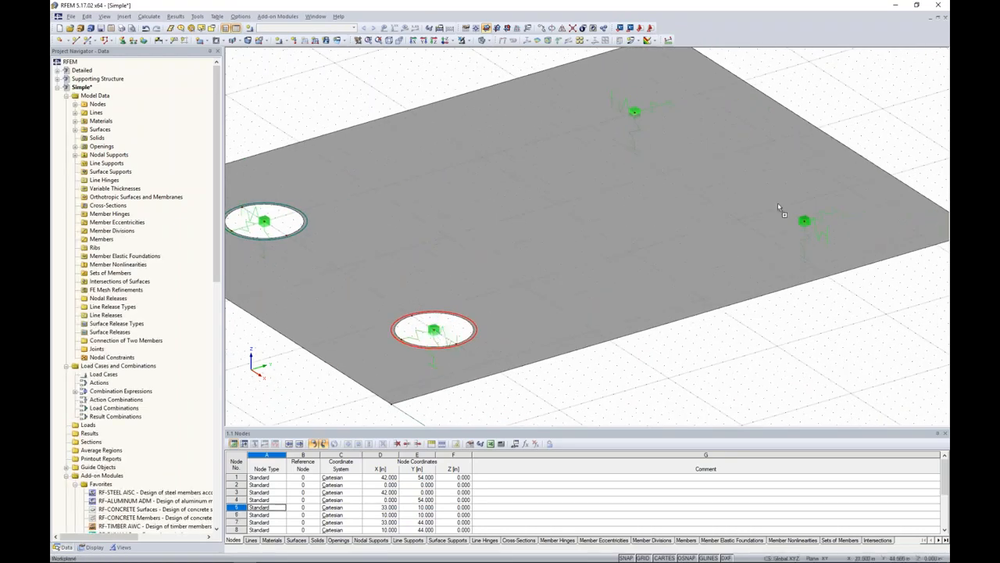
click(805, 221)
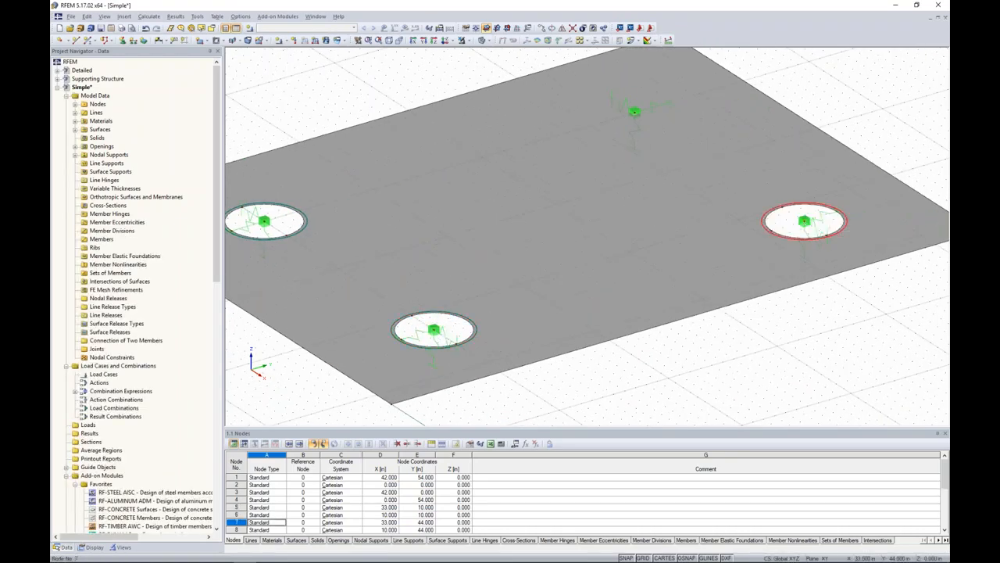
click(635, 114)
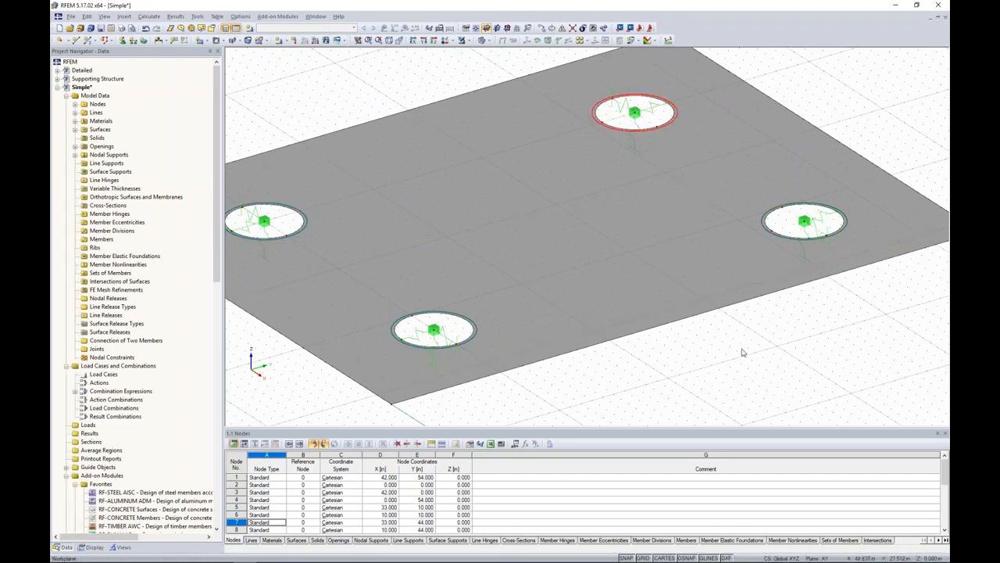
scroll(743, 352, down, 2)
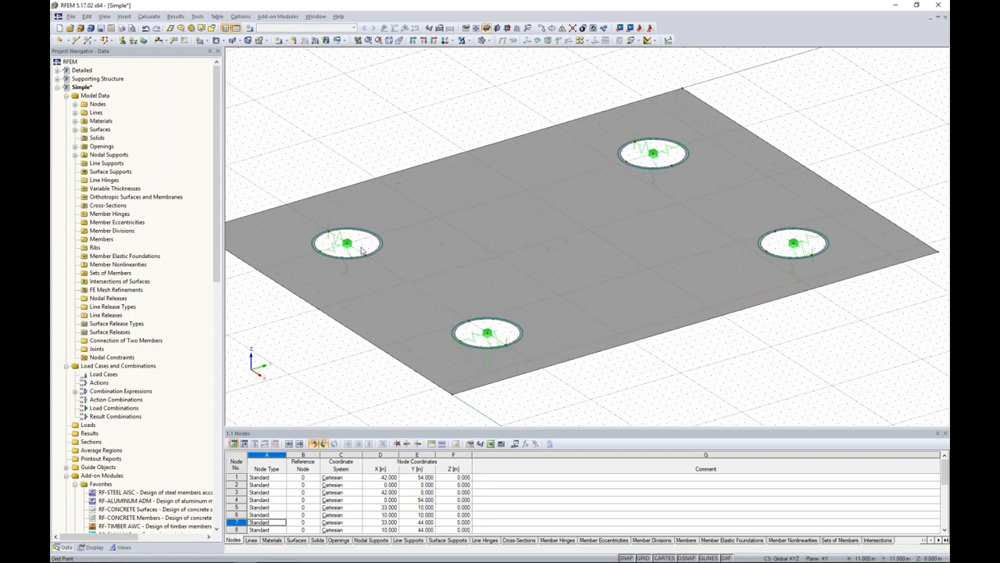
click(509, 247)
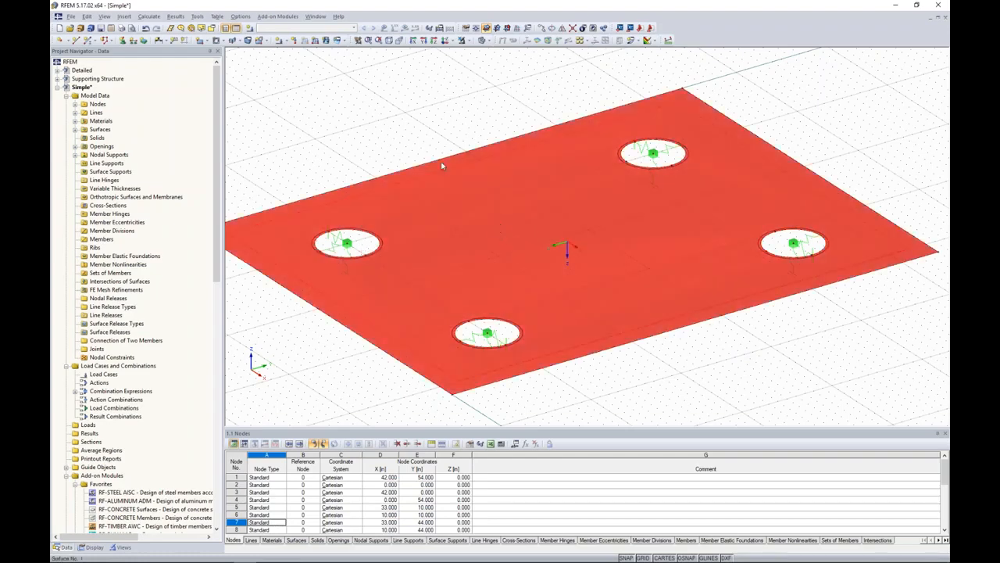
click(417, 137)
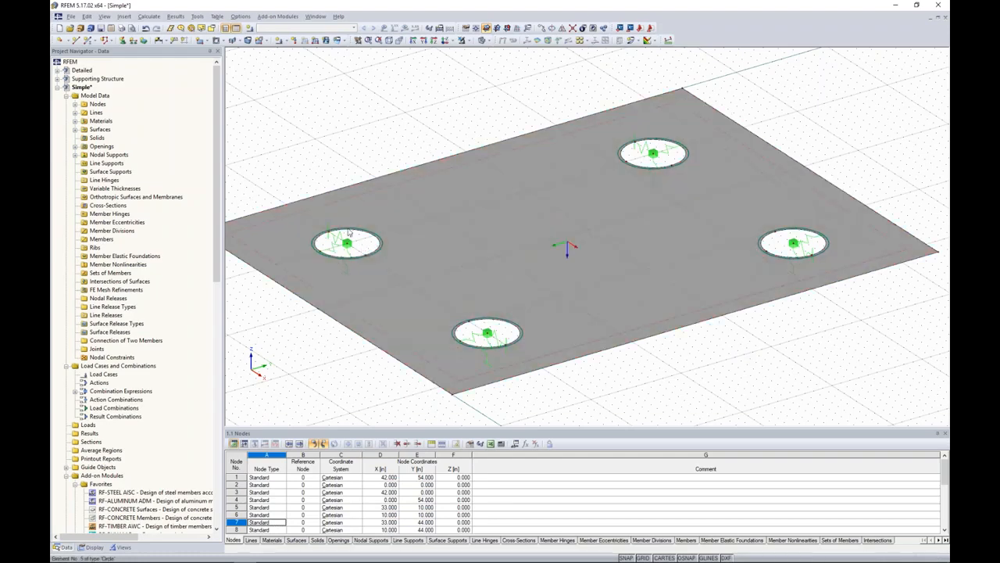
middle_drag(360, 242, 390, 243)
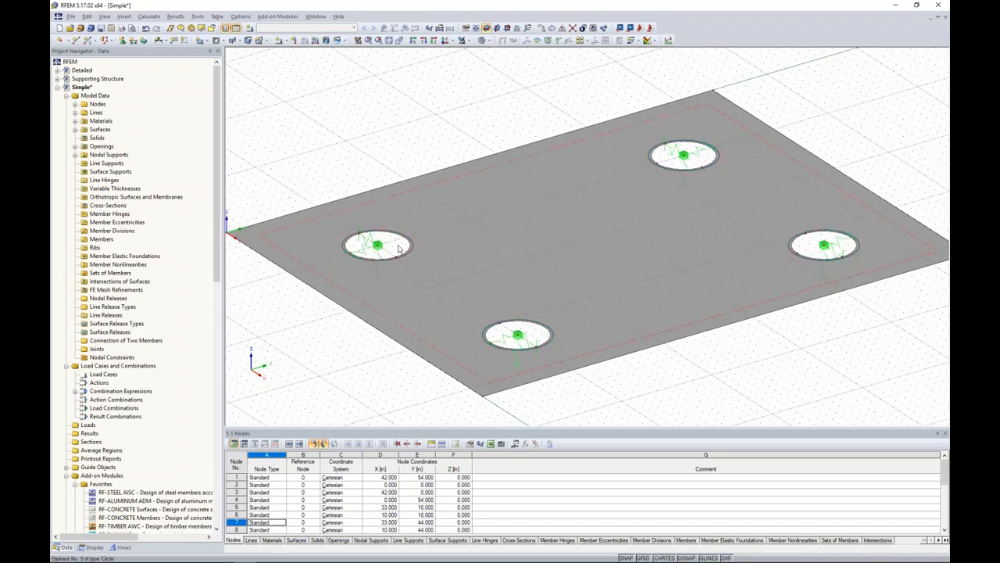
Fill the four circular openings with separate 8 in thick concrete f'c = 4000 psi surfaces, using each opening's circle as the boundary line.
click(201, 40)
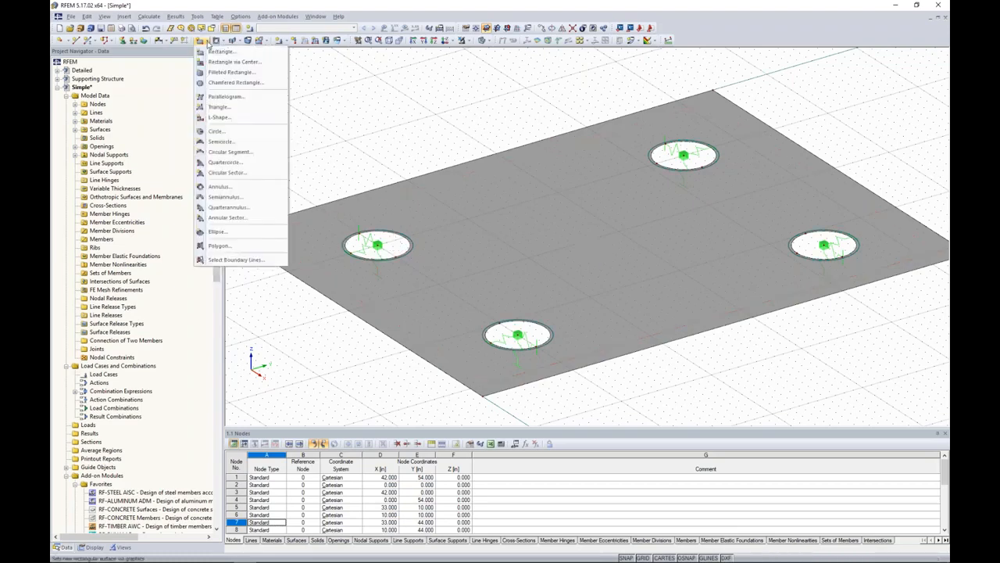
click(231, 259)
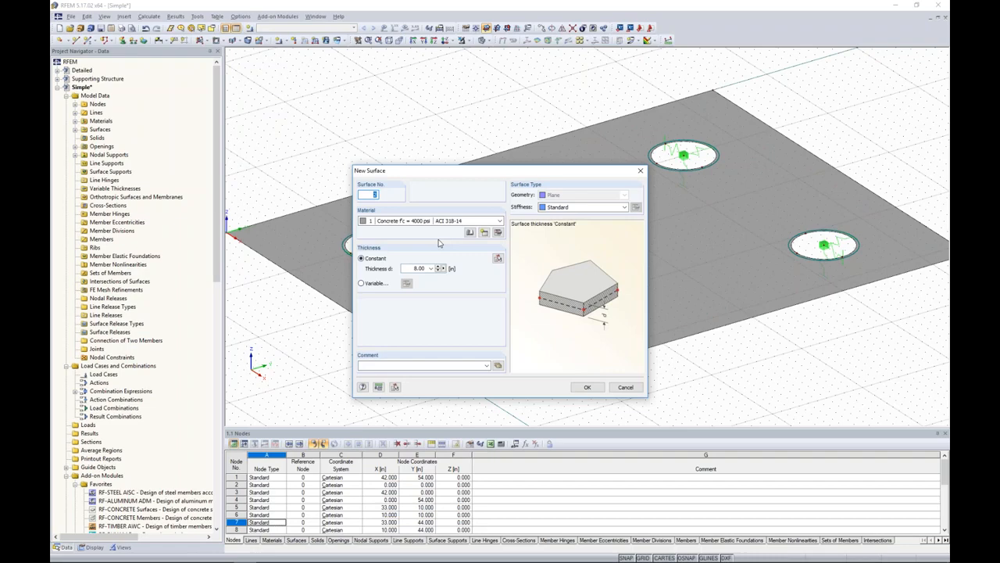
click(588, 388)
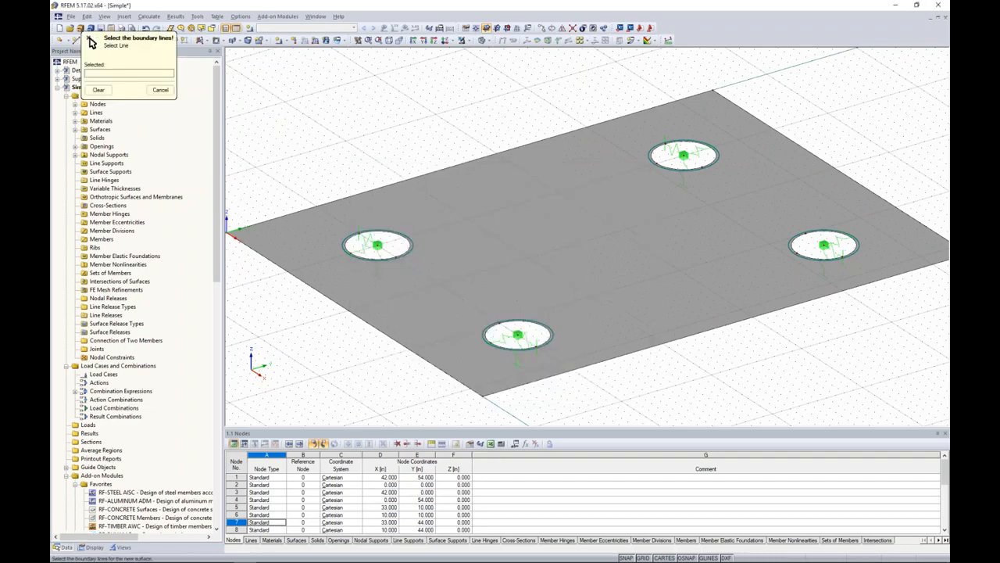
click(407, 247)
click(529, 320)
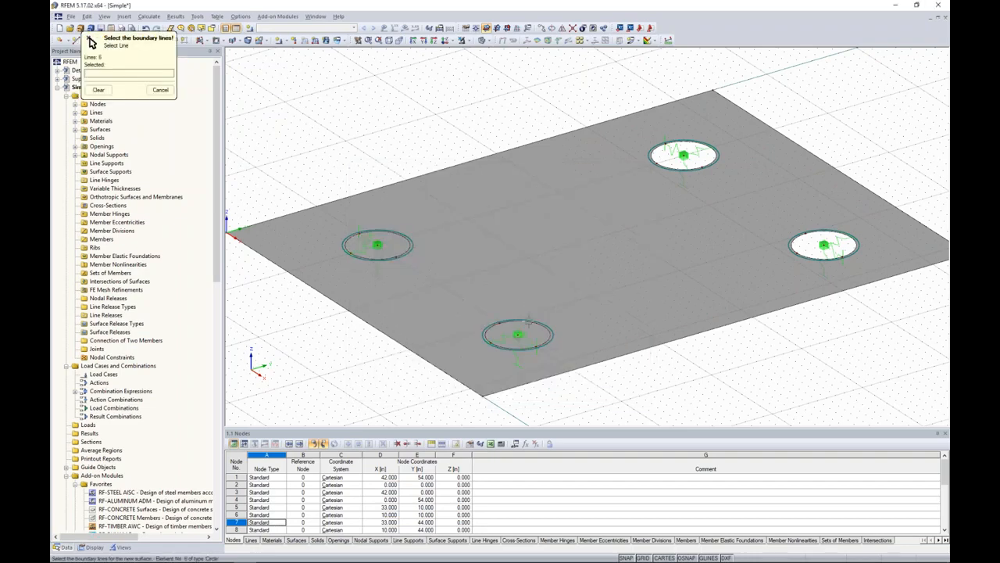
click(668, 164)
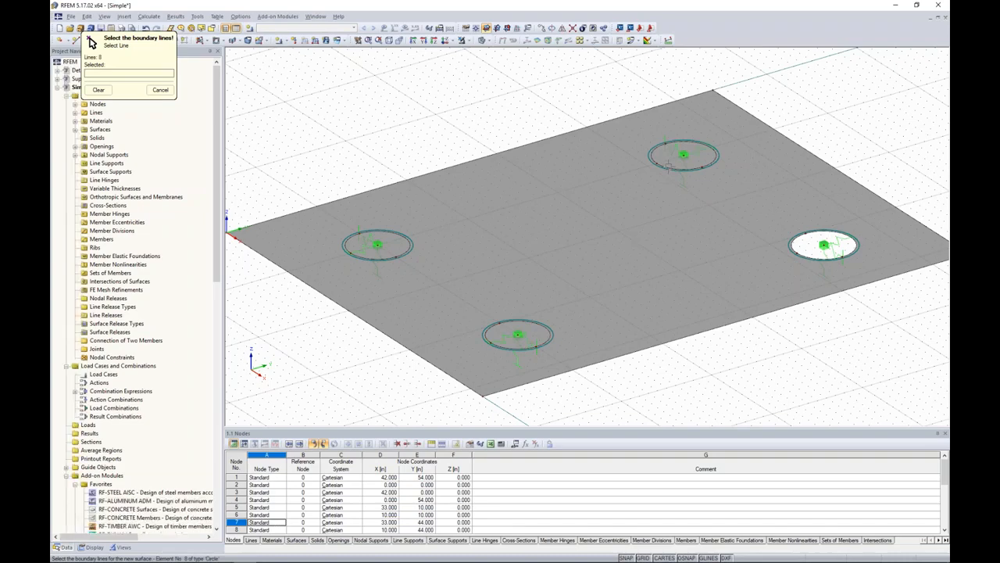
click(824, 232)
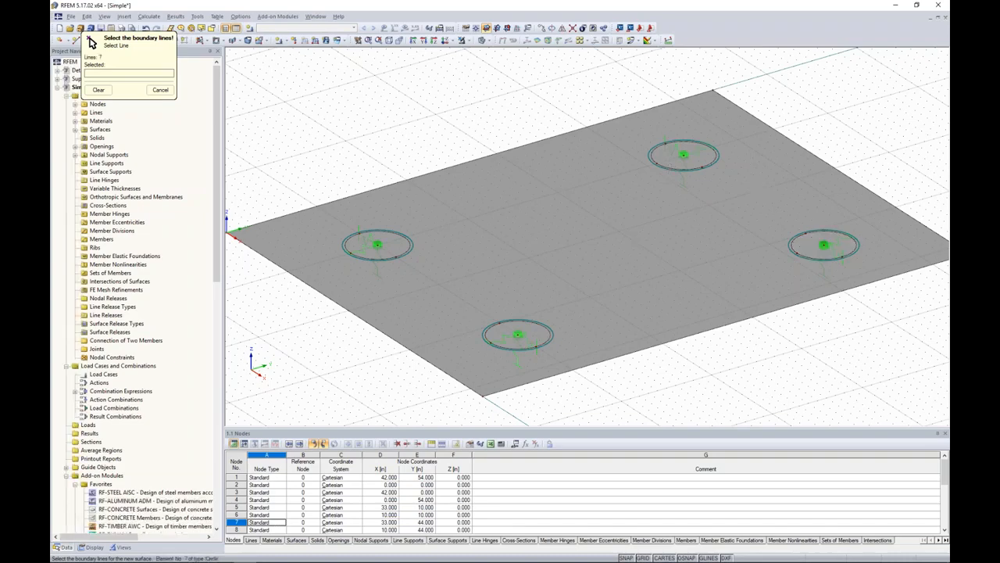
key(Escape)
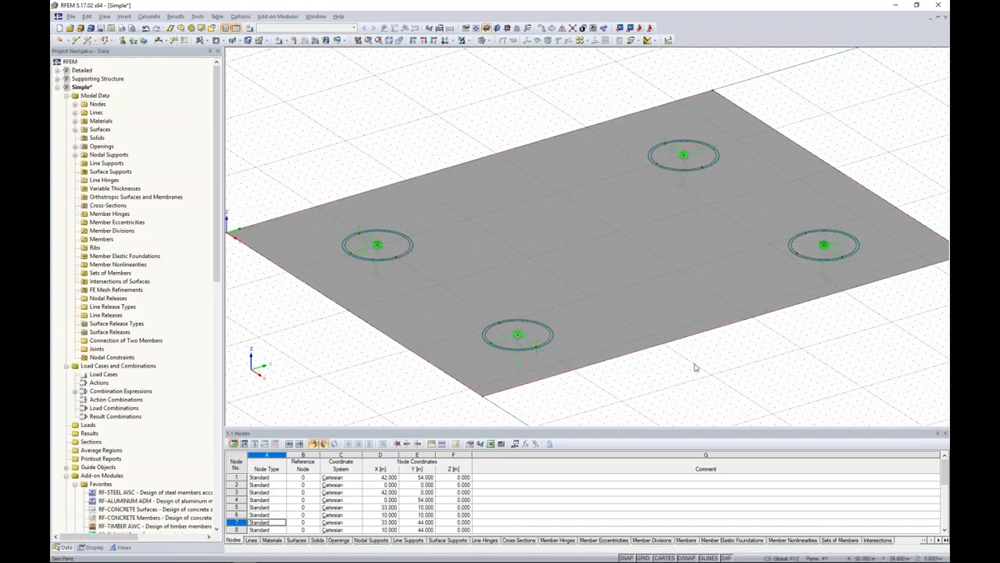
Select two of the circular infill surfaces to check that they are separate from the plate, and clear the selection.
click(538, 334)
ctrl+click(377, 246)
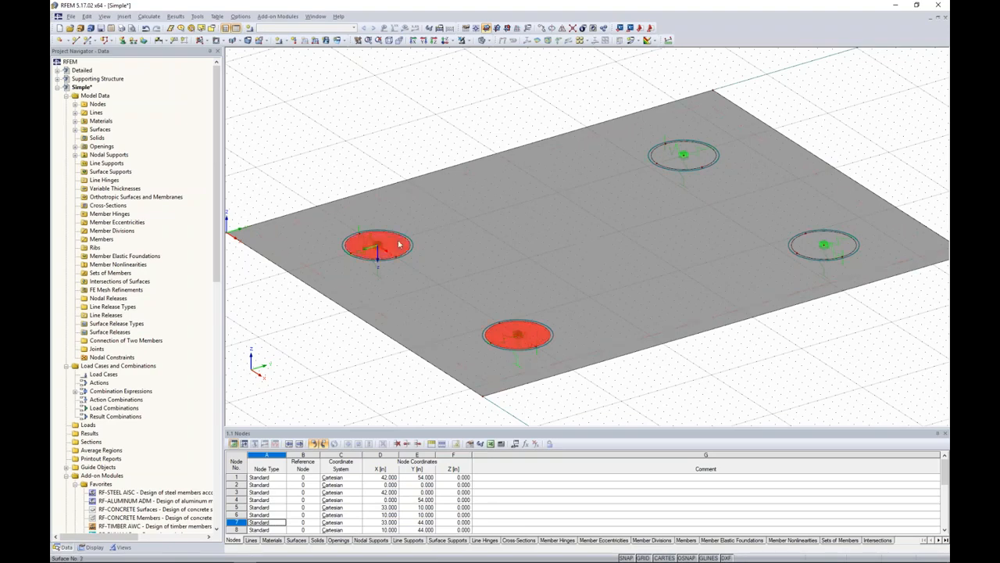
click(754, 373)
scroll(755, 373, down, 1)
middle_drag(746, 373, 648, 360)
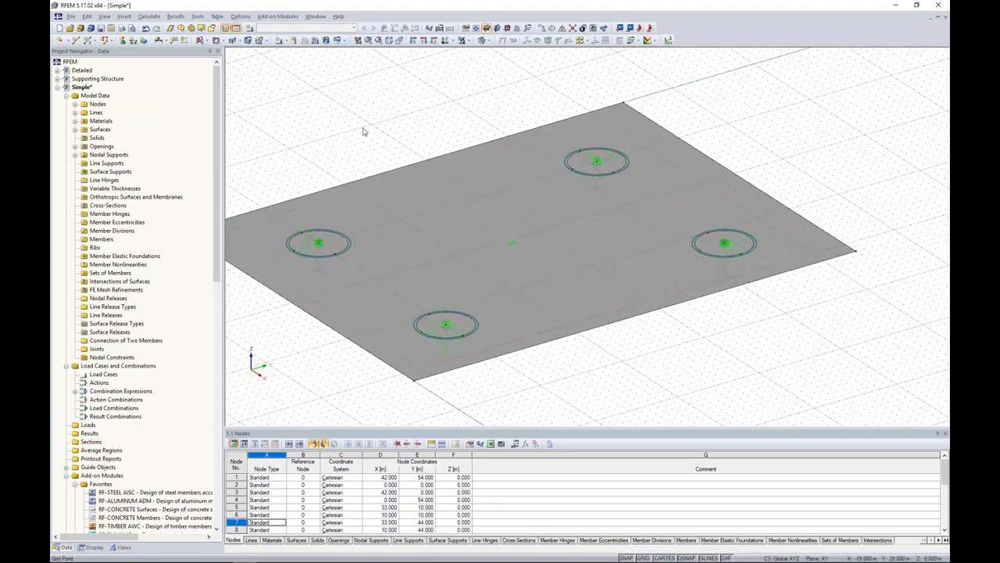
middle_drag(363, 132, 391, 127)
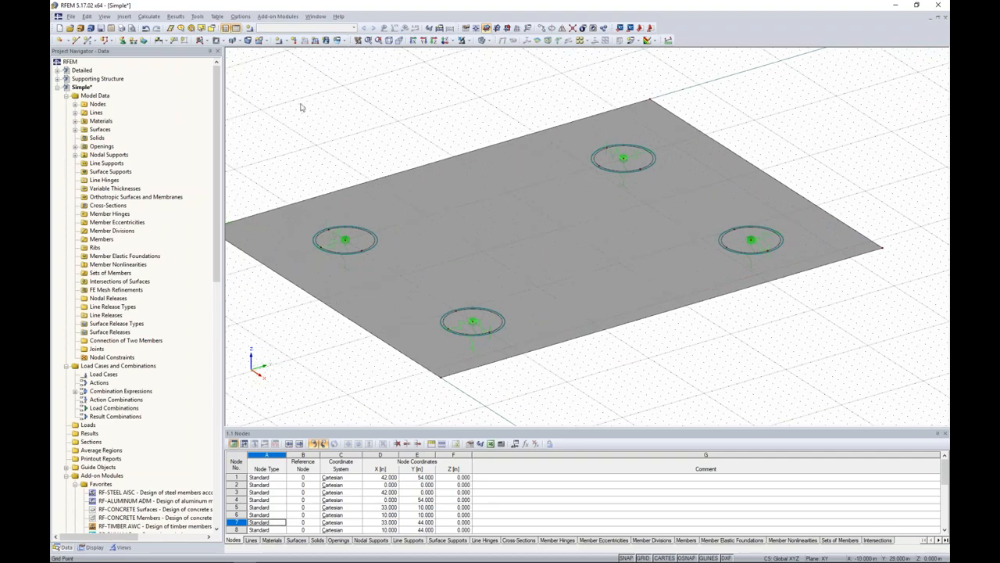
Describe load case LC1 as Dead, with the action category Dead.
click(250, 28)
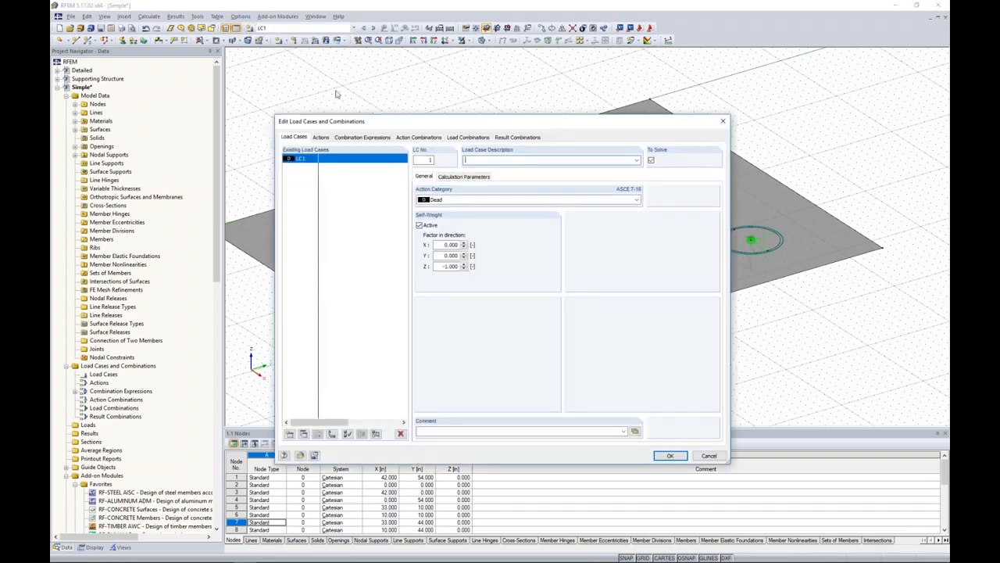
text(Dead)
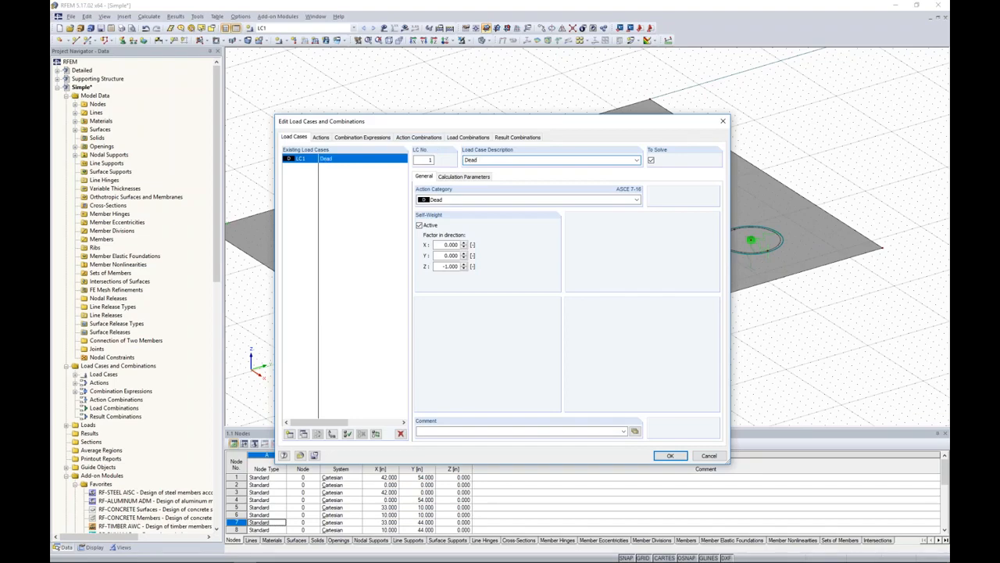
click(467, 199)
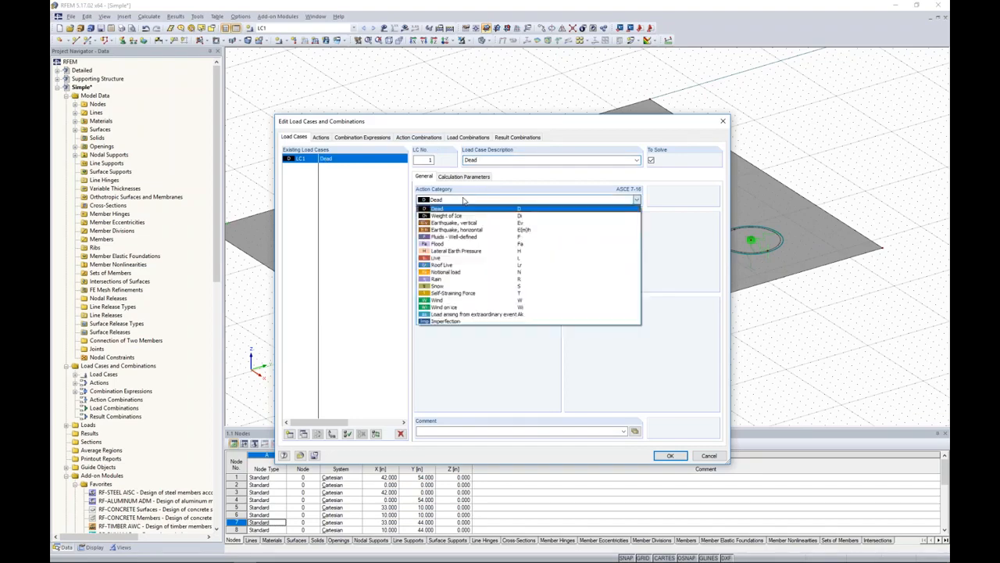
click(449, 209)
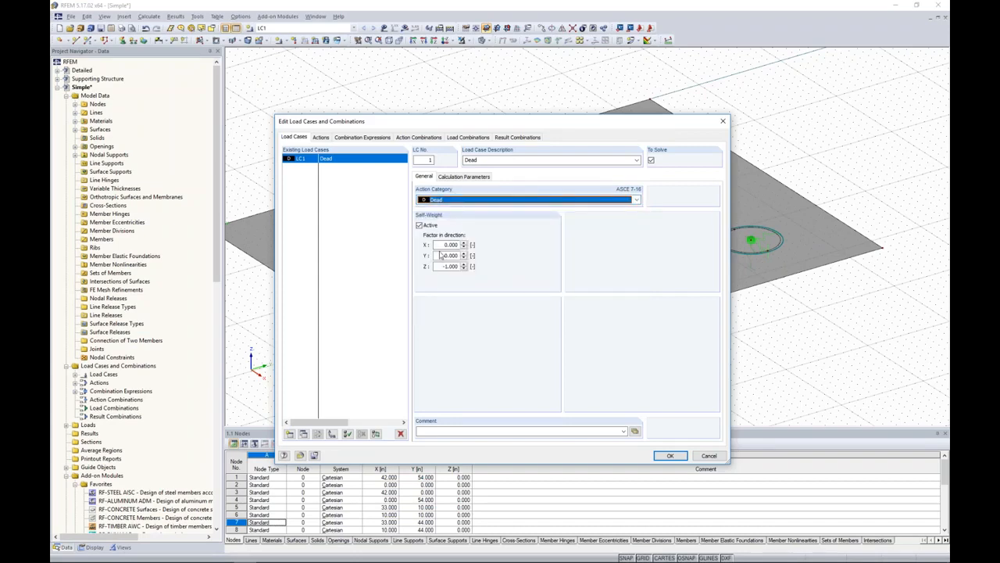
Add a second load case described as Snow, with the action category Snow.
click(289, 434)
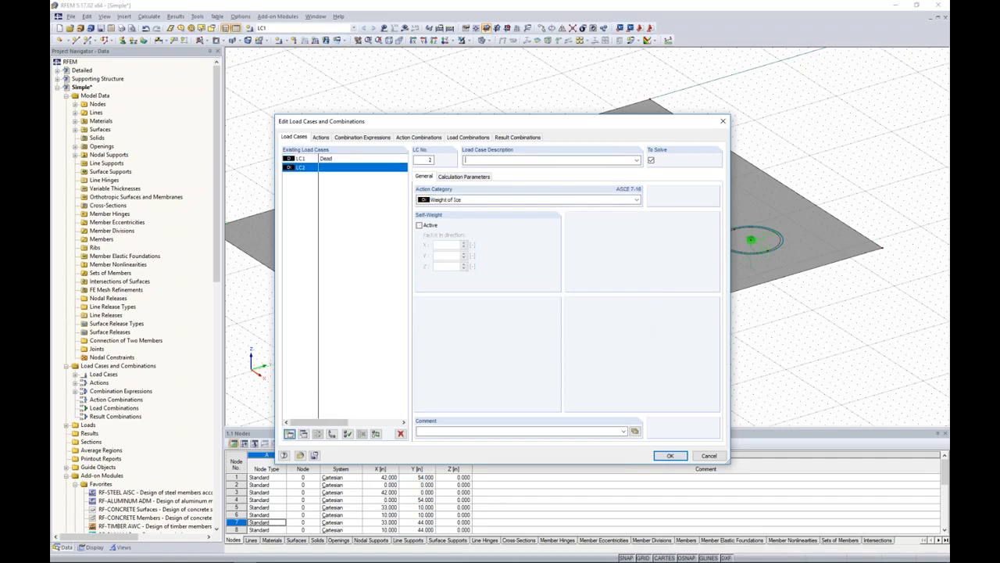
text(Snow)
click(467, 199)
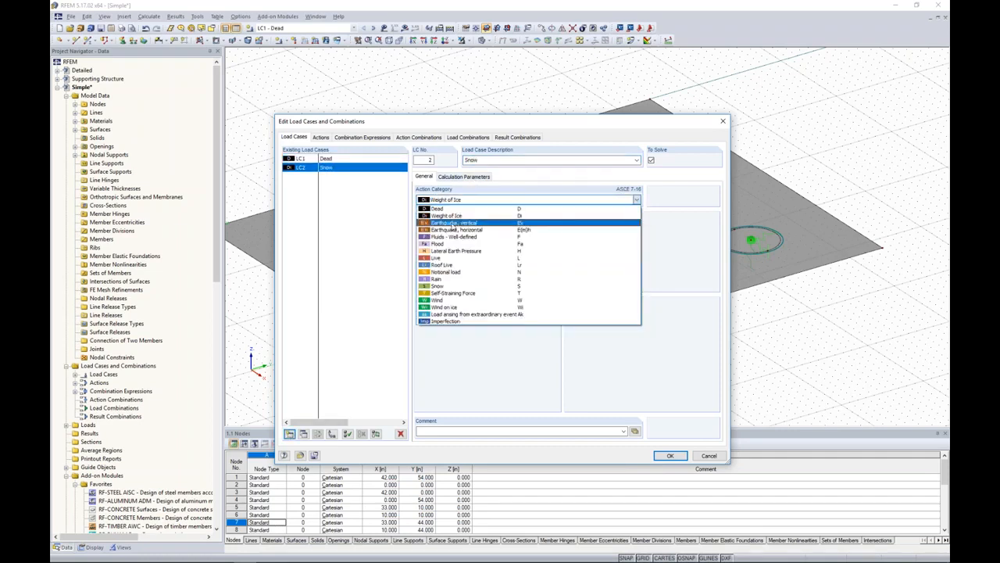
click(439, 286)
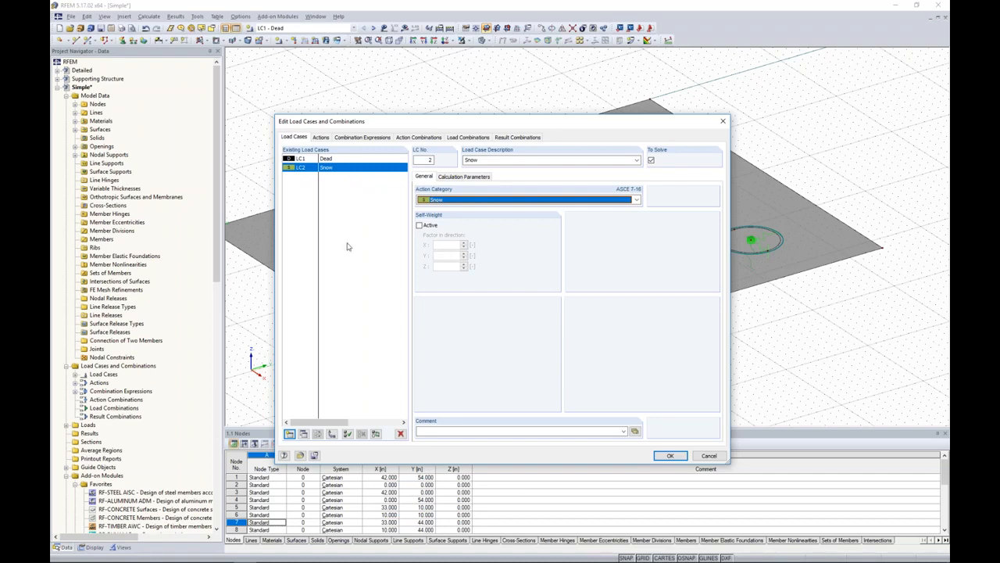
Review the Section 2.3 (LRFD) and Section 2.4 (ASD) combination expressions, generate the load combinations and accept the load case settings.
click(372, 139)
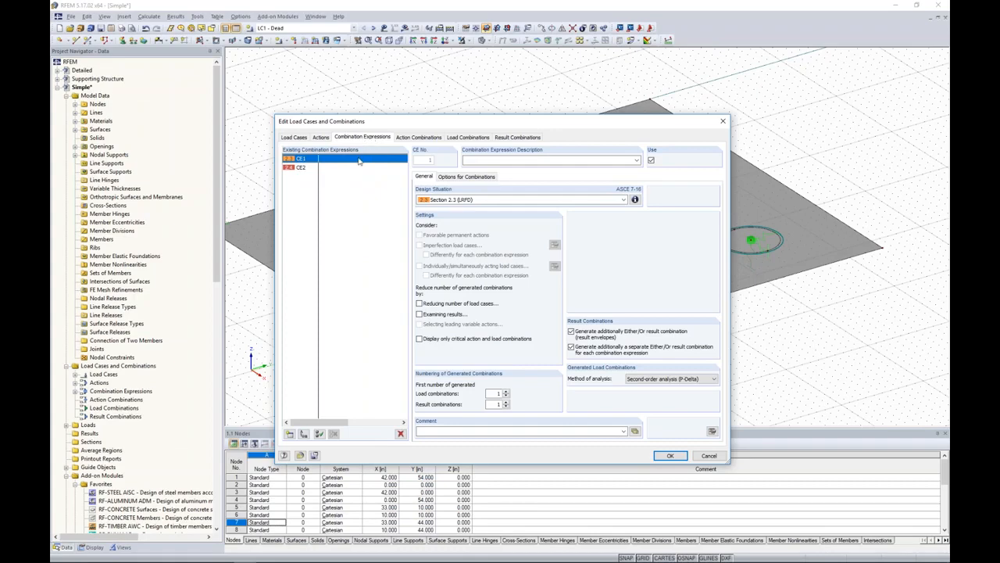
click(304, 168)
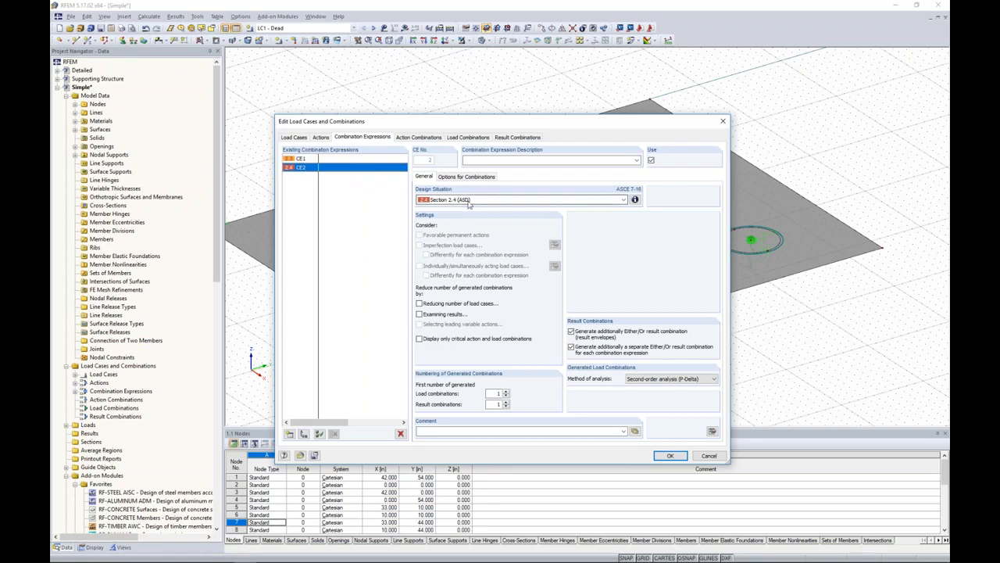
click(468, 138)
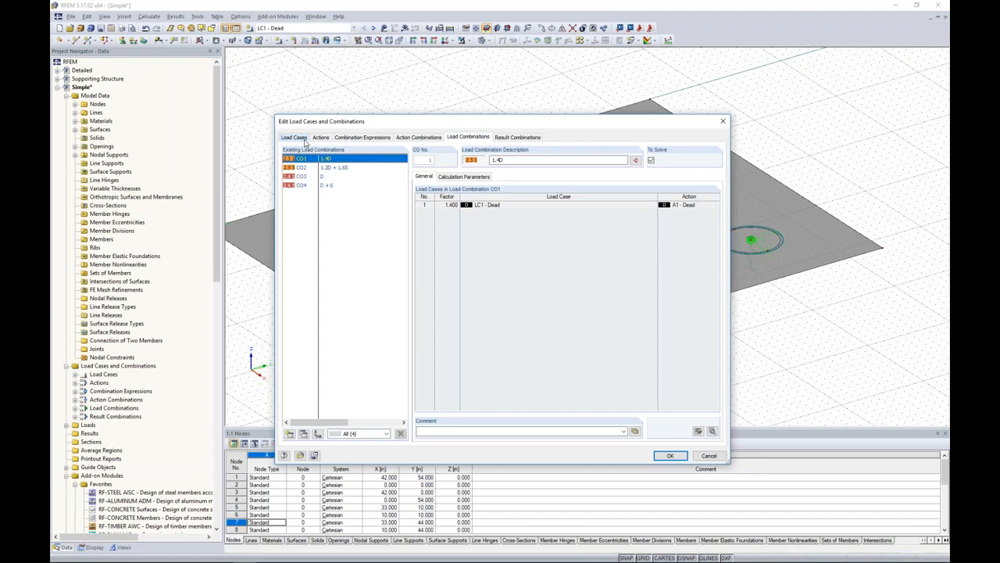
click(666, 456)
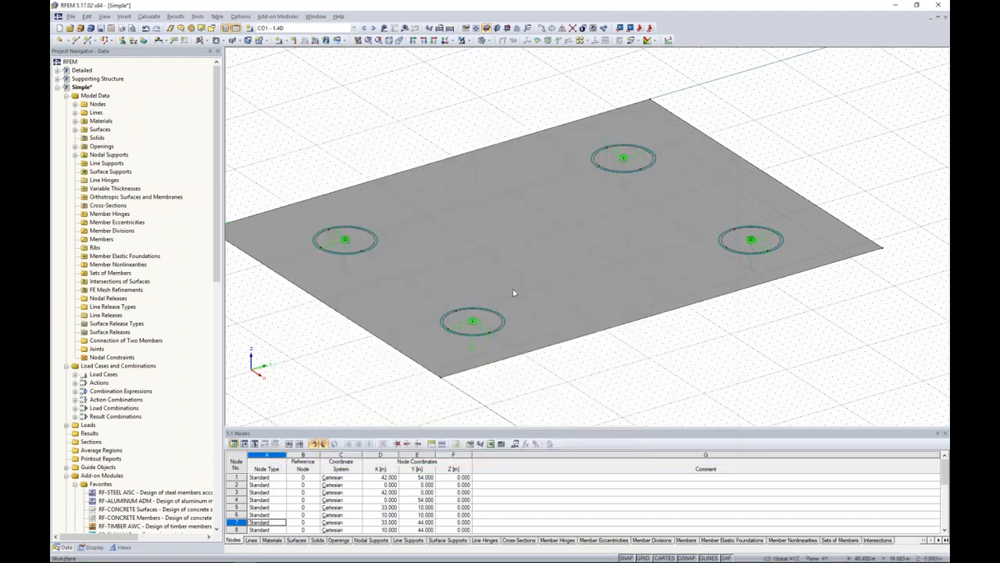
In the Snow load case, apply a uniform surface load of -0.03 ksf in projected direction ZP to the plate and its circular infill surfaces.
click(317, 28)
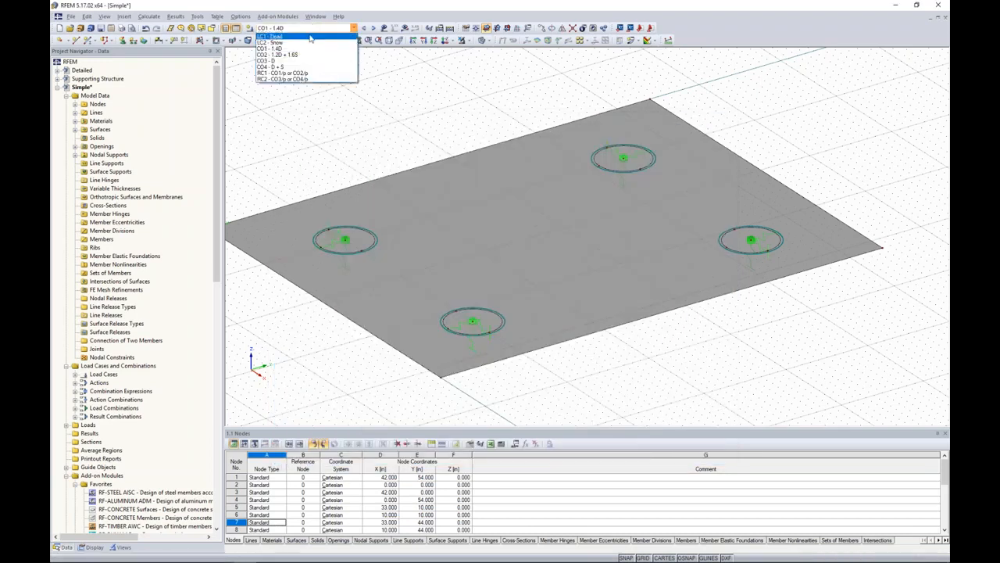
click(310, 38)
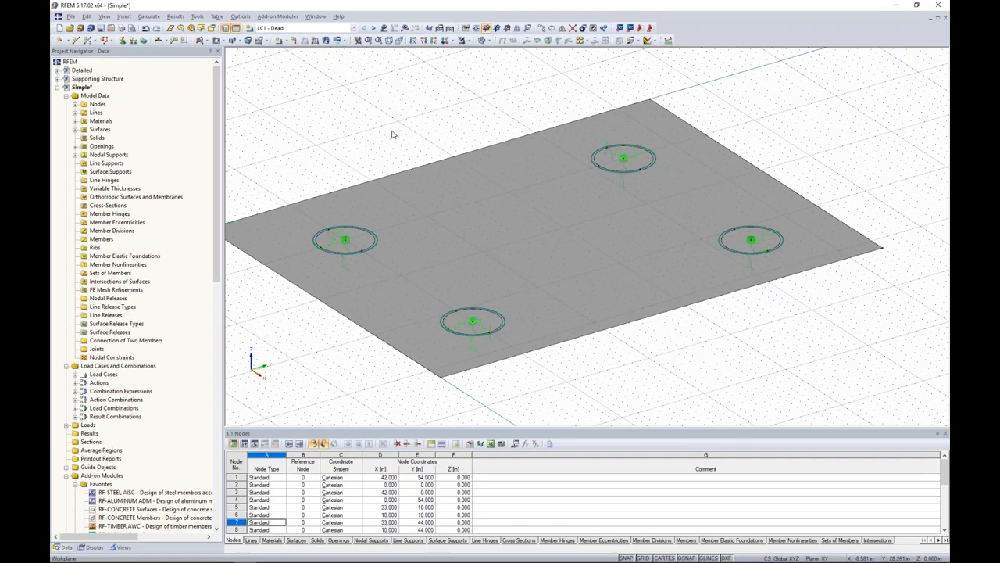
click(374, 28)
click(326, 41)
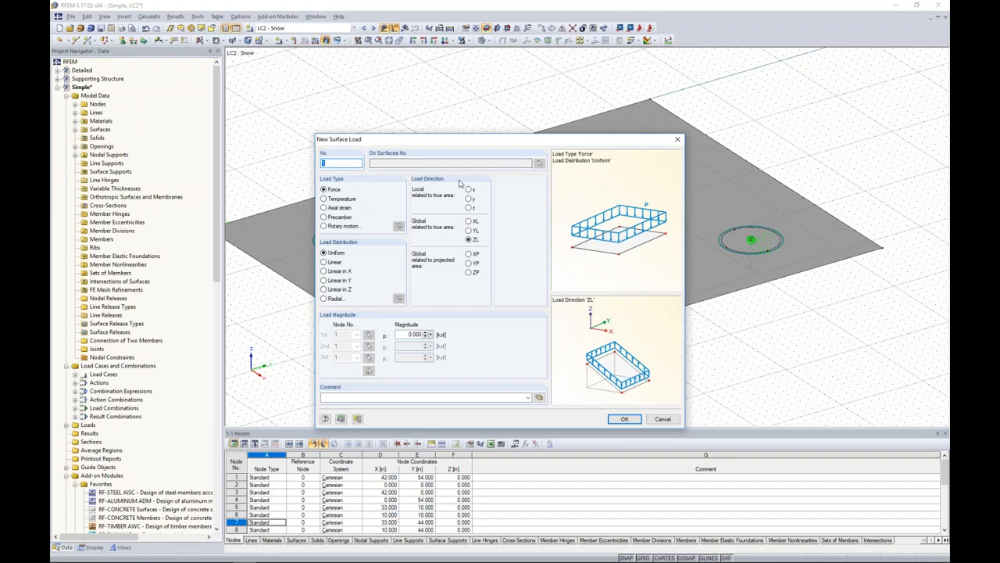
click(468, 273)
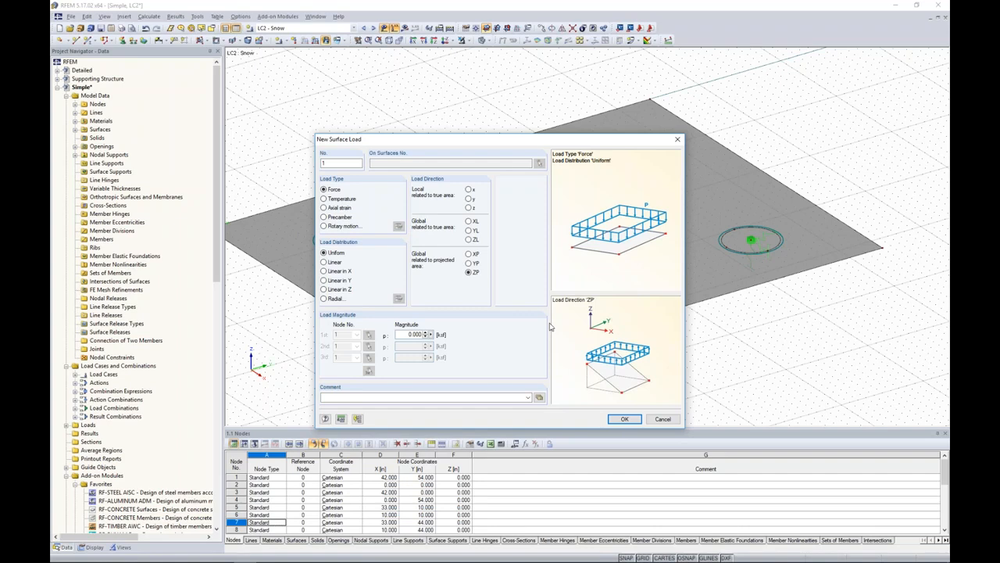
double_click(414, 334)
text(-0.03)
click(623, 419)
drag(818, 383, 439, 158)
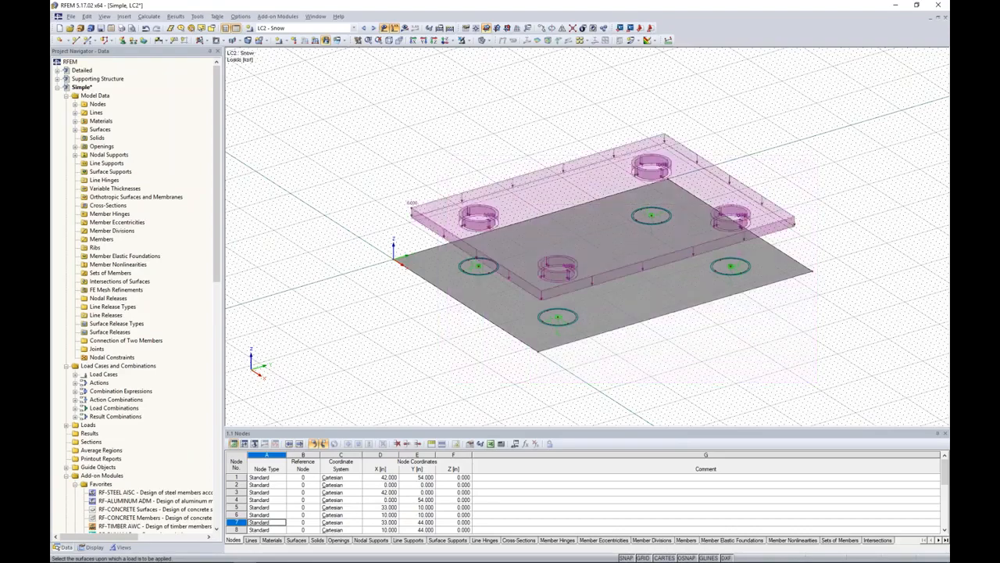
right_click(703, 343)
middle_drag(704, 343, 656, 350)
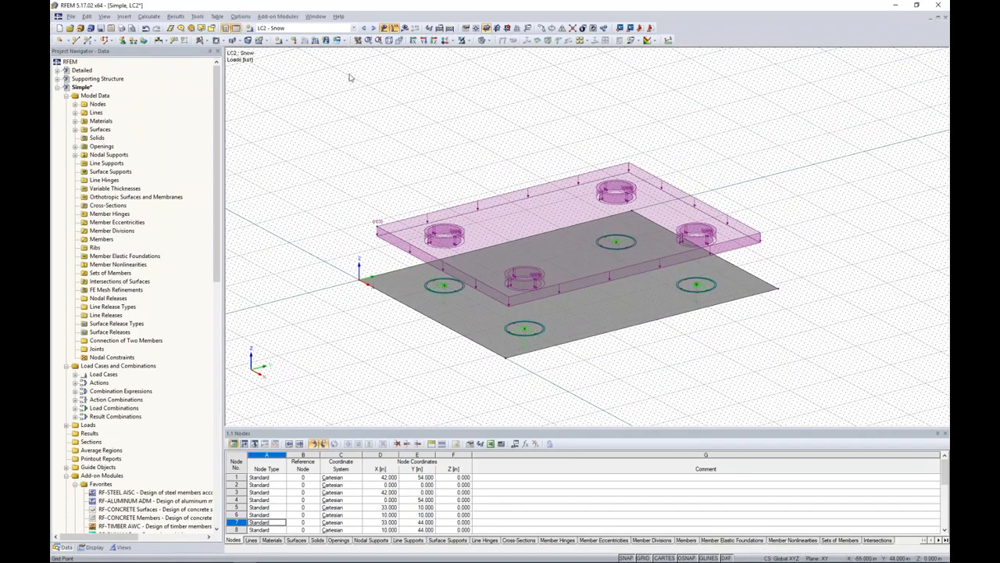
Display load combination CO2 (1.2D + 1.6S) with the loads hidden, and turn off the work plane grid.
click(373, 28)
click(373, 28)
click(384, 28)
ctrl+middle_drag(433, 157, 453, 151)
scroll(484, 191, up, 2)
scroll(484, 190, up, 1)
middle_drag(479, 185, 449, 149)
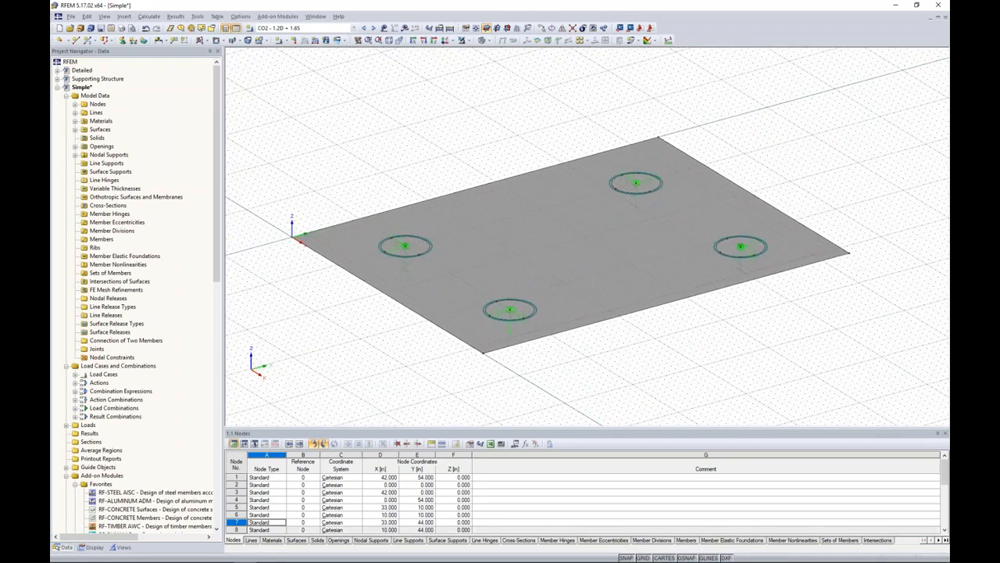
click(644, 558)
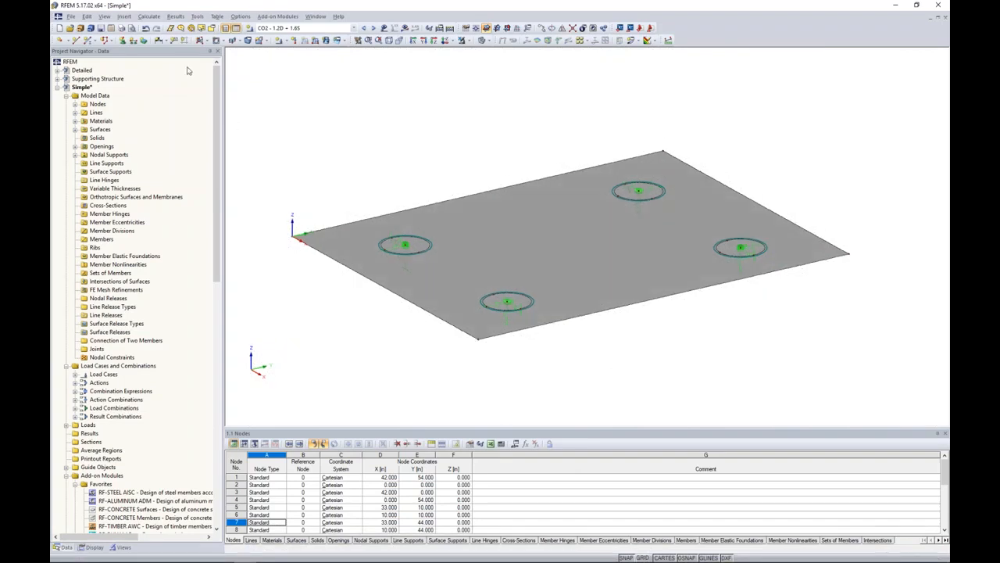
Set the target length of finite elements to 1.0 in and regenerate the FE mesh.
click(149, 16)
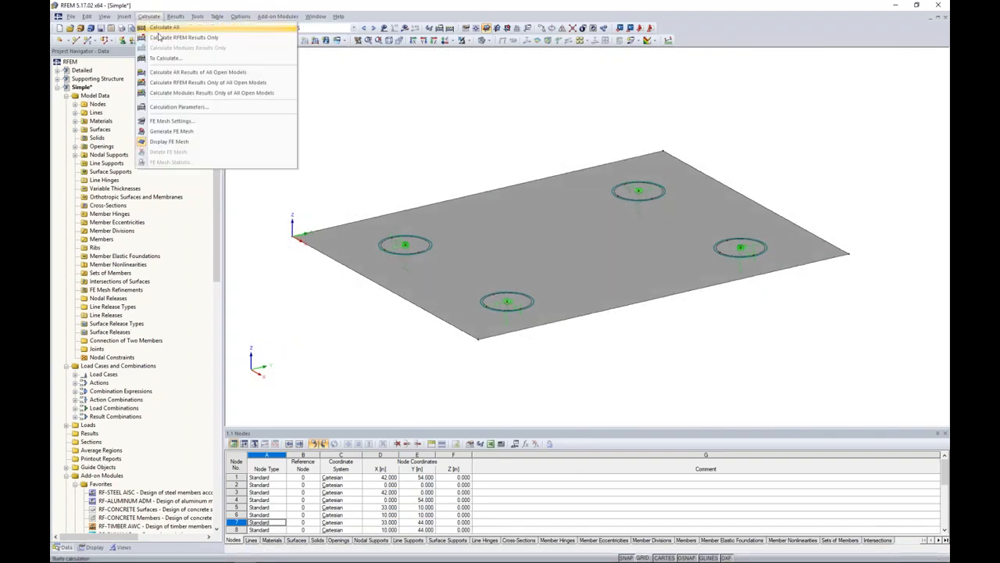
click(170, 121)
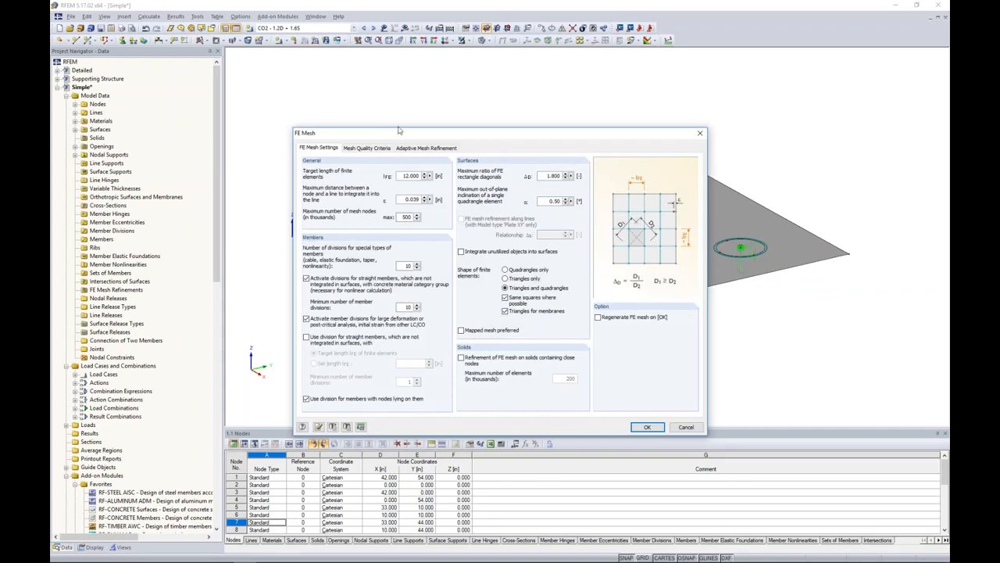
drag(398, 158, 423, 158)
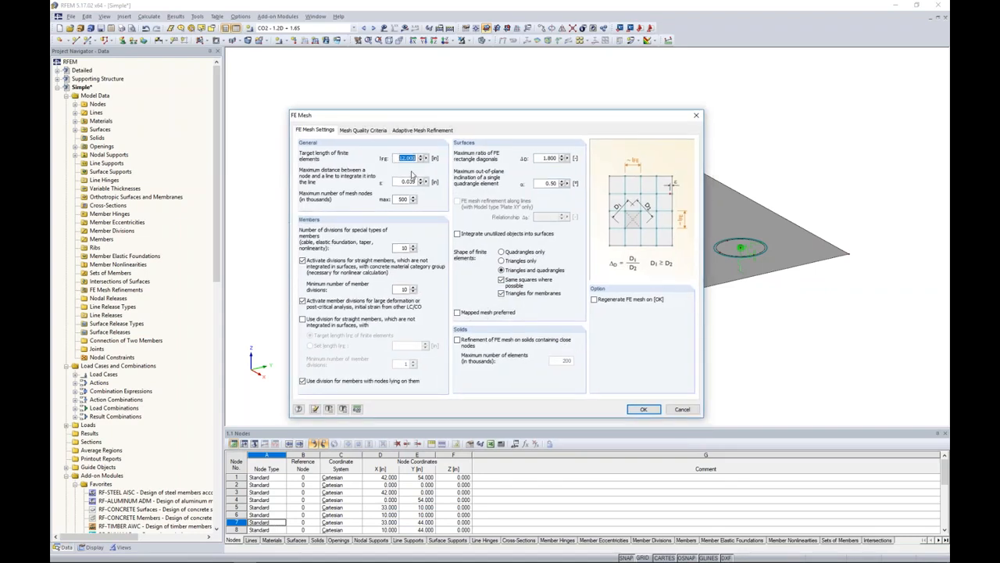
text(1.0)
click(595, 300)
click(643, 408)
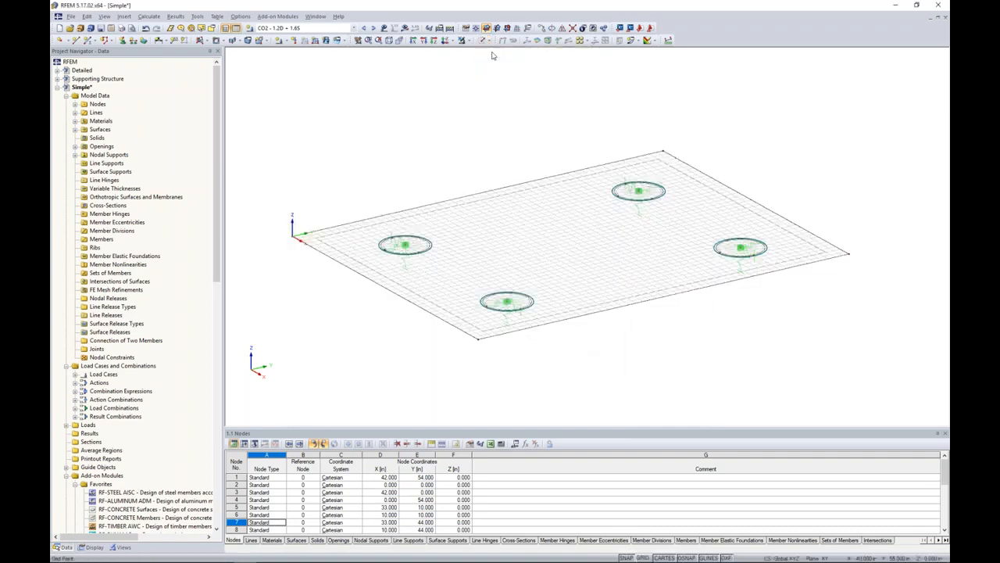
scroll(529, 284, up, 5)
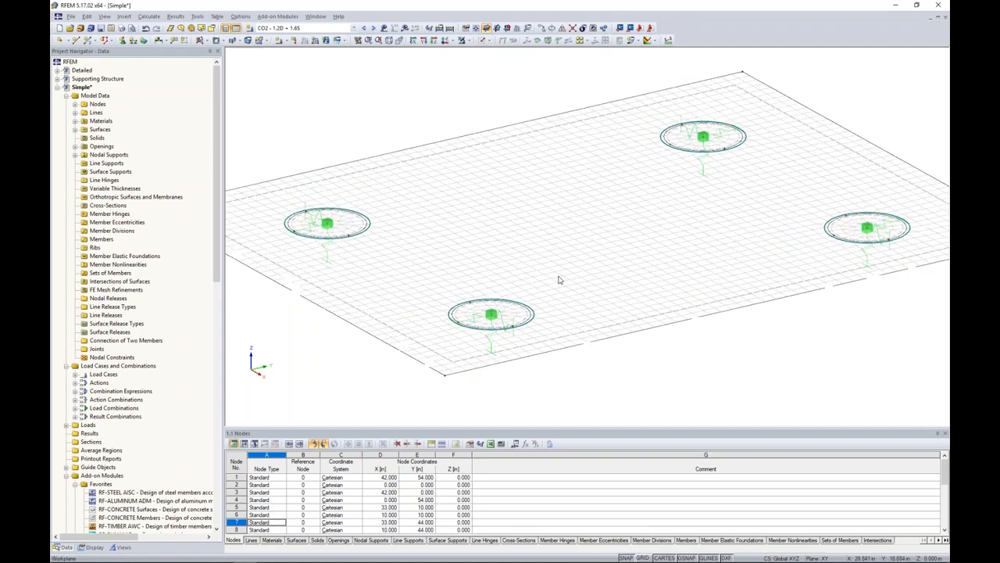
scroll(484, 266, down, 2)
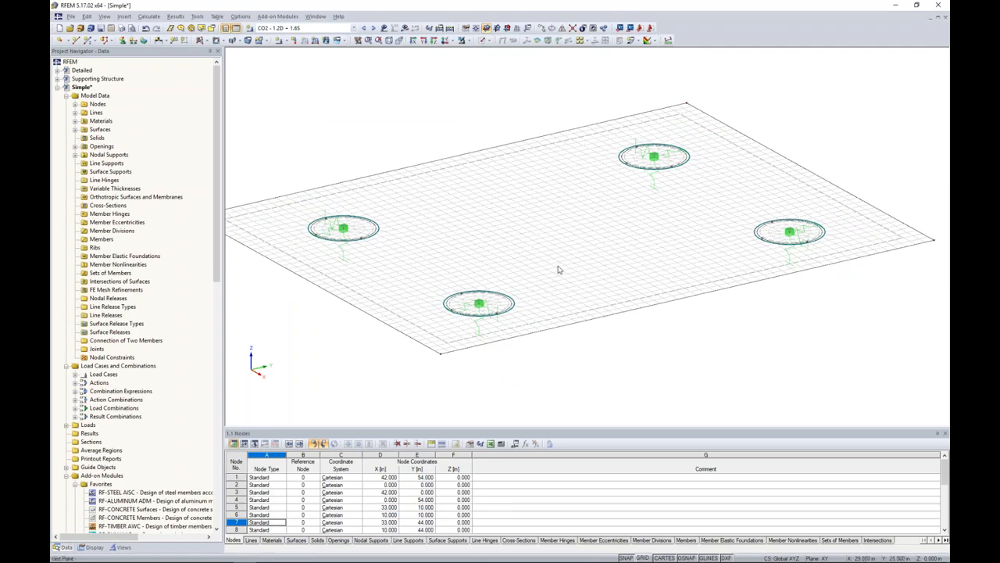
Create a circular FE mesh refinement on the four support nodes with radius 5.0 in, inner length 0.1 in and outer length 0.5 in.
click(482, 308)
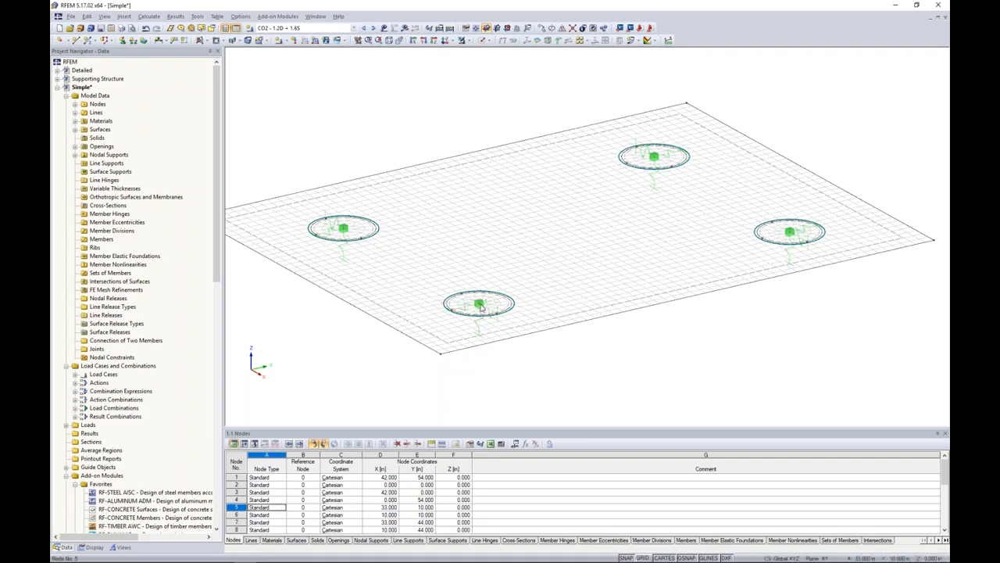
click(343, 232)
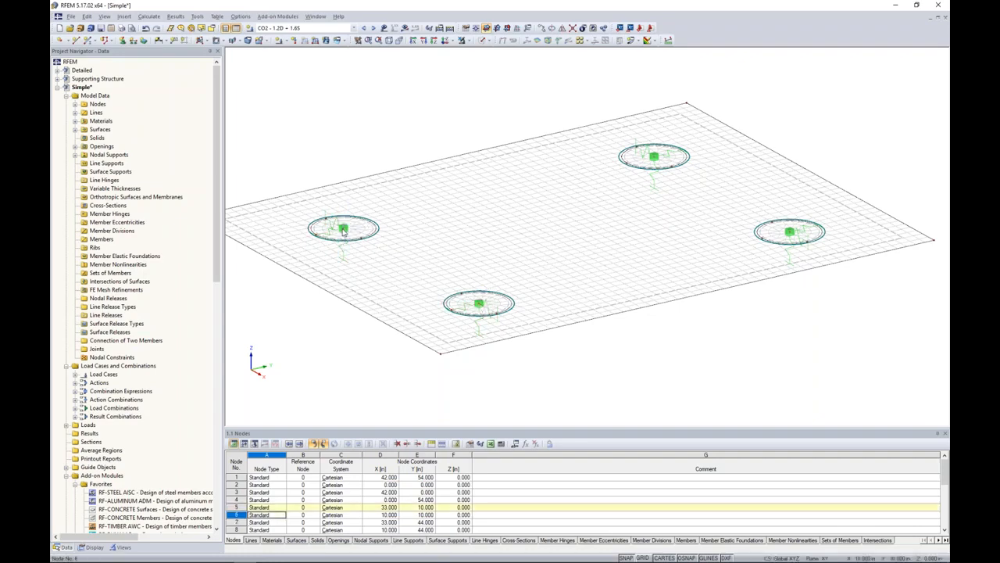
click(655, 159)
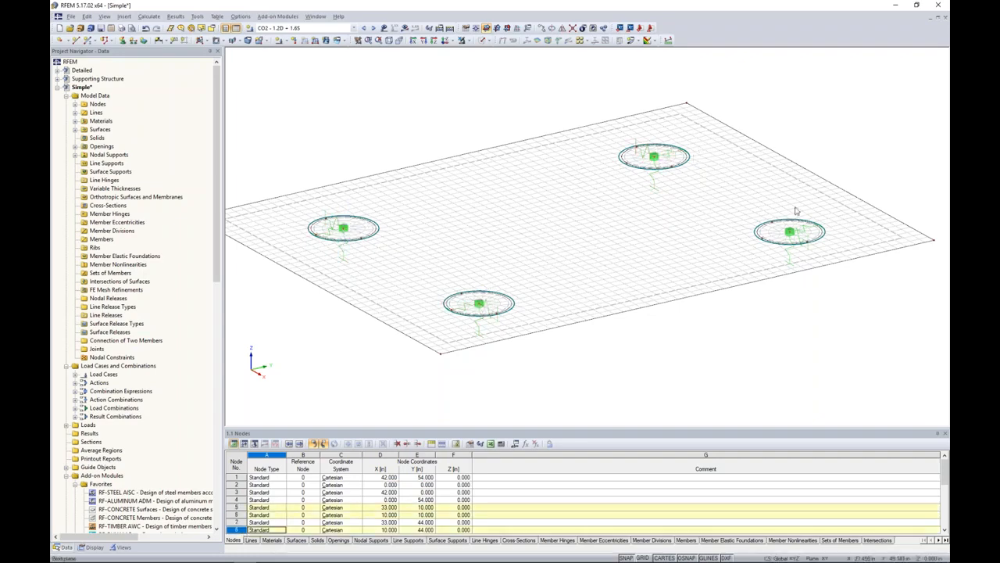
click(791, 237)
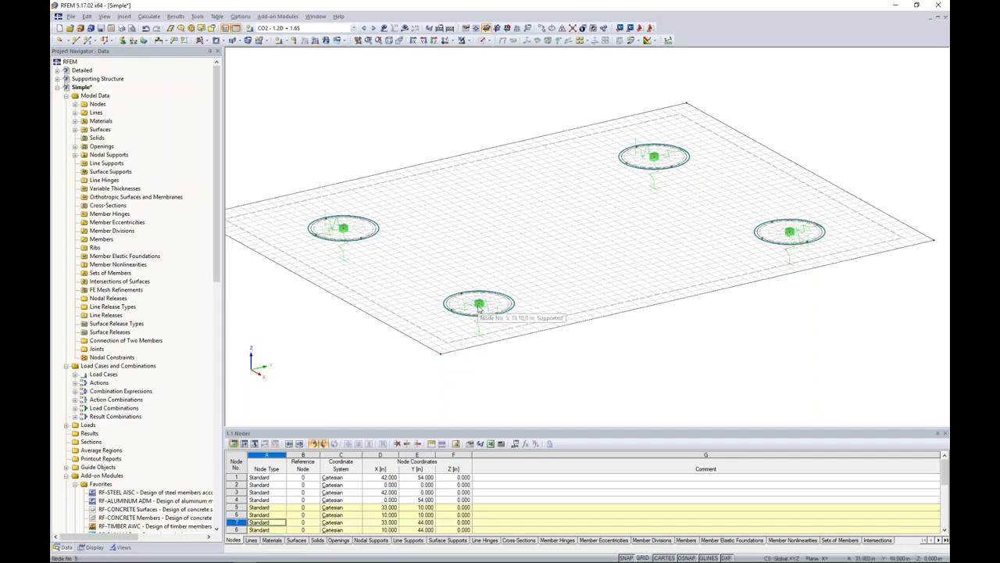
right_click(479, 307)
mouse_move(512, 333)
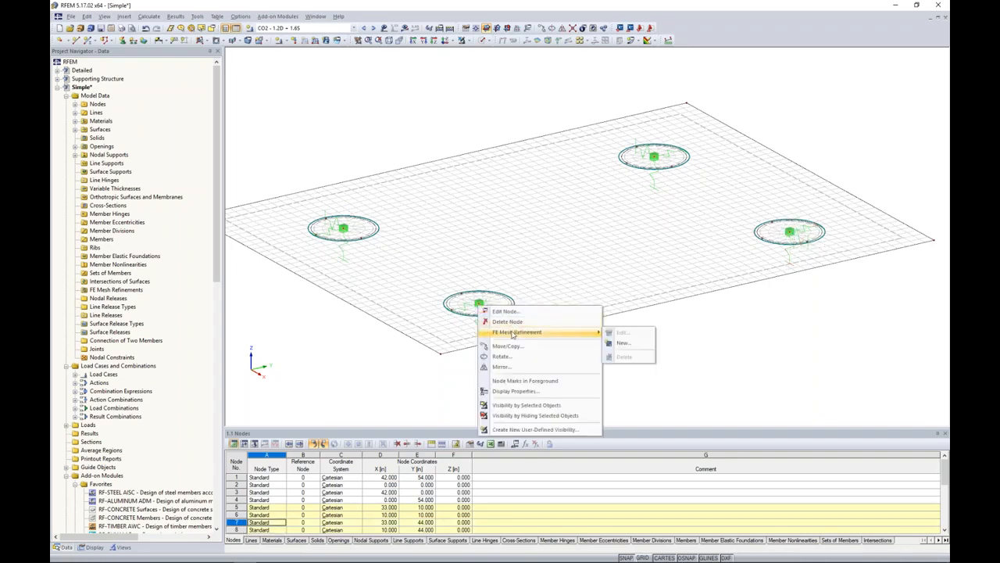
click(619, 345)
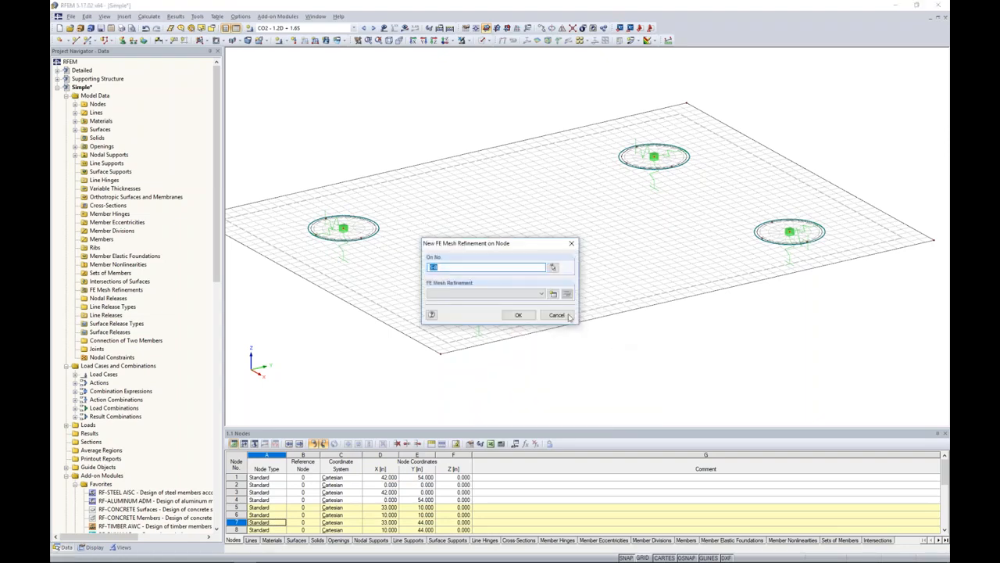
click(553, 295)
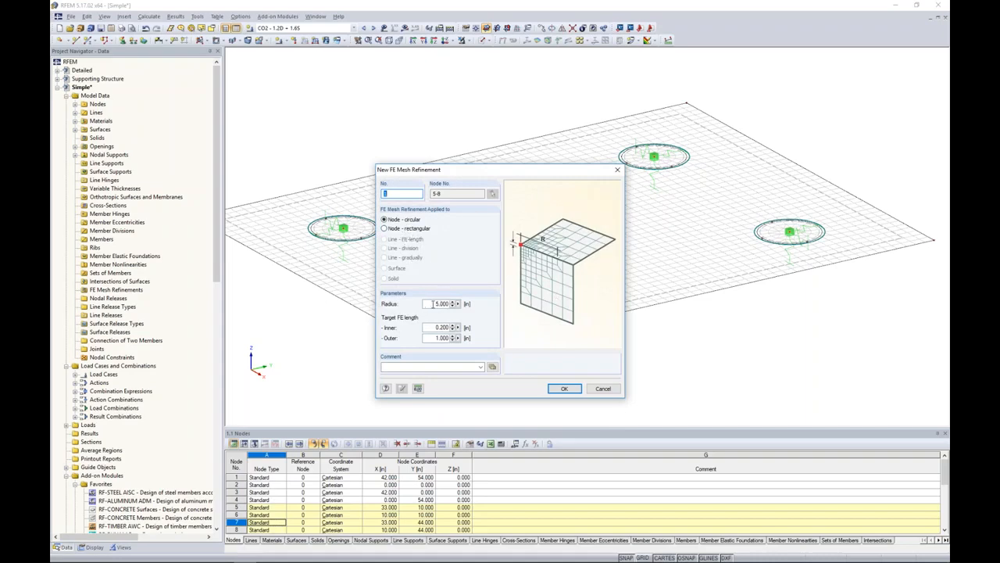
double_click(433, 304)
text(5.0)
double_click(427, 327)
text(0.1)
double_click(442, 337)
text(0.5)
click(564, 388)
click(525, 319)
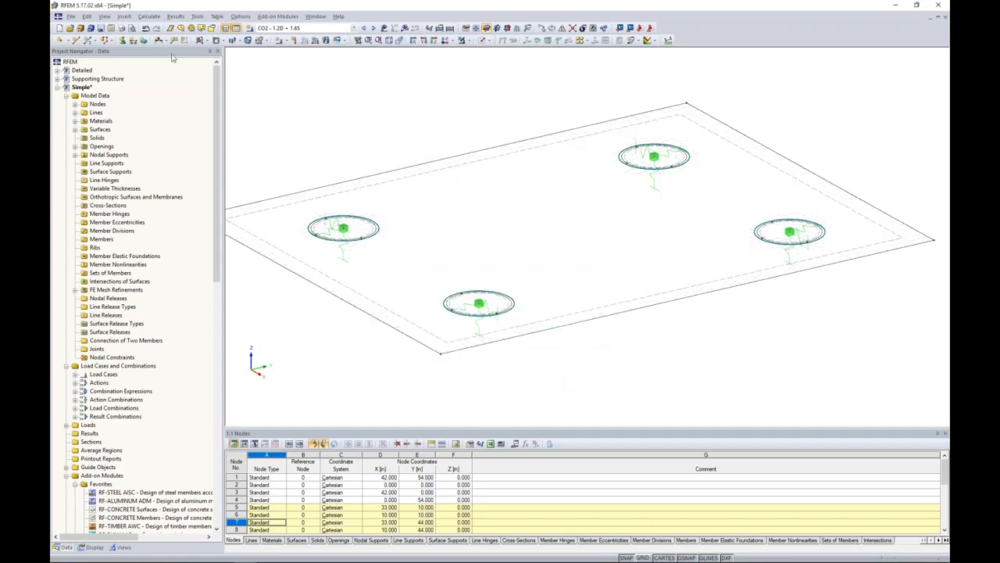
Regenerate the FE mesh with the nodal refinements and switch the model to solid shaded display.
click(149, 15)
click(172, 134)
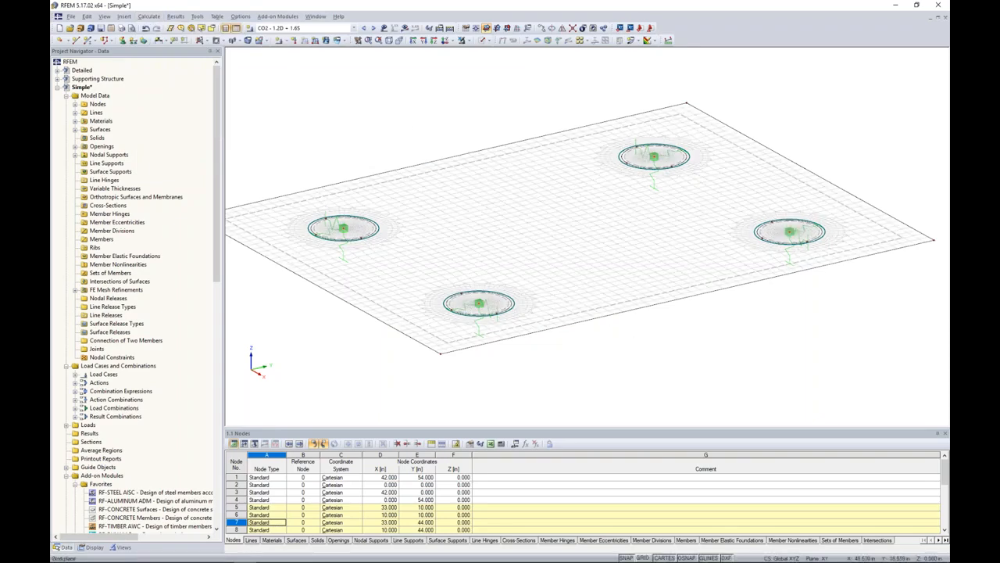
scroll(483, 339, up, 5)
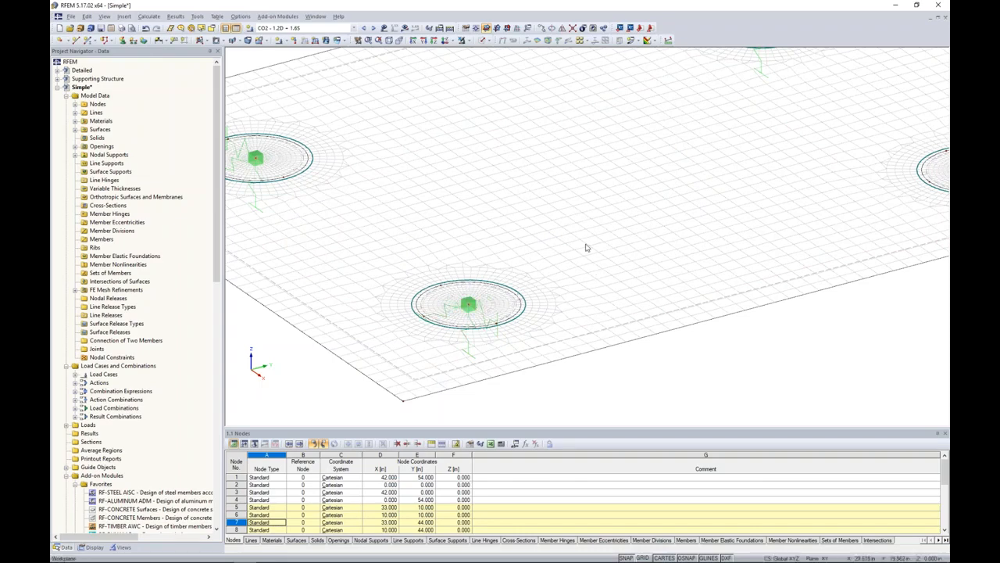
scroll(586, 248, down, 2)
scroll(661, 341, down, 2)
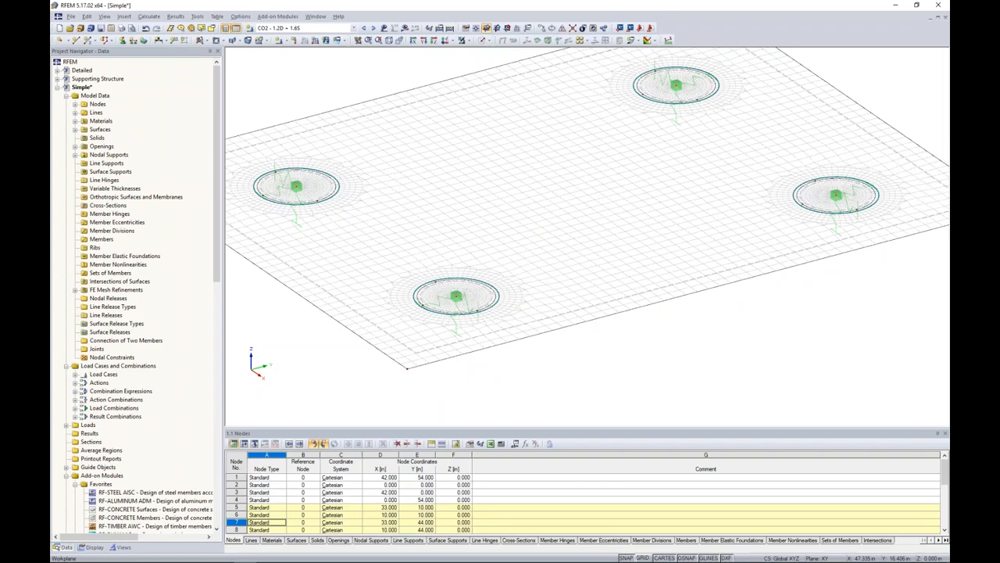
click(490, 40)
click(493, 65)
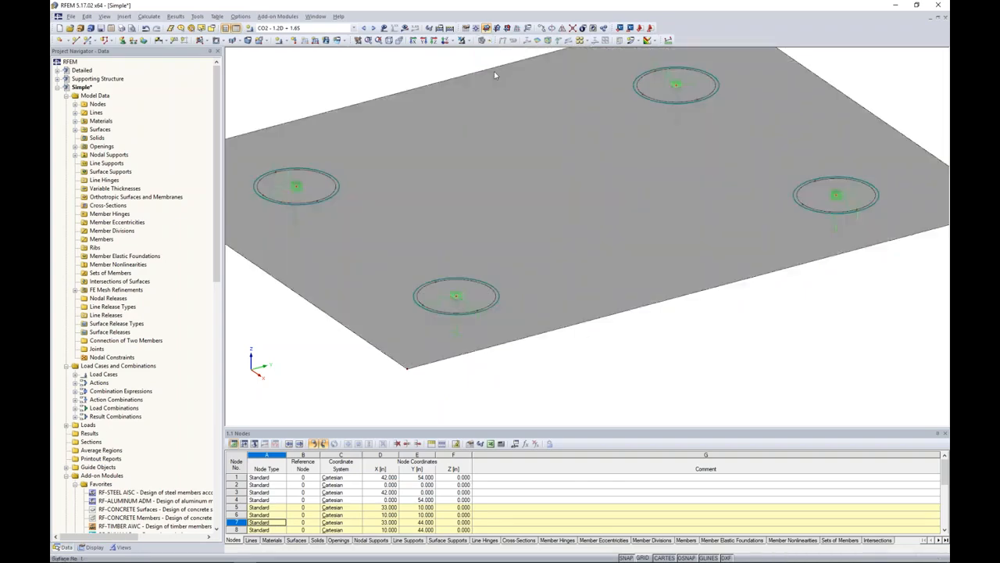
Set the result grid of the four circular infill surfaces to Polar with a radial distance R of 1 in.
click(480, 293)
ctrl+click(325, 187)
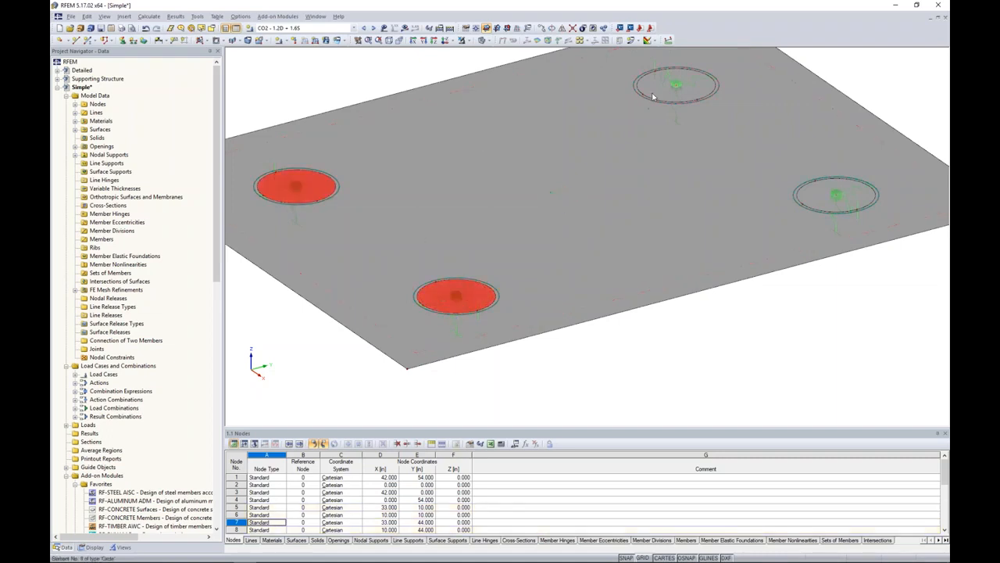
ctrl+click(676, 86)
ctrl+click(833, 195)
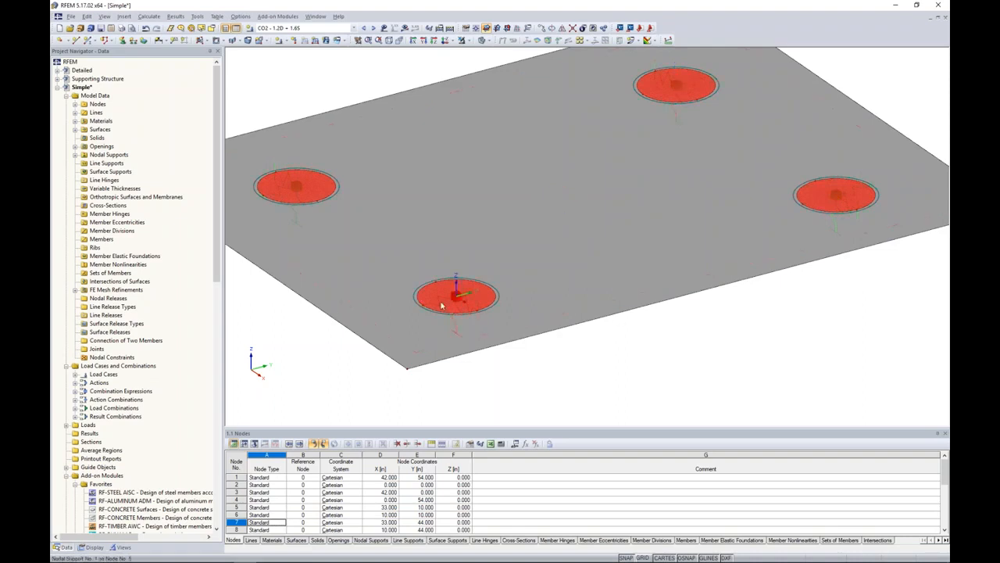
right_click(478, 294)
click(498, 301)
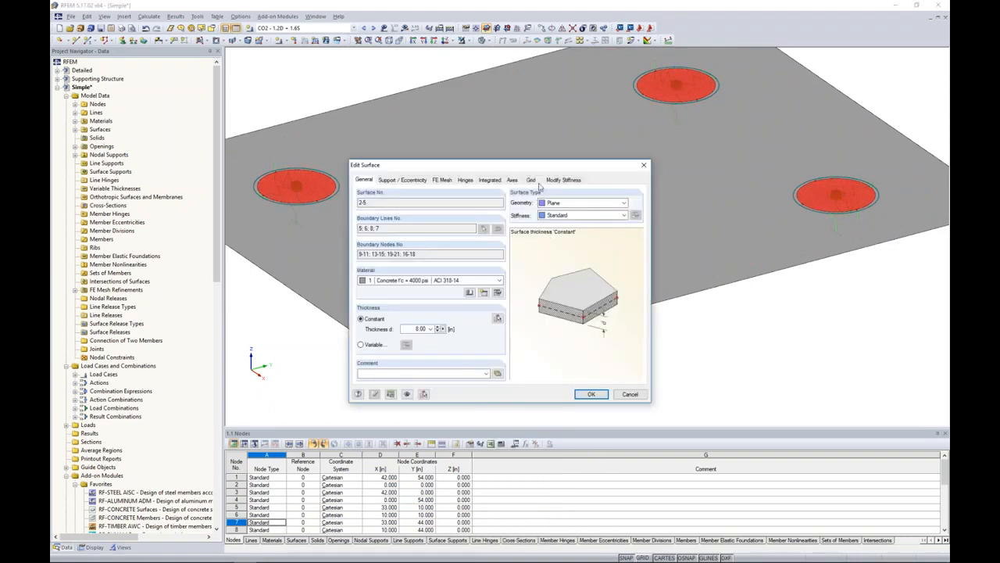
click(539, 182)
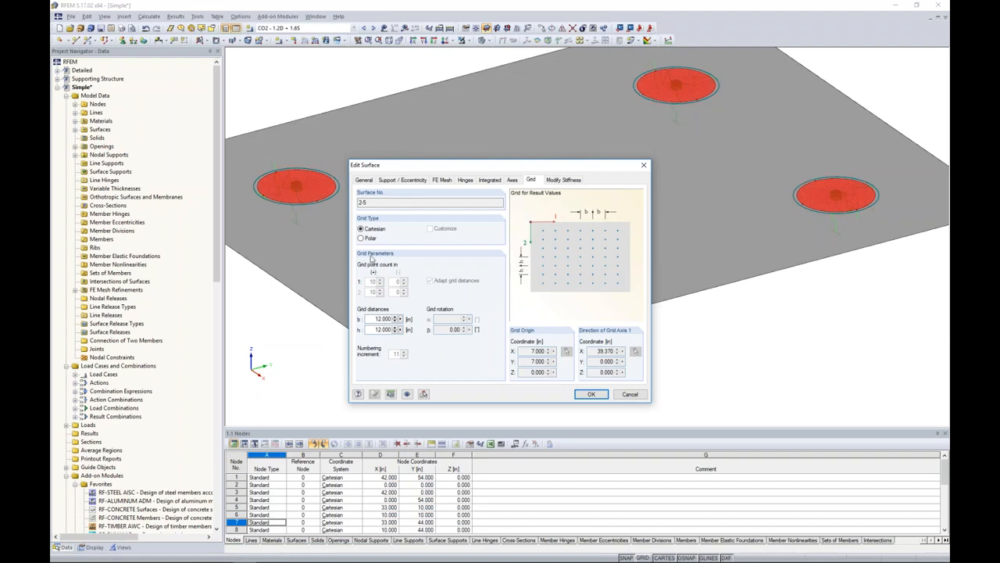
click(361, 238)
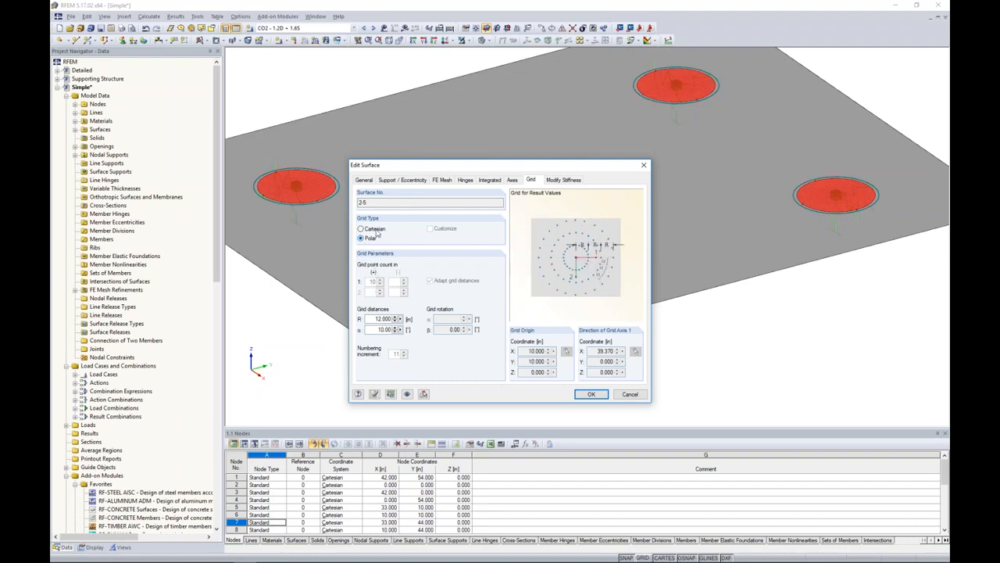
double_click(382, 319)
text(1)
click(591, 395)
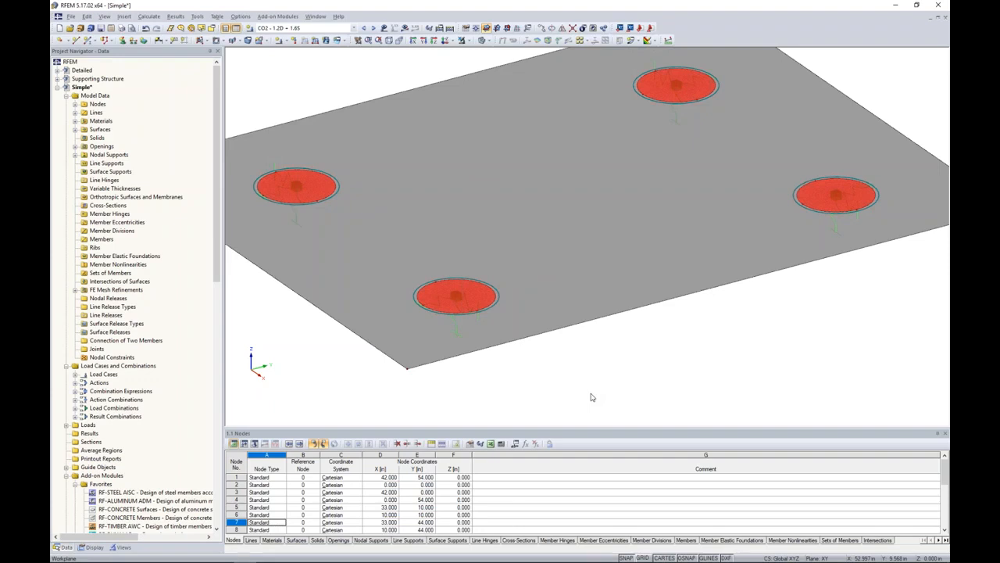
Set the Cartesian result grid distance b of the main plate surface to 1.0 in.
double_click(563, 196)
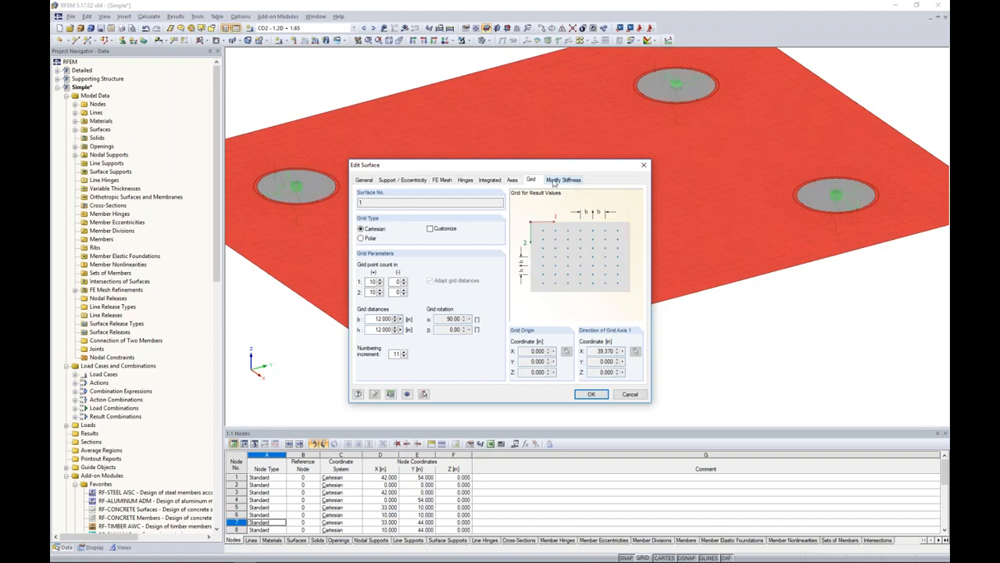
double_click(379, 319)
text(1.0)
click(591, 395)
scroll(653, 346, down, 1)
middle_drag(650, 347, 632, 343)
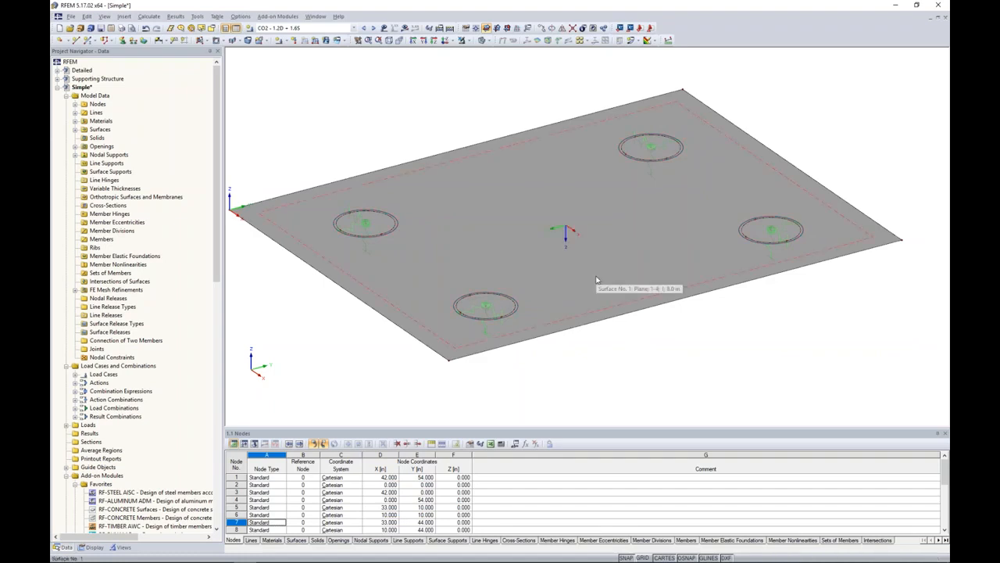
Open the RF-GLASS add-on module and set the calculation type to Global - Whole model in RFEM, with None as standard.
scroll(123, 422, down, 5)
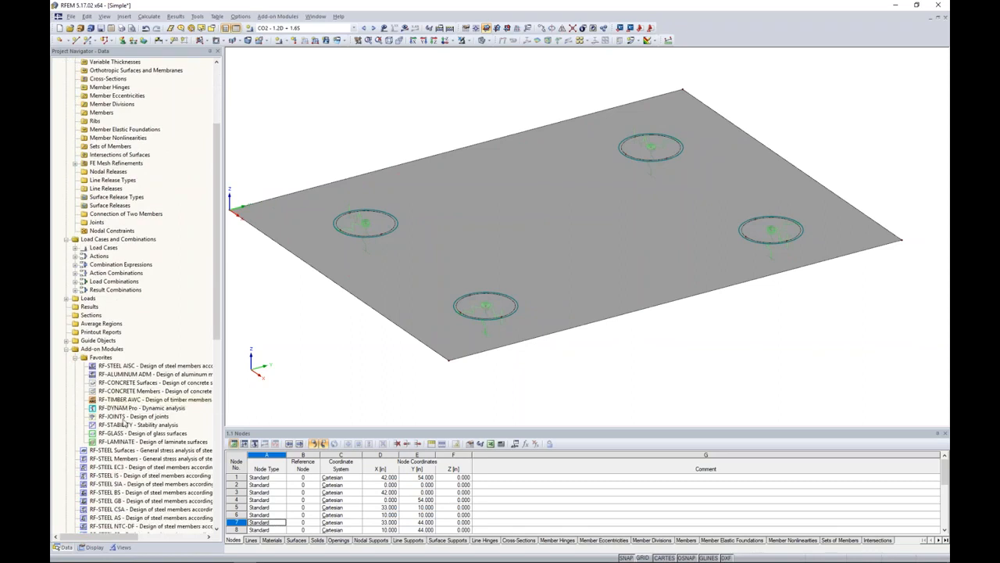
double_click(121, 433)
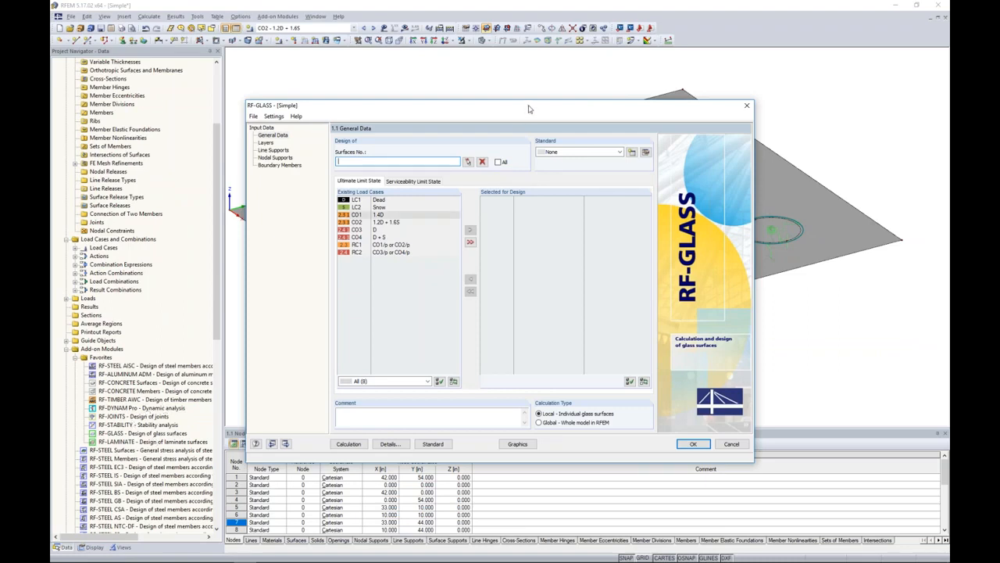
drag(528, 111, 562, 96)
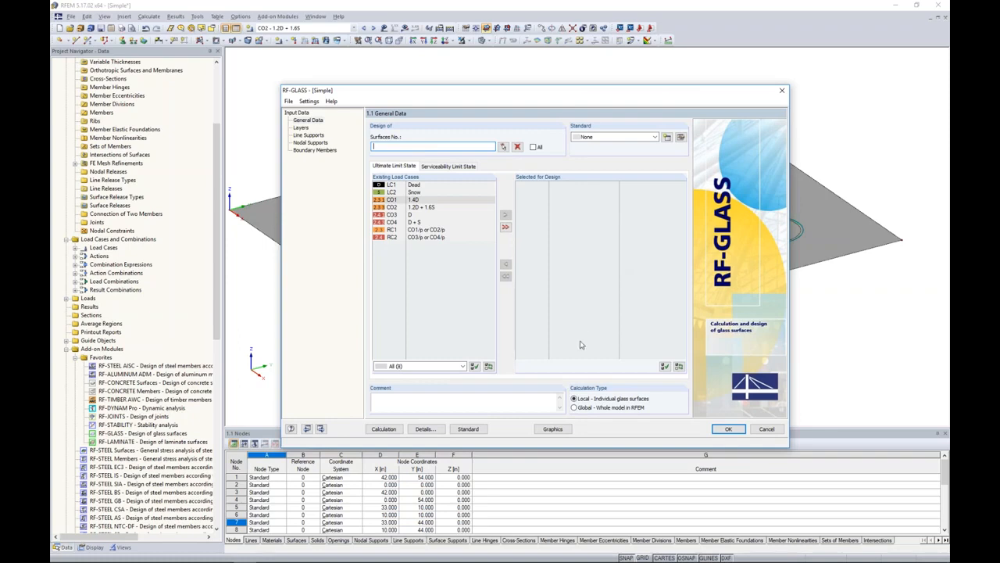
click(574, 407)
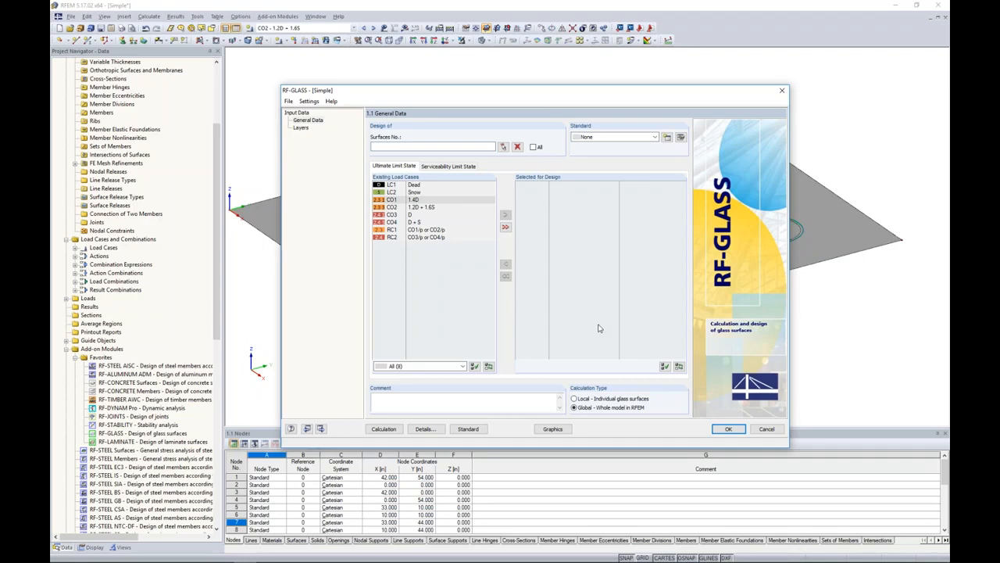
click(625, 137)
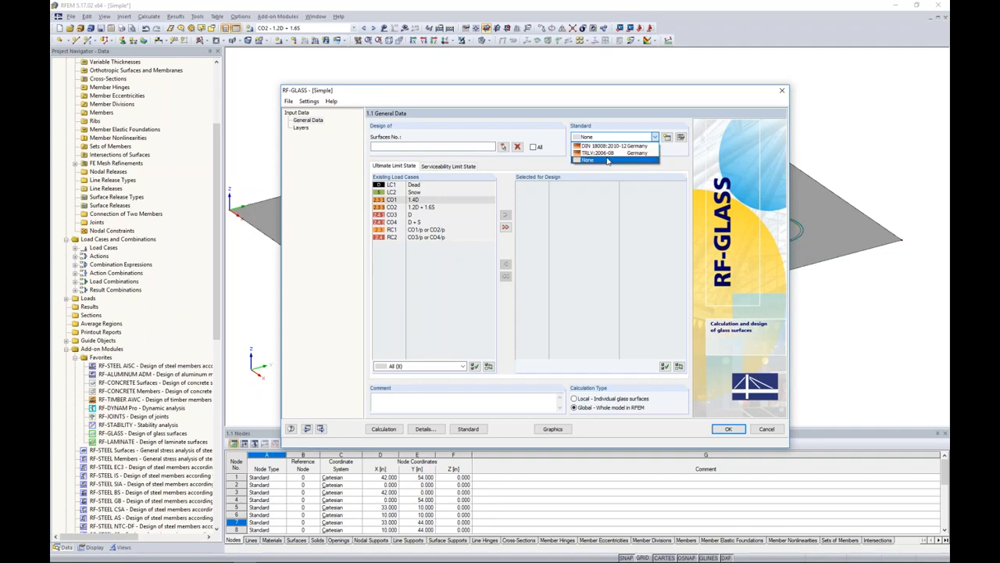
click(608, 160)
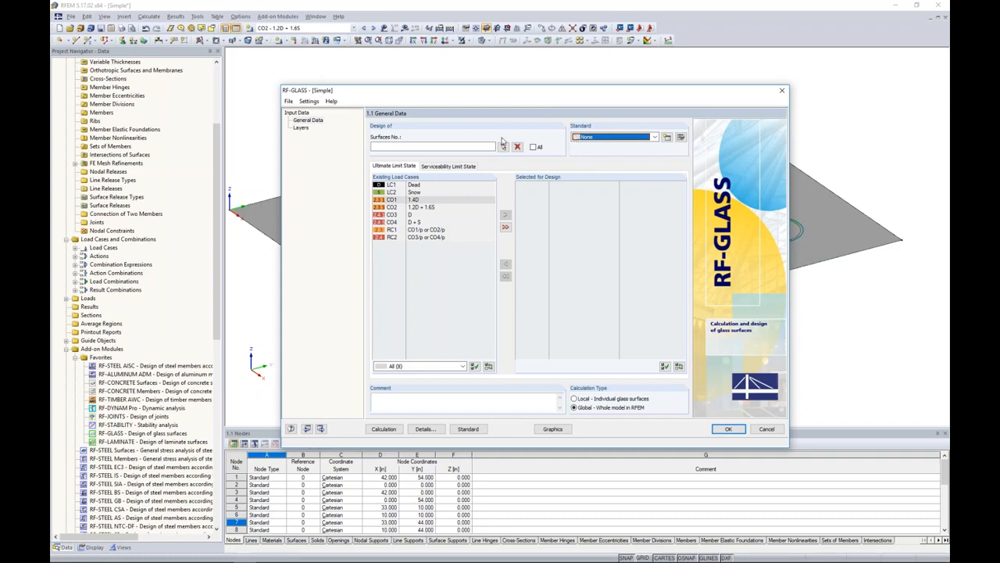
Pick the main plate, surface 1, as the surface to design.
click(503, 147)
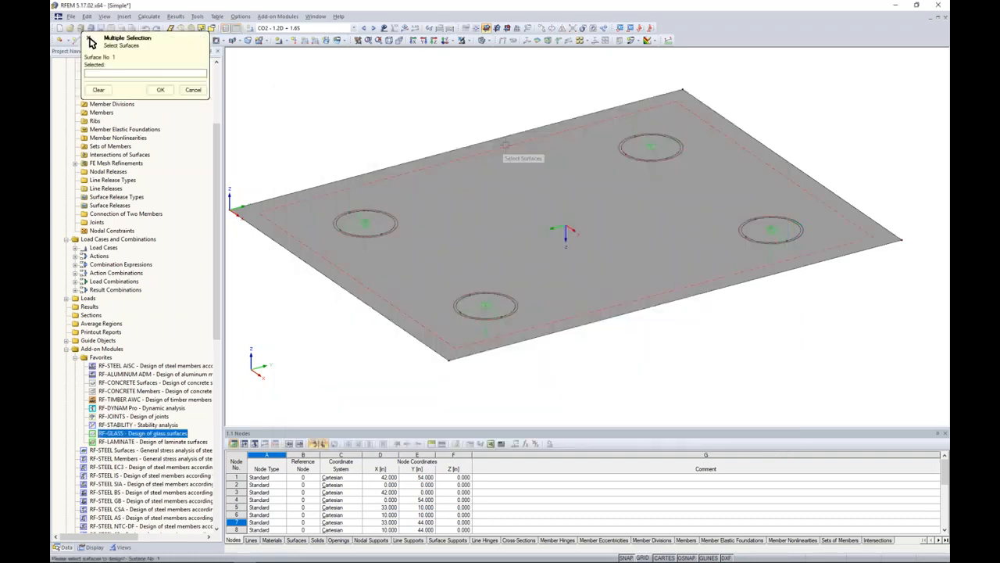
click(505, 150)
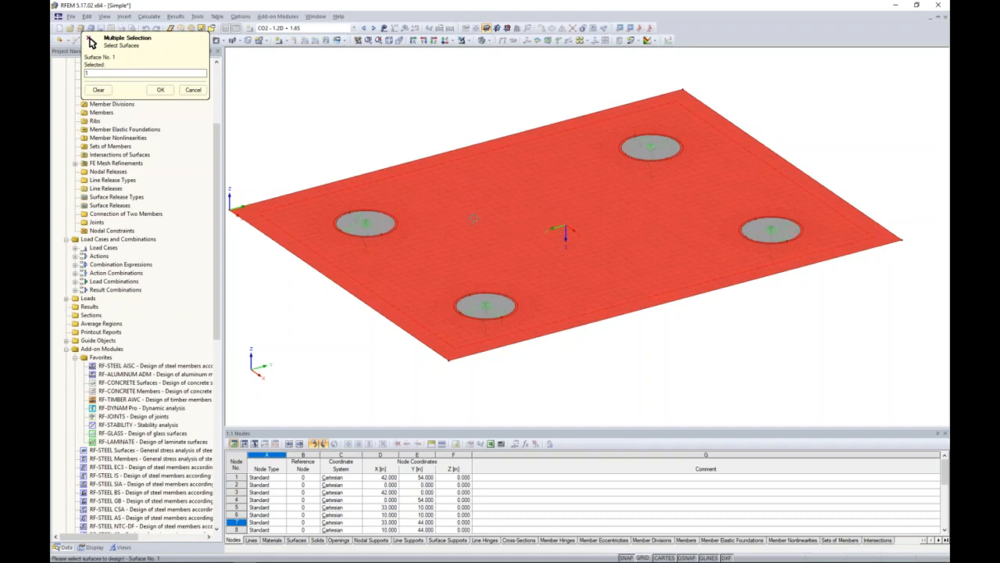
click(160, 90)
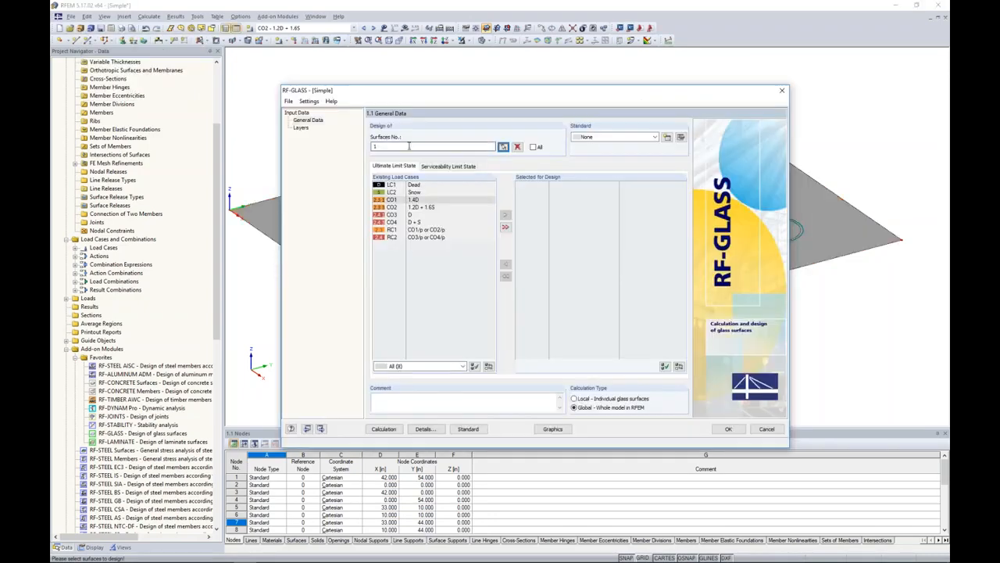
Assign CO1 (1.4D) and CO2 (1.2D + 1.6S) to ultimate limit state design, and CO3 (D) and CO4 (D + S) to serviceability.
click(422, 201)
shift+click(422, 206)
click(504, 214)
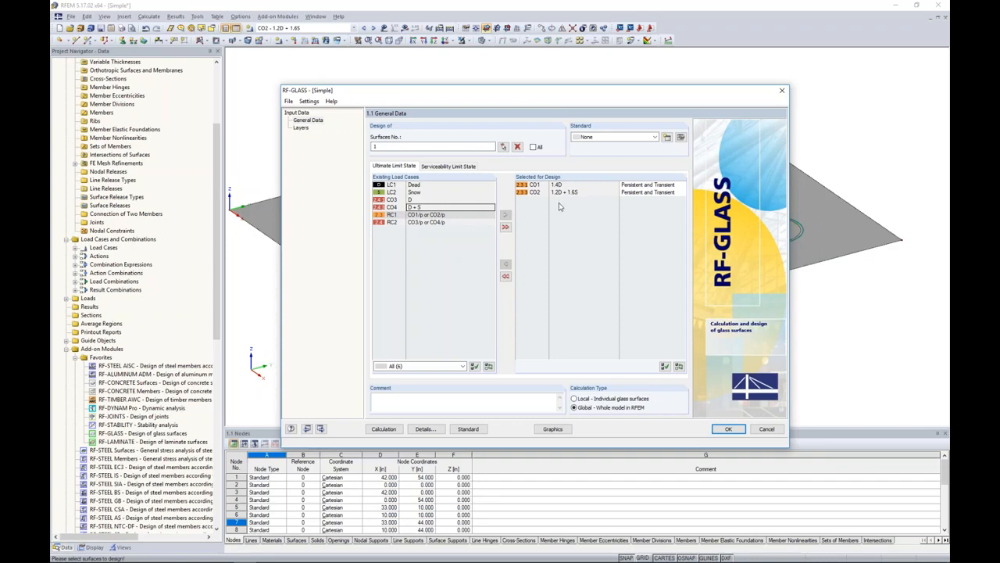
click(451, 166)
click(416, 214)
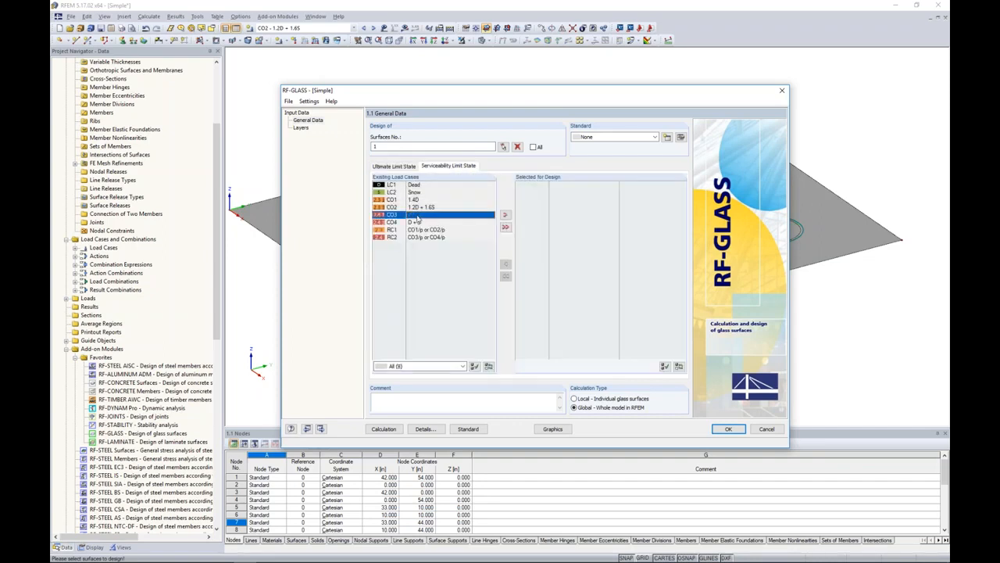
ctrl+click(417, 223)
click(506, 215)
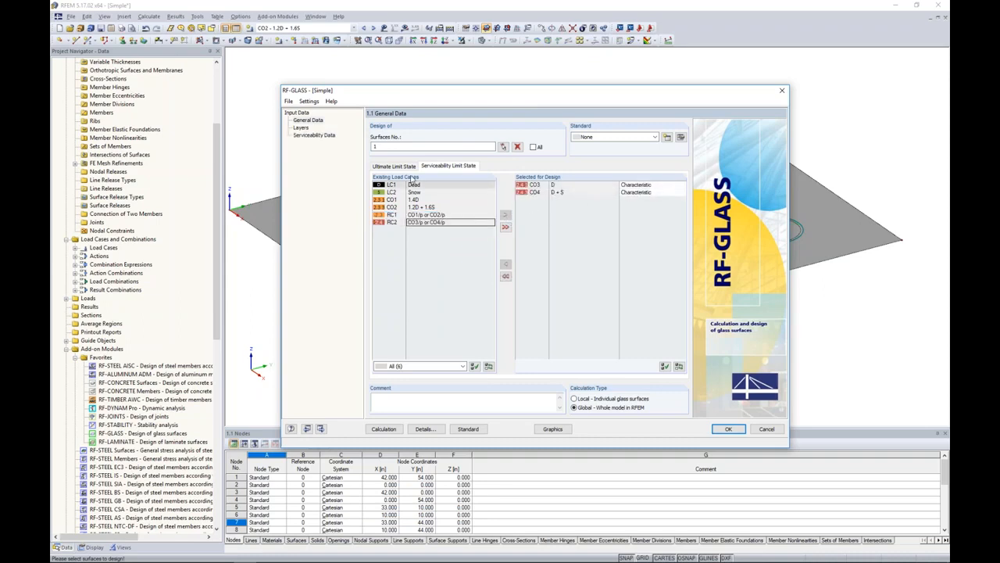
In the layer data, assign surfaces 1-5 to Composition 1 by selecting the plate and all circular infills.
click(303, 128)
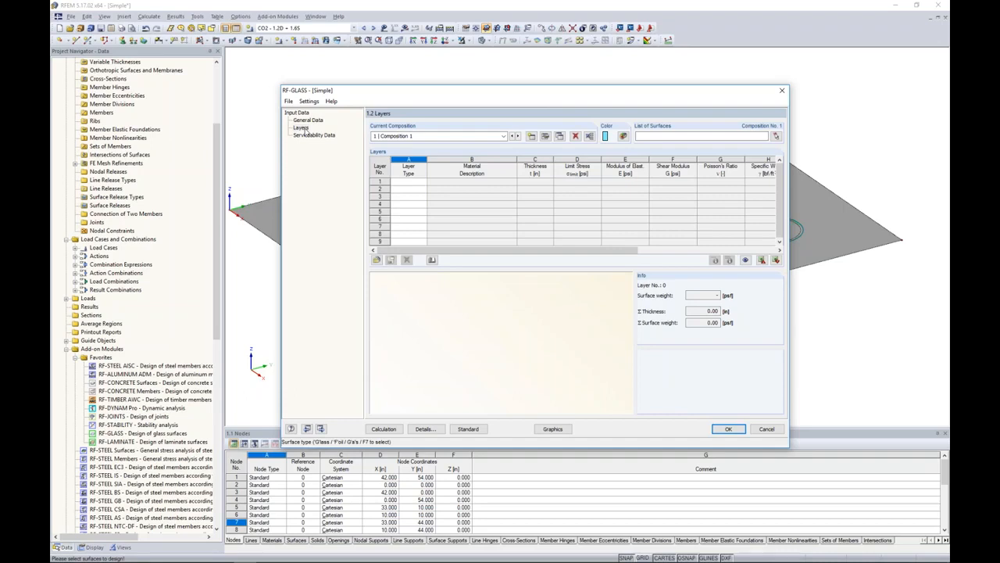
click(776, 137)
drag(854, 397, 325, 100)
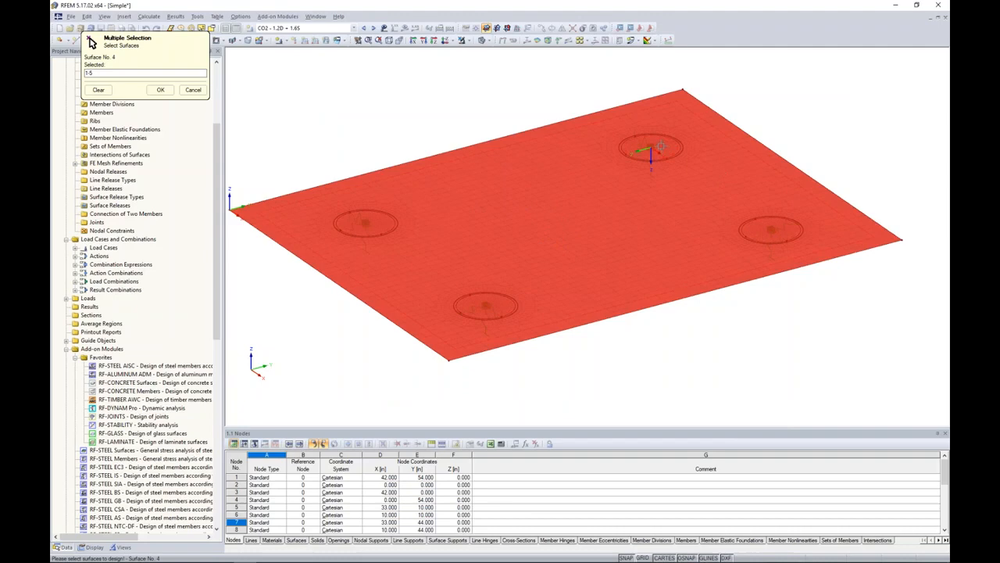
click(164, 91)
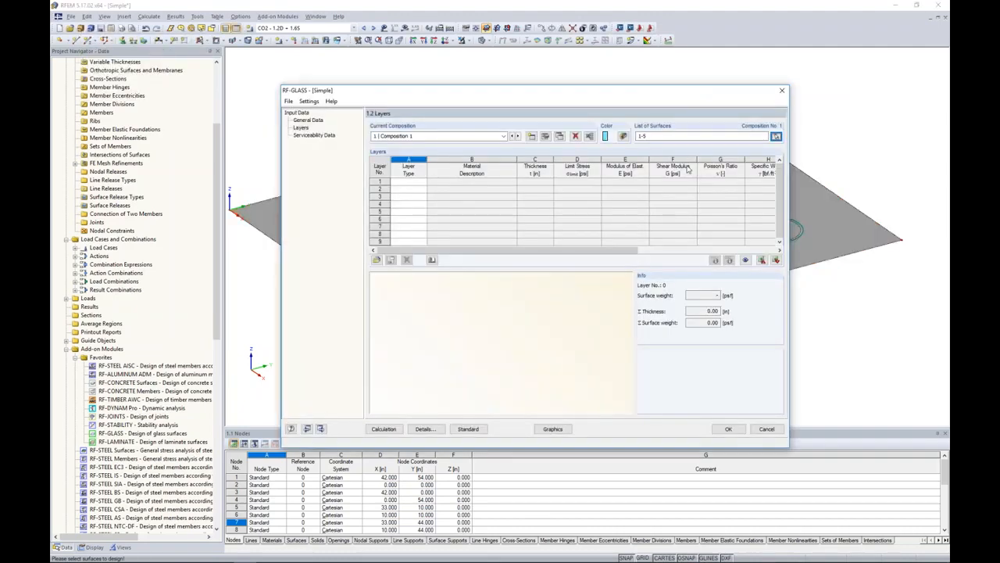
Define layer 1 of Composition 1 as a Glass layer.
click(420, 183)
click(423, 183)
click(419, 190)
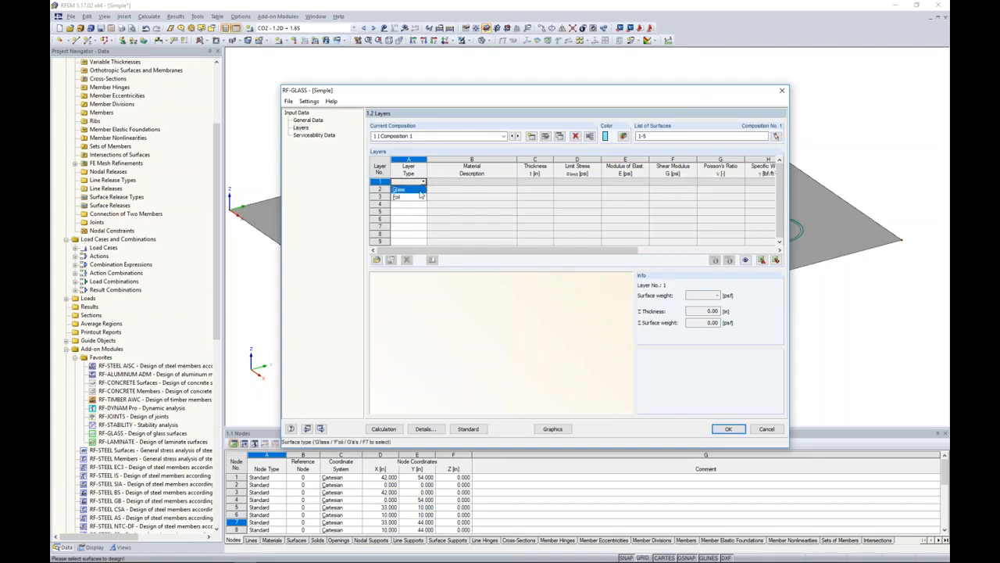
click(456, 181)
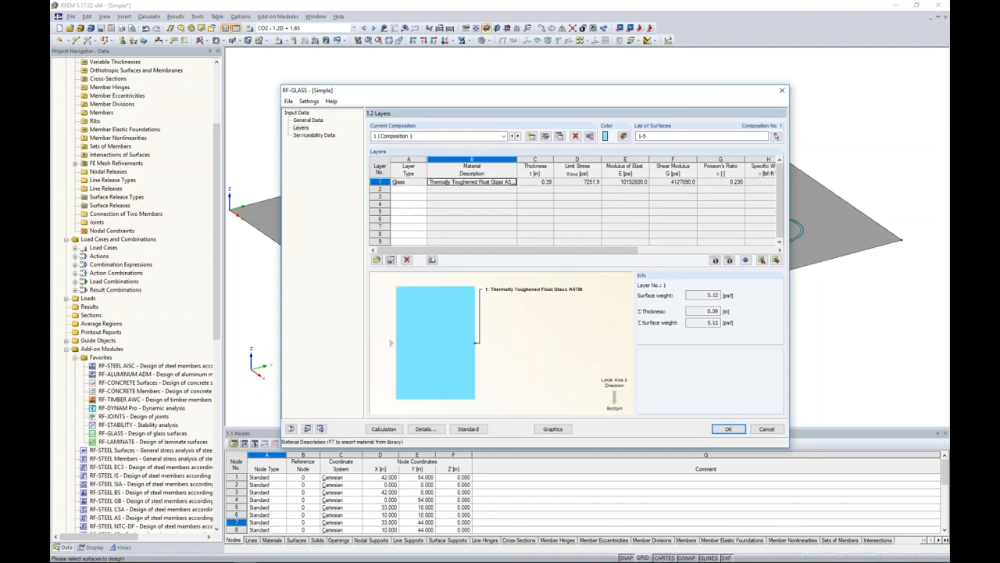
Open the material library for layer 1 and browse the glass materials of all standards.
click(513, 182)
click(432, 158)
click(428, 166)
click(427, 182)
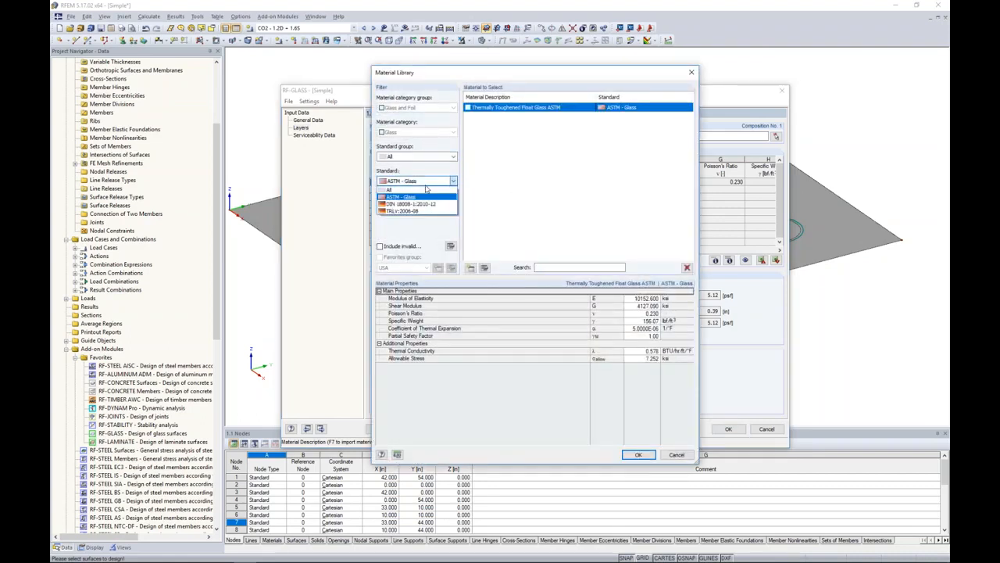
click(426, 189)
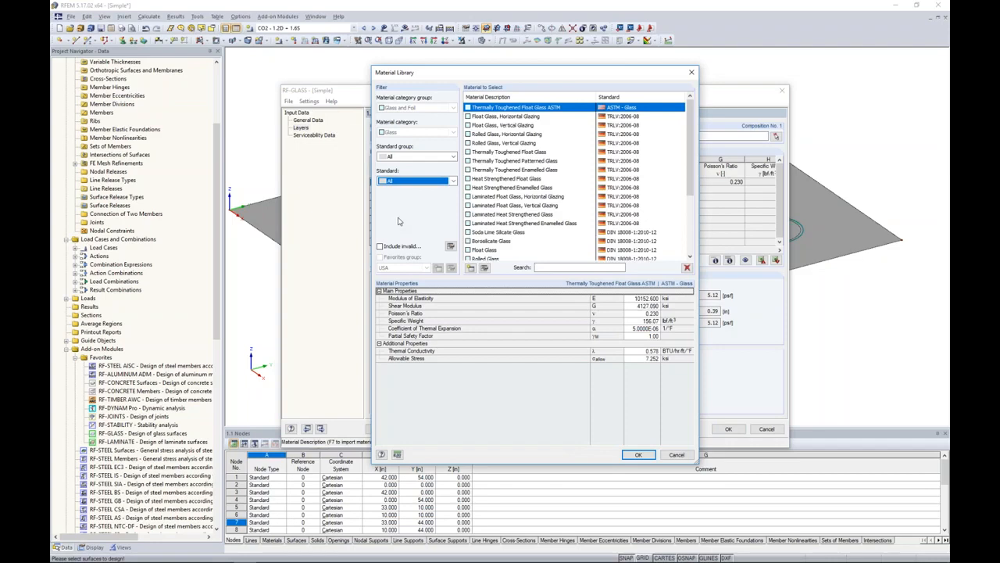
mouse_move(687, 140)
mouse_down()
mouse_move(687, 202)
mouse_move(692, 134)
mouse_up()
Examine the properties available for creating a new custom glass material, and leave without creating one.
click(471, 269)
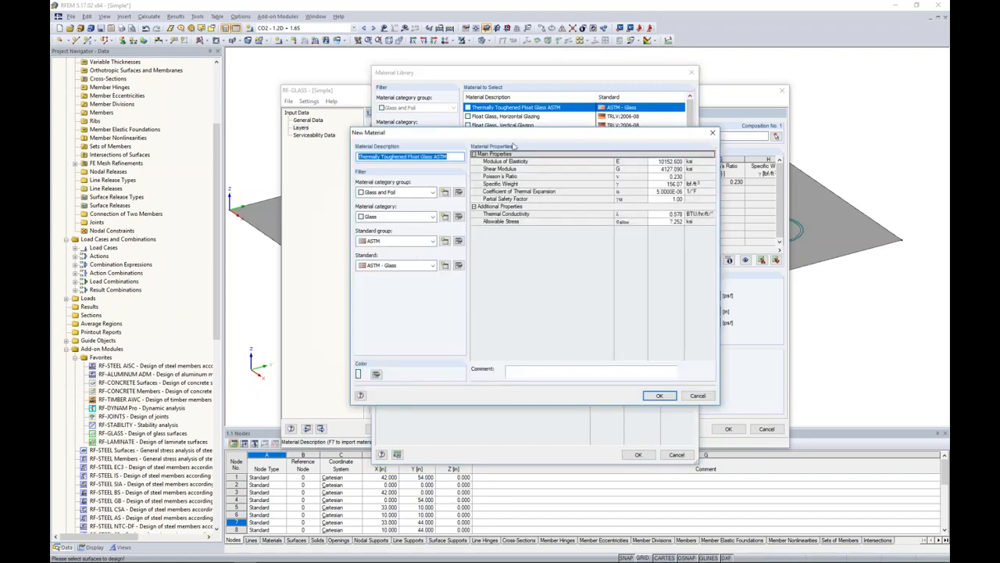
drag(589, 137, 672, 149)
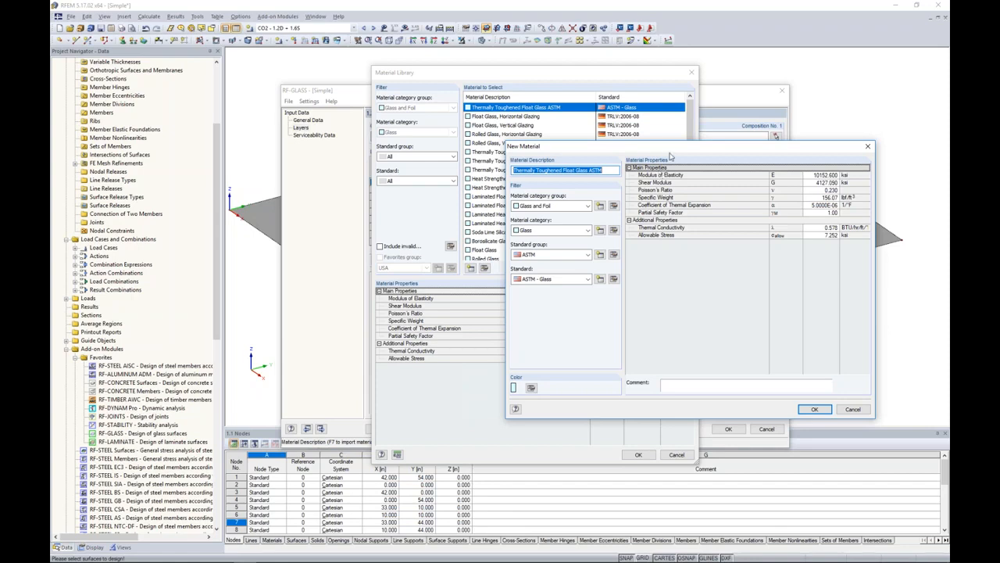
drag(663, 151, 598, 147)
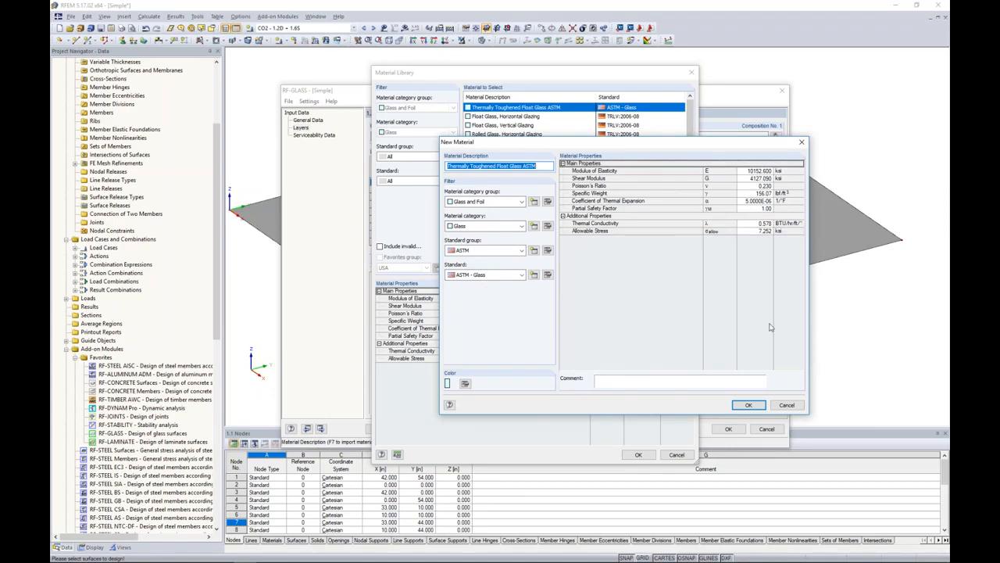
click(791, 406)
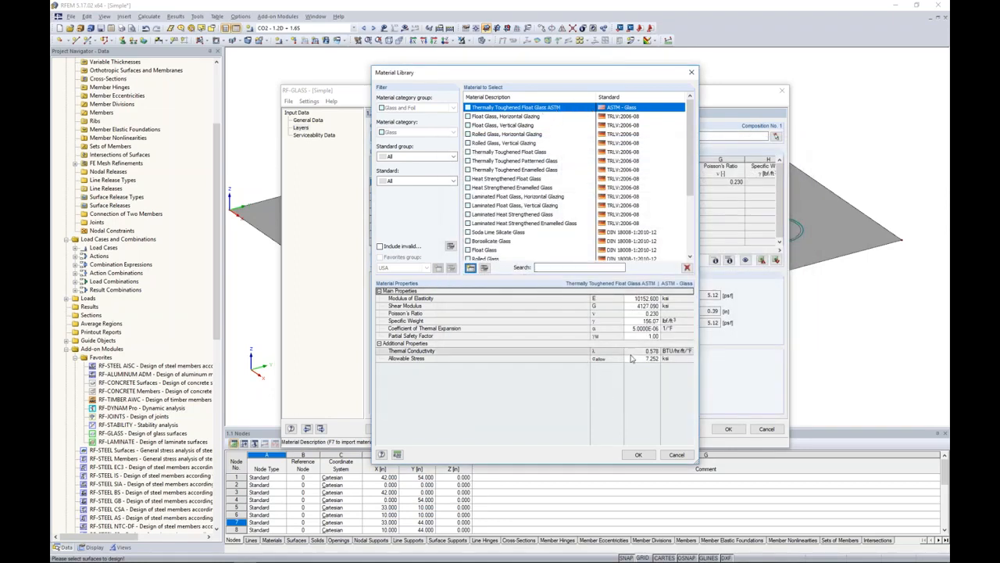
Assign Thermally Toughened Float Glass ASTM to layer 1 with a thickness of 0.31 in, and add layer 2 as Foil.
click(638, 454)
key(Tab)
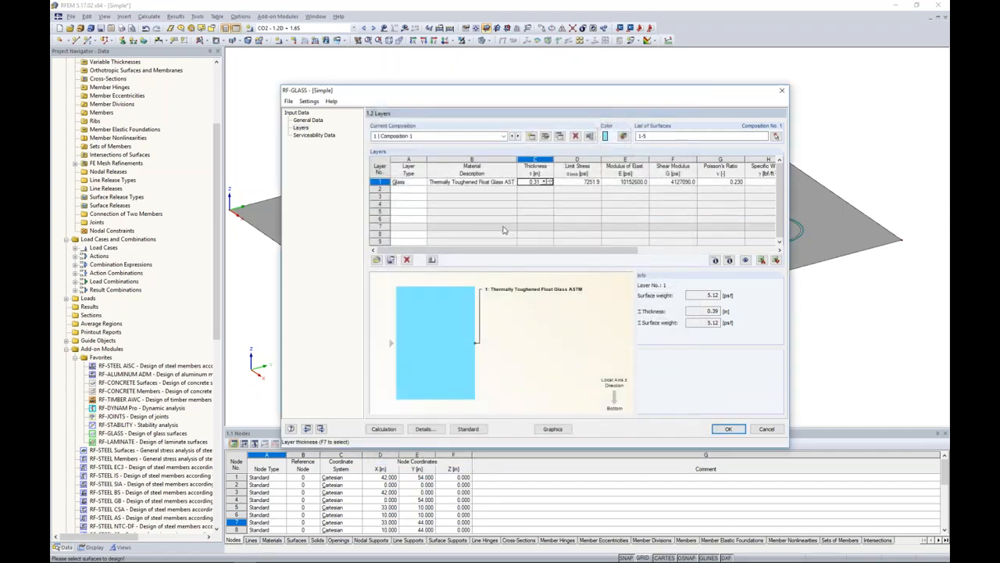
click(397, 191)
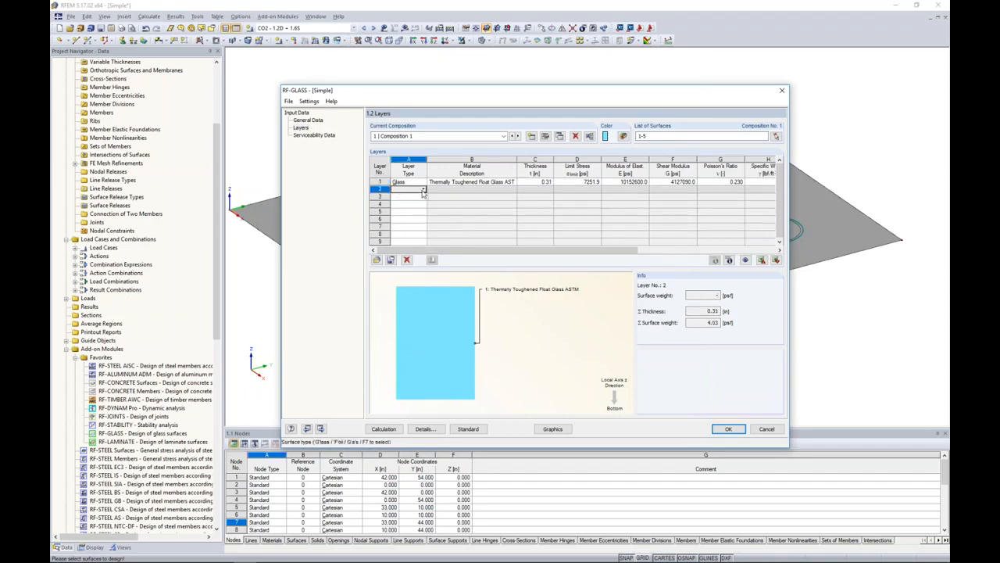
click(424, 190)
click(419, 207)
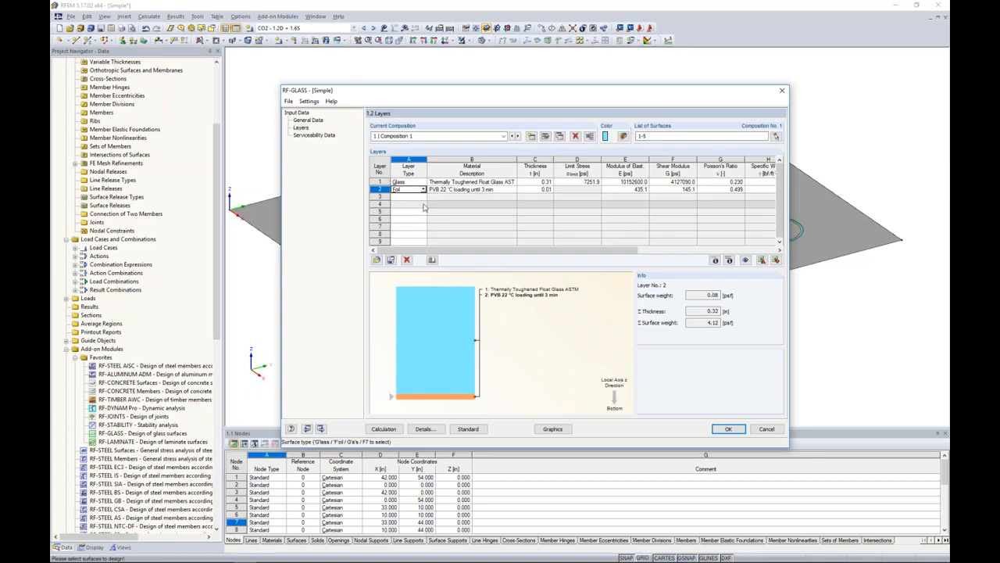
Browse the foil materials of all standards and assign PVB 22 °C loading until 3 min to layer 2.
click(439, 190)
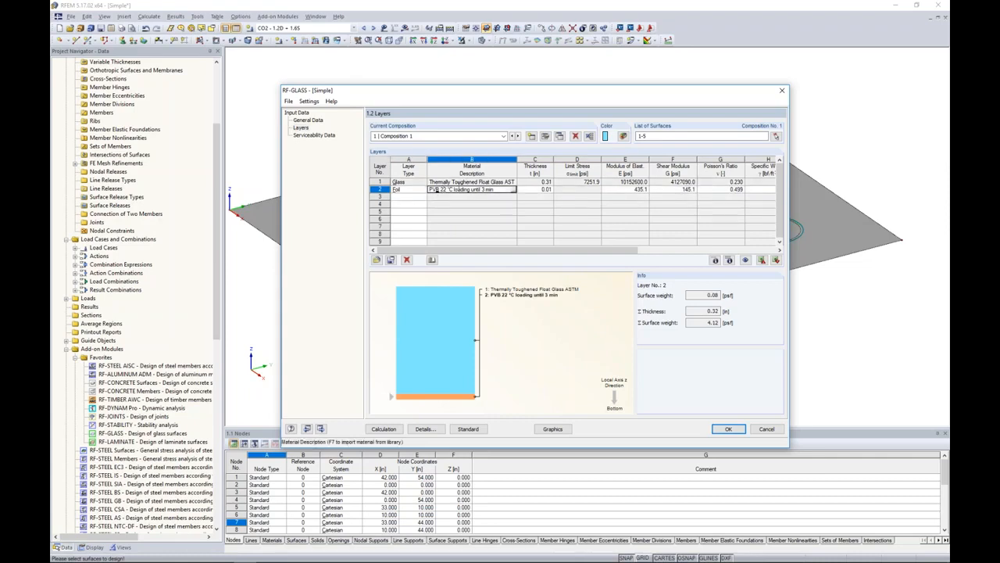
click(514, 191)
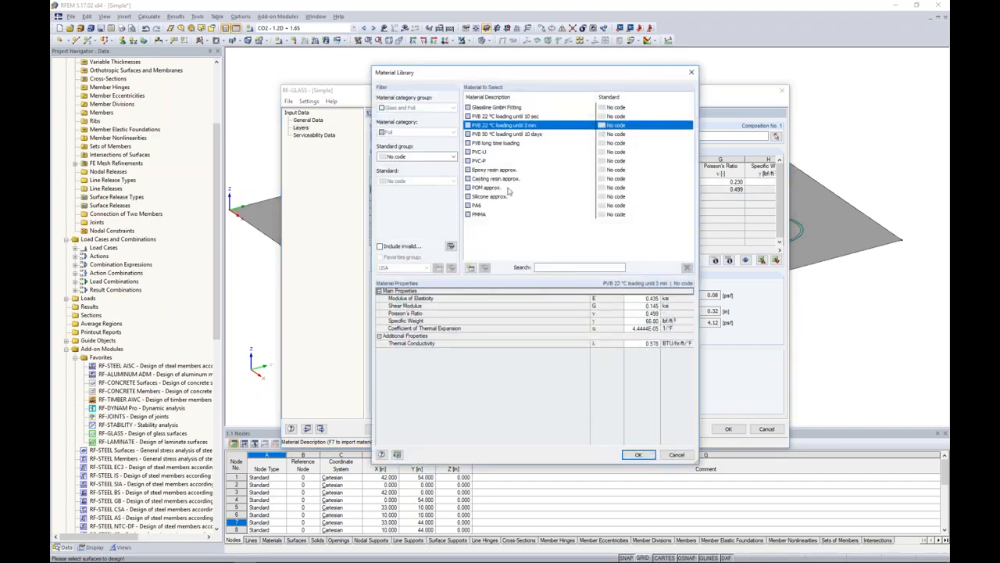
click(414, 157)
click(406, 164)
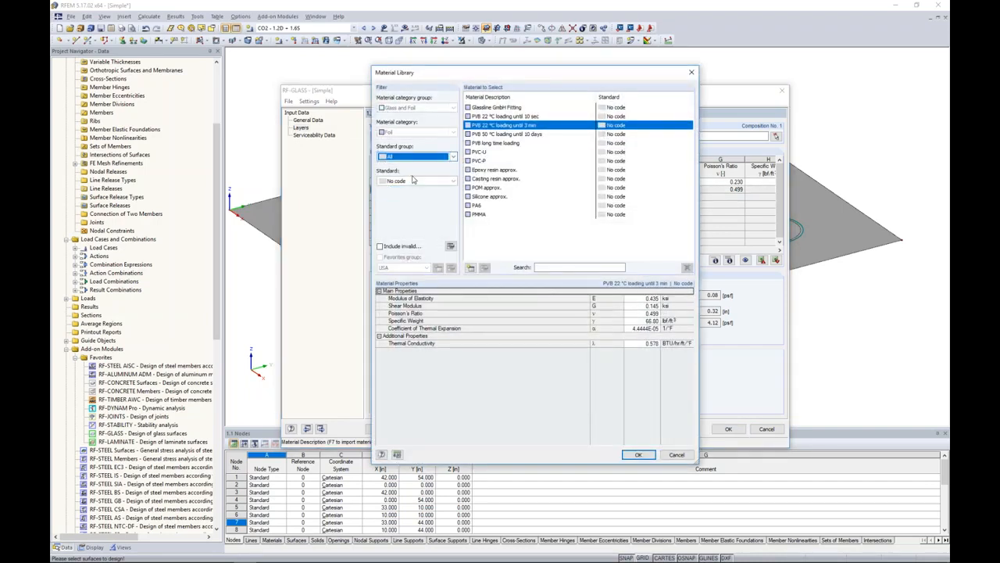
click(412, 181)
click(408, 189)
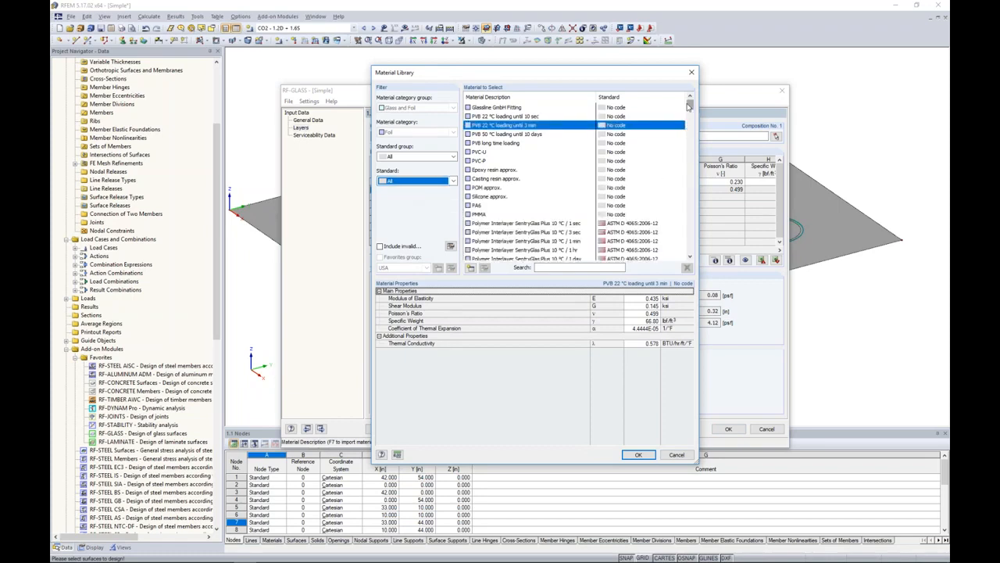
drag(690, 105, 690, 128)
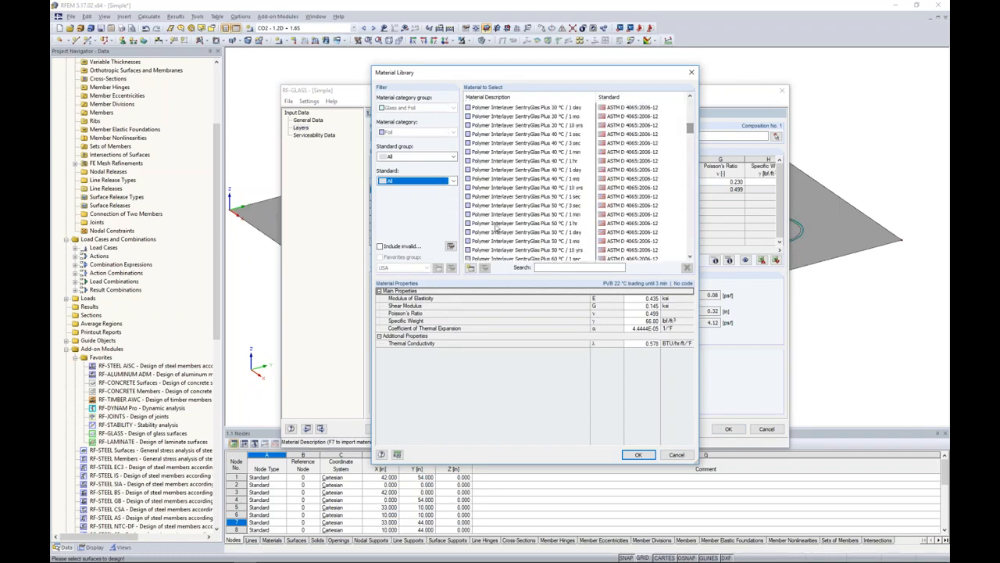
drag(690, 132, 688, 103)
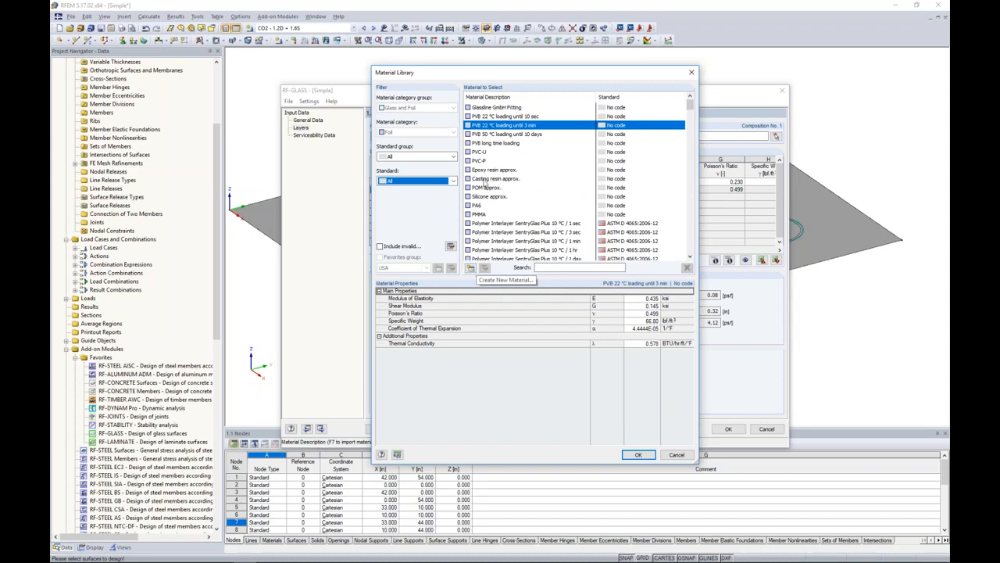
click(486, 127)
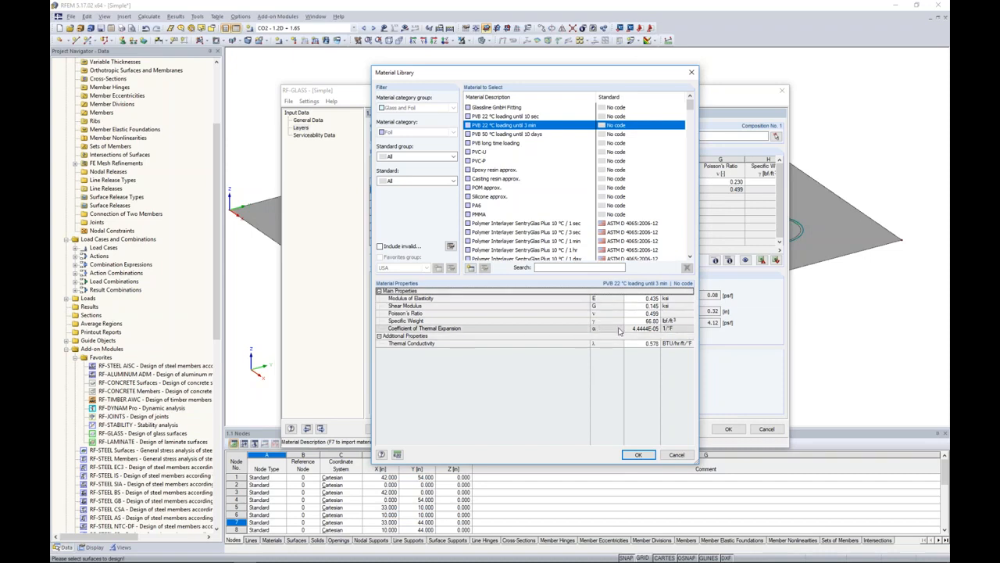
click(641, 455)
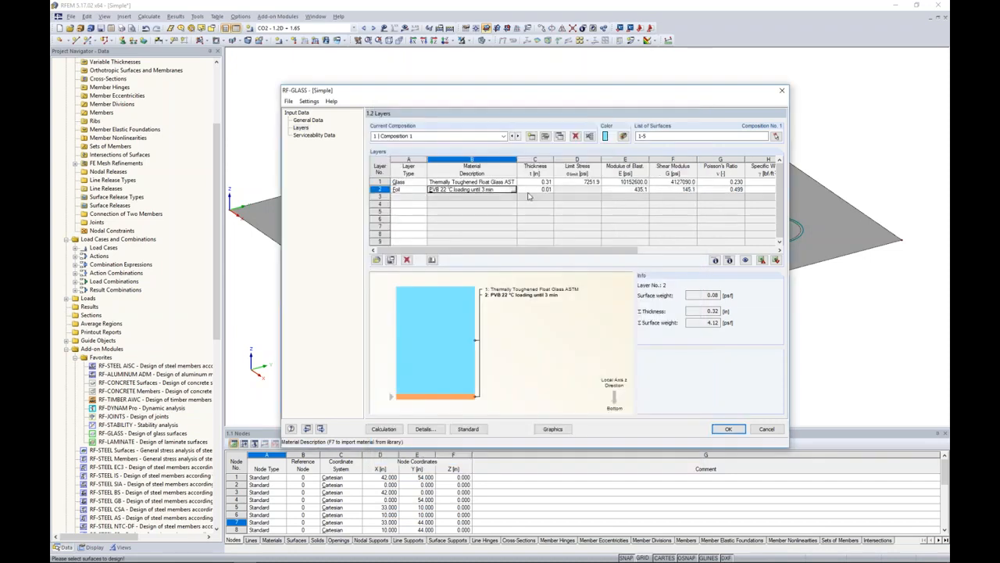
Set the foil layer's thickness to 0.06 in and add layer 3 as Glass with a thickness of 0.31 in.
click(535, 189)
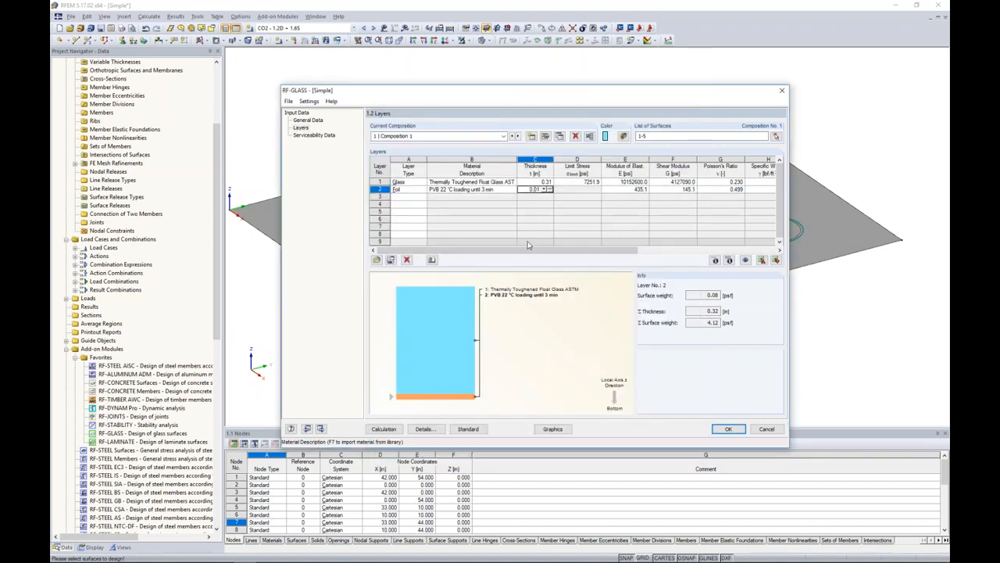
click(424, 198)
click(425, 198)
click(426, 204)
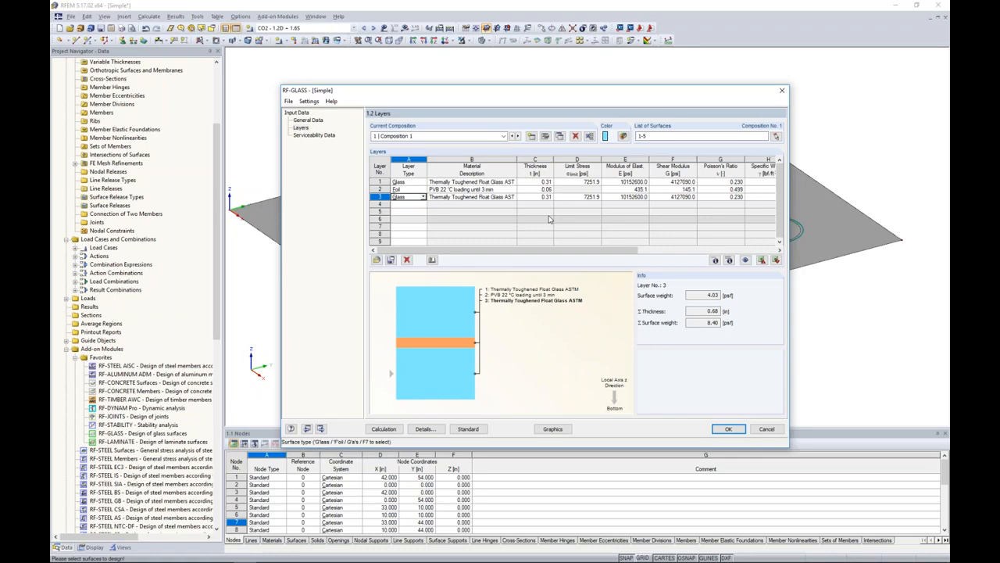
click(534, 196)
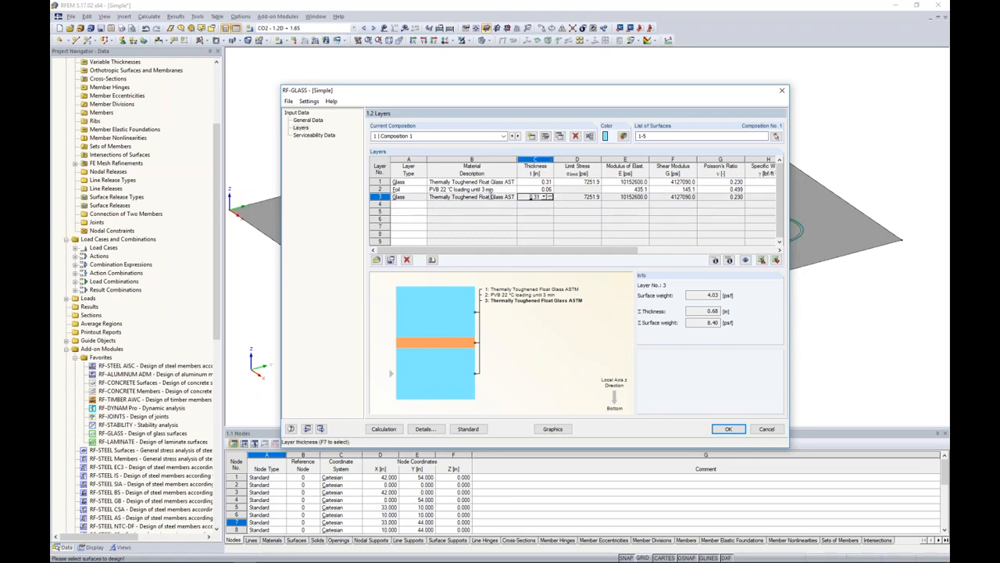
Review the partial stiffness matrix elements of the glass layer and the extended stiffness matrix elements of the composition.
click(714, 259)
drag(630, 171, 560, 215)
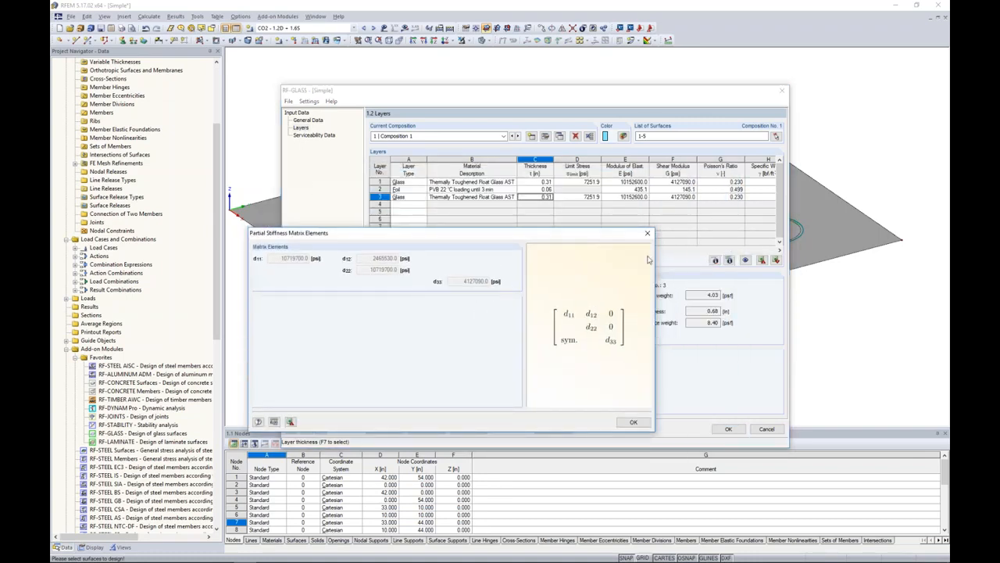
click(647, 233)
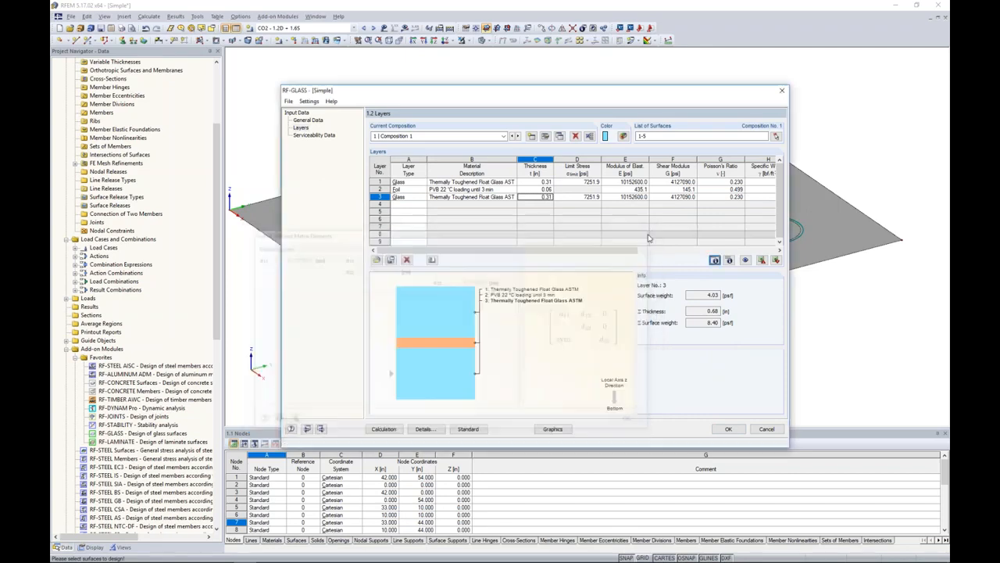
click(729, 260)
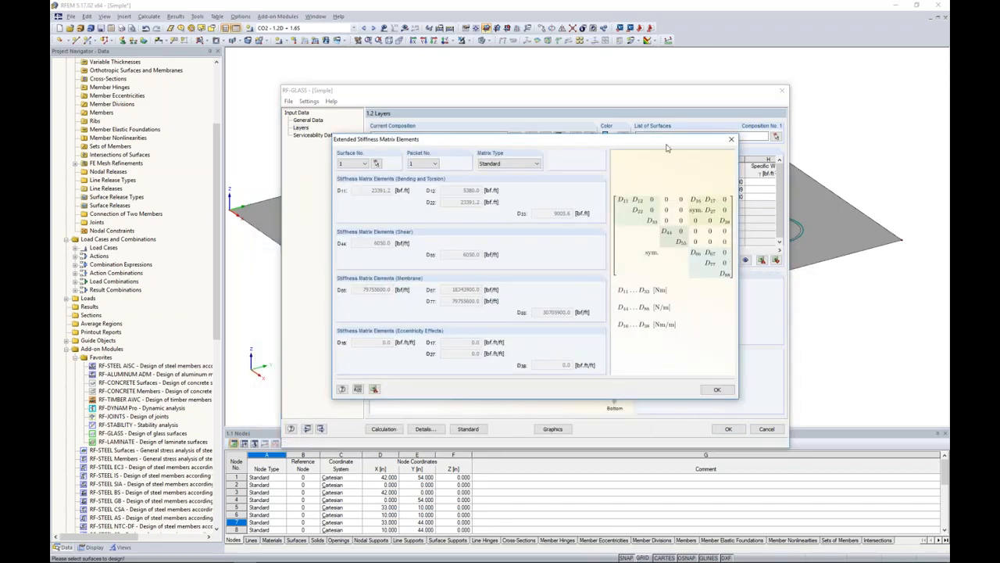
drag(669, 143, 586, 200)
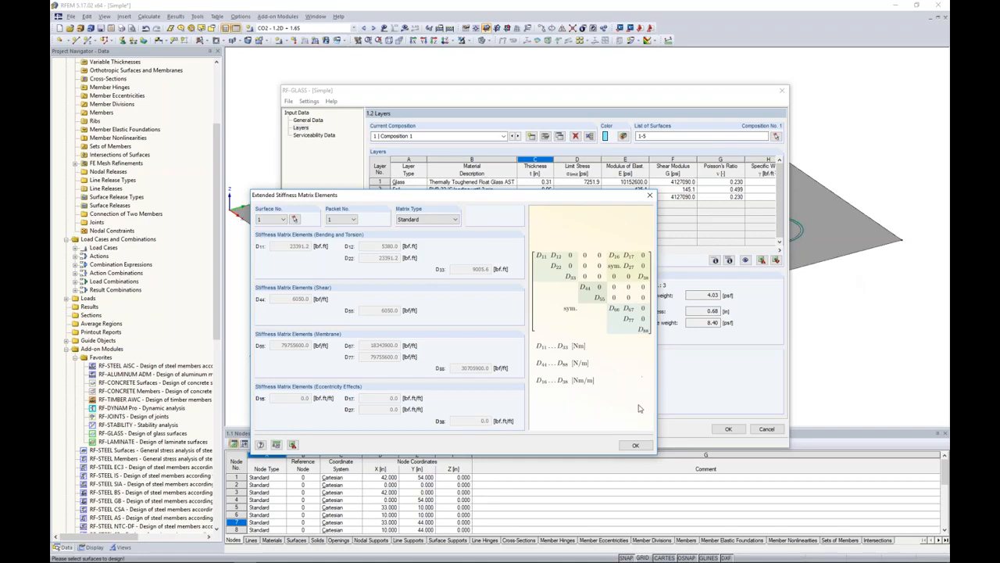
click(635, 444)
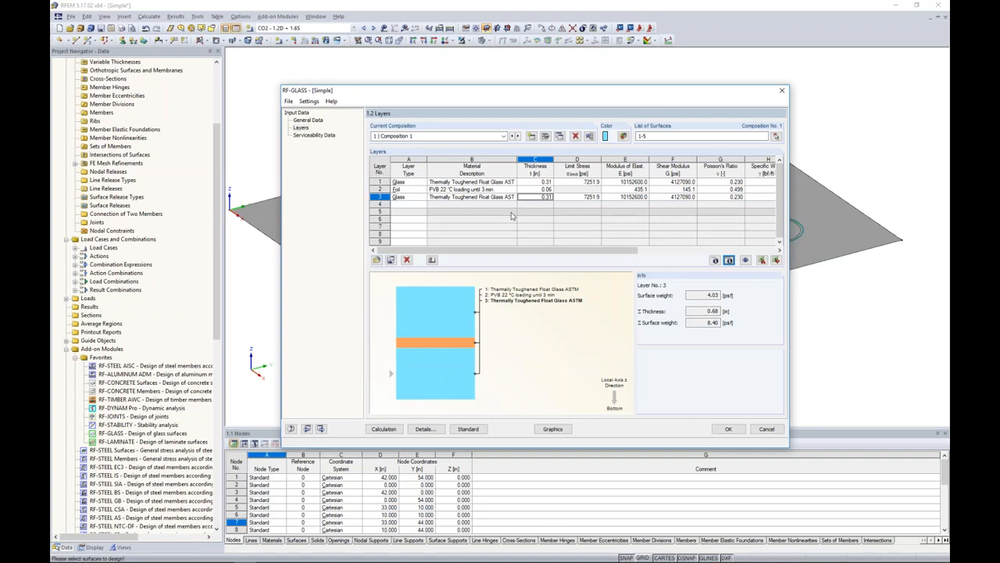
Turn off coupling in the calculation details of Composition 1.
click(545, 136)
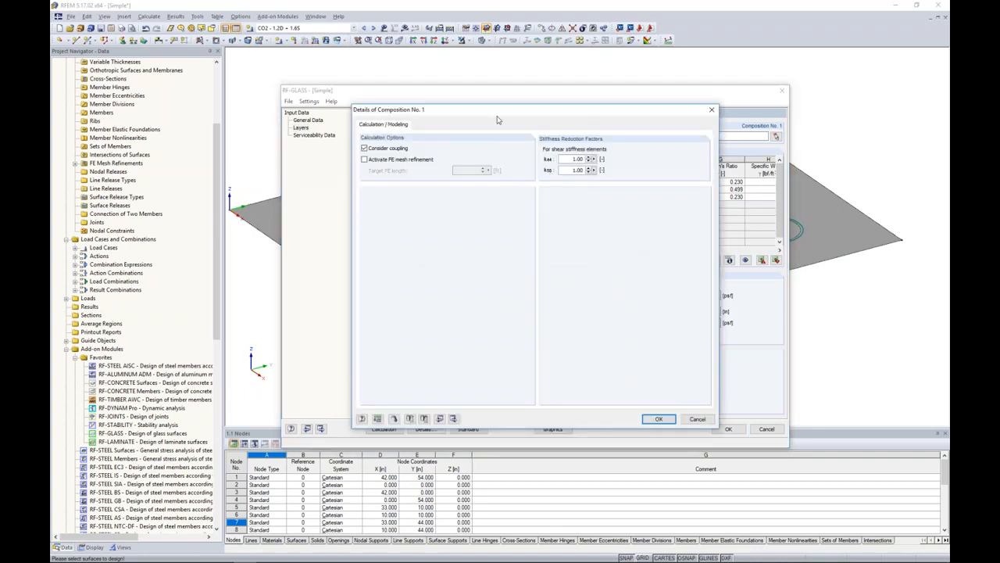
drag(498, 111, 491, 179)
click(358, 215)
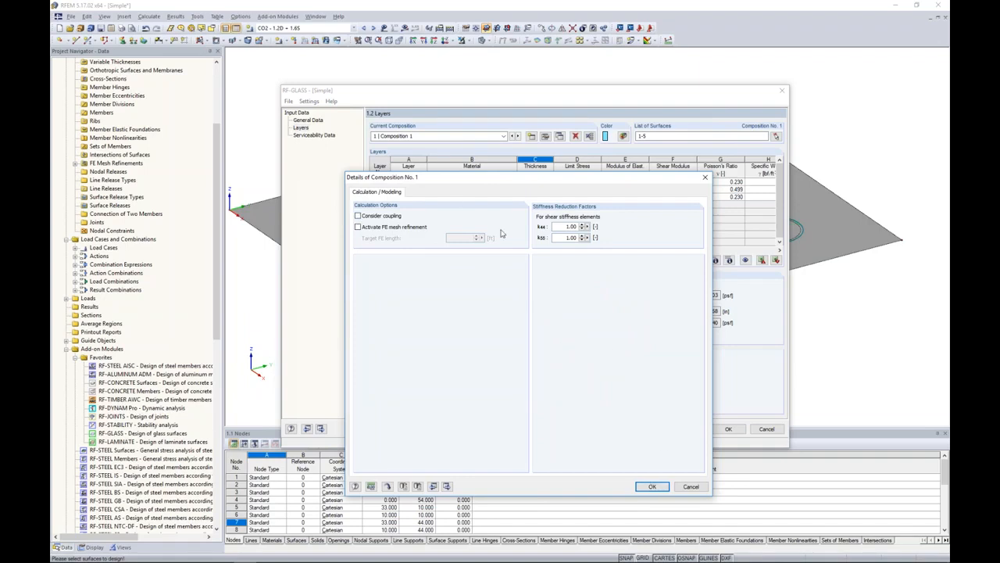
click(652, 487)
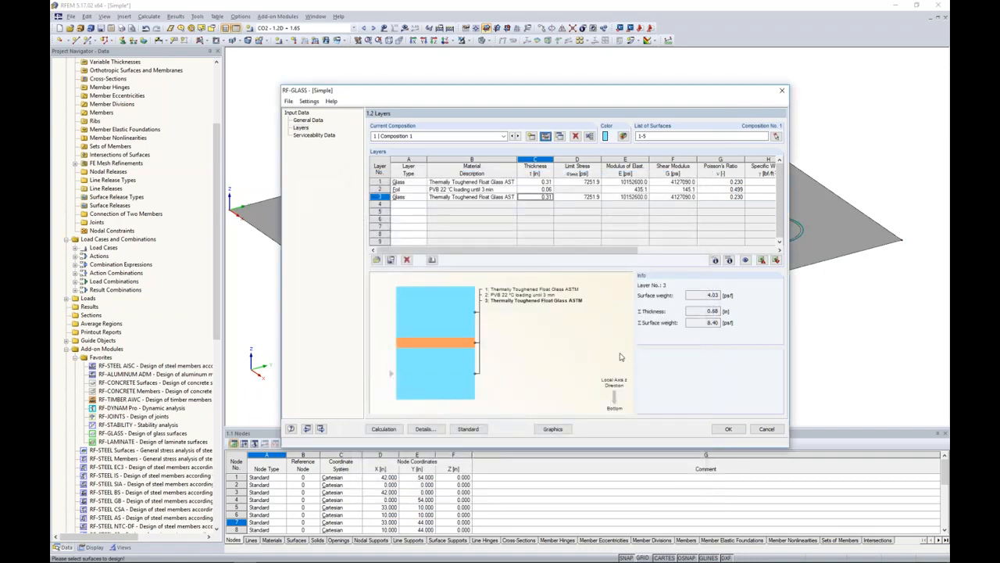
In the serviceability data, assign the main plate, surface 1, to the first reference length entry.
click(301, 136)
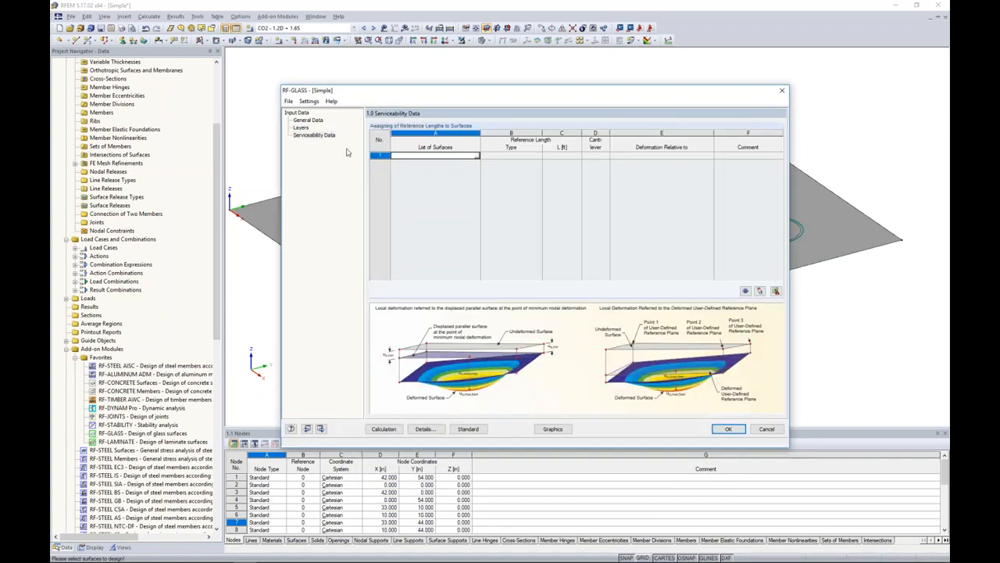
click(478, 157)
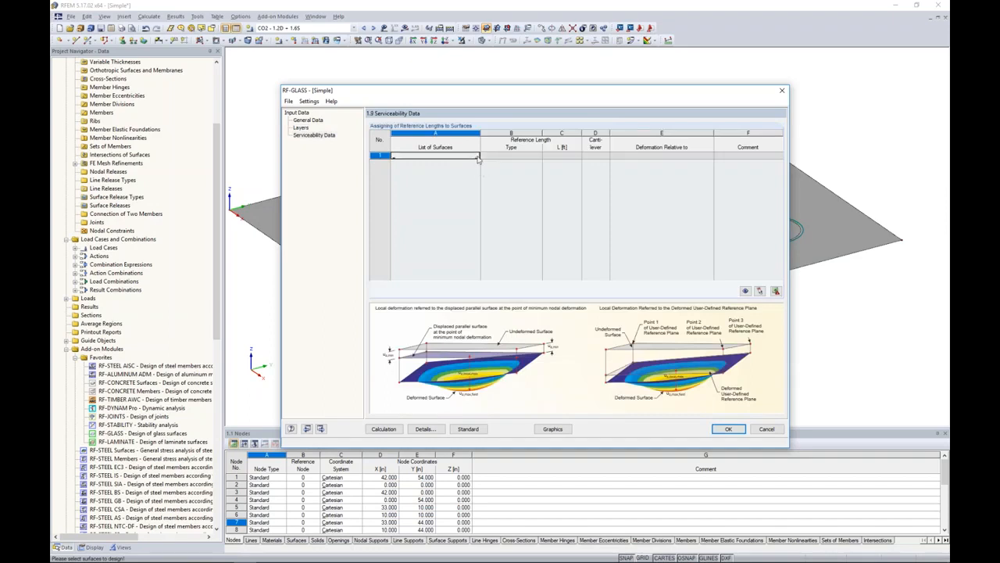
click(478, 157)
click(519, 174)
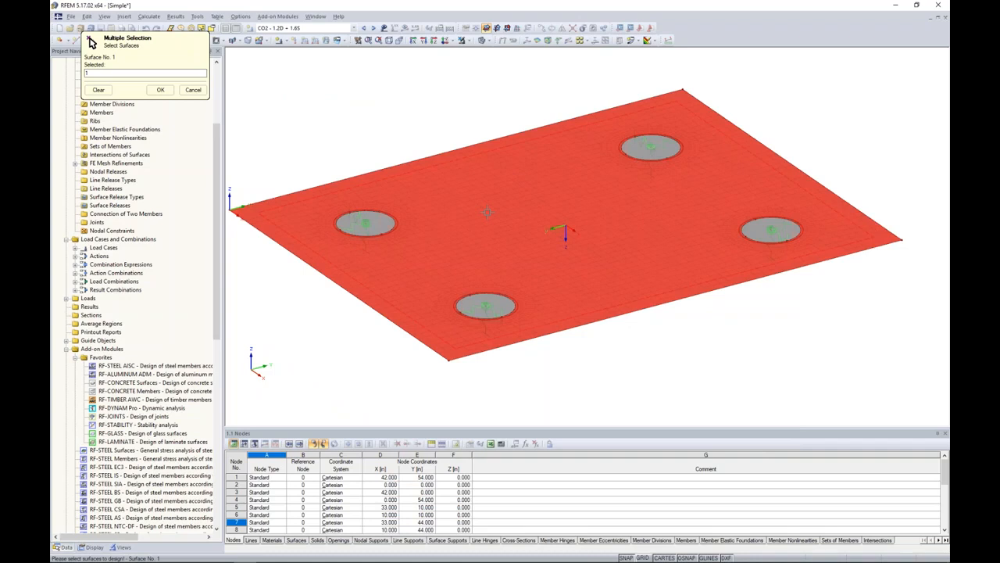
click(160, 90)
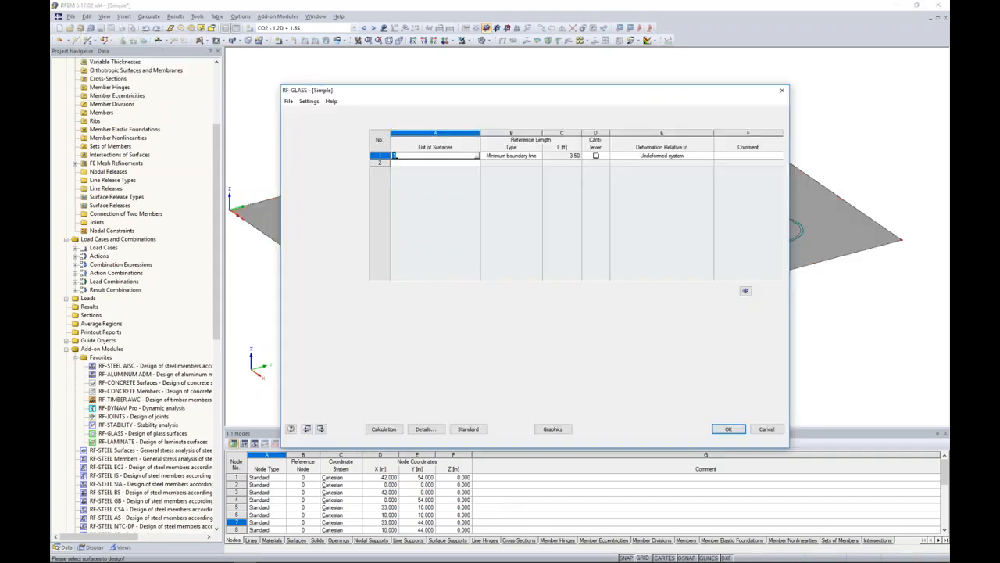
Set the reference length type of surface 1 to Maximum boundary line in the serviceability data.
click(525, 155)
click(538, 156)
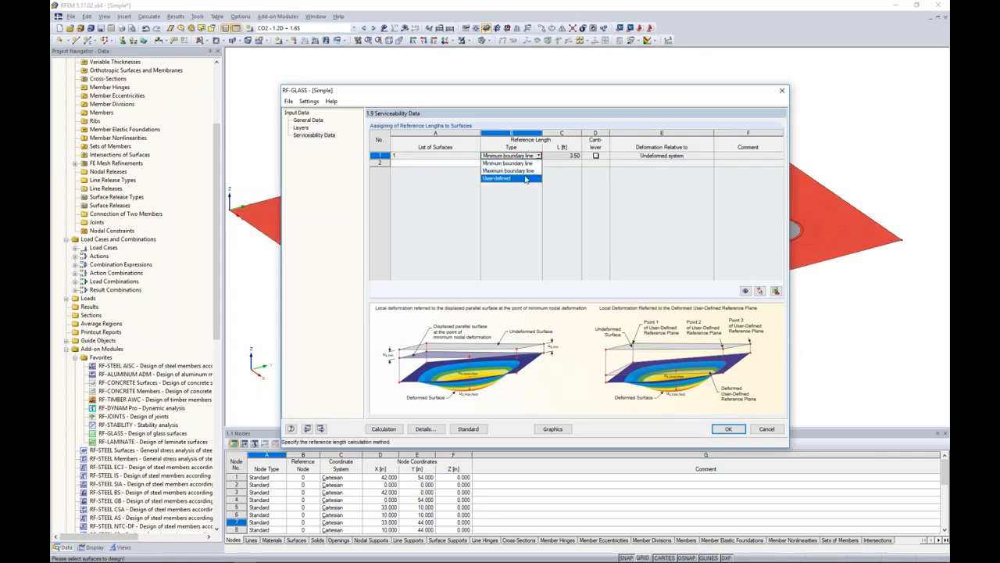
click(529, 170)
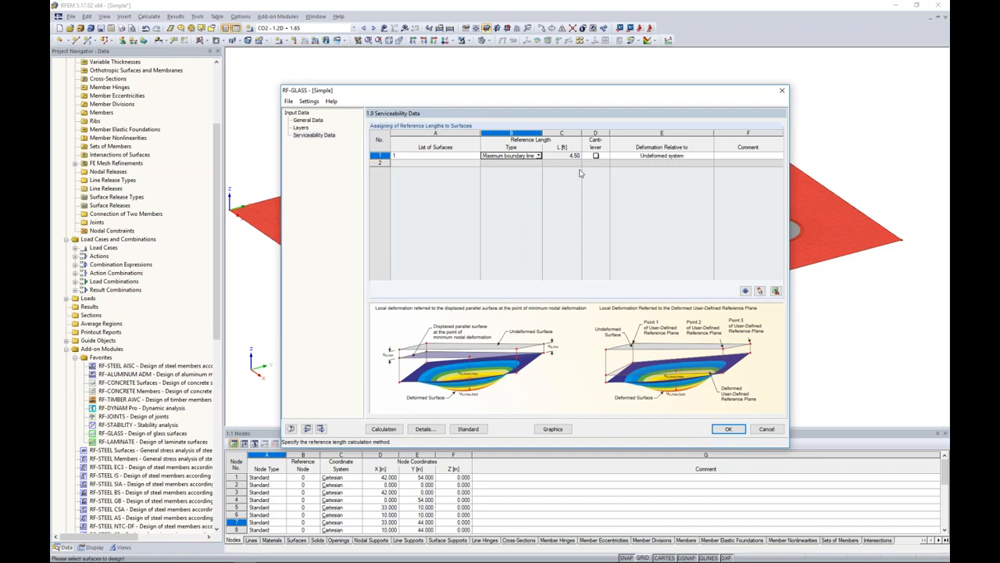
Try a different characteristic deflection limit in the serviceability limits of the design standard.
click(469, 429)
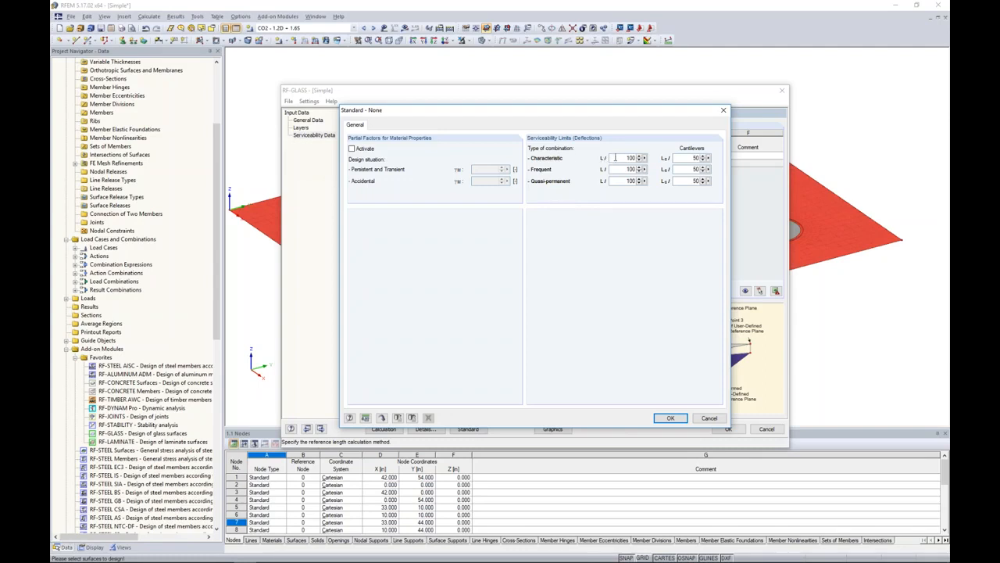
drag(624, 158, 648, 156)
text(15)
key(BackSpace)
key(BackSpace)
key(BackSpace)
click(661, 418)
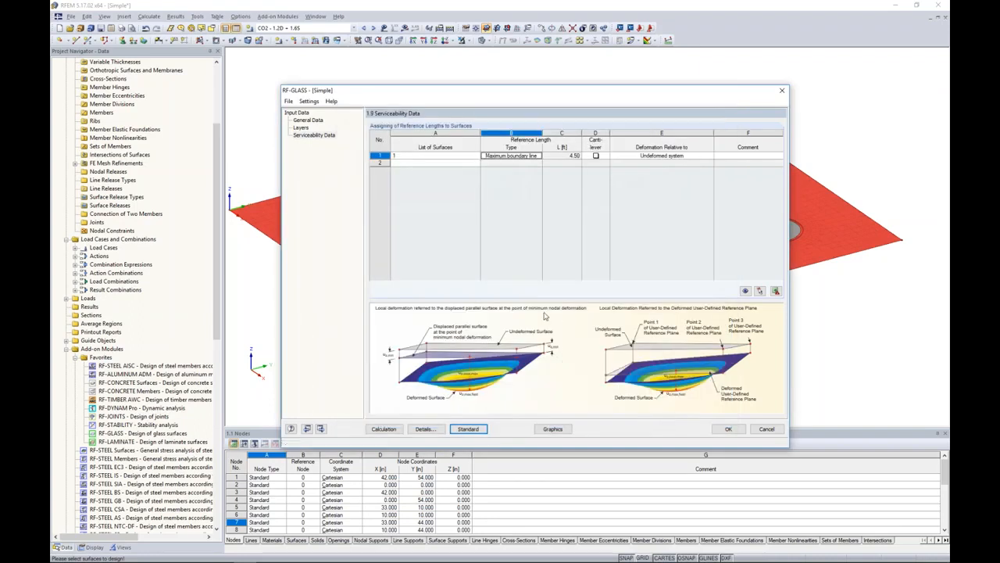
Run the glass design calculation and review the maximum stress ratios by loading.
click(384, 429)
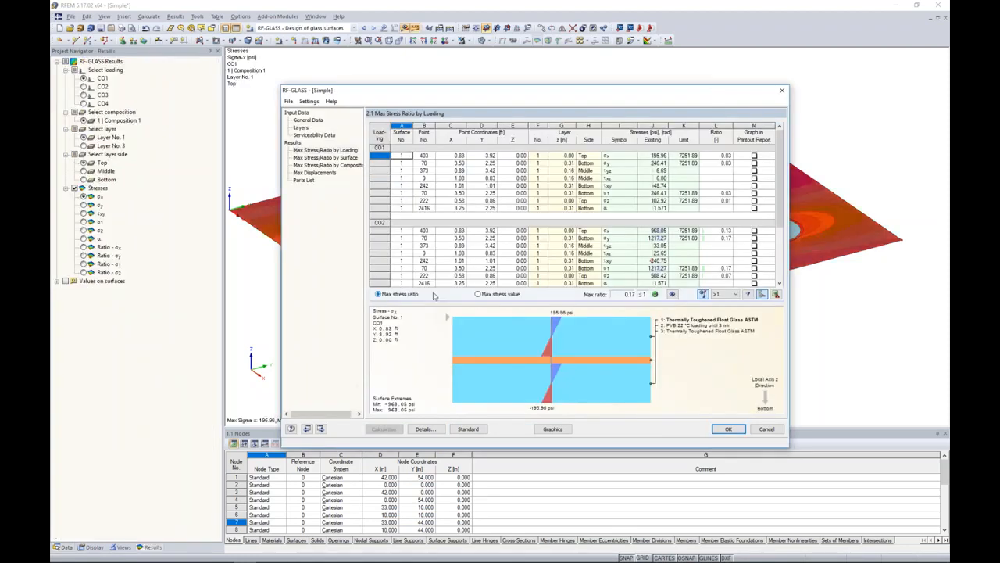
drag(567, 92, 557, 283)
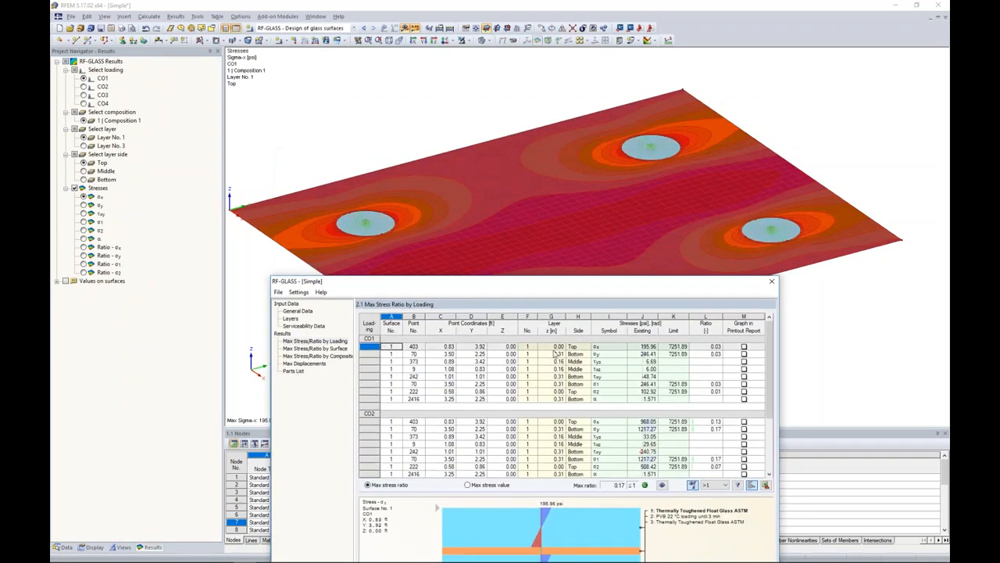
drag(583, 283, 598, 138)
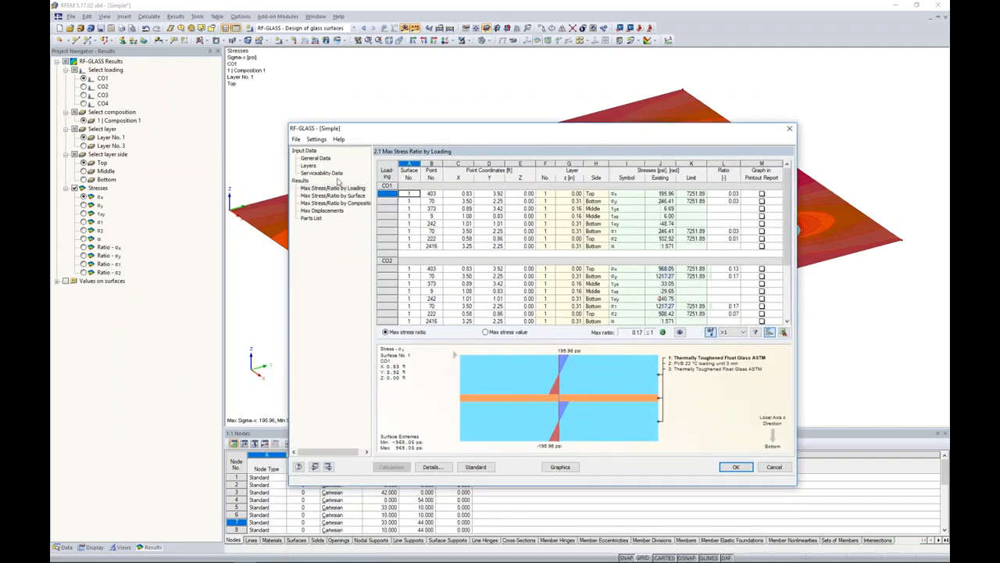
Review the maximum stress ratios by surface, comparing the sigma-x, sigma-y, tau-yz and tau-xz rows with their distribution on the plate.
click(317, 196)
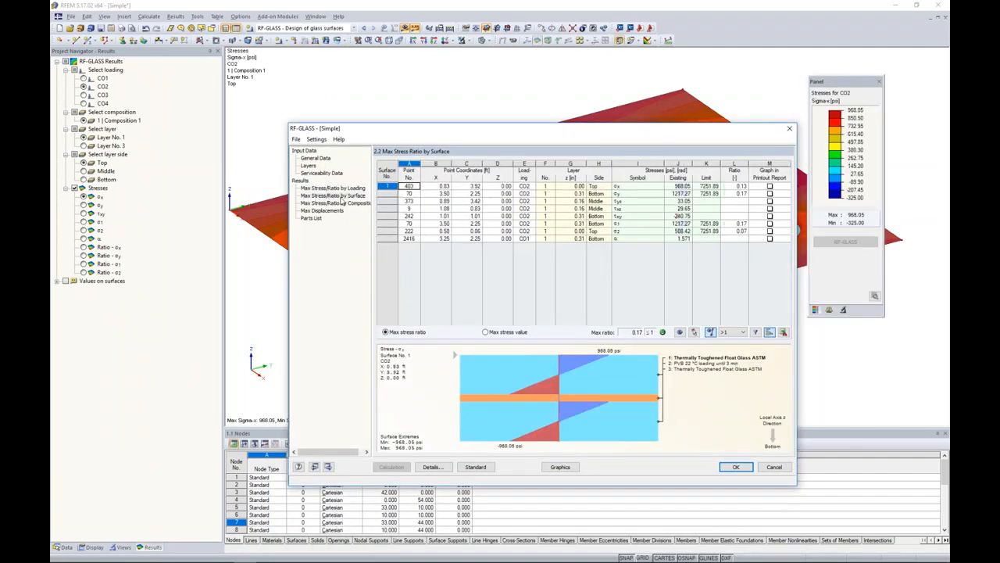
drag(458, 137, 434, 292)
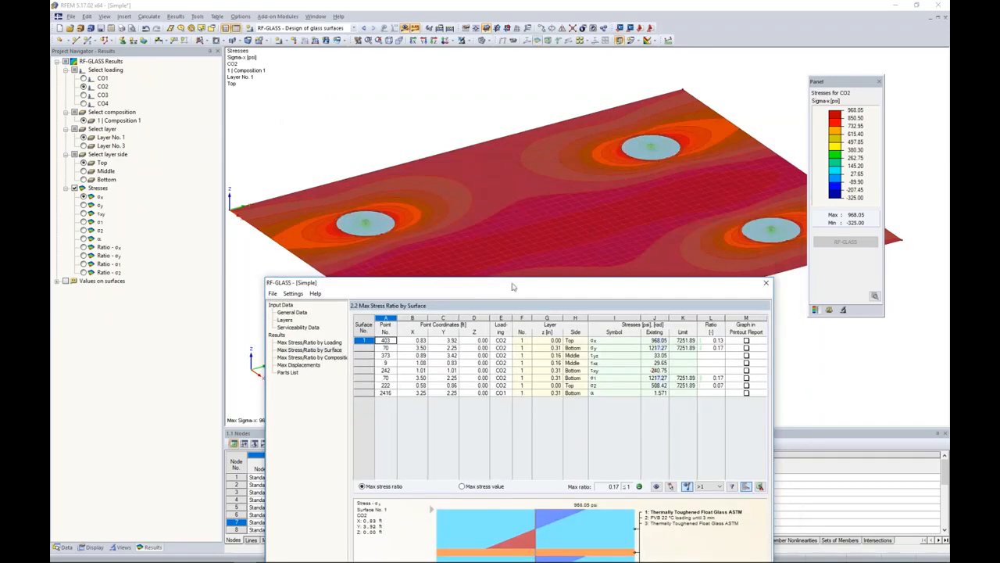
drag(515, 285, 521, 125)
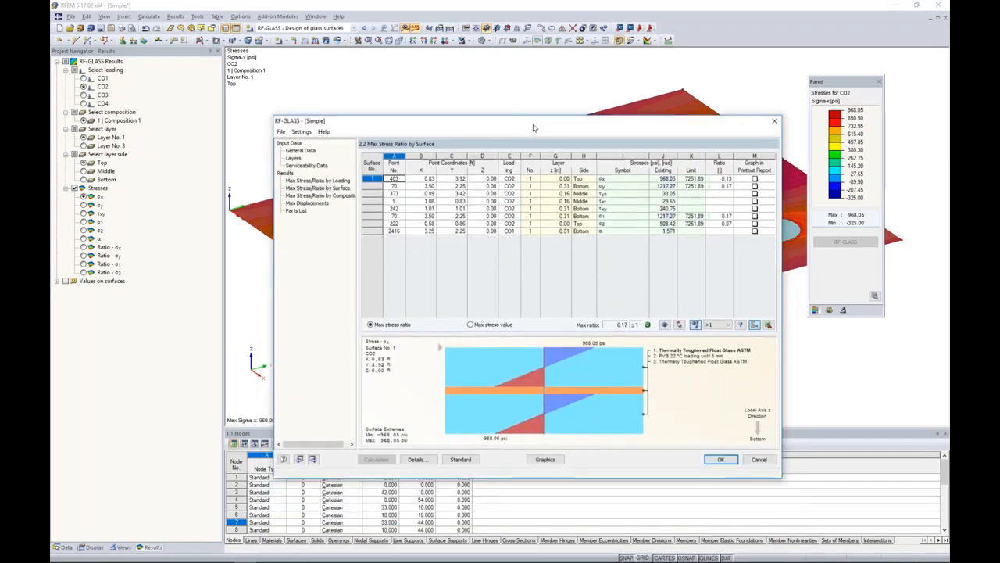
click(582, 186)
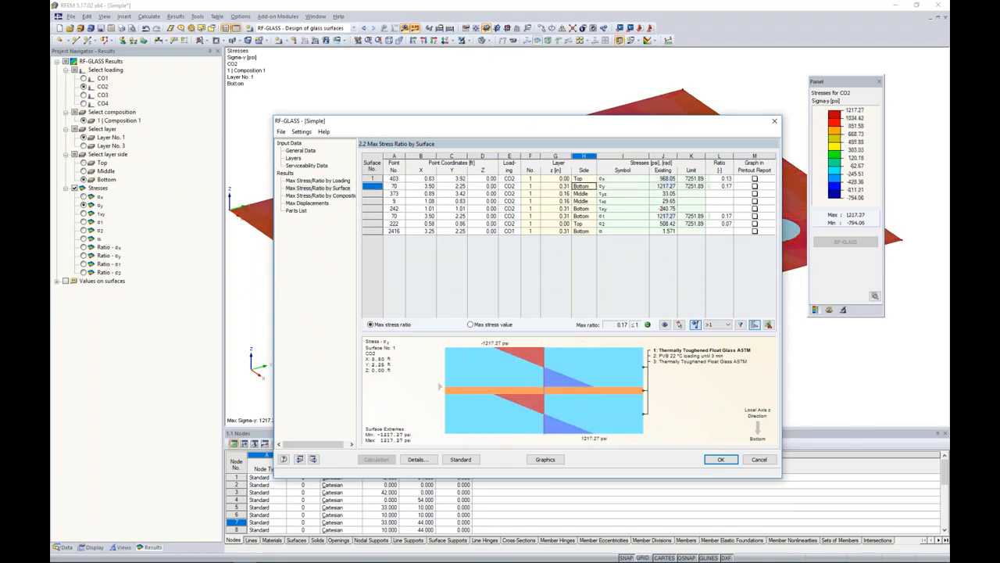
drag(577, 127, 559, 334)
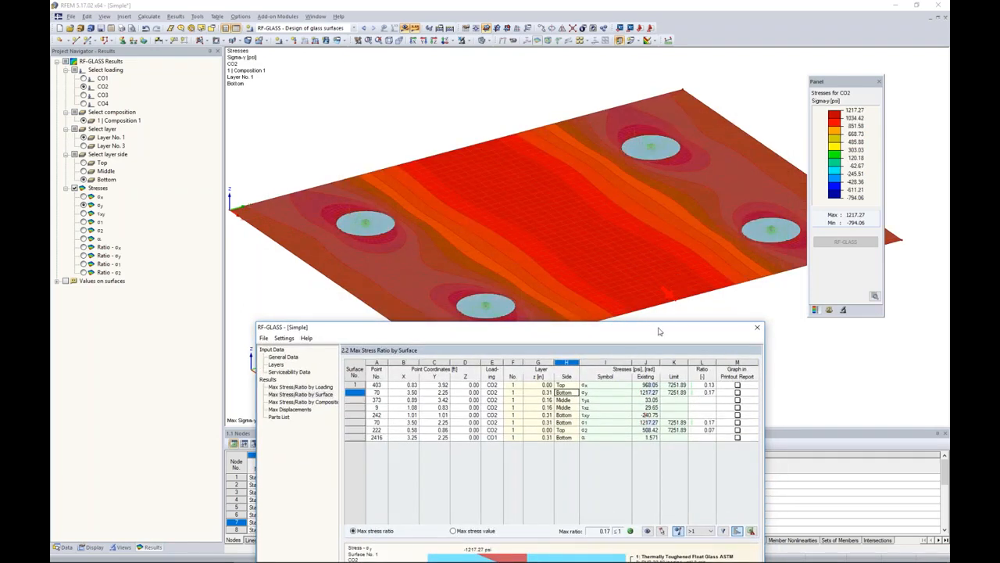
drag(656, 334, 675, 143)
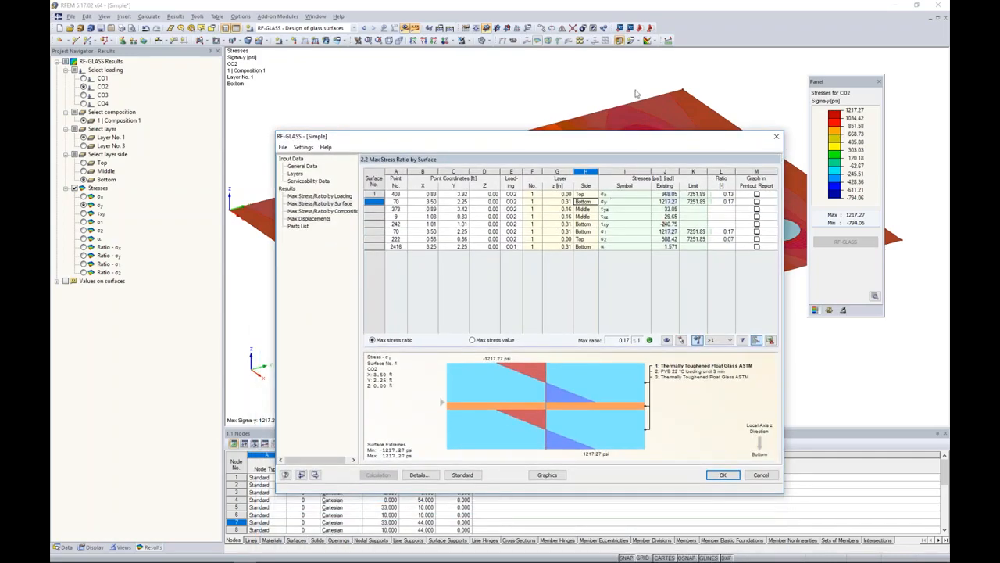
click(586, 210)
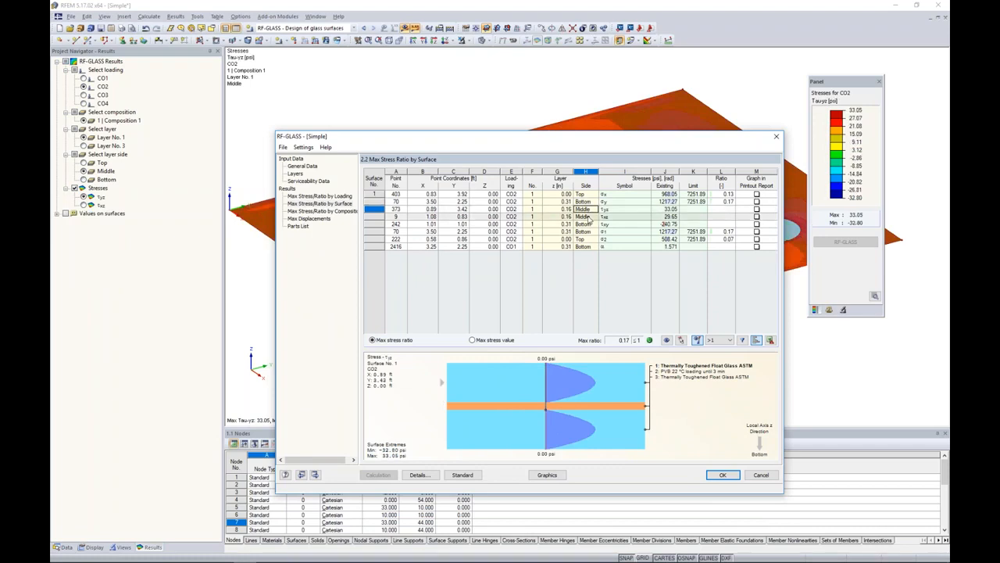
click(587, 217)
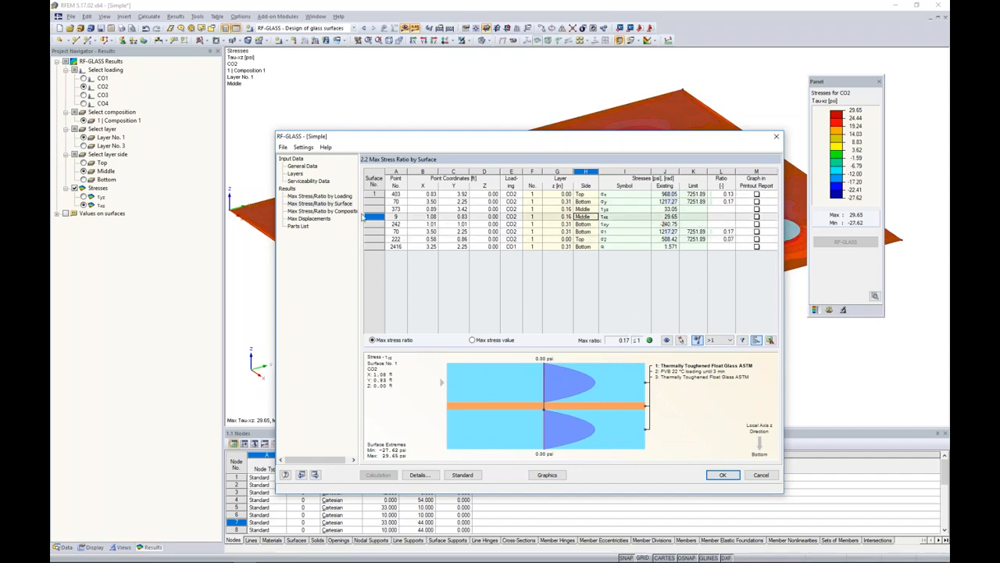
Review the maximum displacements table and the deformed plate for load combination CO3.
click(313, 219)
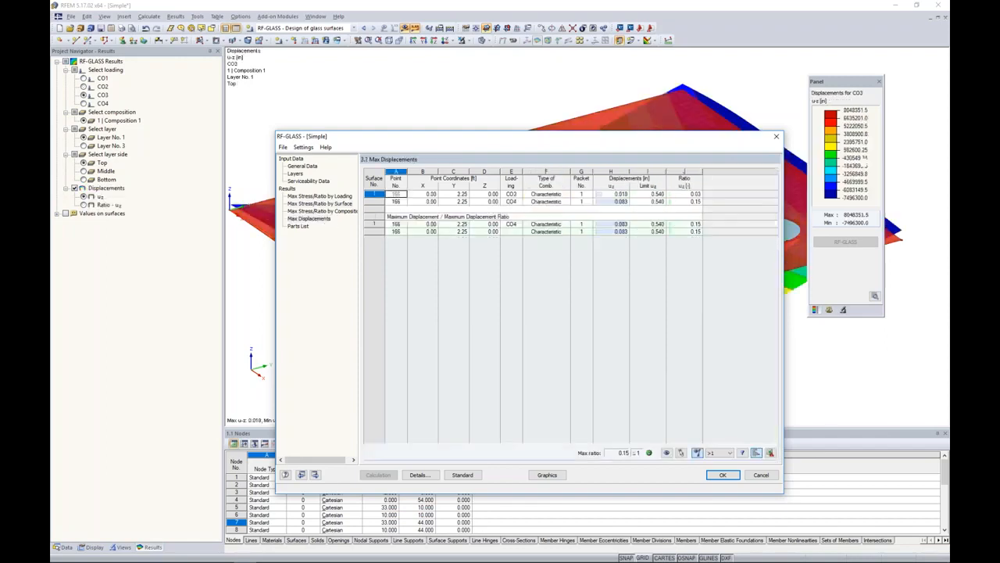
drag(536, 139, 509, 217)
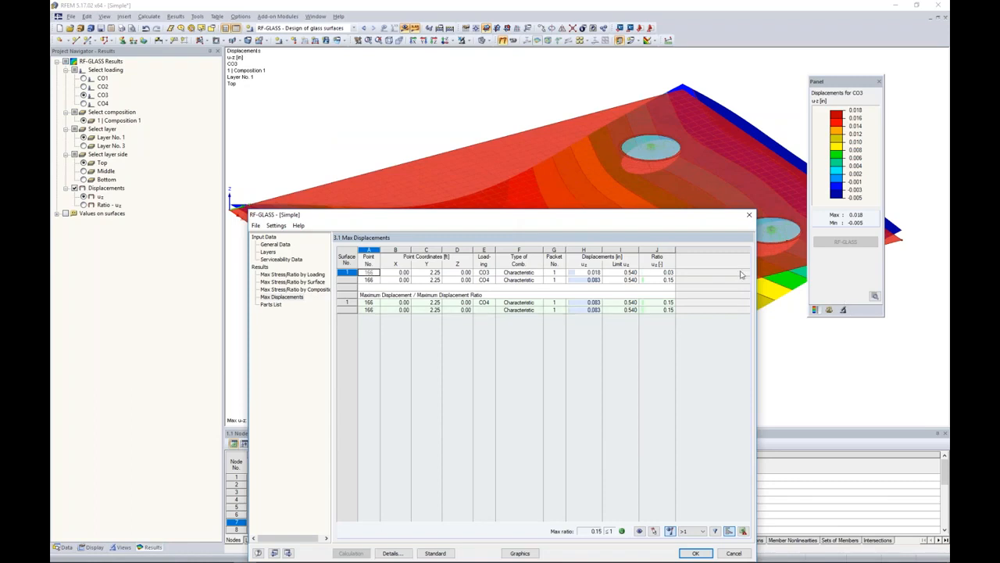
drag(628, 216, 670, 100)
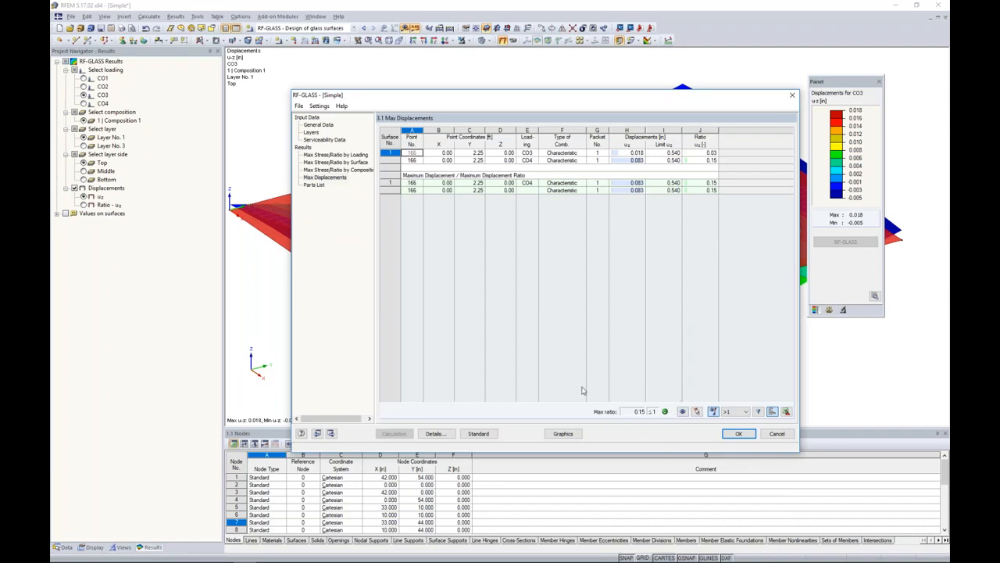
Display the CO2 tau-xz stresses of layer 1 on the model graphically with smooth color transitions.
click(352, 162)
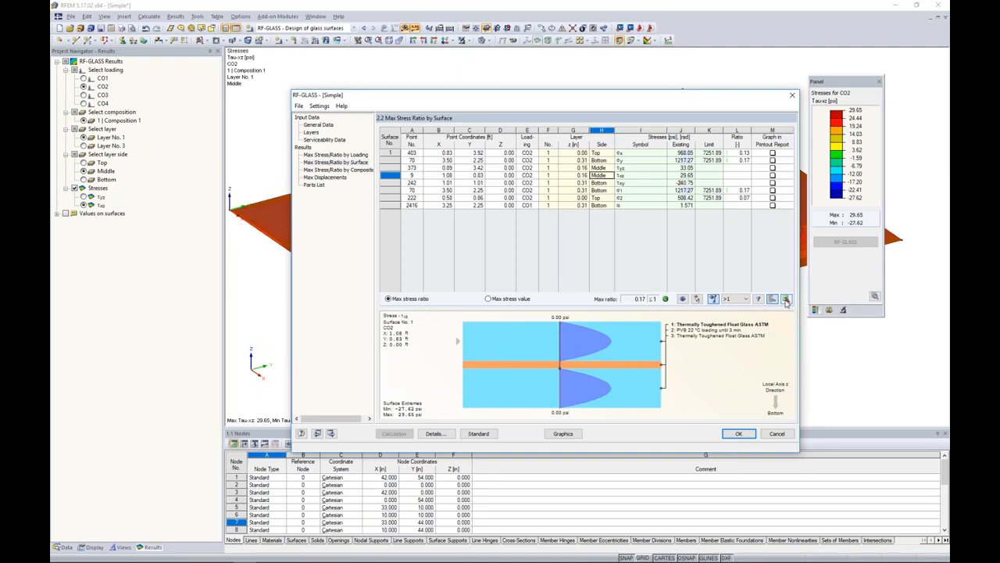
click(564, 434)
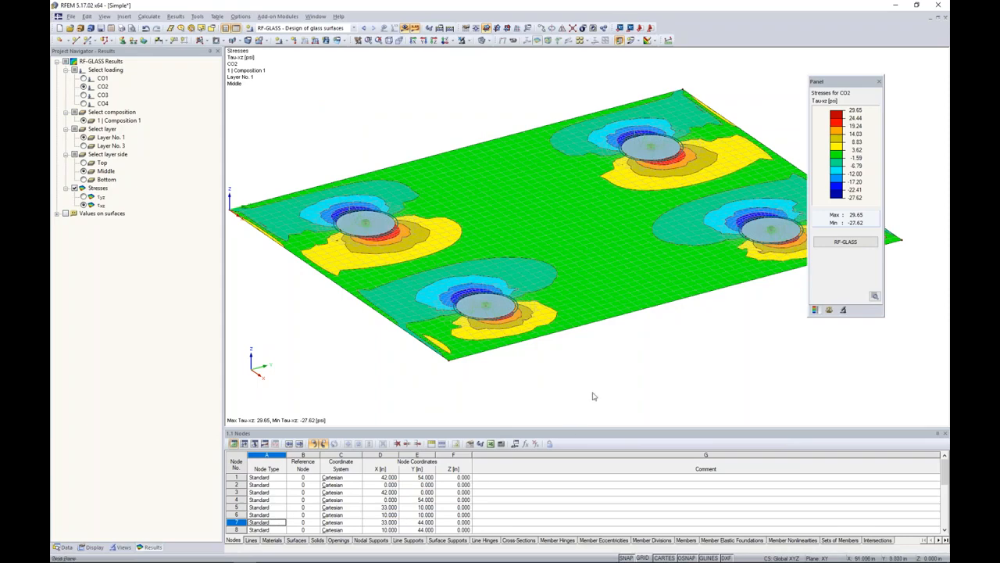
click(874, 297)
click(814, 404)
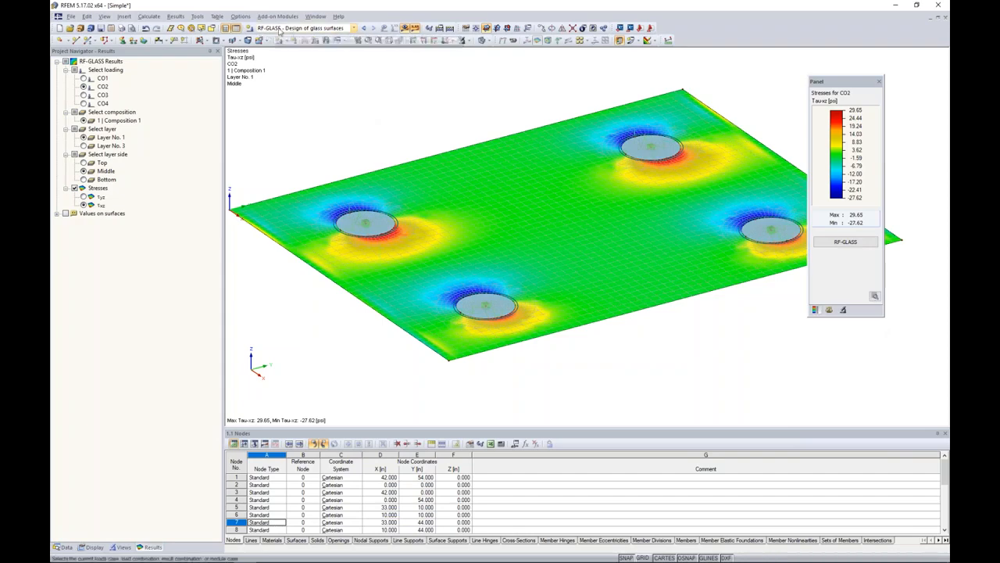
Examine the RF-GLASS sigma-x and sigma-y stress plots at the top side of layer 3, including around the circular infills.
click(353, 28)
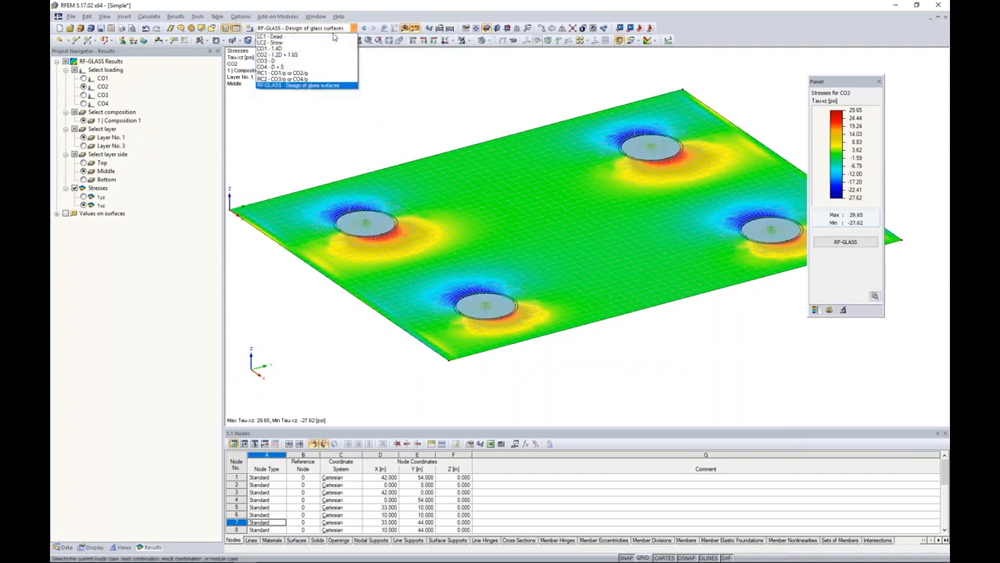
click(300, 86)
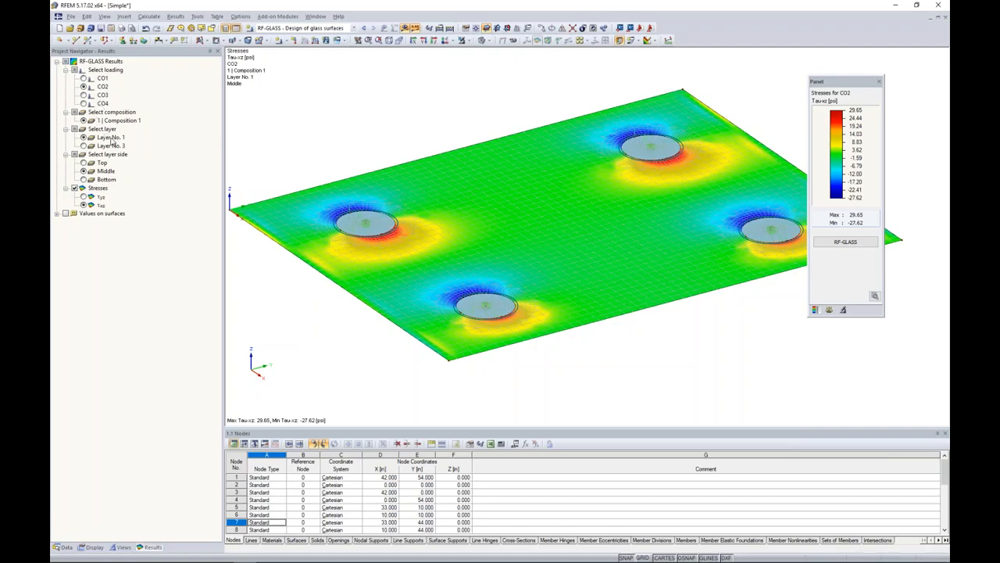
click(85, 146)
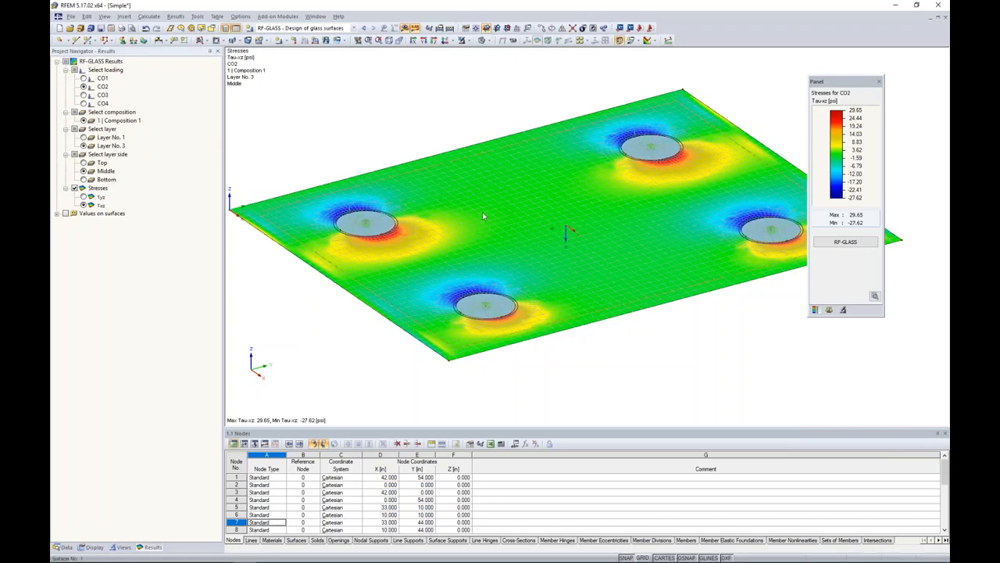
click(84, 162)
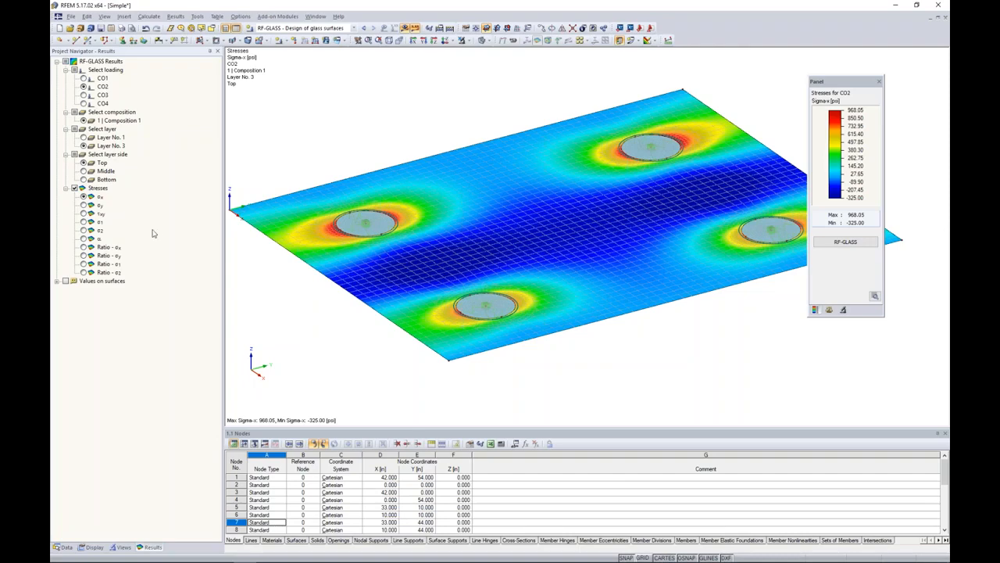
click(84, 205)
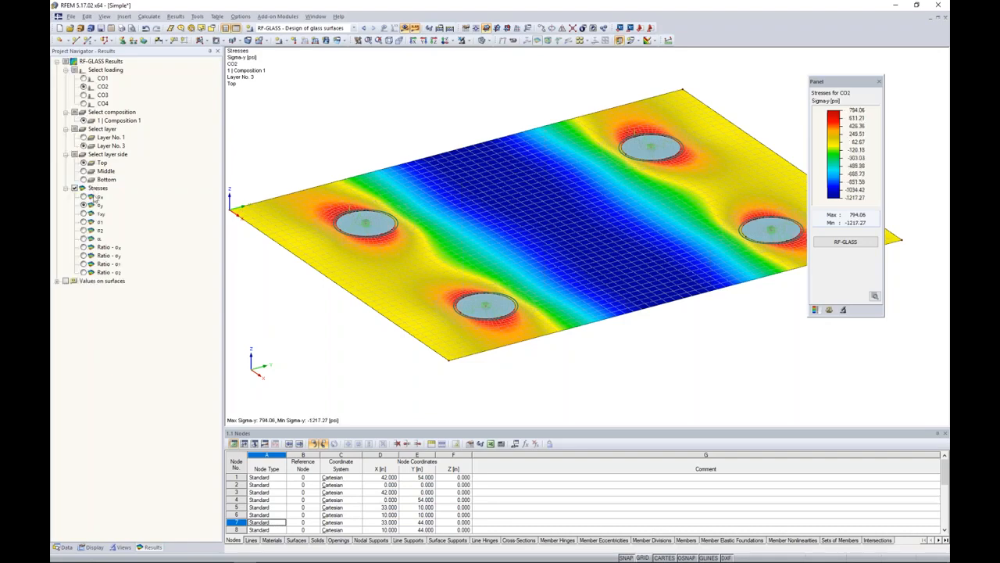
click(378, 226)
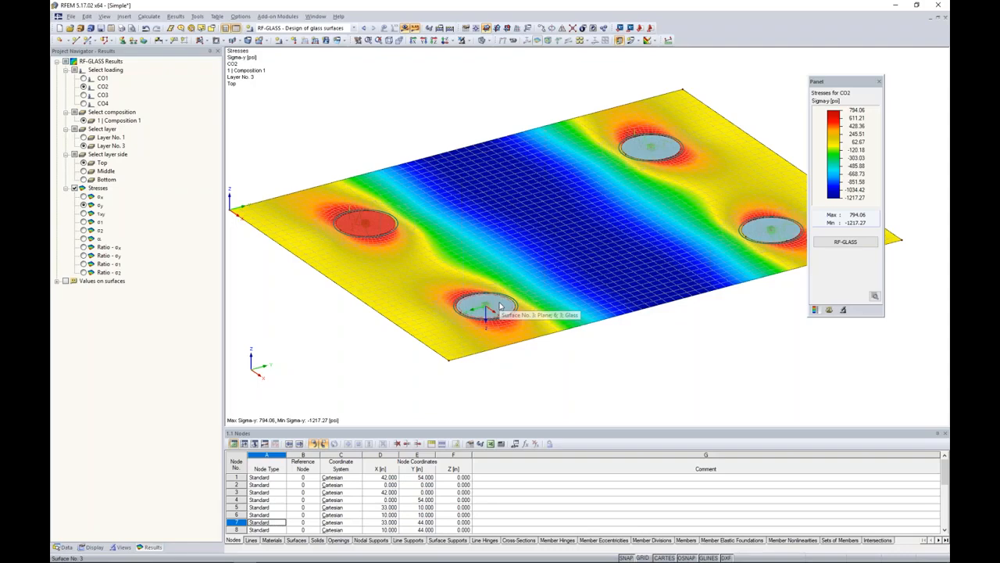
click(617, 338)
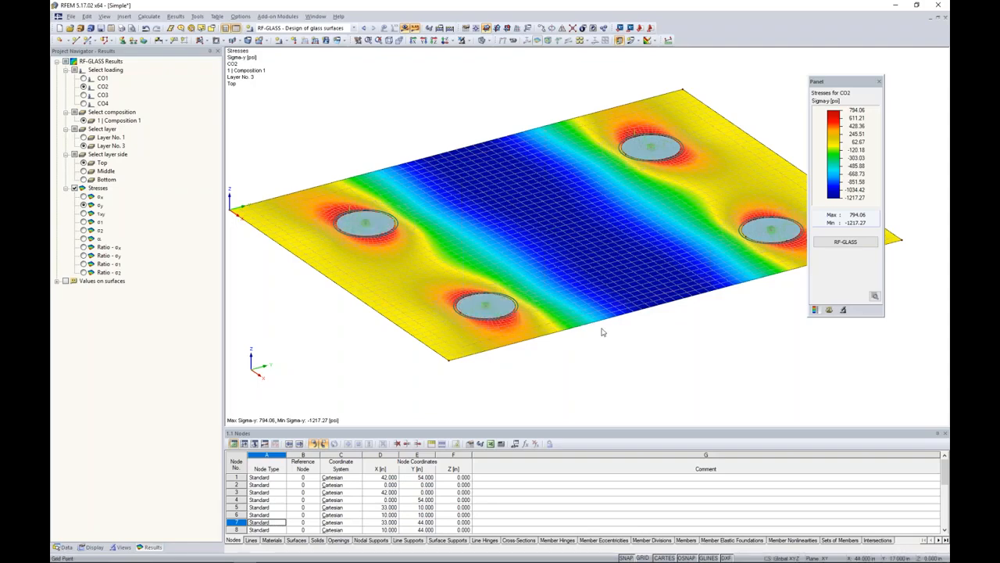
Switch to the presentation and read the Simplified Method Results slide.
key(super+Tab)
click(579, 176)
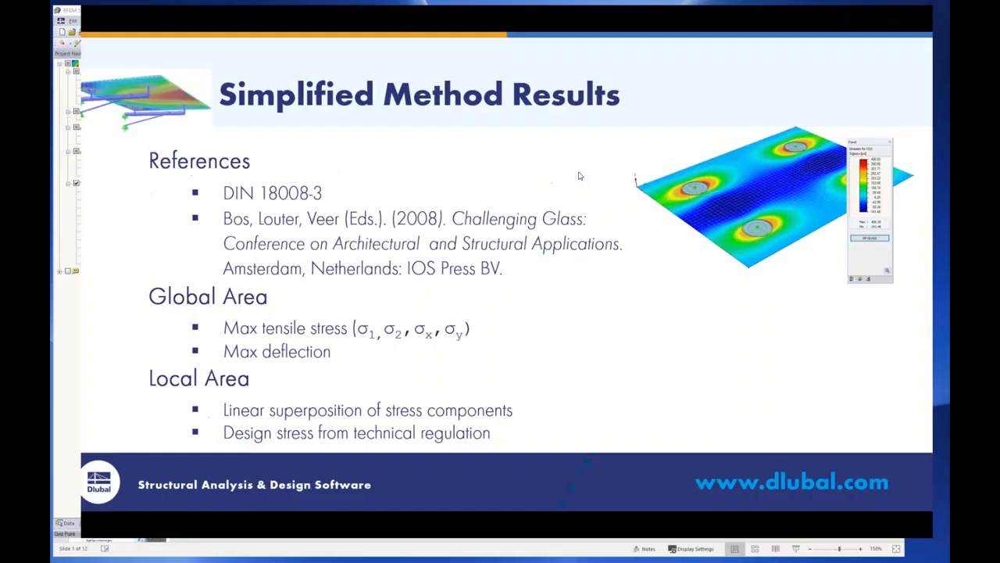
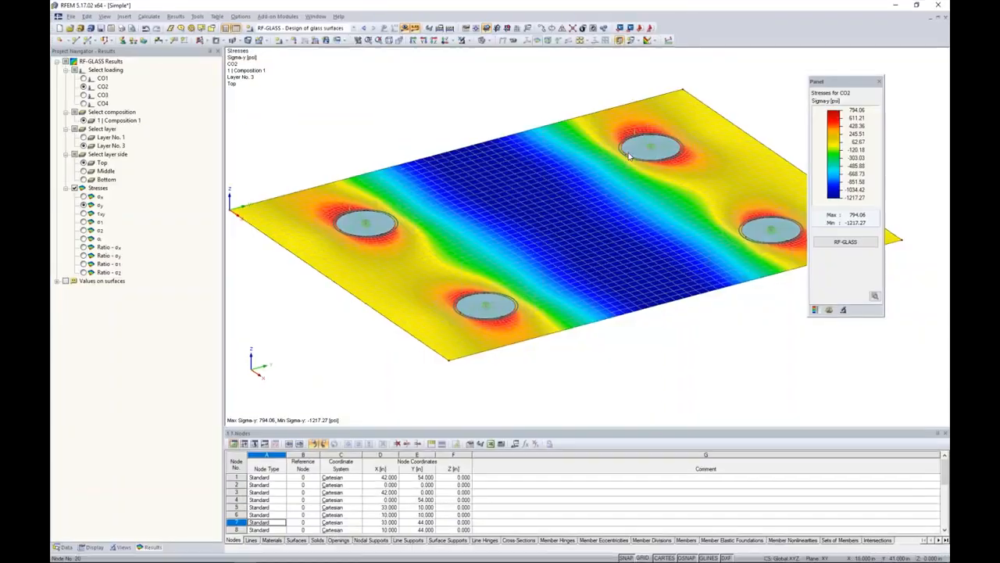
Create a new 3D model named Hardware with automatic creation of combinations turned off.
click(70, 17)
click(94, 36)
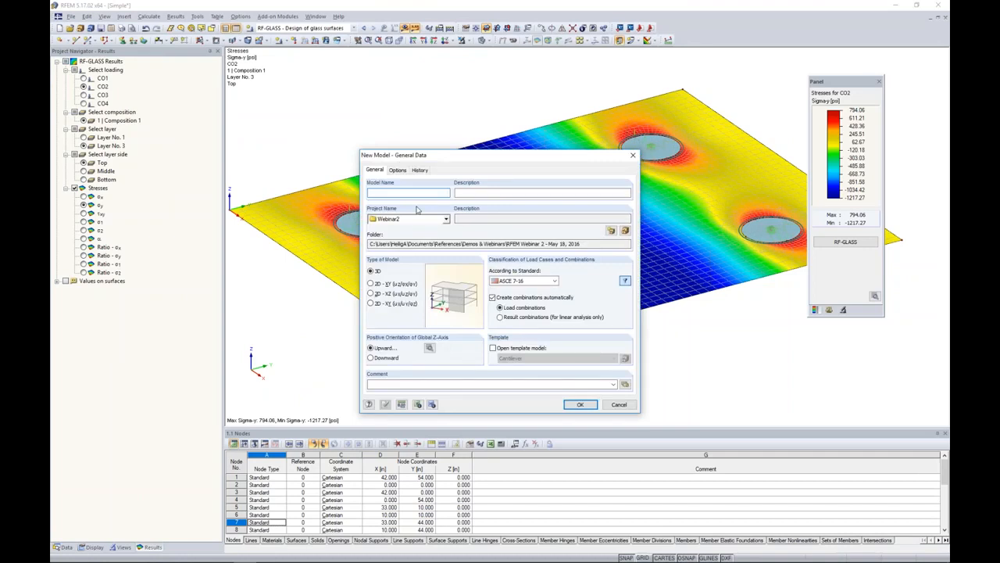
text(Hardware)
click(522, 300)
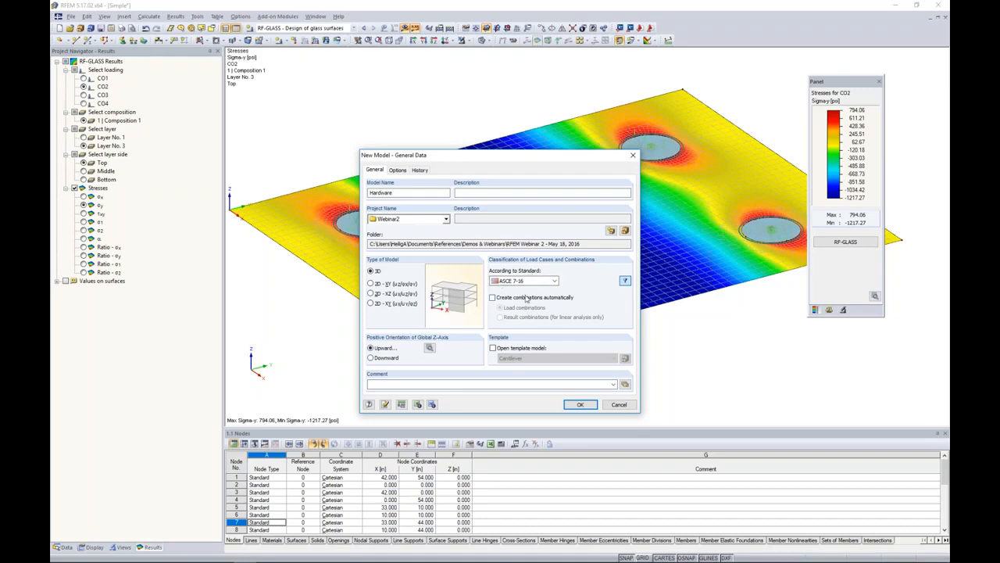
key(Return)
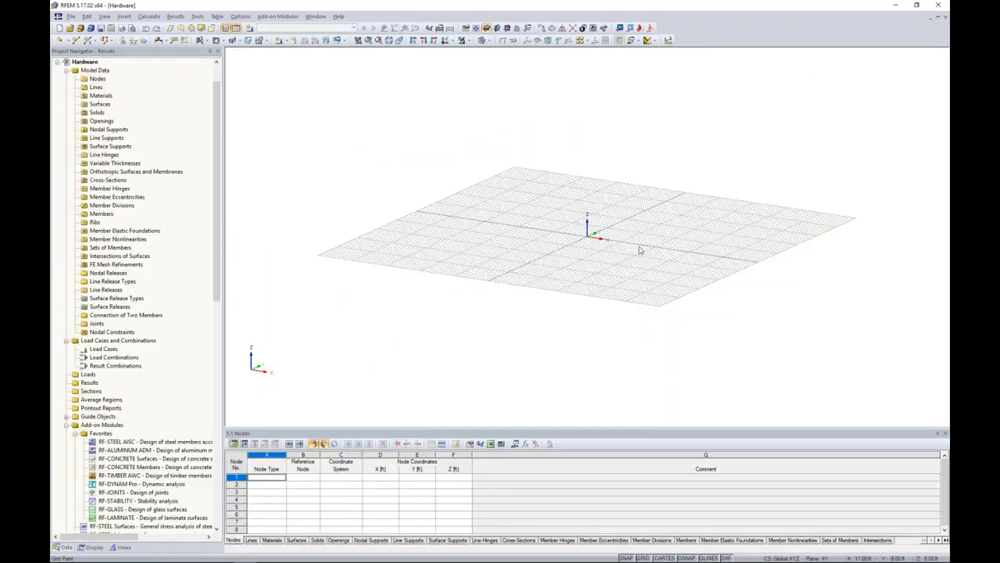
From the work plane and grid settings, set the model's length unit to inches with three decimal places.
scroll(640, 250, up, 4)
scroll(550, 266, up, 1)
right_click(641, 557)
click(668, 512)
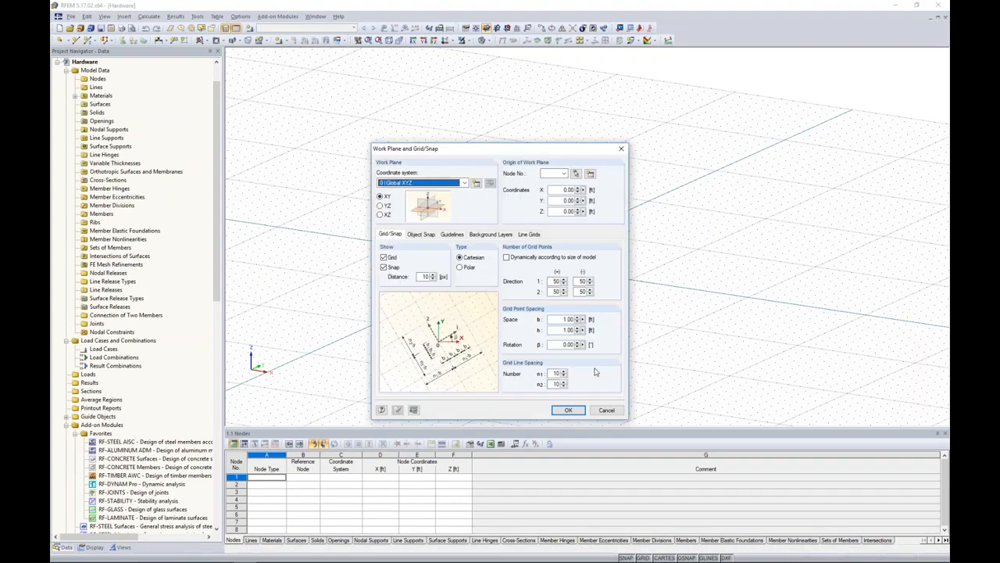
click(413, 409)
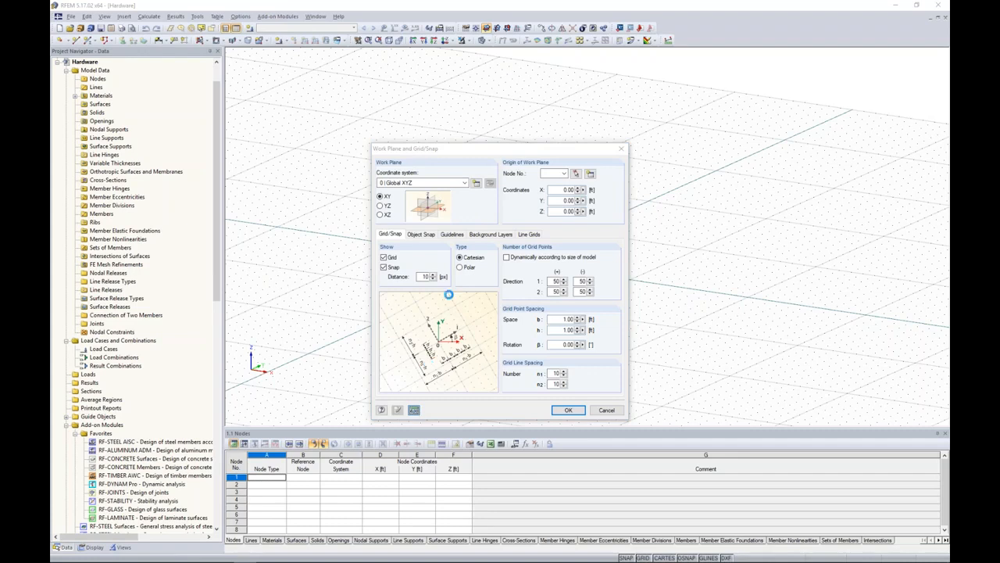
click(485, 201)
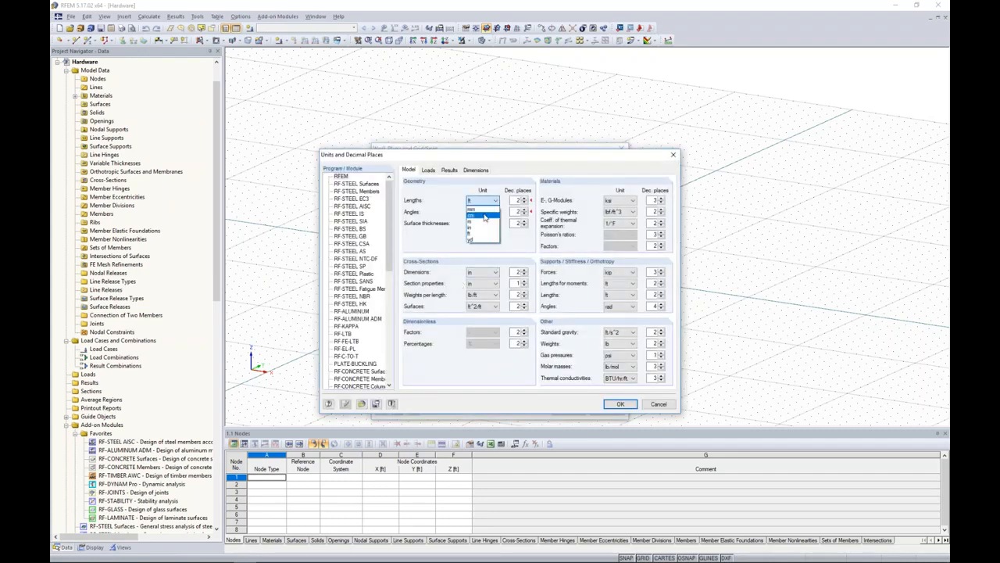
click(483, 228)
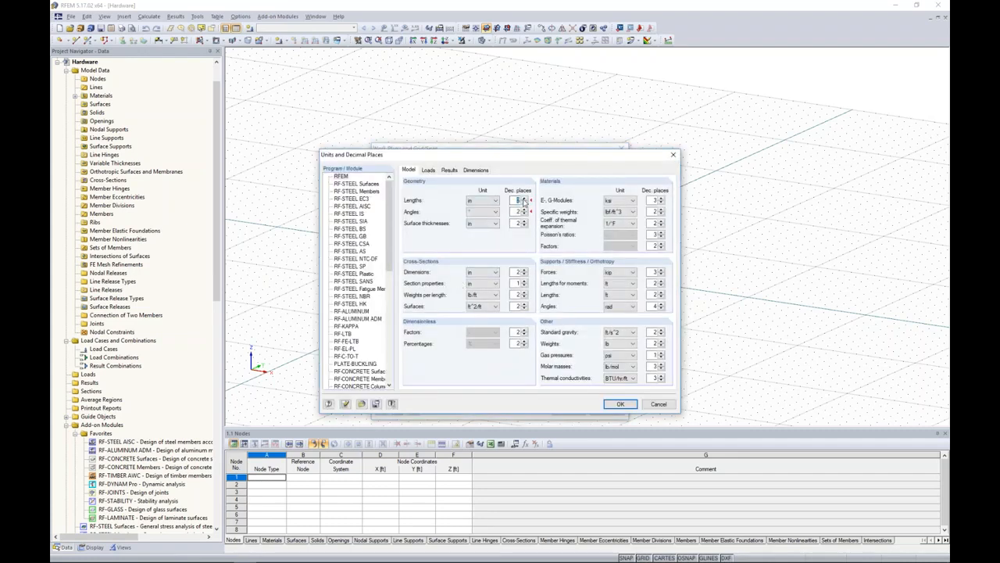
click(620, 404)
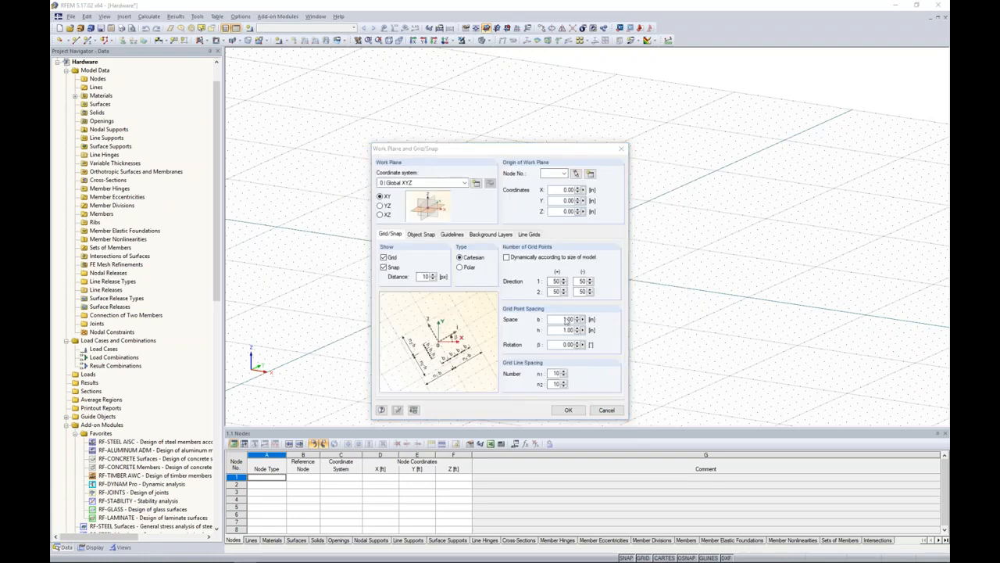
Set the work plane's grid point spacing to 0.5 in in both directions and size the grid dynamically according to the model.
drag(556, 320, 602, 321)
text(0.5)
key(Tab)
text(0.5)
key(Tab)
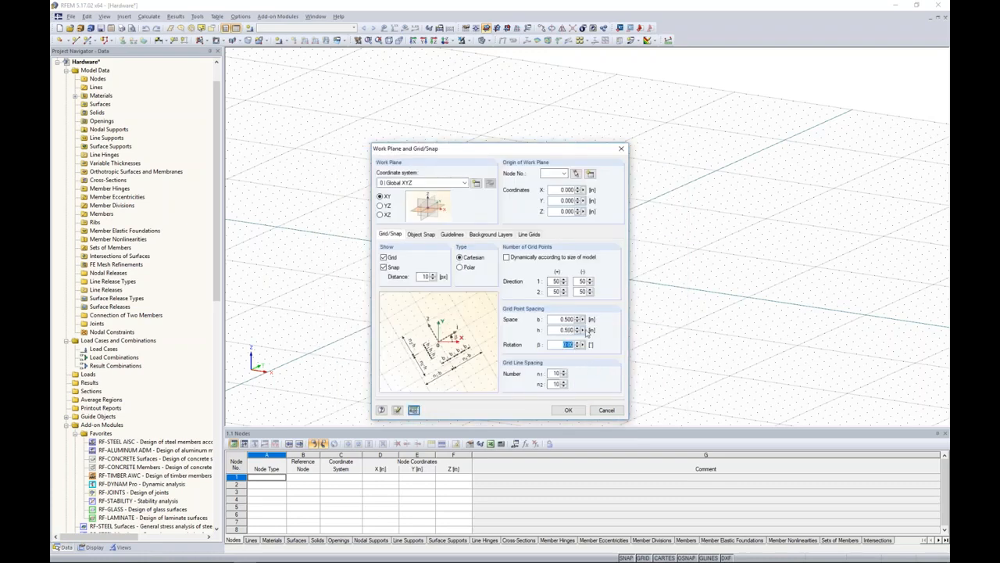
click(506, 257)
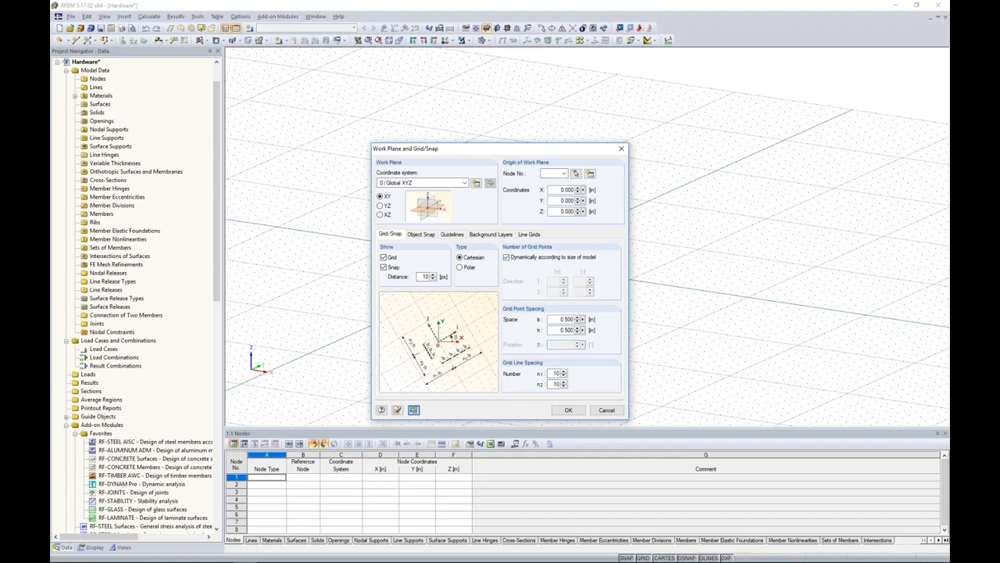
click(568, 410)
Create a 20 by 20 in rectangular surface with a constant thickness of 0.68 in and one corner at the origin.
scroll(514, 265, up, 2)
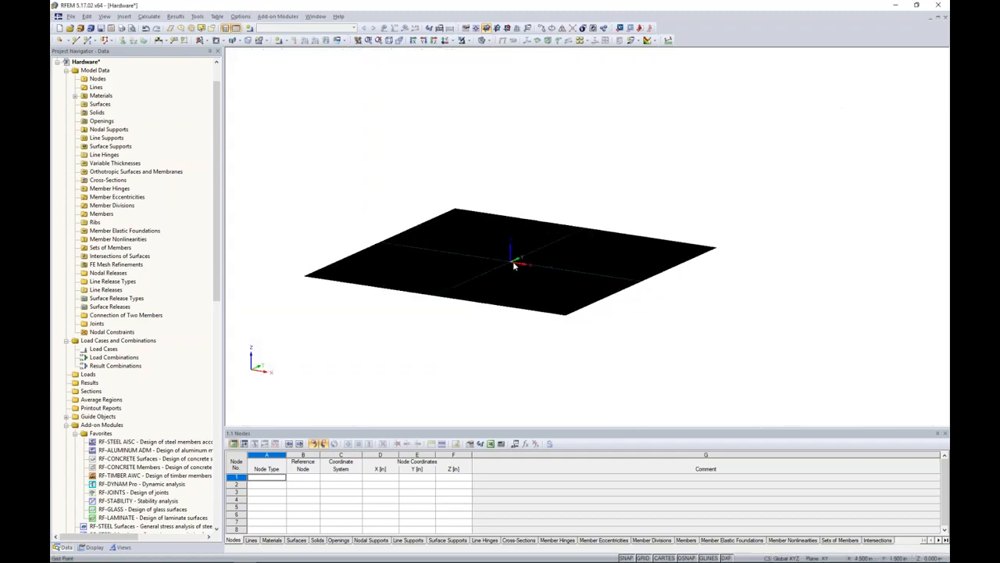
scroll(515, 265, up, 4)
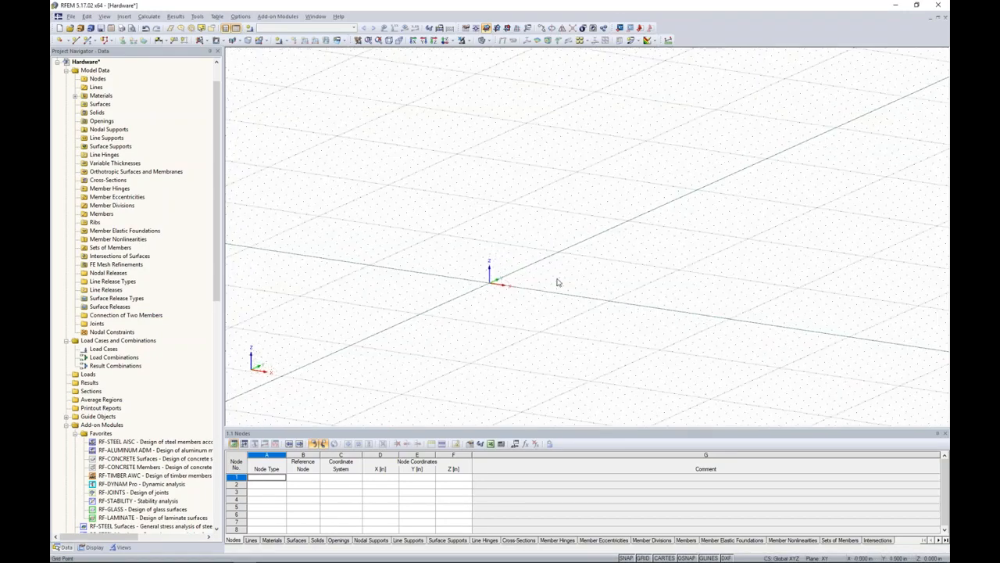
scroll(558, 283, up, 3)
scroll(444, 291, down, 2)
middle_drag(686, 329, 514, 349)
scroll(484, 307, down, 1)
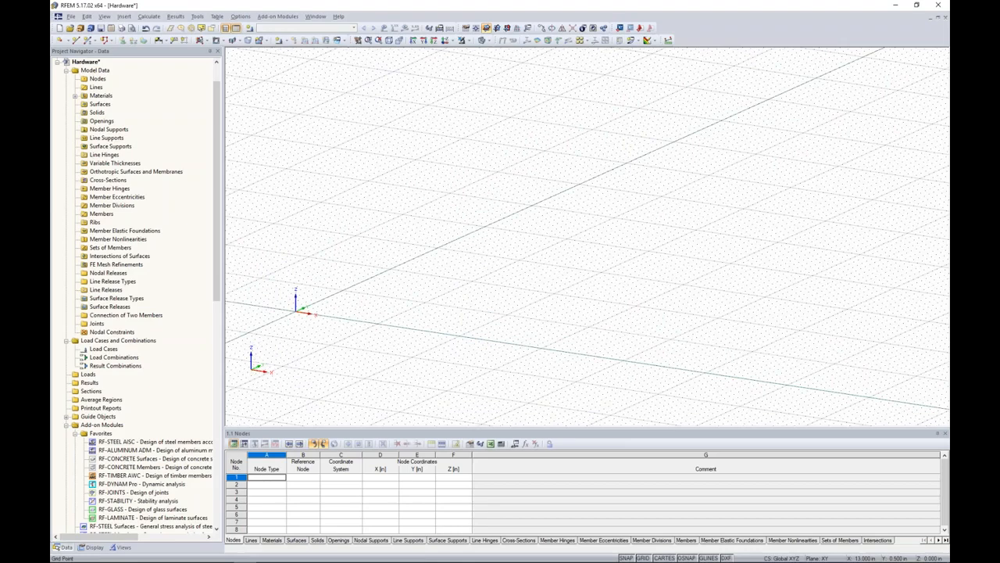
click(213, 41)
click(210, 53)
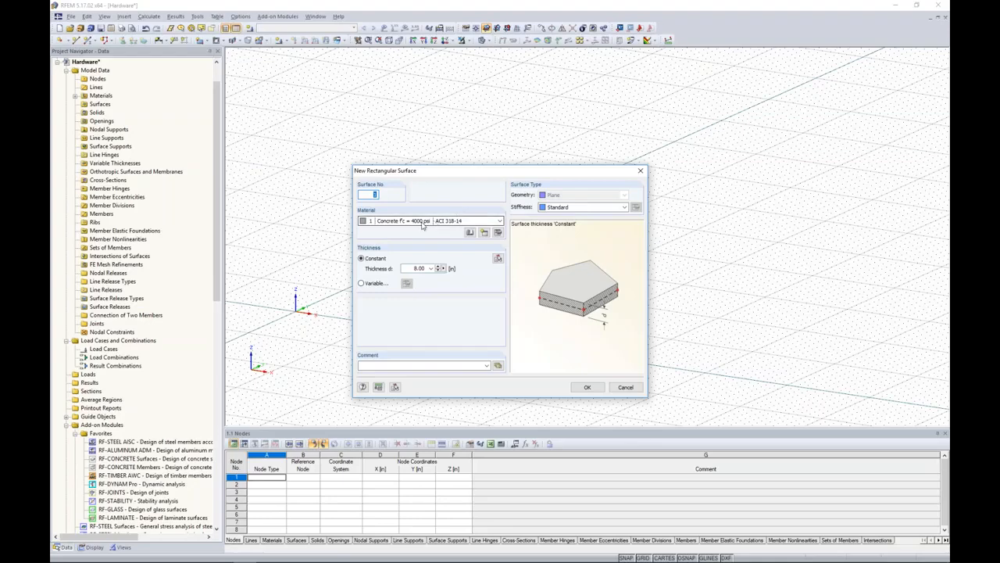
double_click(428, 268)
text(0.6)
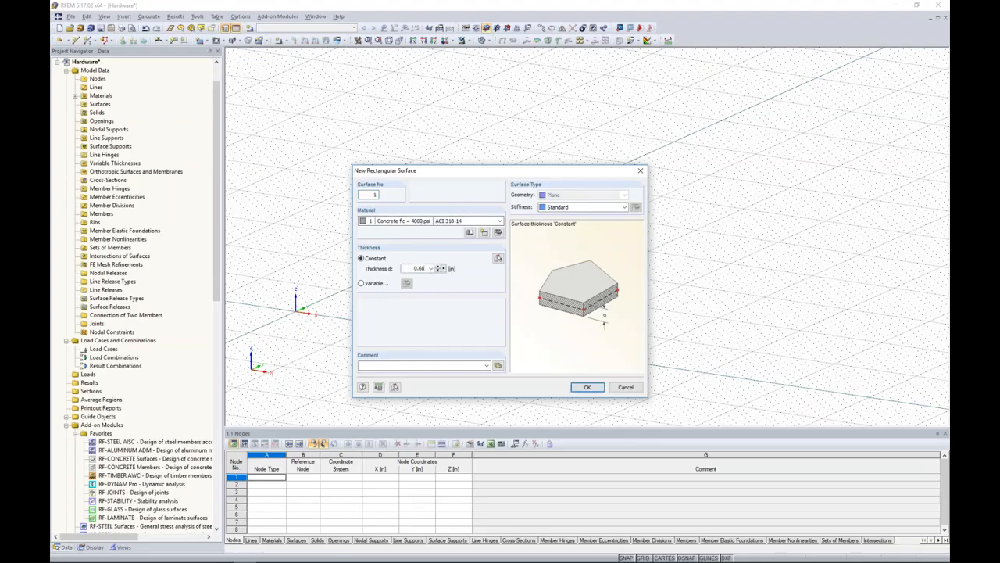
text(8)
click(587, 386)
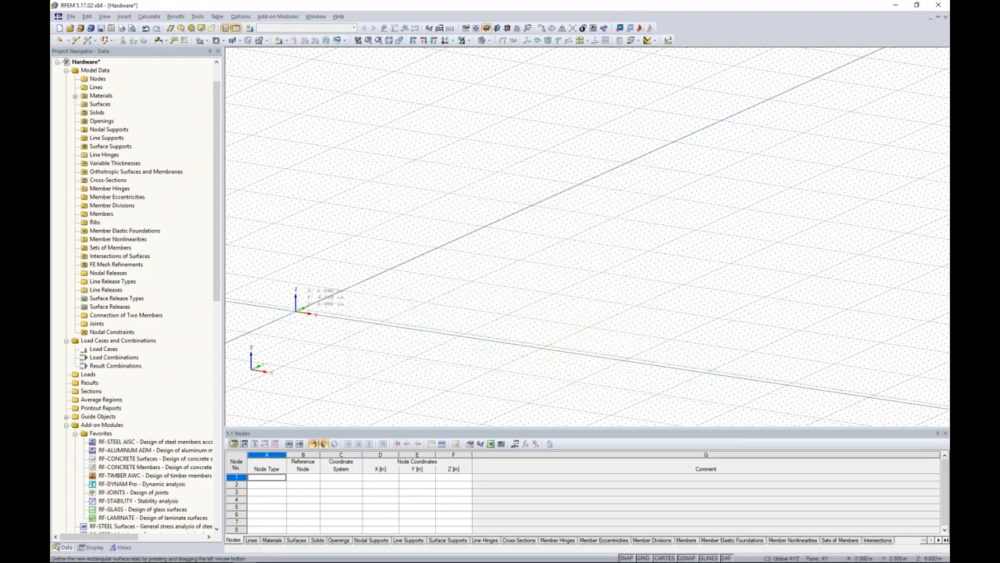
click(297, 307)
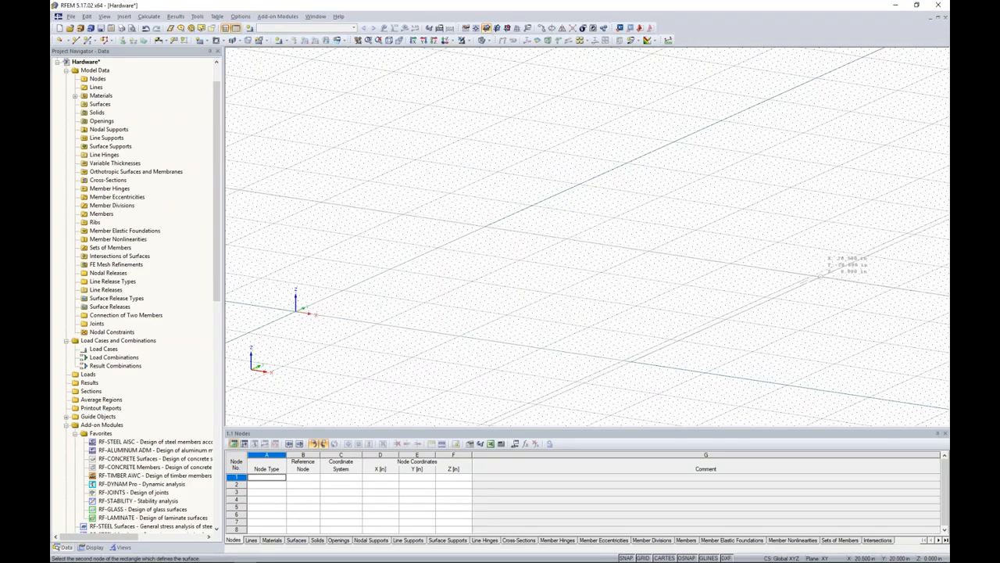
click(819, 263)
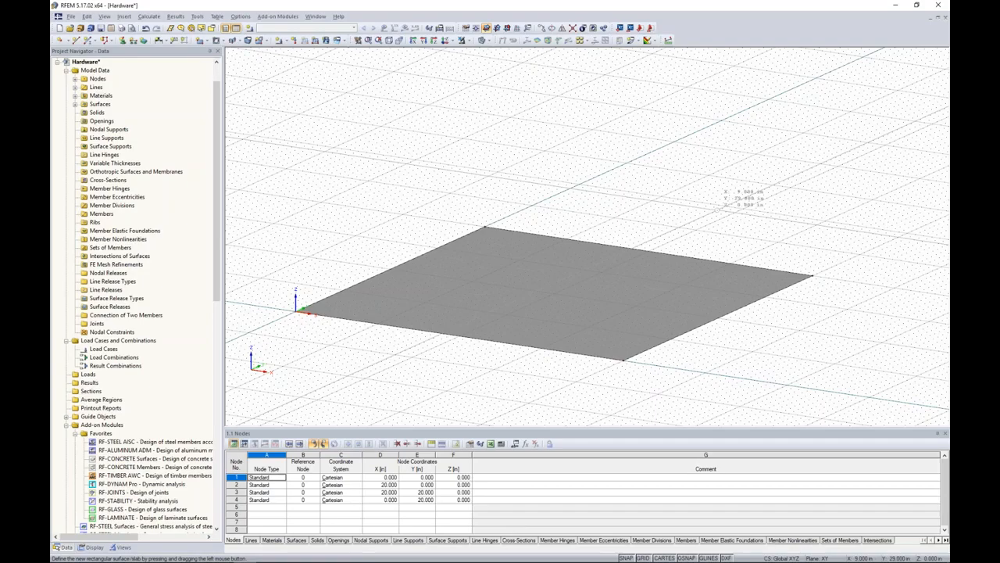
Switch to wireframe display and create a circular opening with a 1.0 in radius centred at X 10, Y 10 in.
middle_drag(725, 212, 547, 302)
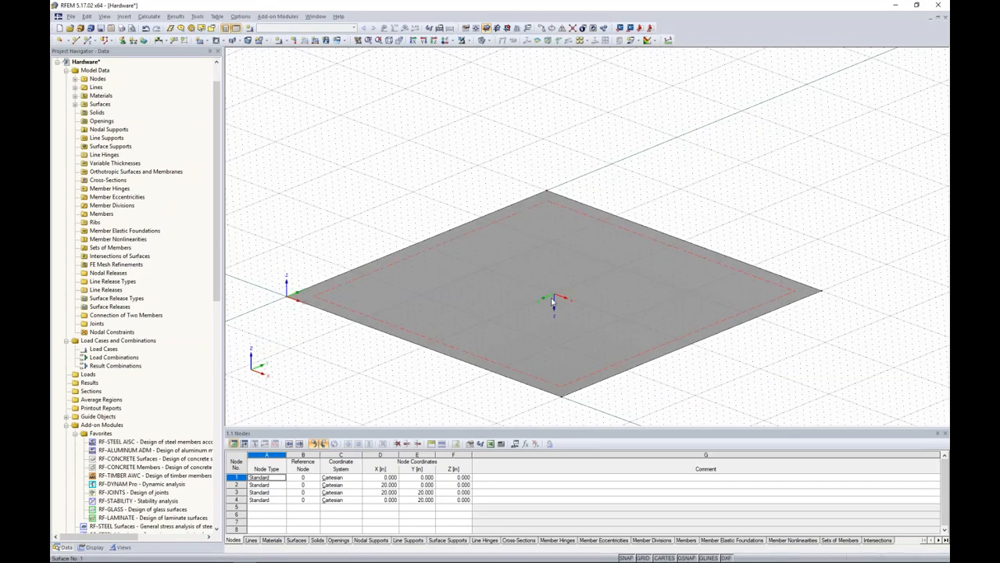
scroll(547, 301, up, 3)
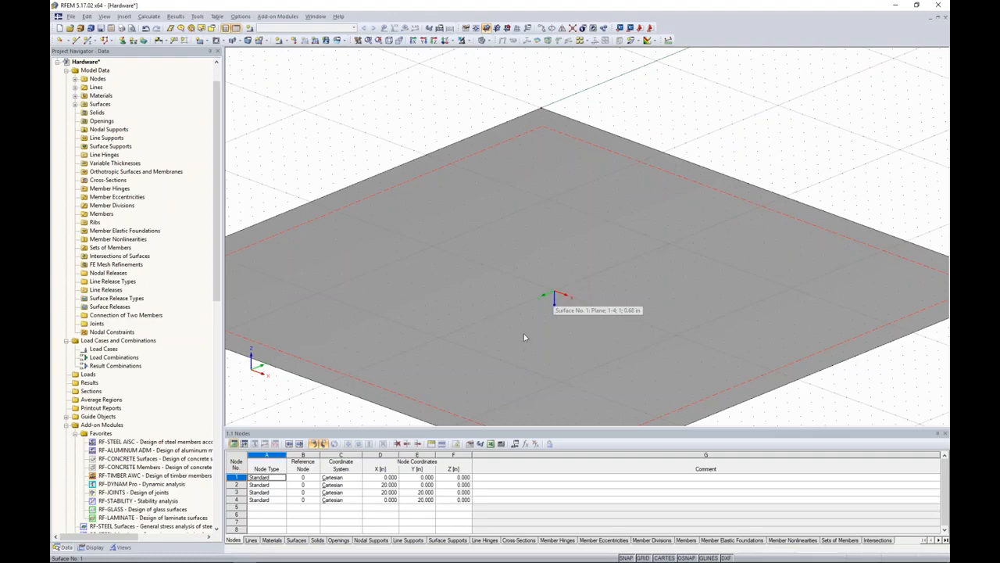
click(237, 43)
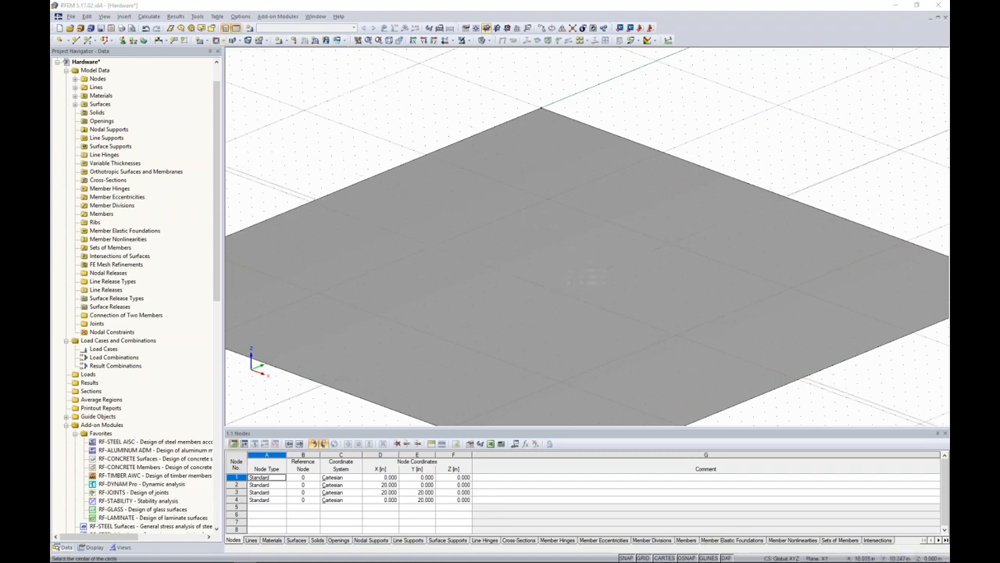
scroll(586, 277, up, 3)
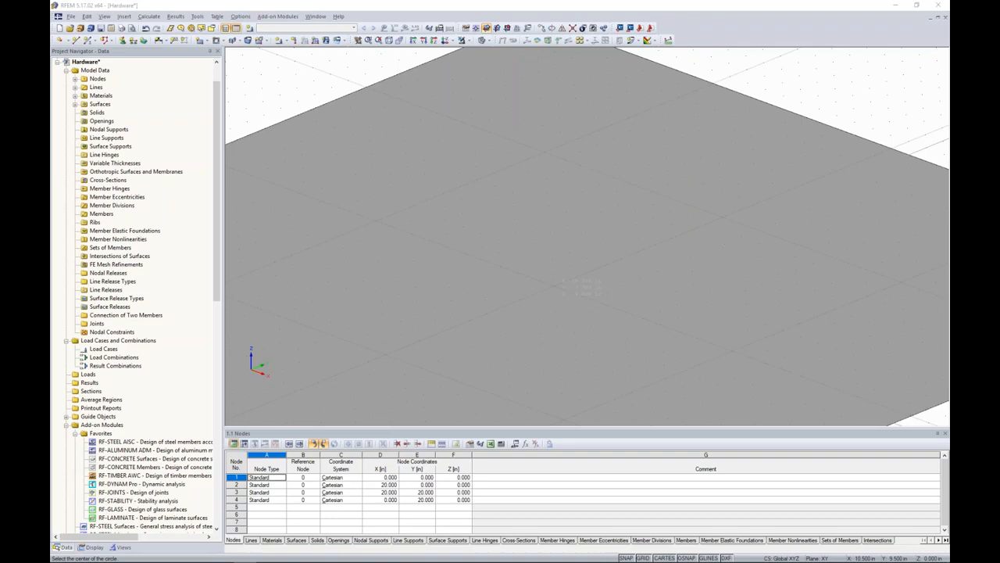
click(486, 42)
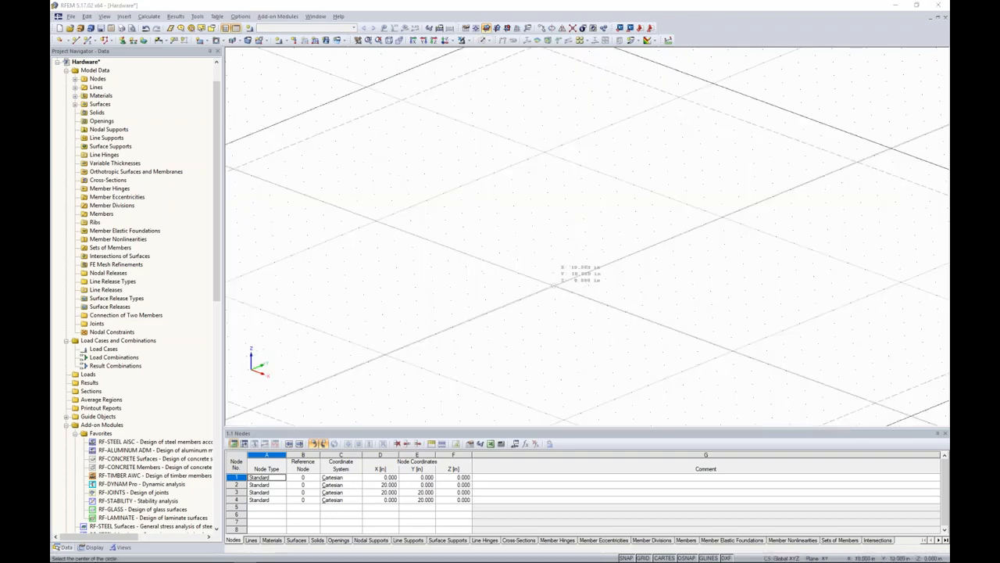
click(554, 285)
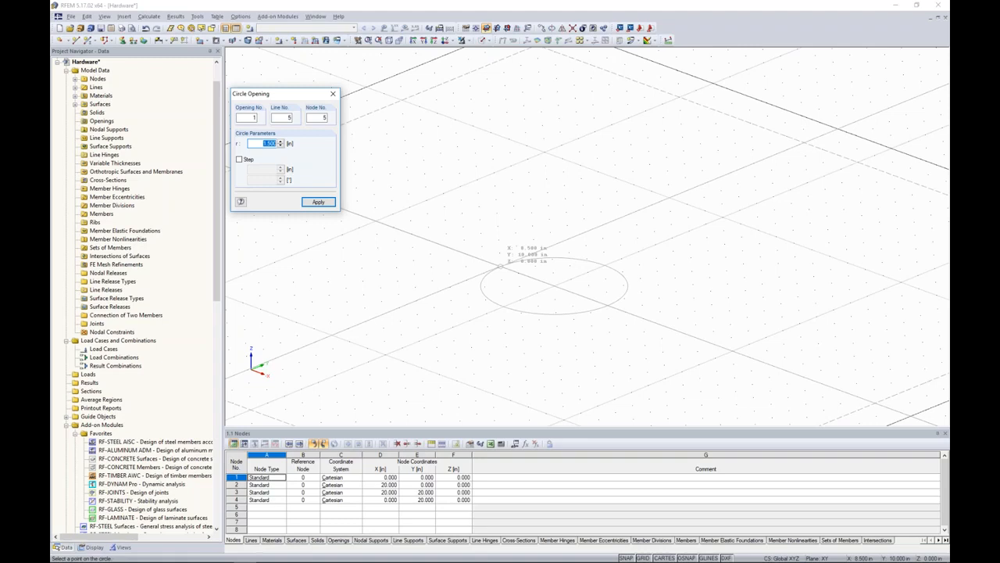
text(1.0)
key(Return)
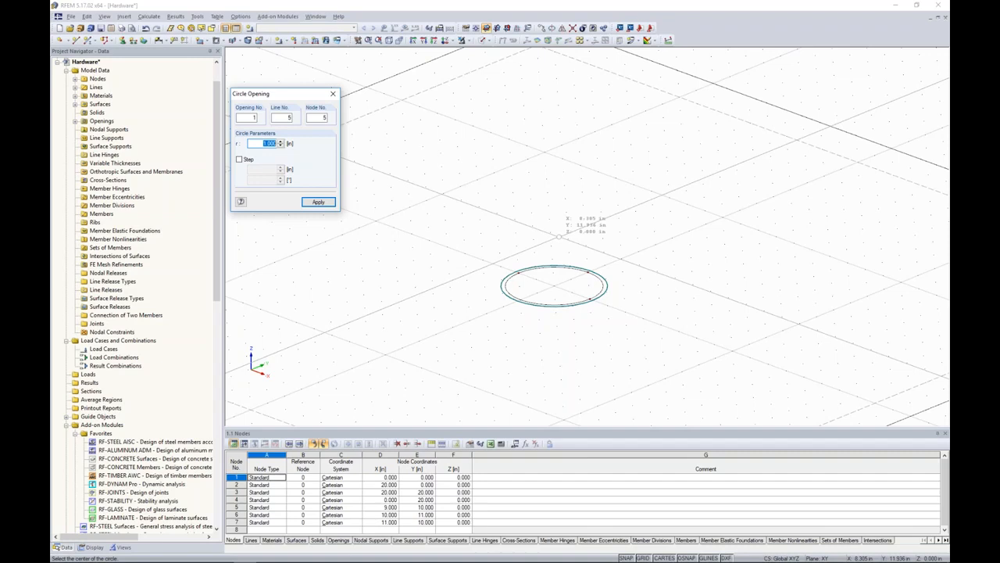
key(Escape)
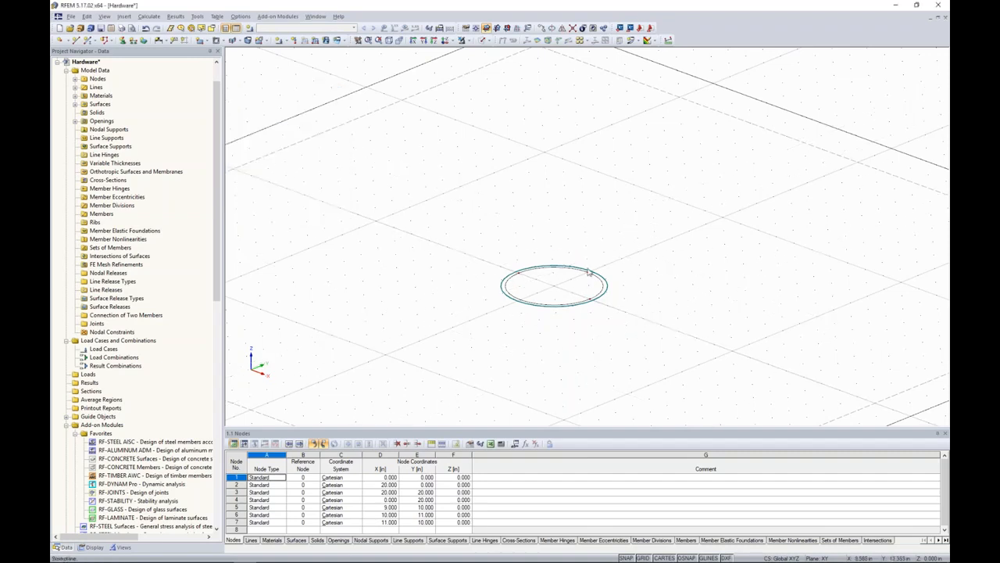
Draw two radial lines inside the opening along Y 10 in, from X 9 to 9.5 in and from X 10.5 to 11 in.
scroll(562, 284, up, 2)
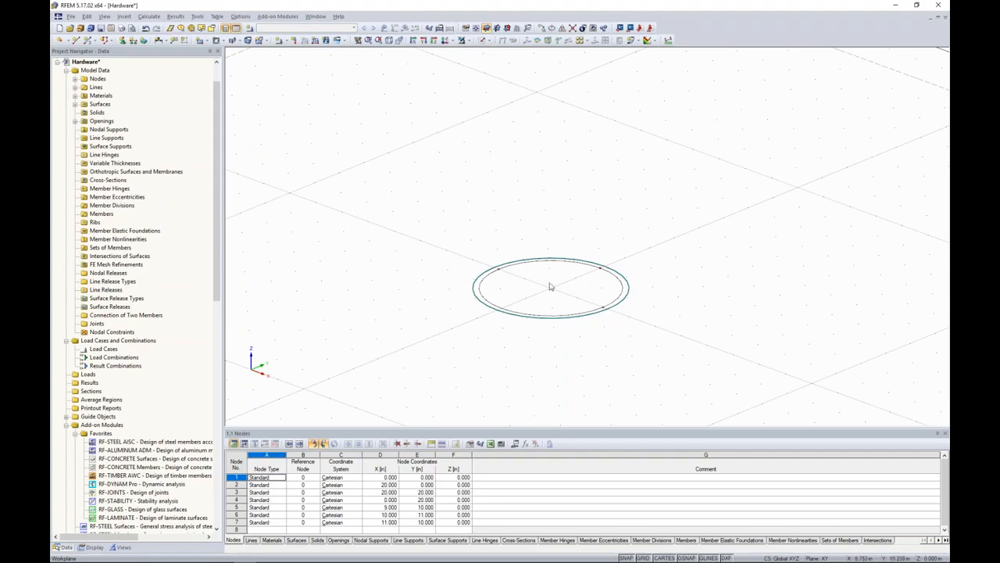
scroll(562, 296, up, 2)
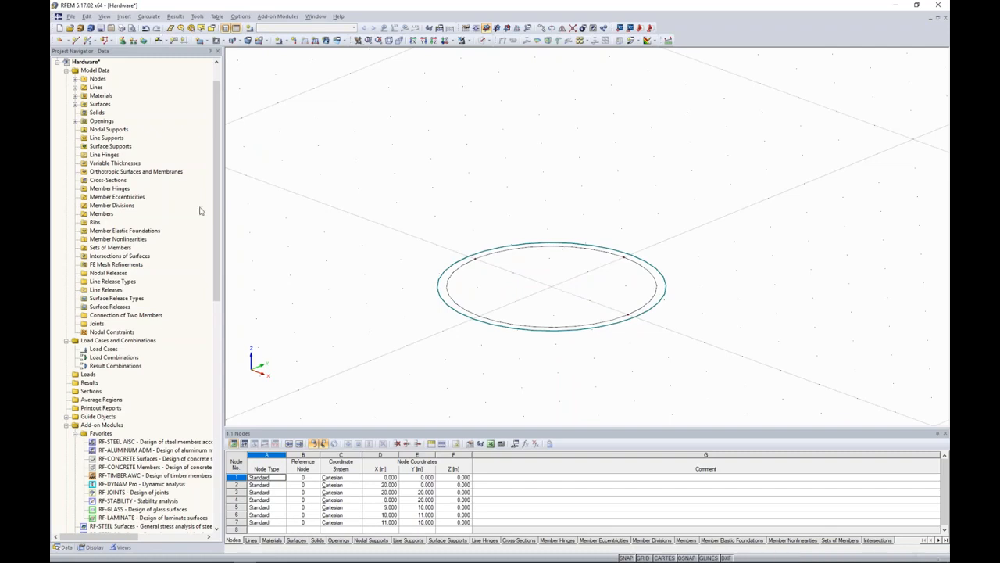
click(76, 40)
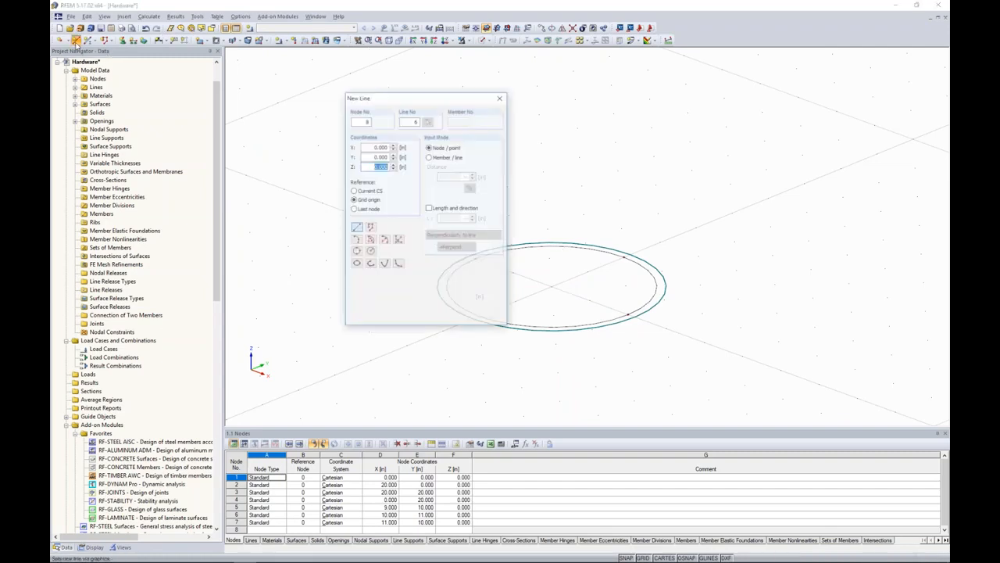
drag(423, 103, 288, 115)
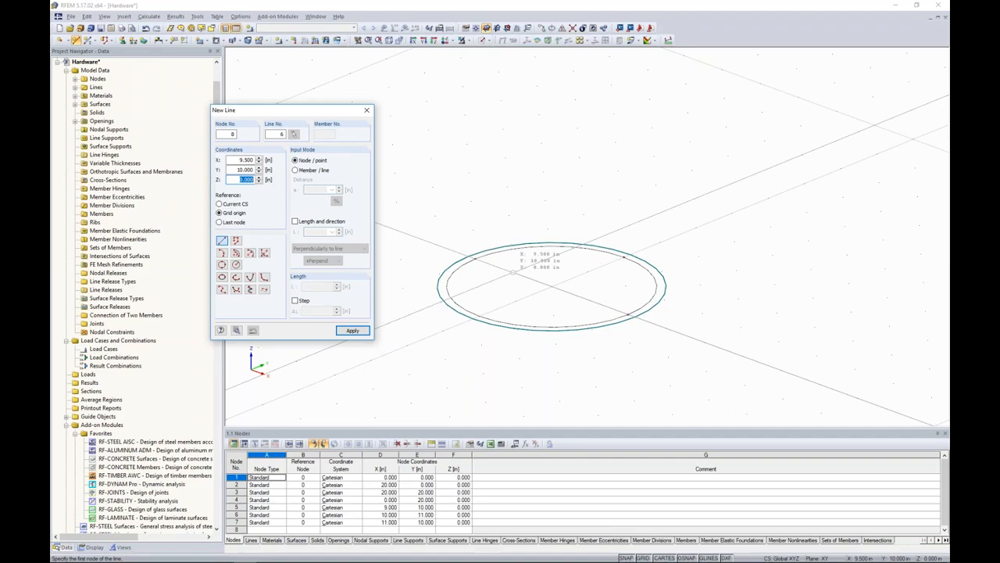
click(474, 259)
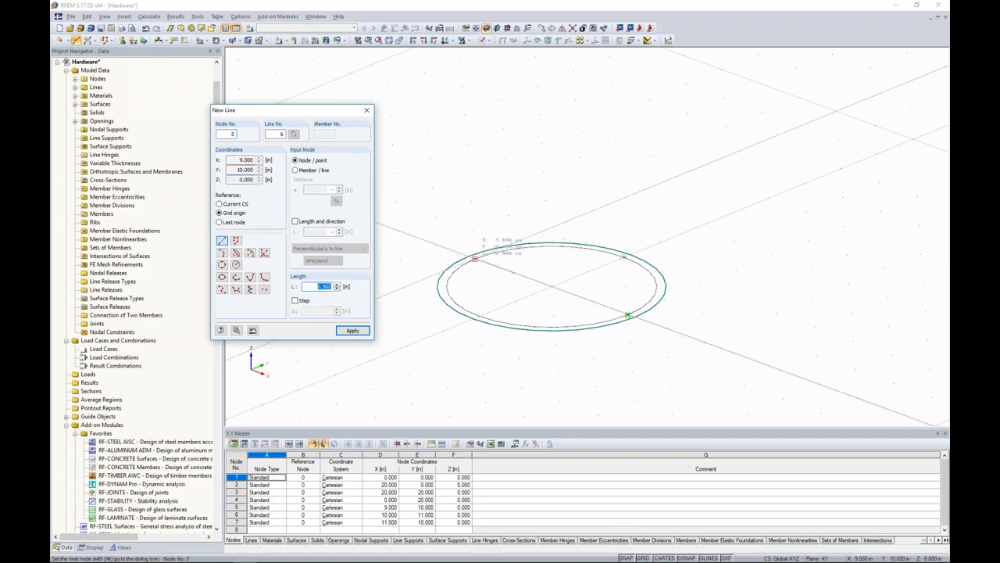
click(512, 272)
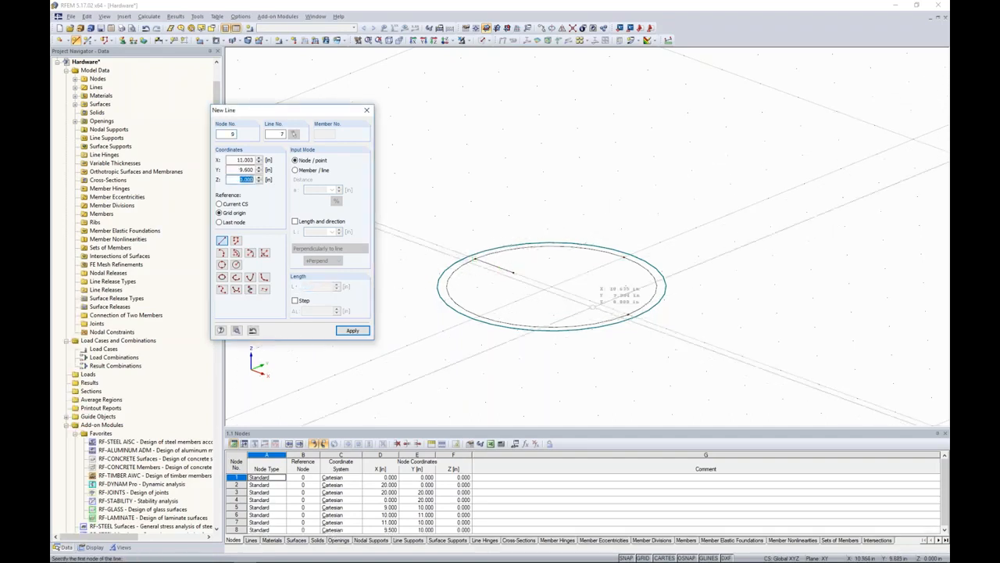
click(626, 312)
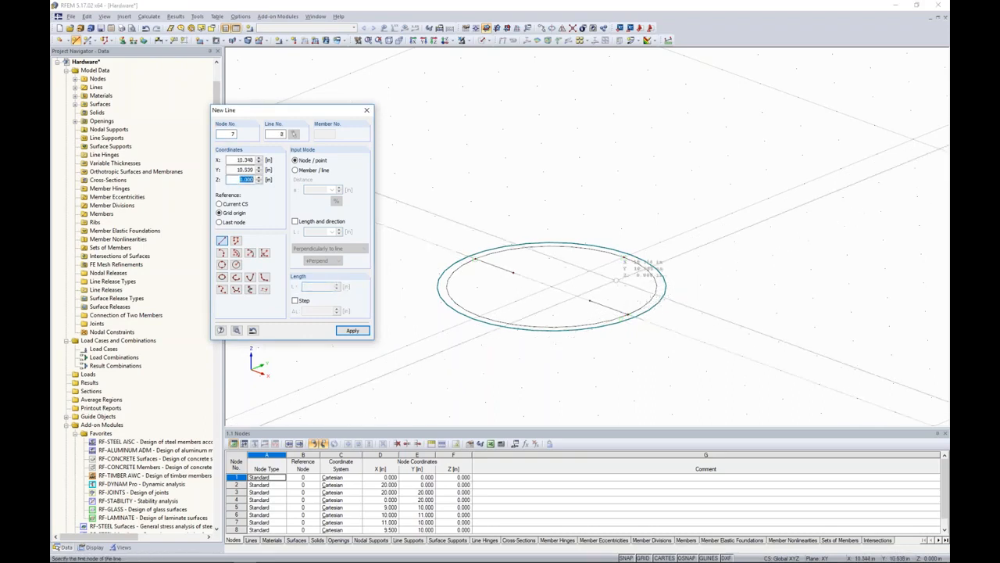
Draw two semicircular arcs between the radial lines' inner ends to form a concentric inner circle of 0.5 in radius.
click(222, 253)
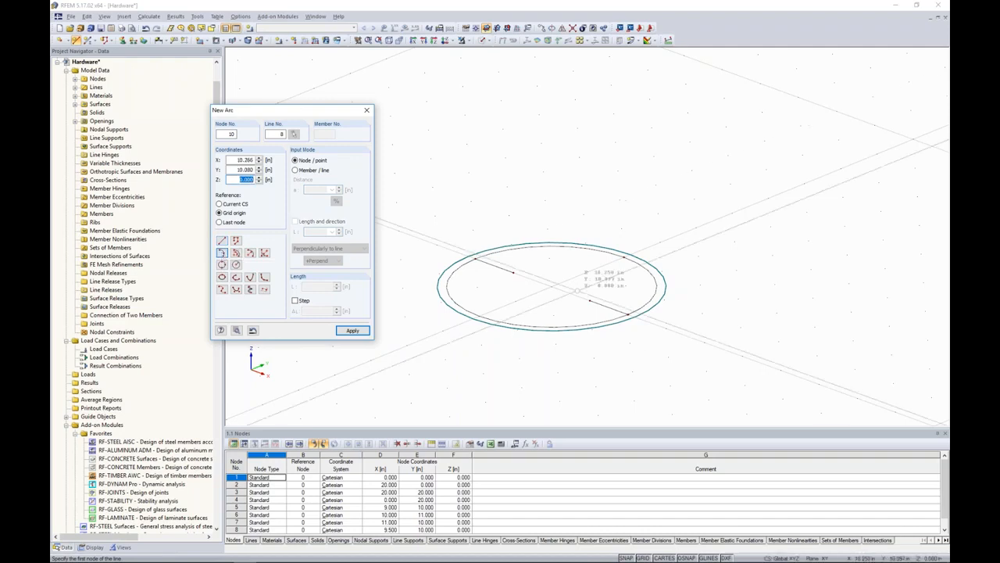
click(539, 271)
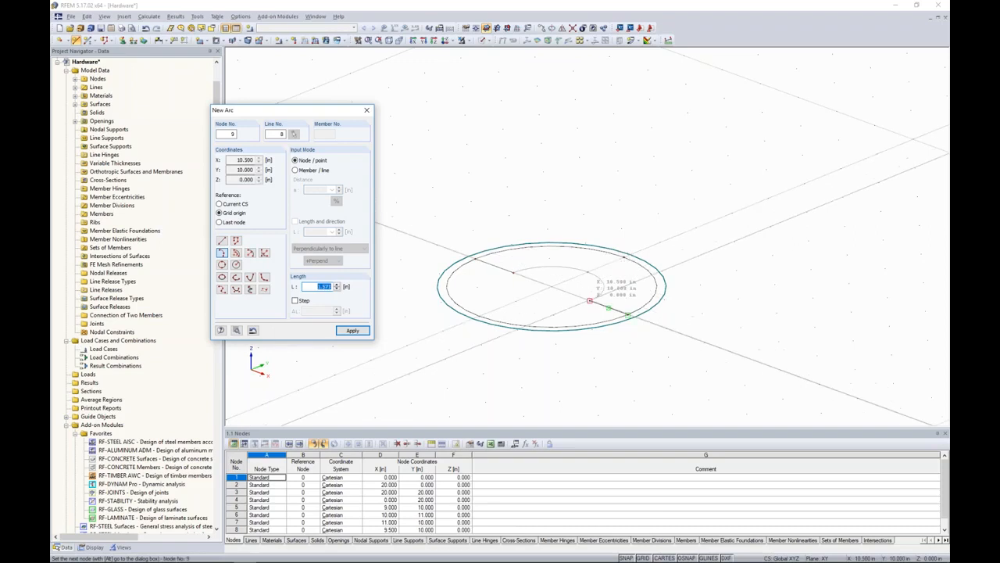
click(586, 289)
scroll(570, 317, up, 4)
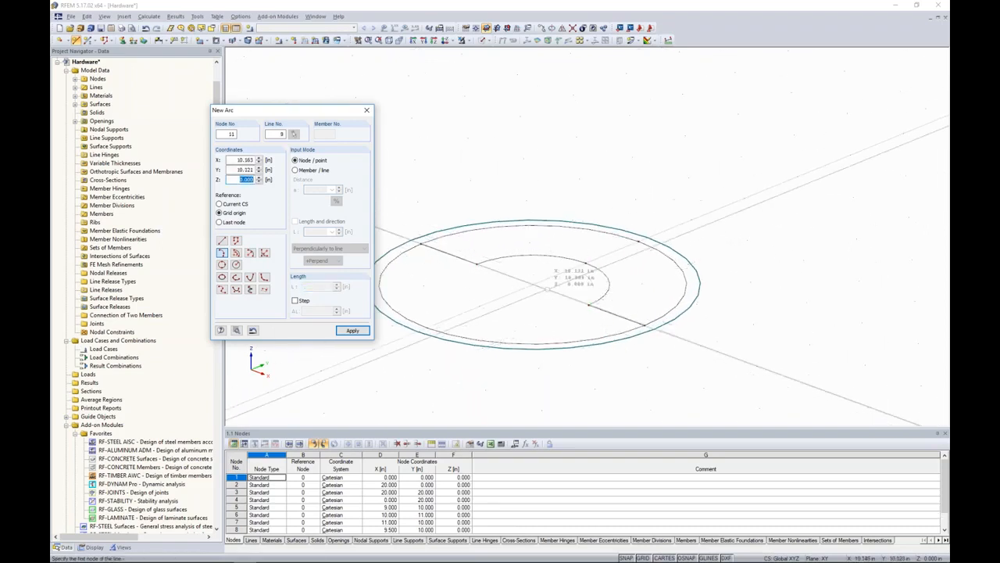
click(478, 286)
click(588, 305)
click(589, 305)
key(Escape)
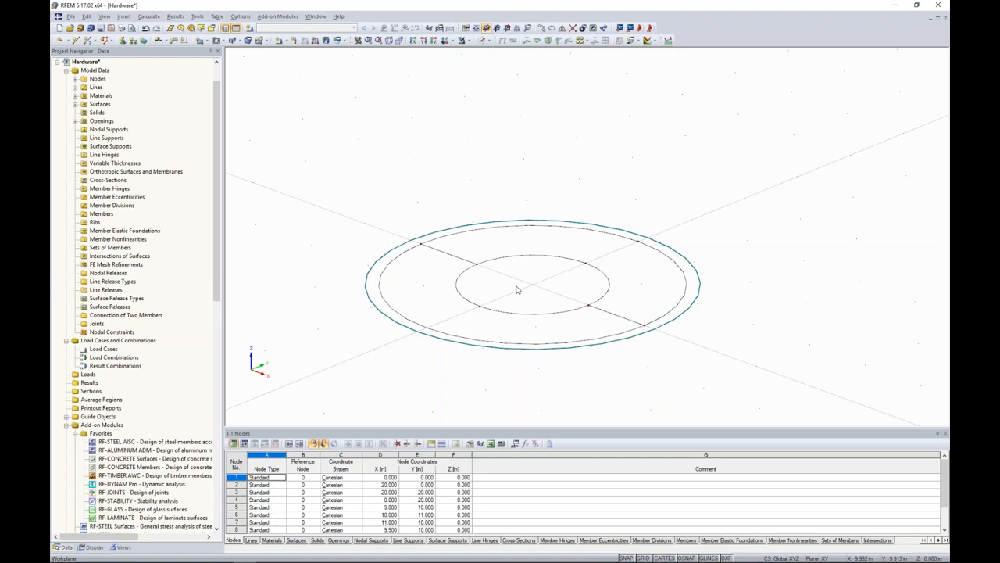
Connect the two radial lines with the opening's circle at their outer ends, and show the model in wireframe.
scroll(516, 289, down, 1)
ctrl+middle_drag(555, 299, 502, 327)
scroll(503, 328, down, 1)
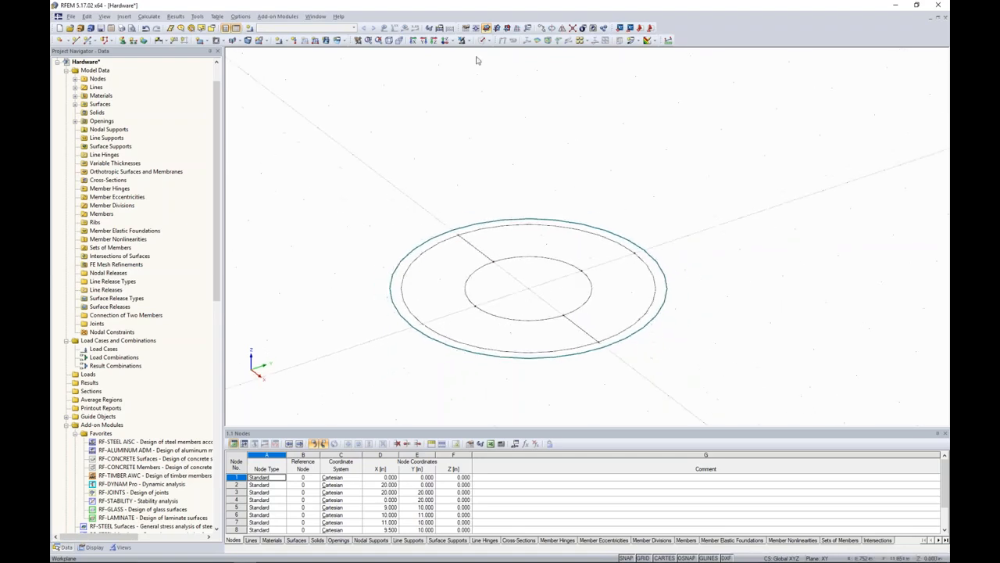
click(483, 40)
click(495, 72)
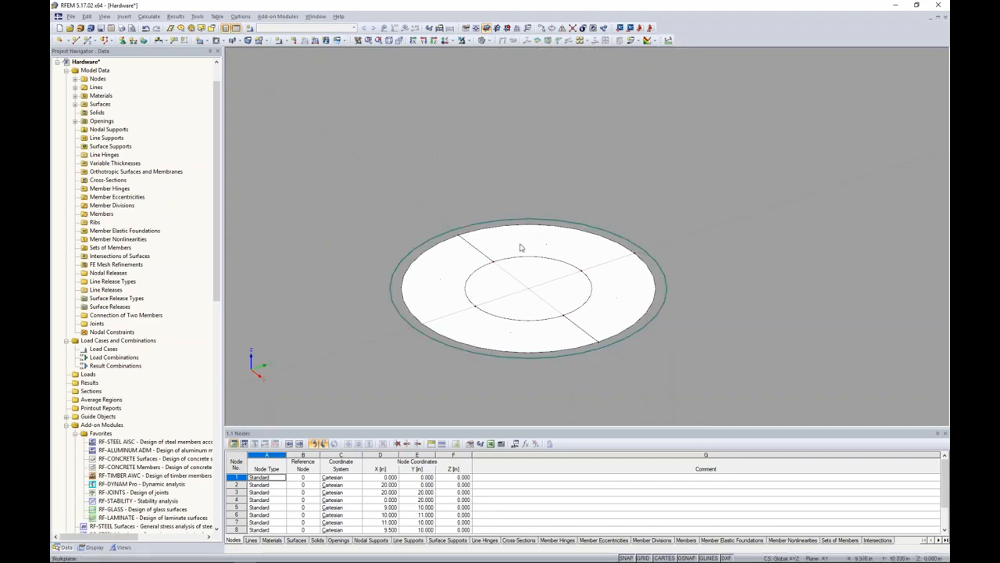
click(572, 28)
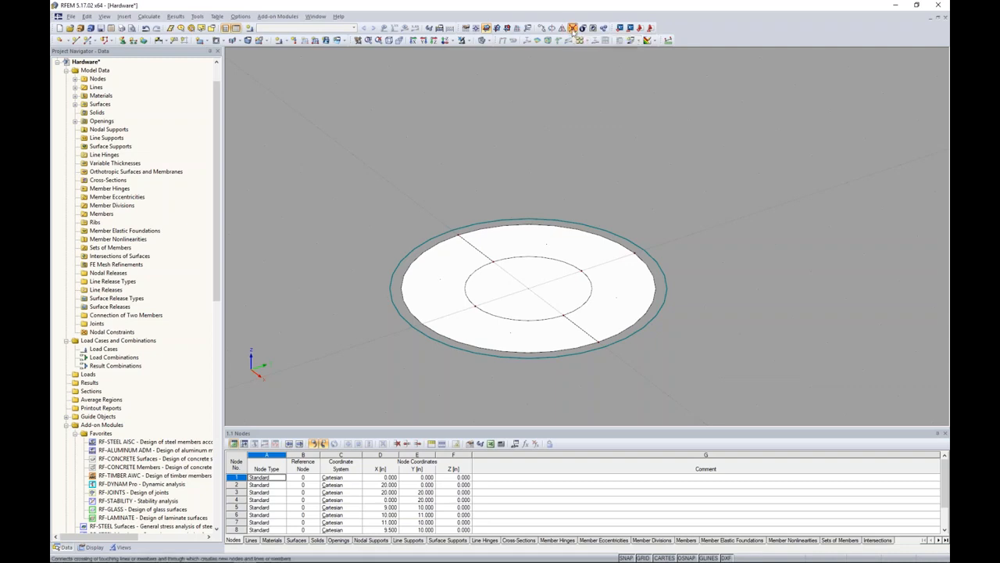
drag(464, 259, 435, 217)
drag(591, 323, 622, 362)
click(629, 303)
click(489, 40)
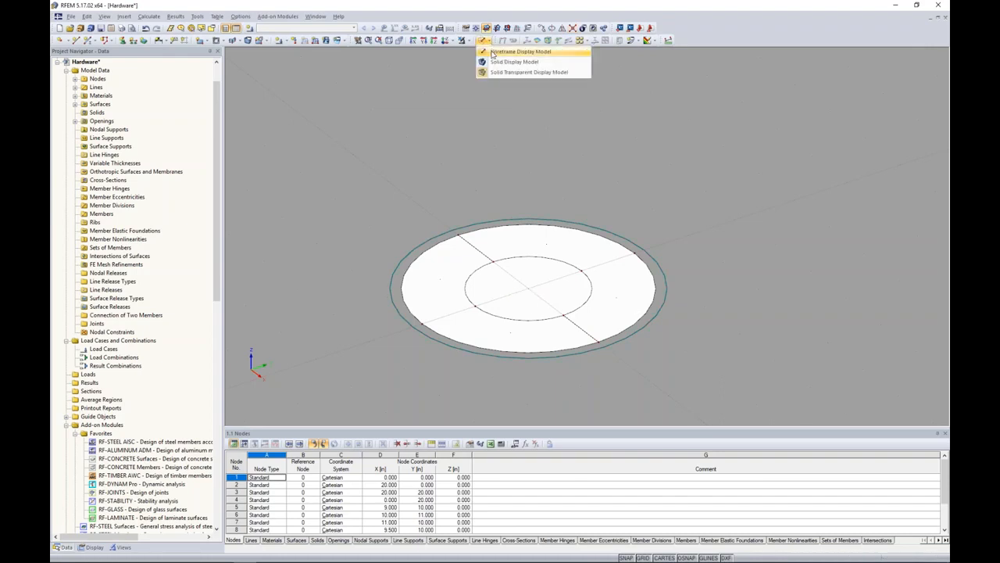
click(492, 51)
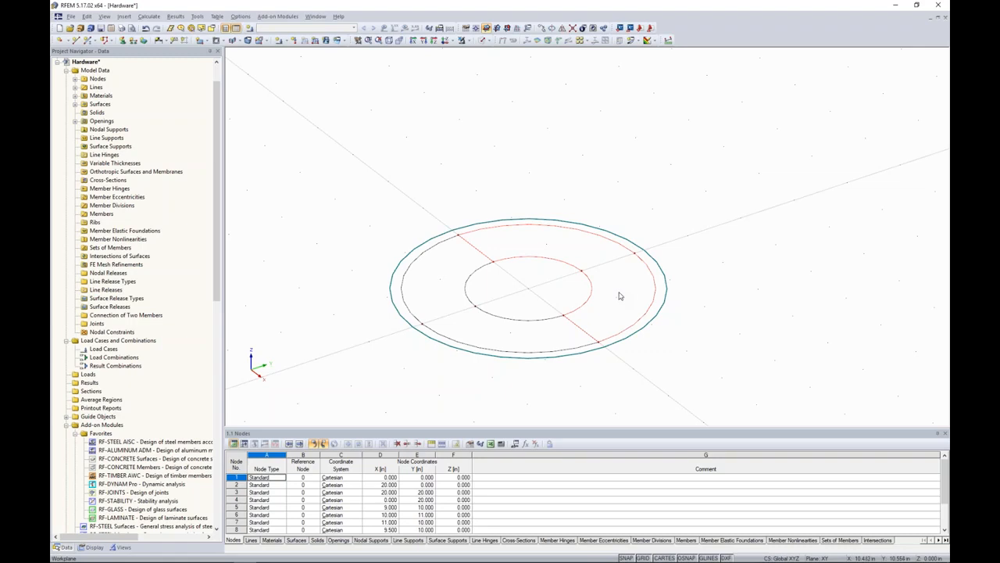
Create a half-ring surface with standard stiffness, Concrete f'c = 4000 psi and 0.68 in thickness from its two arcs and two straight boundary lines.
click(208, 42)
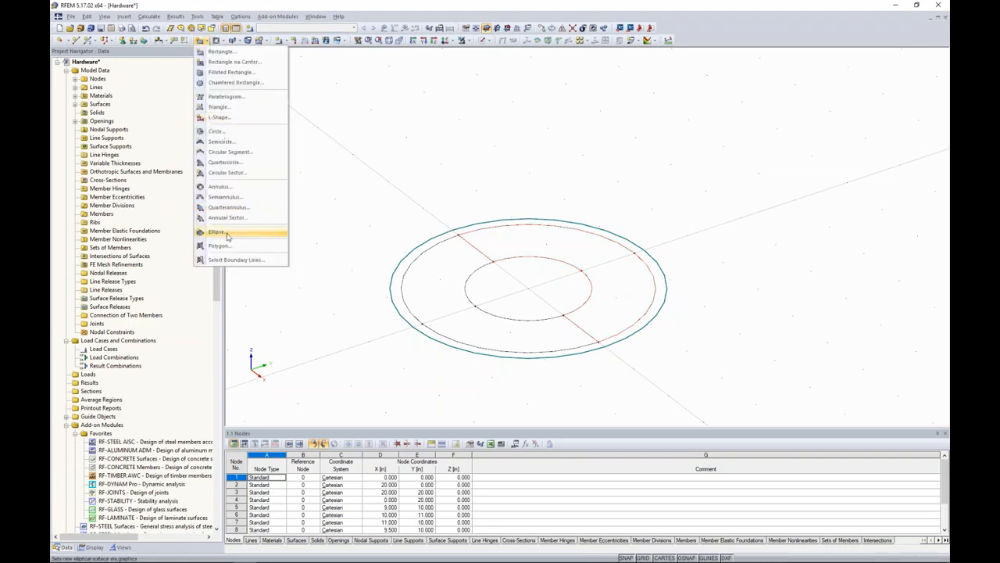
click(233, 260)
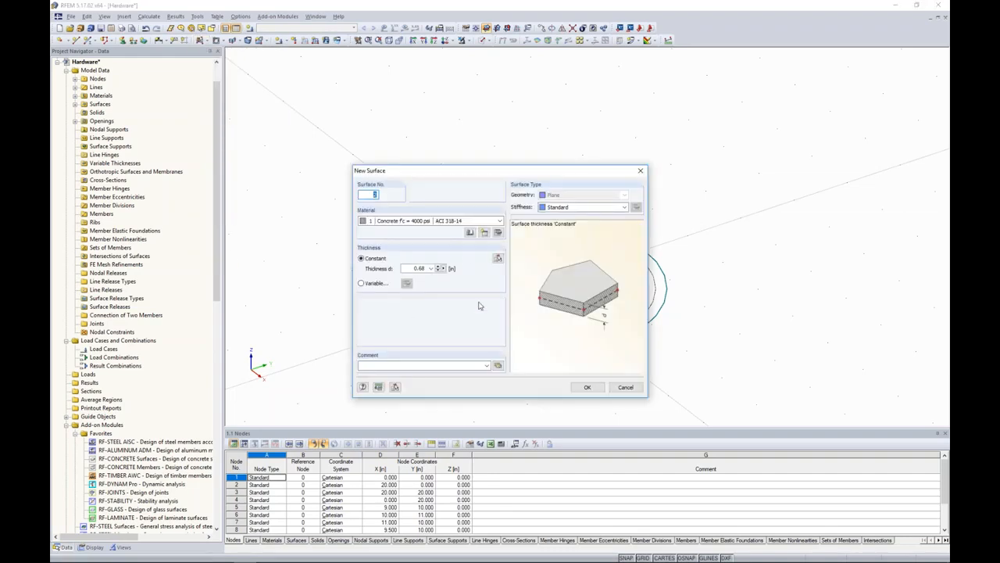
click(587, 387)
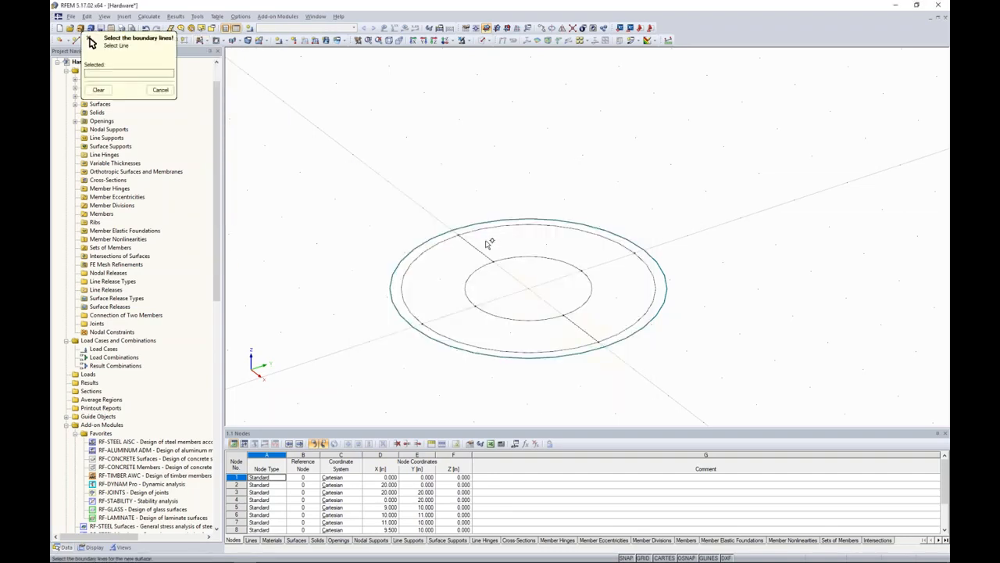
click(506, 227)
click(505, 226)
click(582, 328)
click(577, 309)
key(Escape)
Show the model in a solid rendering and extrude the half-ring surface into a solid 0.118 in high.
click(483, 39)
click(494, 73)
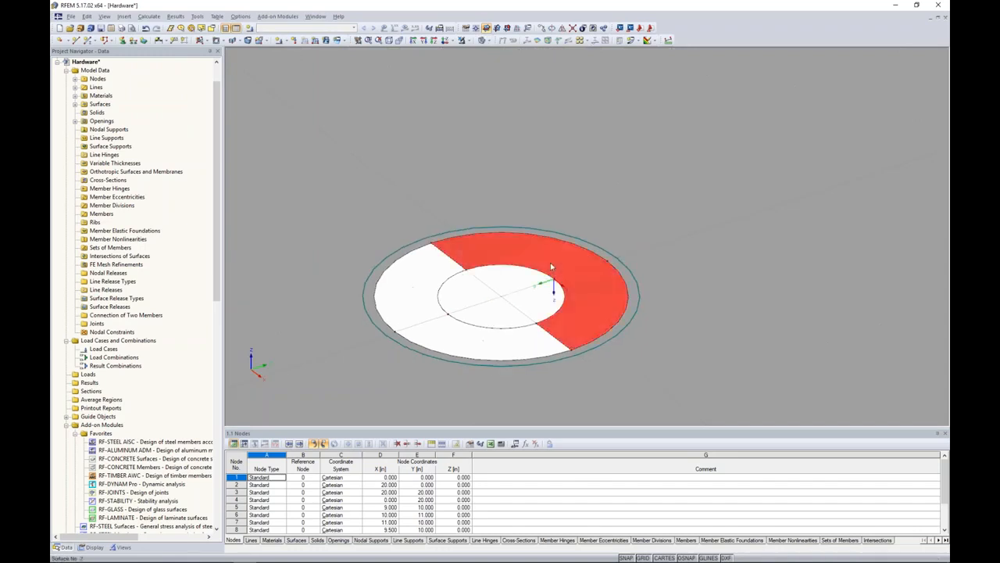
right_click(552, 268)
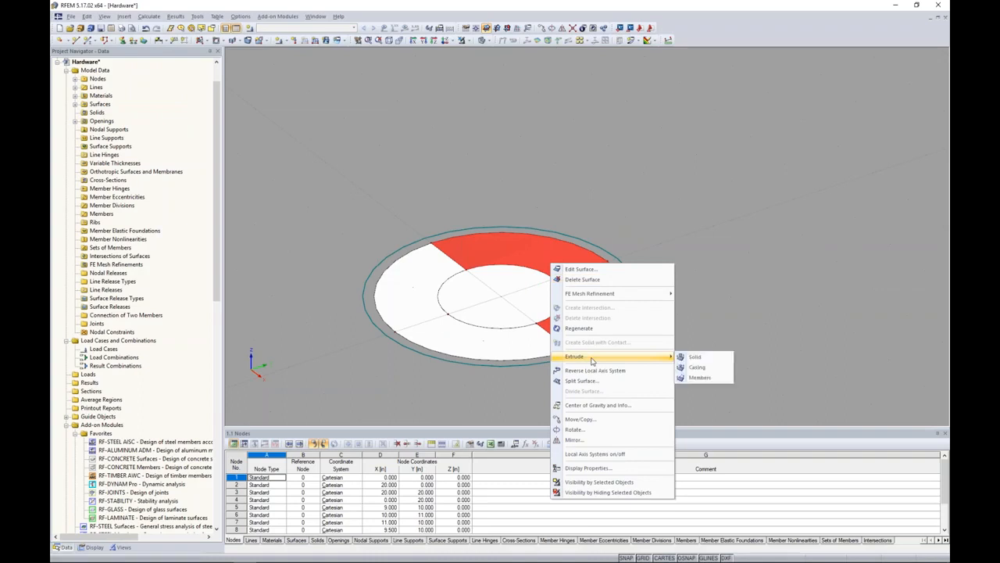
click(684, 357)
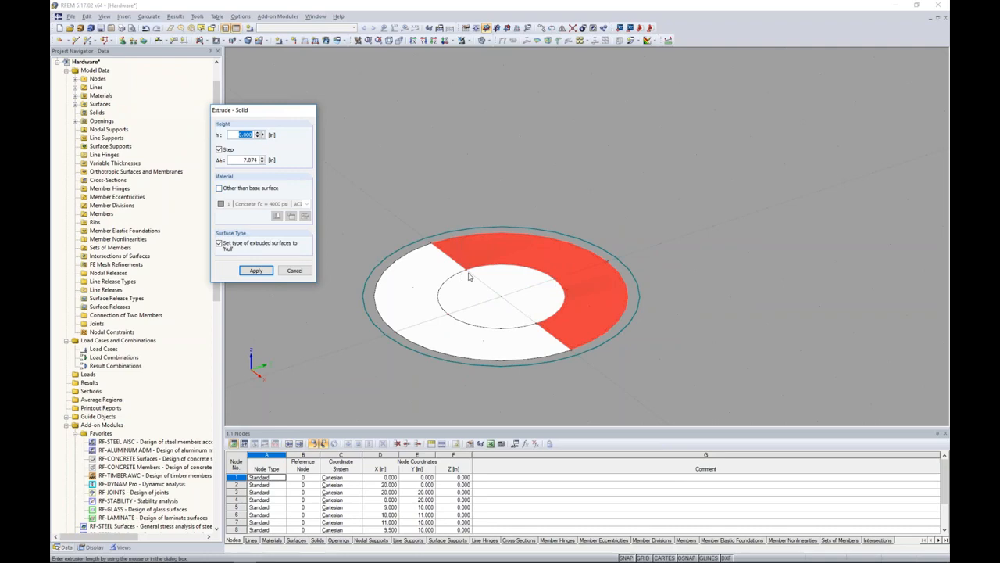
key(super+Tab)
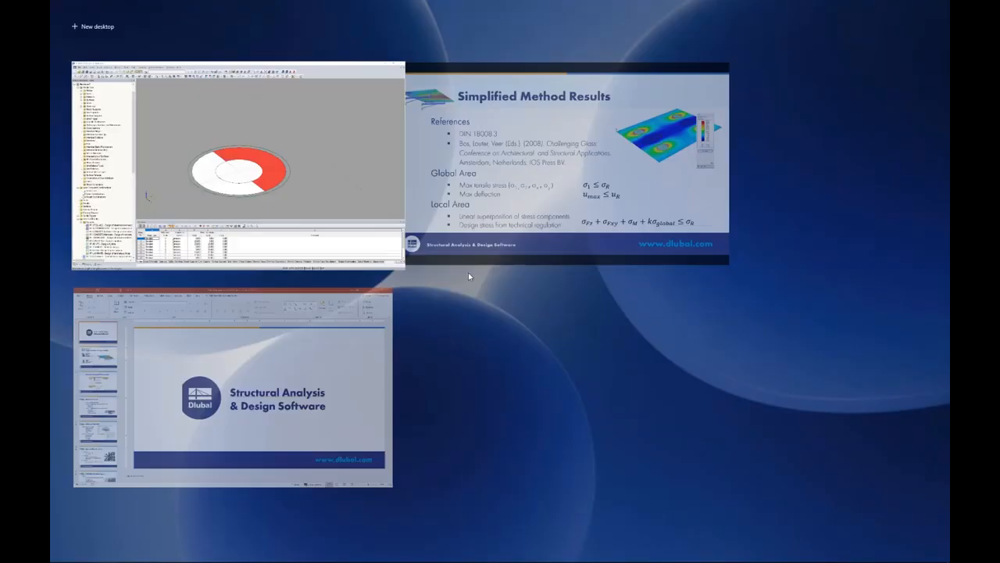
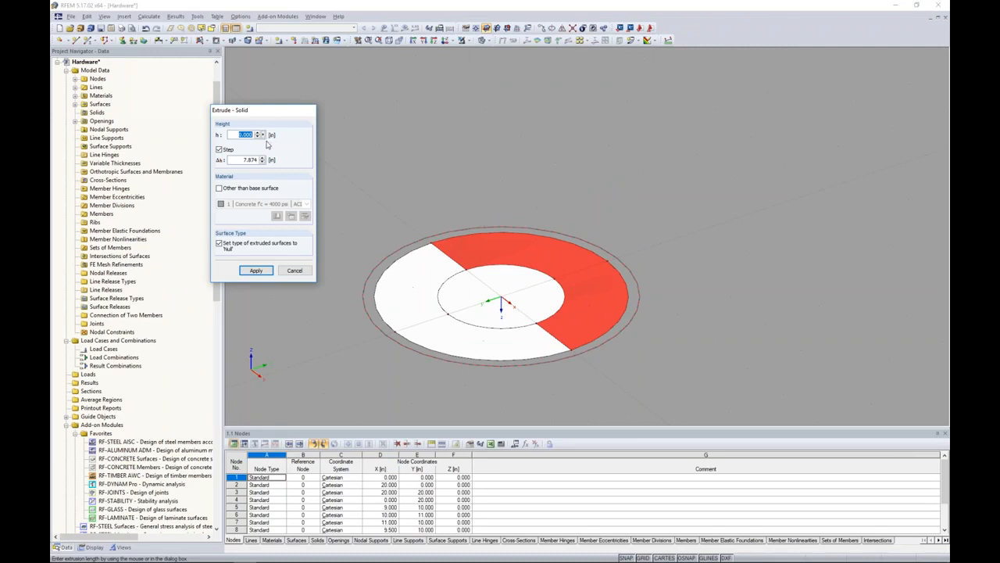
text(1.118)
click(256, 270)
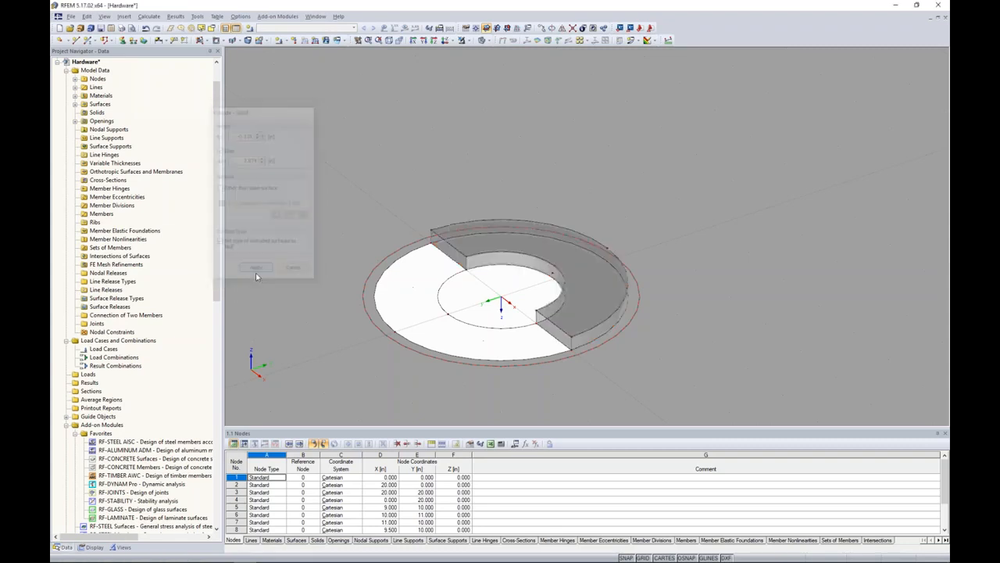
Open the extruded half-ring solid for editing and change its solid type to Contact.
ctrl+middle_drag(531, 267, 511, 286)
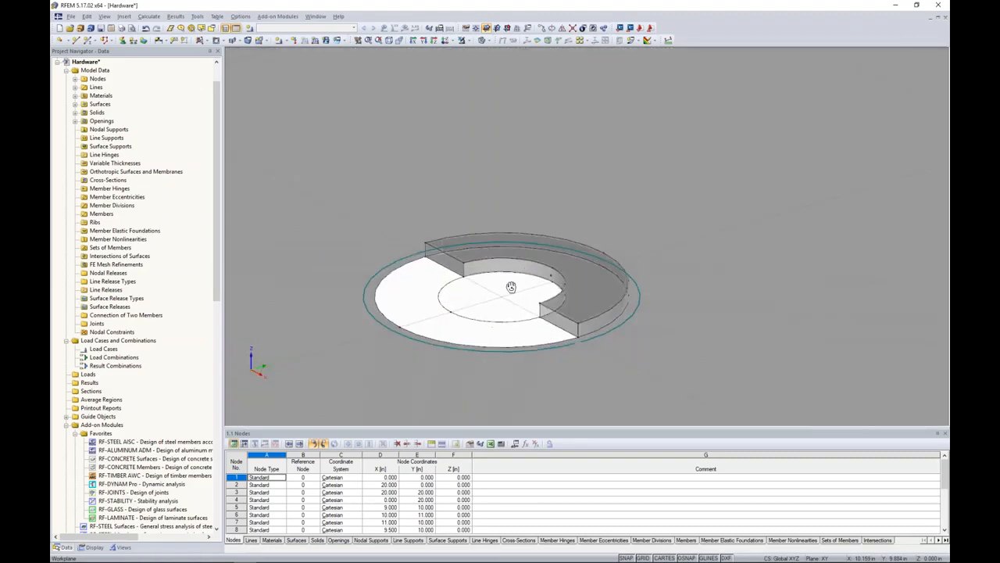
double_click(554, 277)
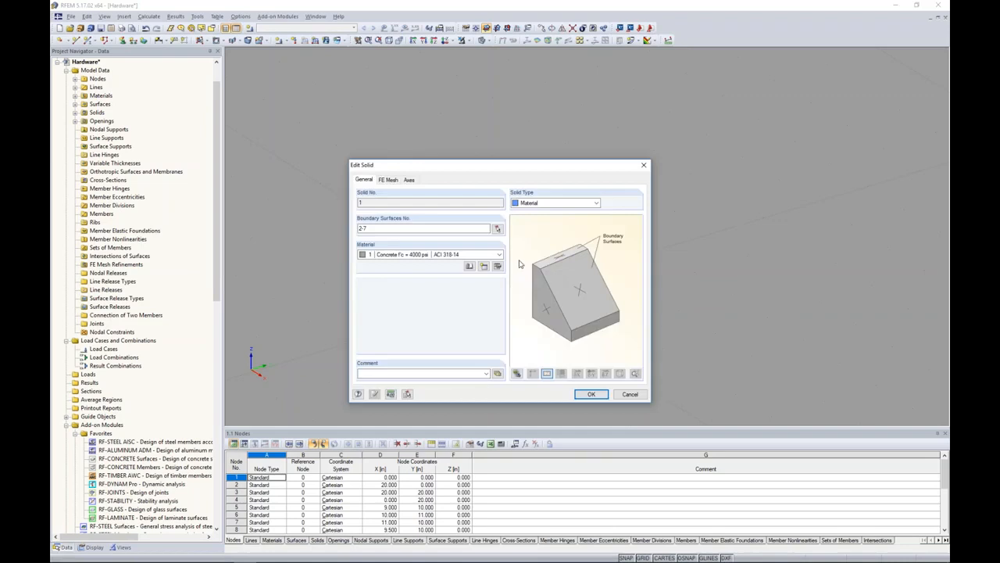
click(544, 204)
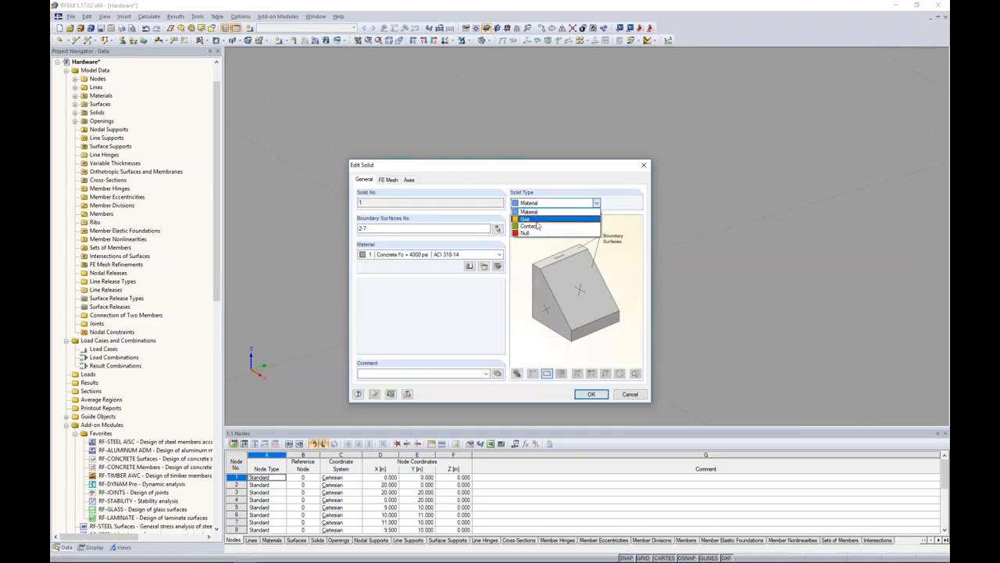
click(537, 226)
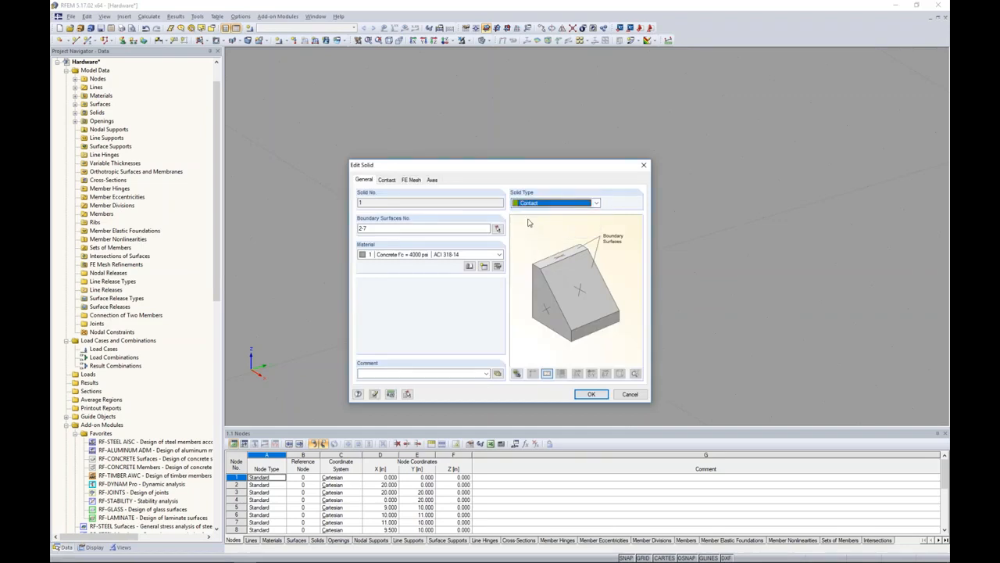
Assign the Glassline GmbH Fitting material to the solid from the Glass and Foil group's Foil category, checking its material properties.
click(470, 267)
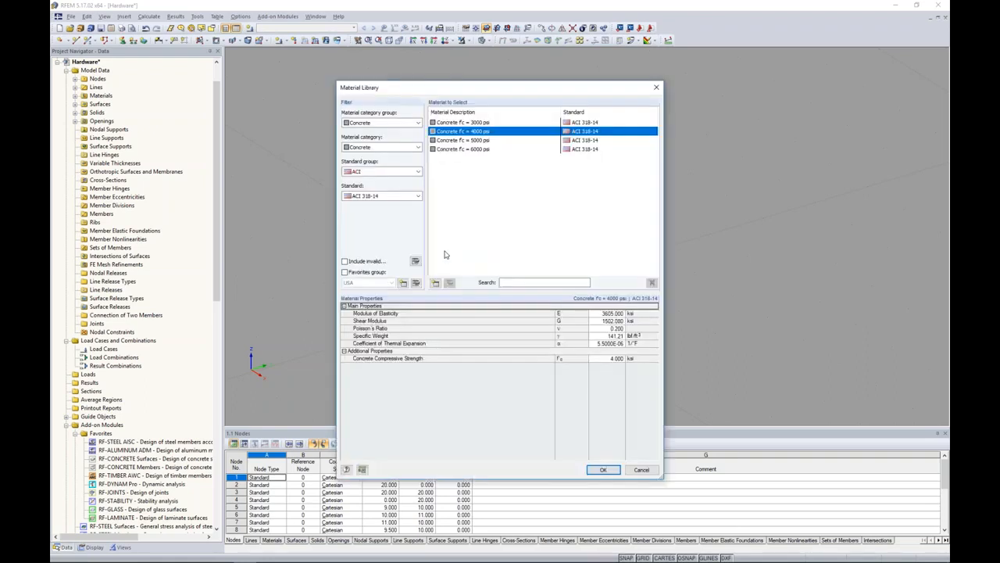
click(386, 123)
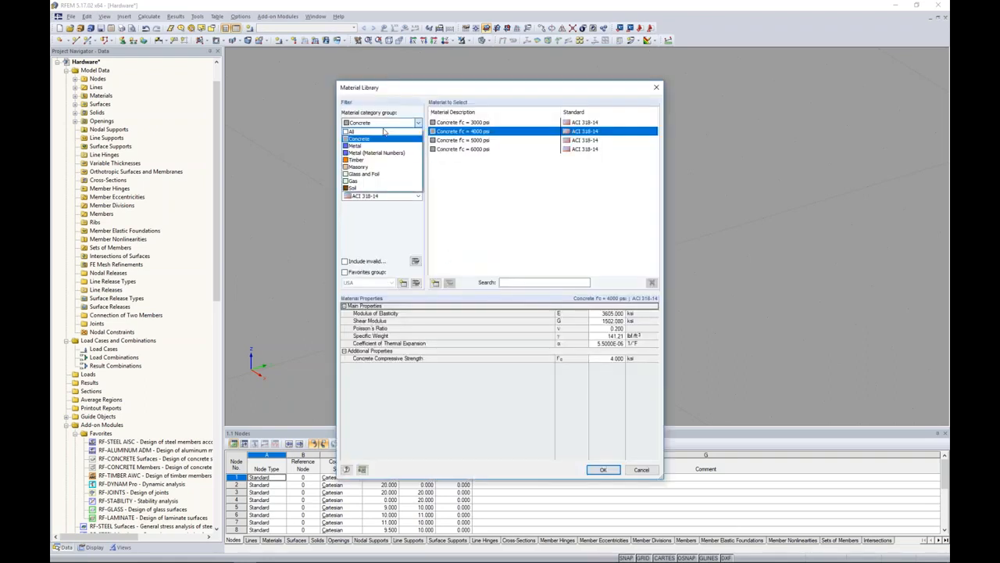
click(372, 179)
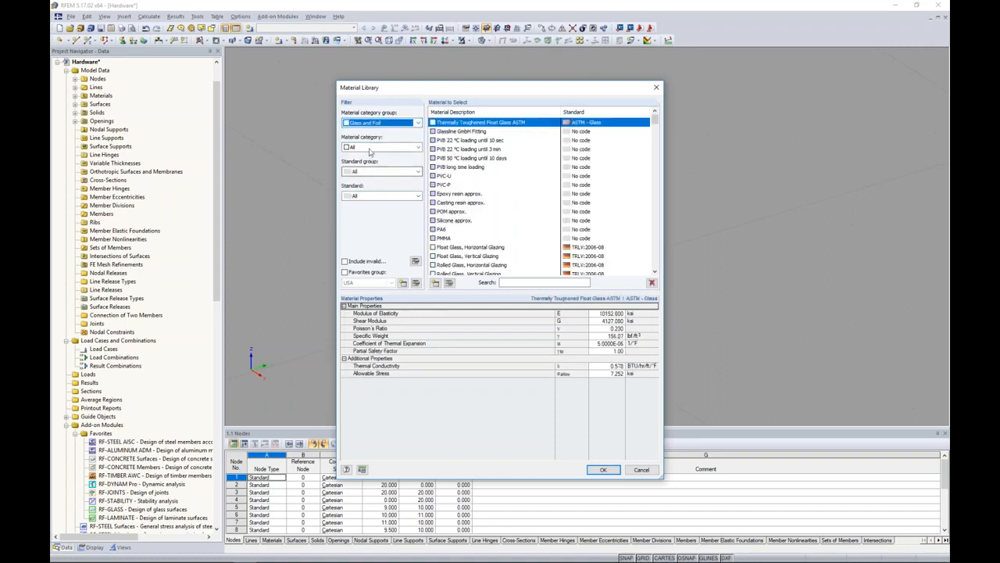
click(372, 147)
click(367, 171)
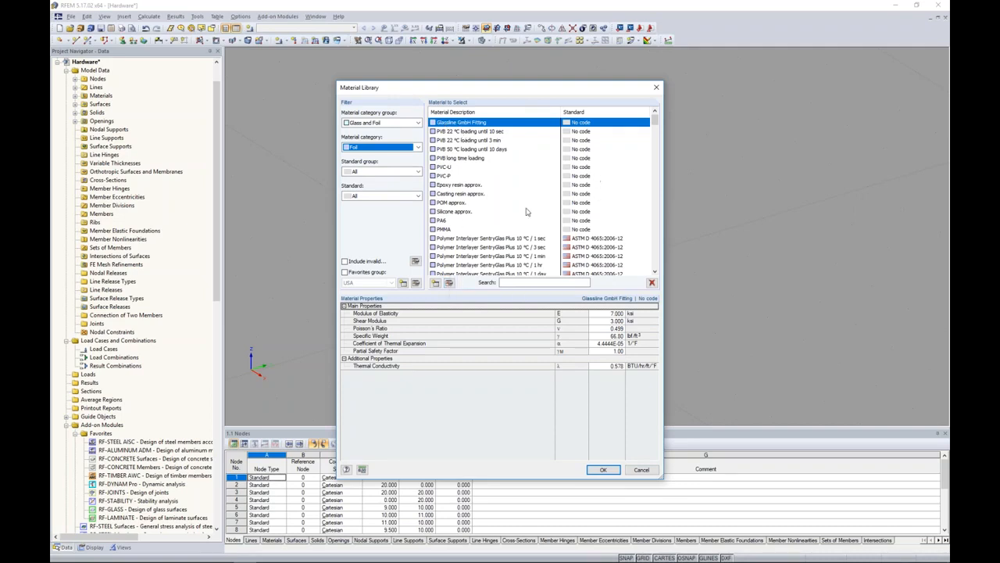
click(448, 282)
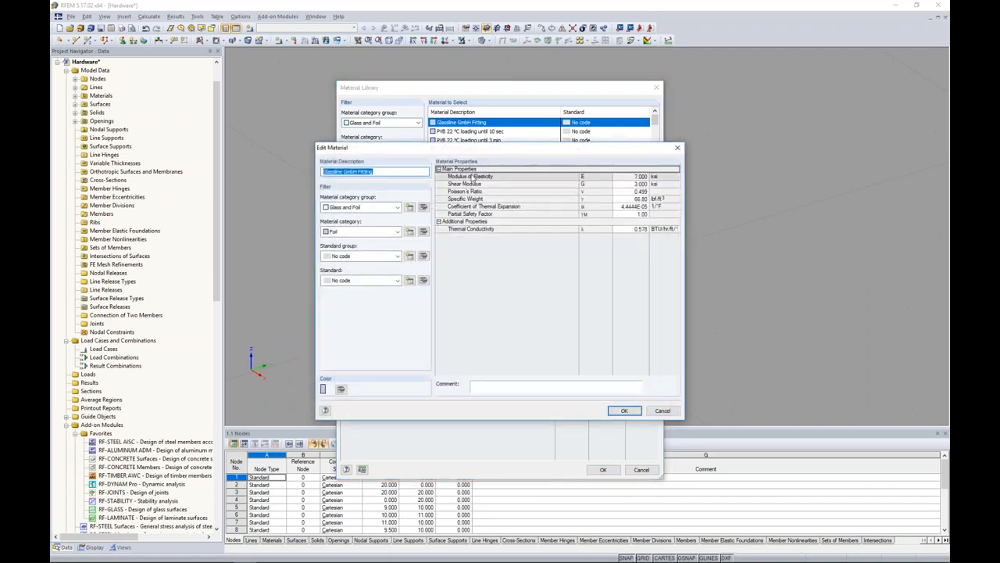
drag(466, 153, 478, 229)
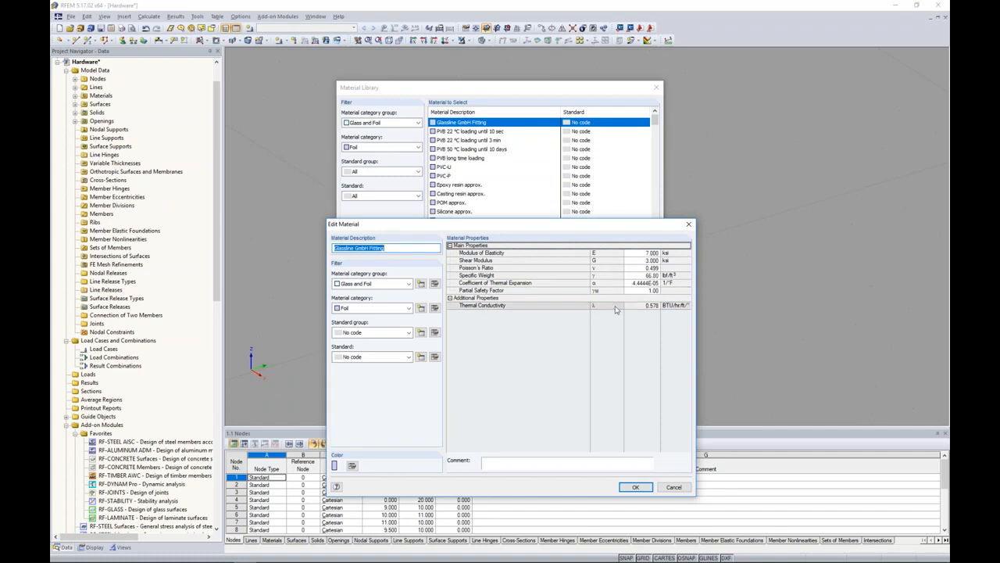
click(673, 487)
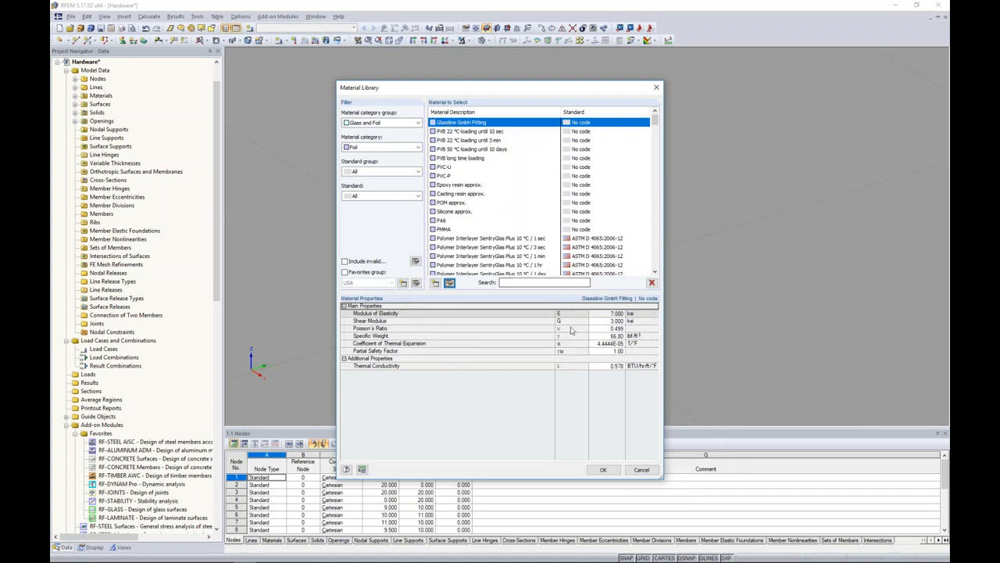
click(603, 469)
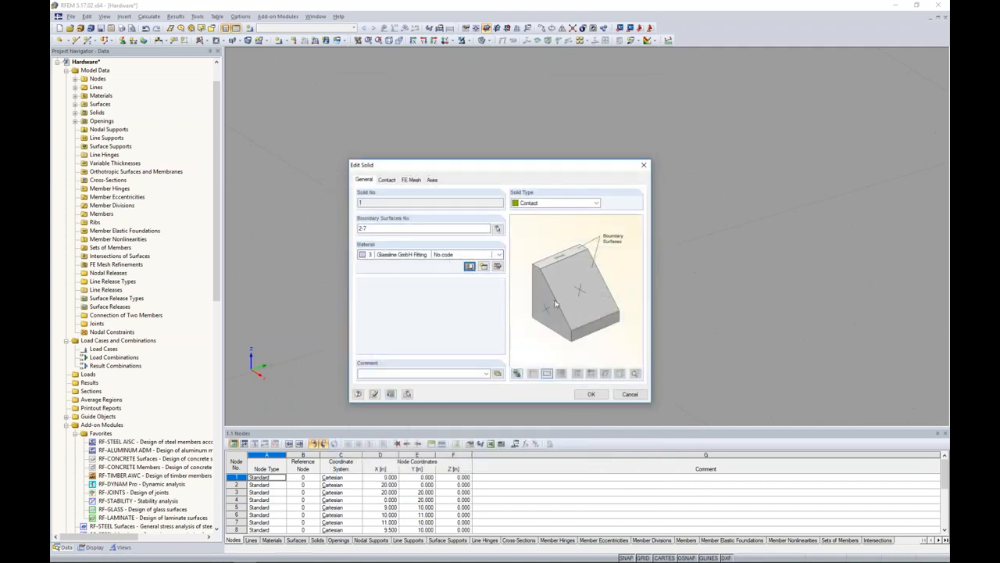
Pick the solid's upper surface as contact Surface A and set the contact perpendicular to the surfaces to Failure under tension.
click(387, 180)
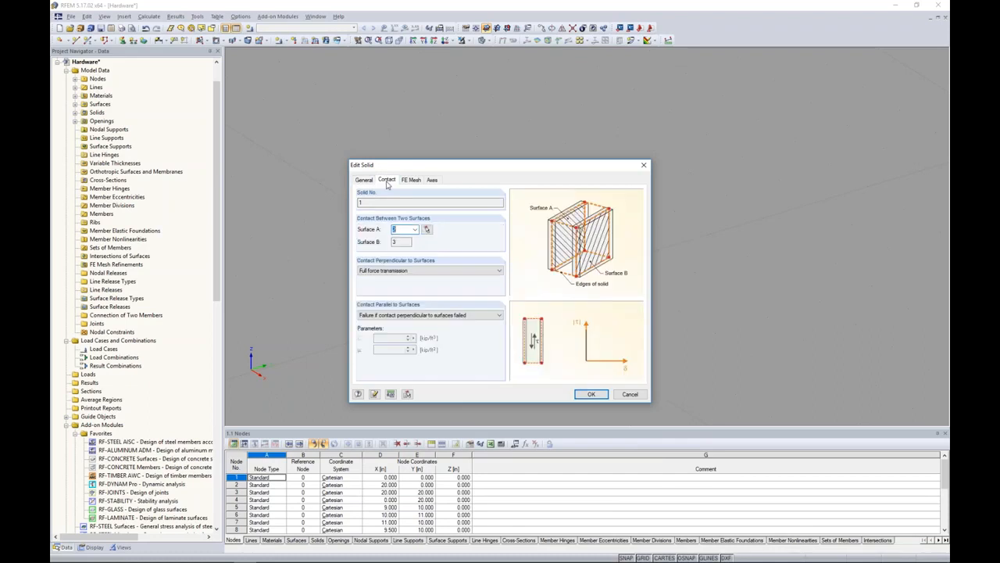
click(427, 229)
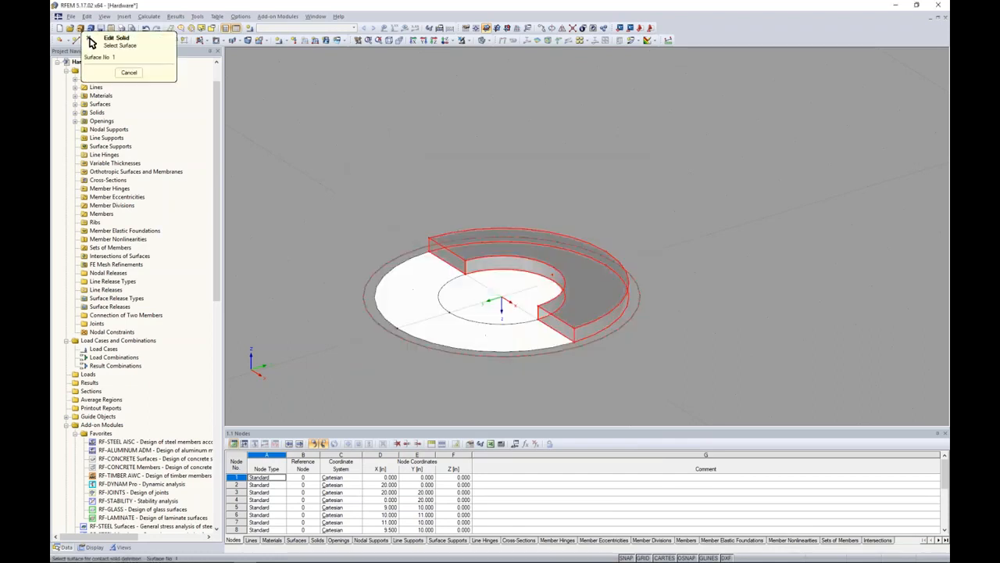
scroll(468, 254, up, 3)
click(468, 254)
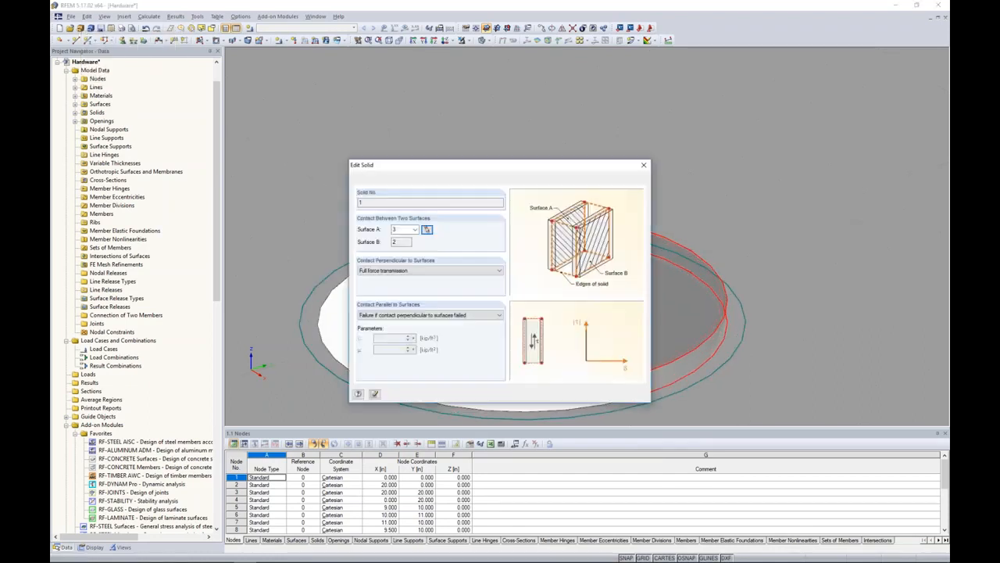
drag(432, 163, 318, 141)
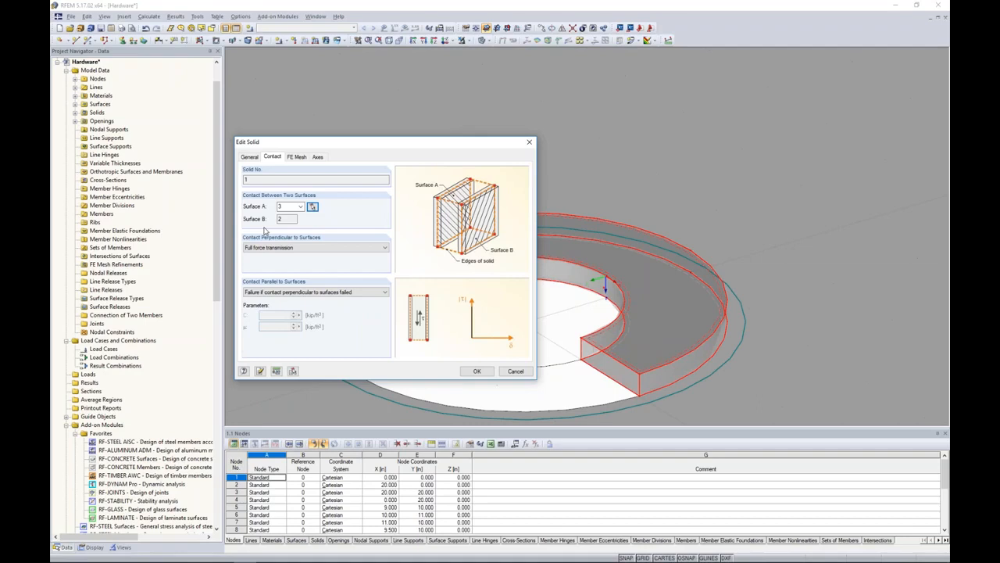
click(296, 247)
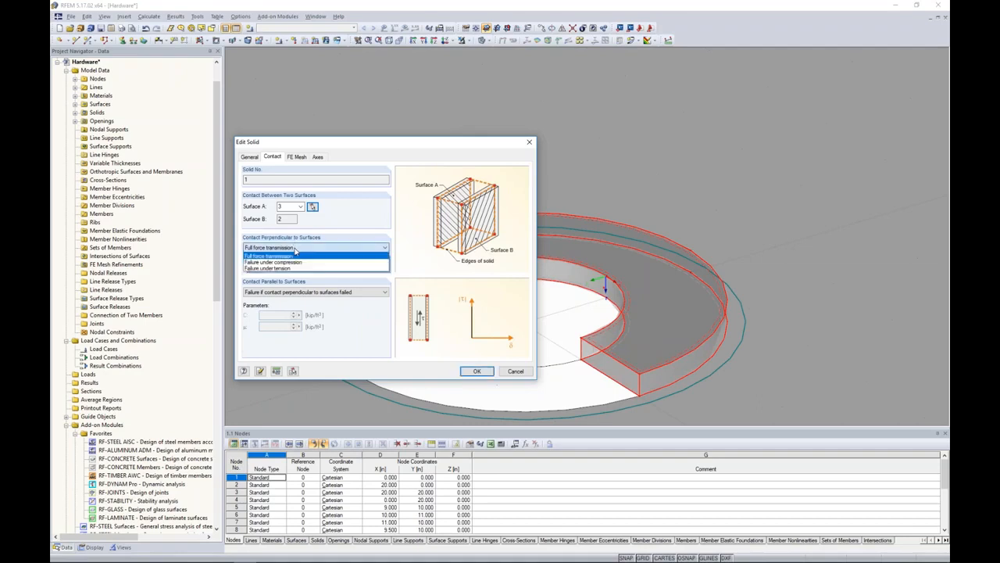
click(290, 268)
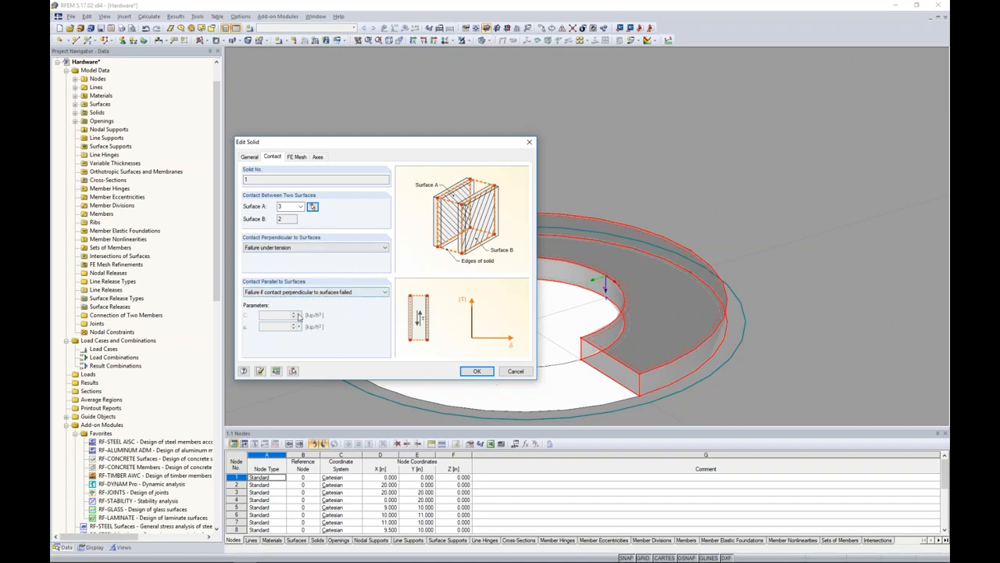
click(476, 371)
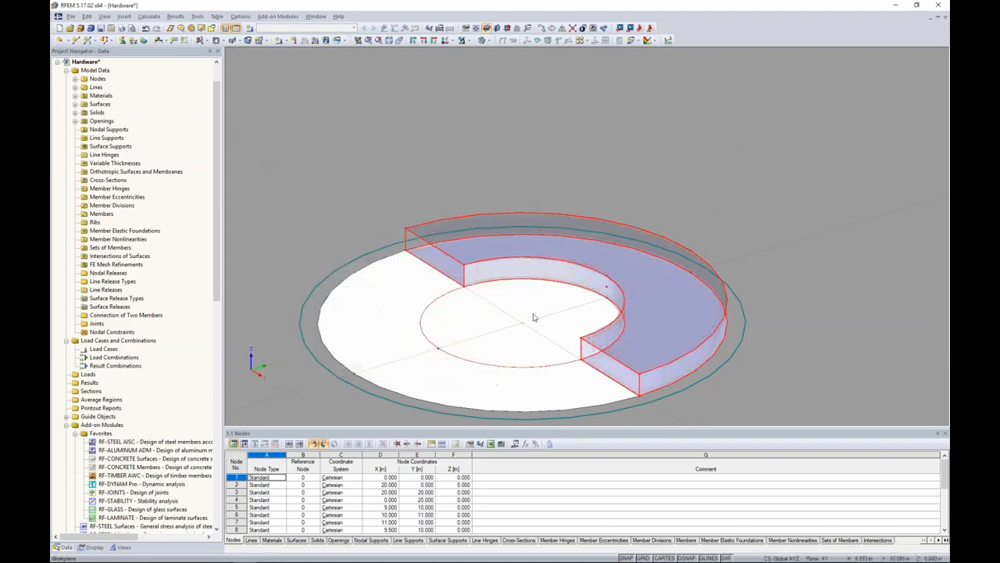
Change the stiffness of the half-ring solid's upper surface to Rigid.
scroll(535, 320, up, 5)
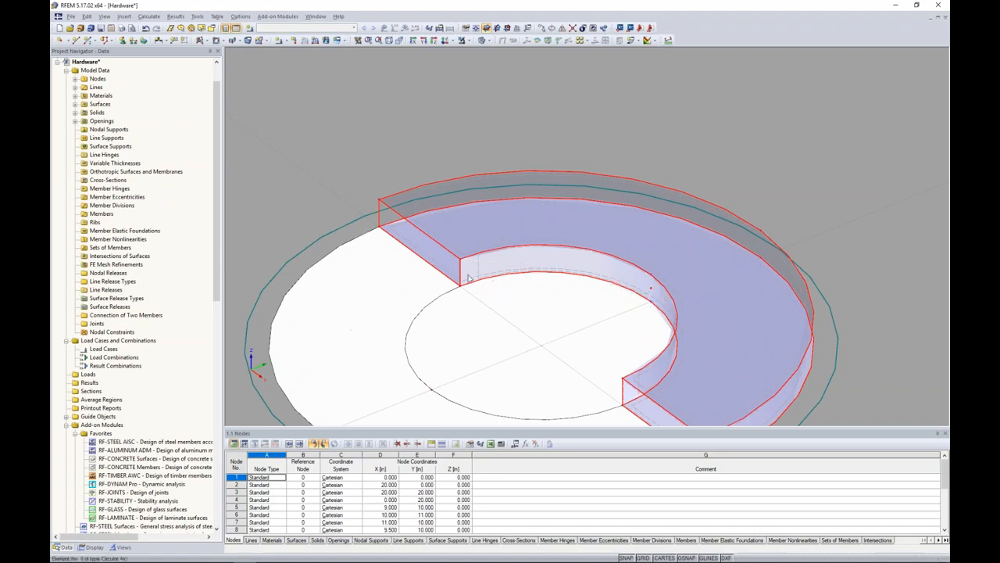
click(463, 256)
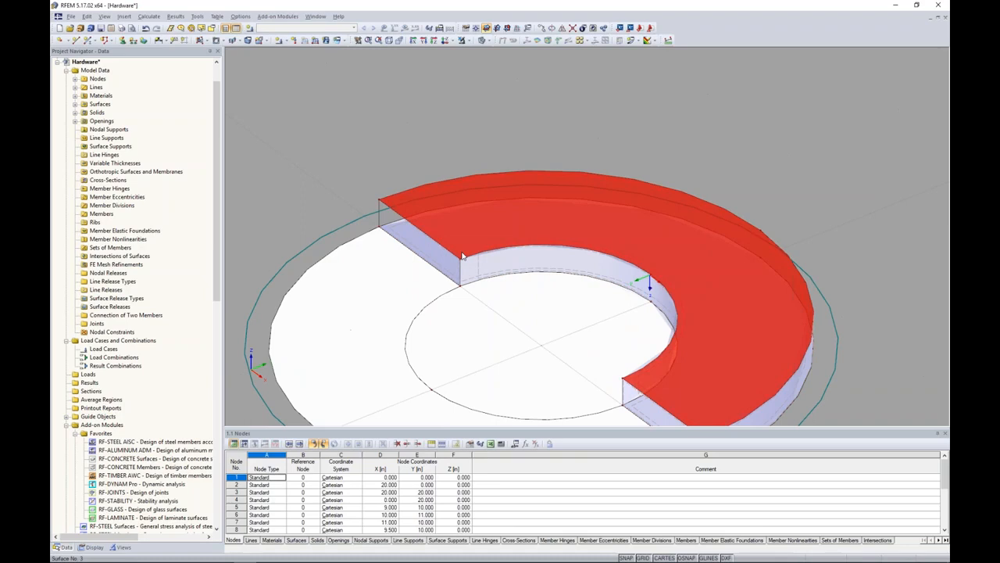
double_click(462, 256)
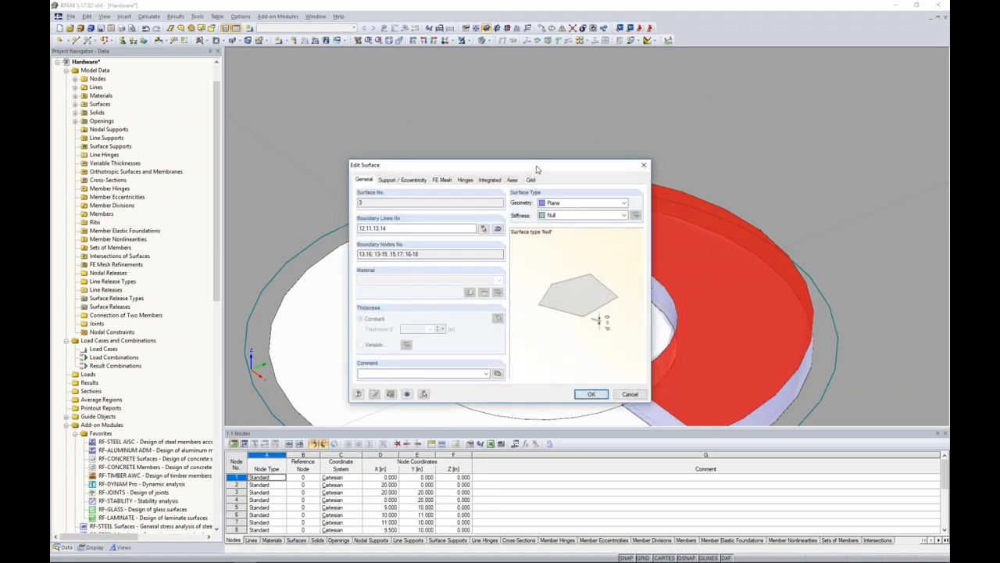
click(573, 215)
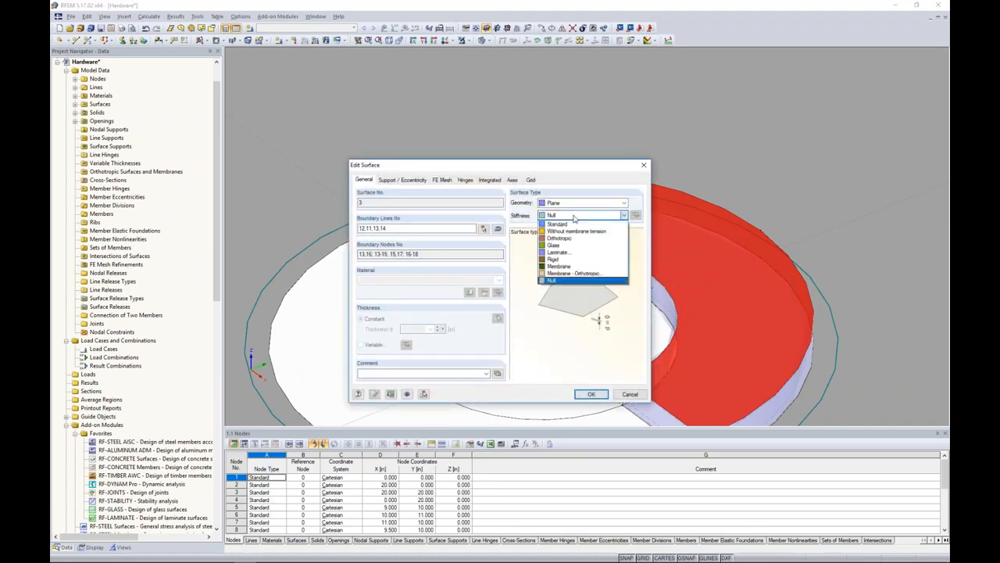
click(571, 260)
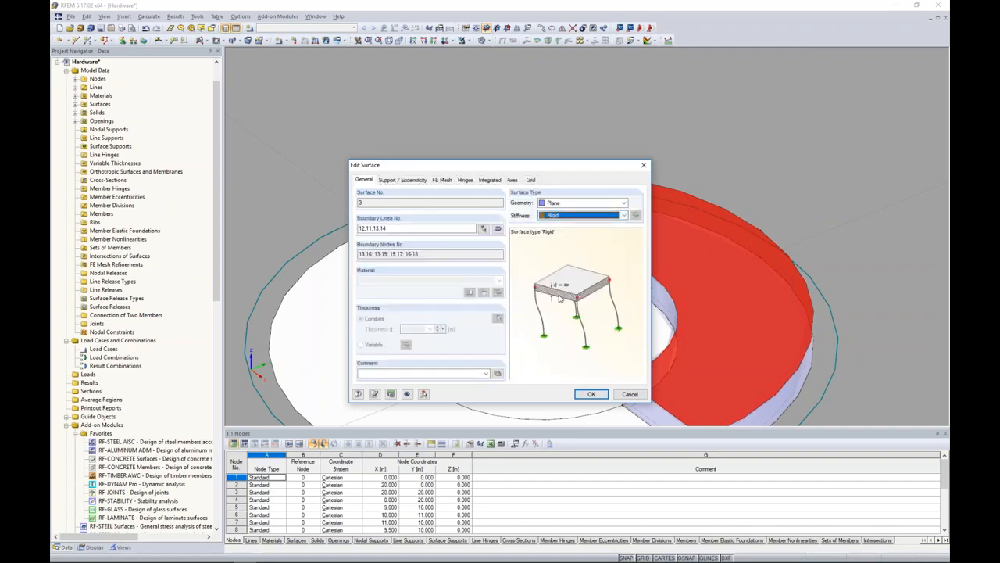
click(591, 394)
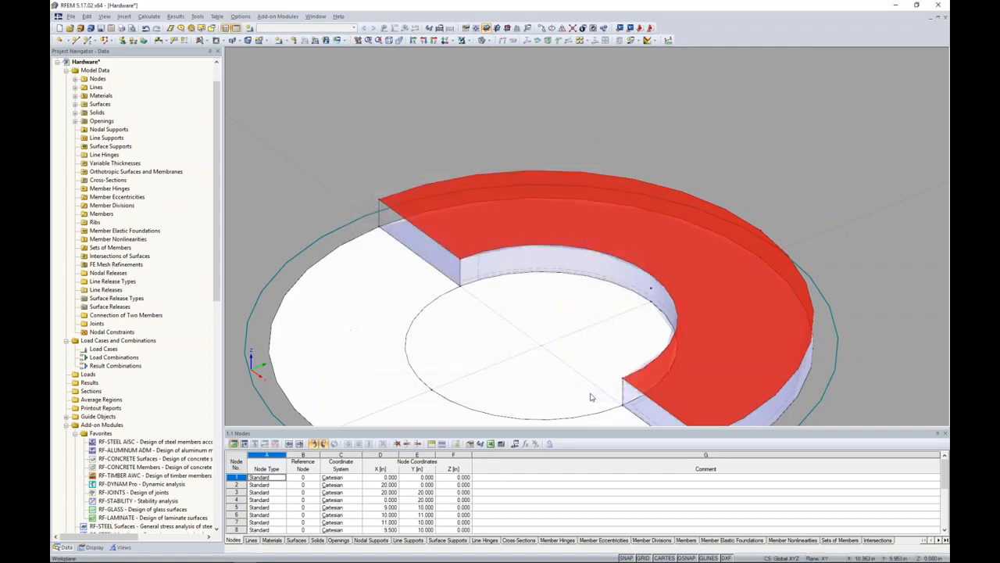
ctrl+middle_drag(592, 397, 628, 215)
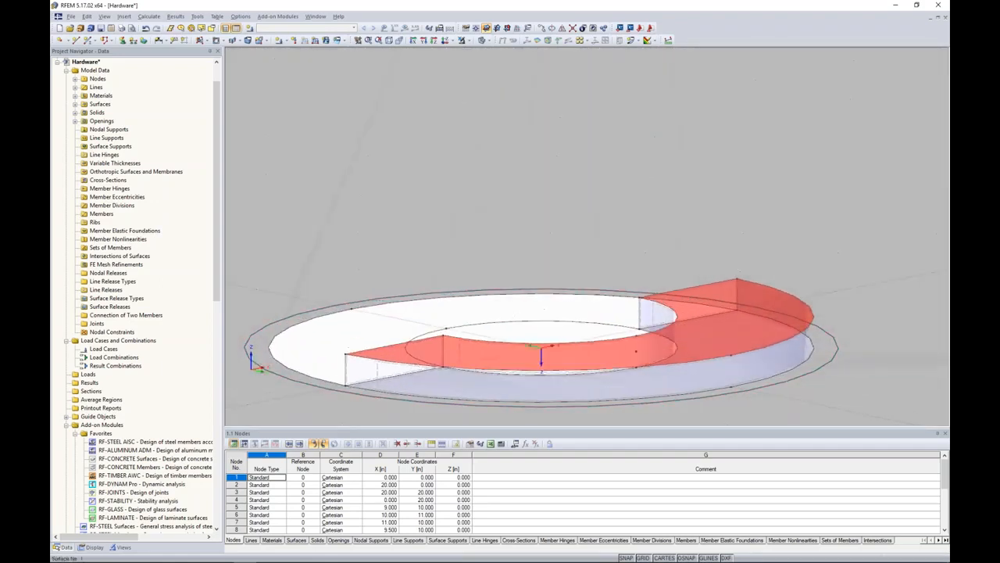
Change the stiffness of the half-ring solid's lower surface to Standard.
click(740, 313)
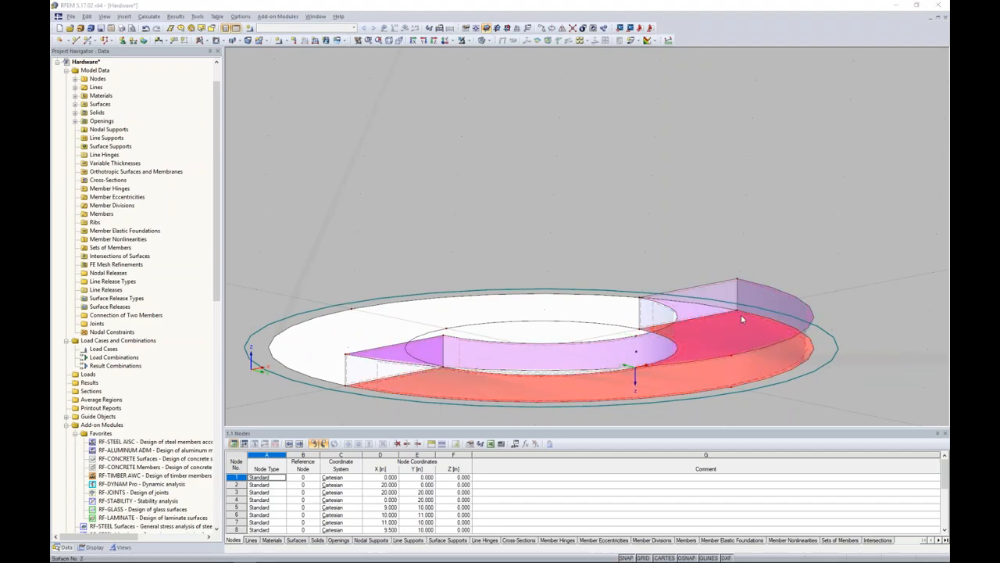
double_click(742, 318)
click(569, 216)
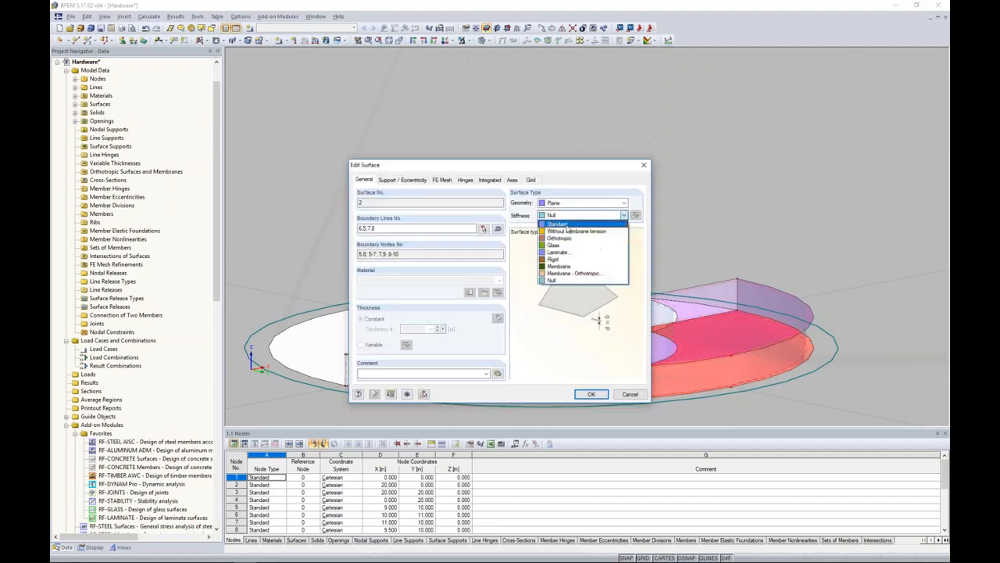
click(566, 226)
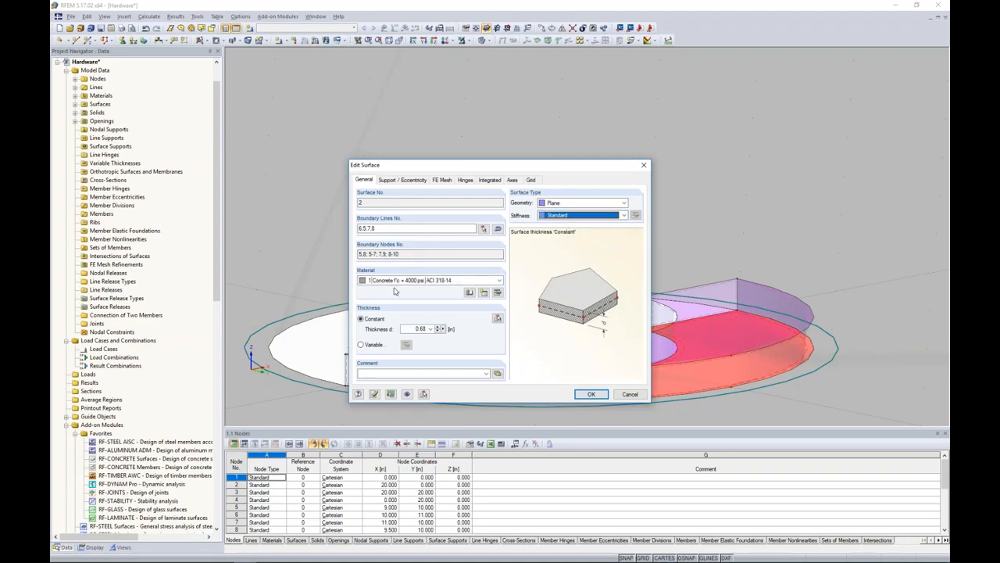
click(586, 396)
Mirror a copy of the half-ring solid about the X-Z plane through the ring's centre at X 10, Y 10, Z 0 in.
ctrl+middle_drag(554, 196, 478, 357)
scroll(480, 348, down, 5)
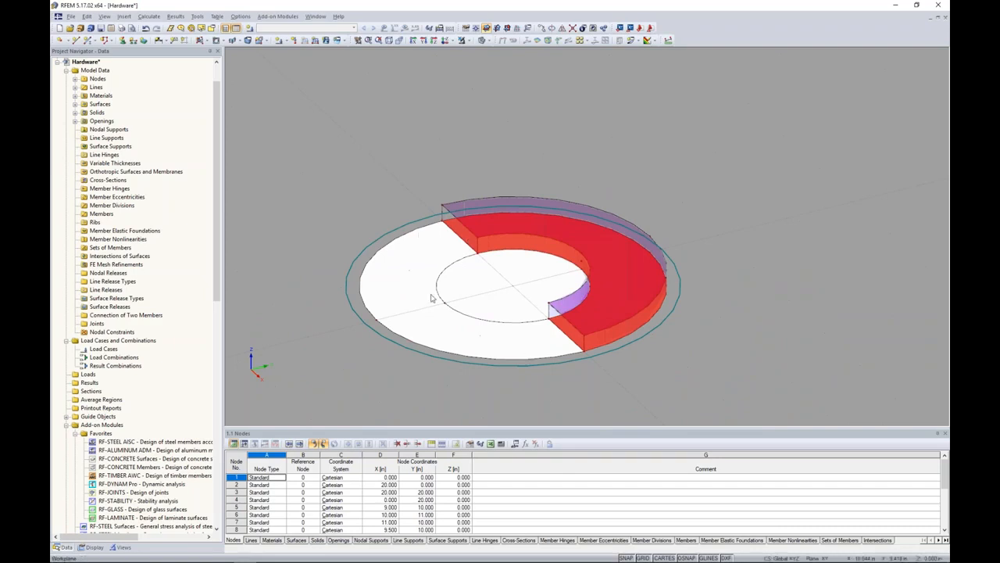
click(486, 41)
ctrl+middle_drag(665, 212, 586, 270)
drag(500, 147, 708, 407)
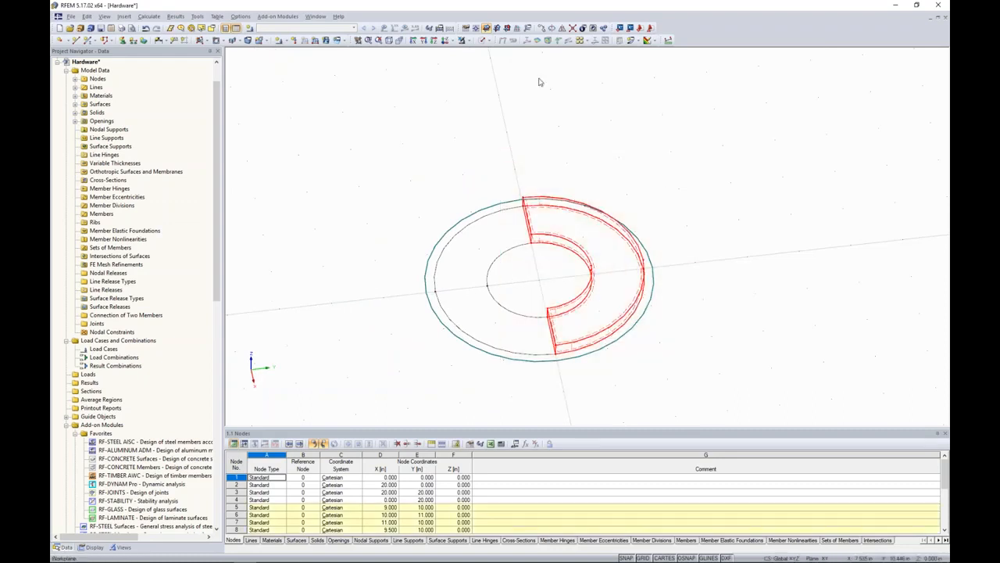
click(562, 29)
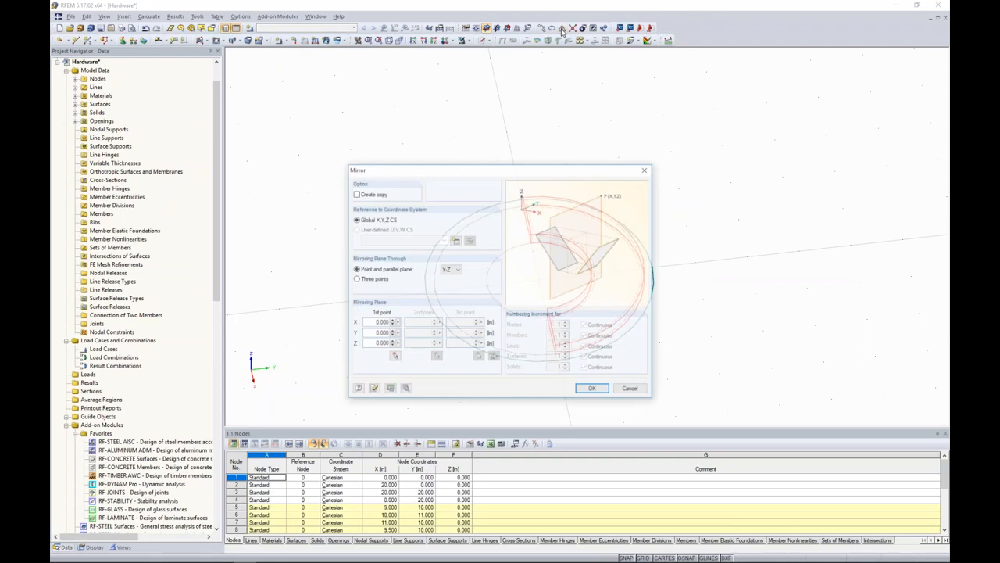
click(356, 193)
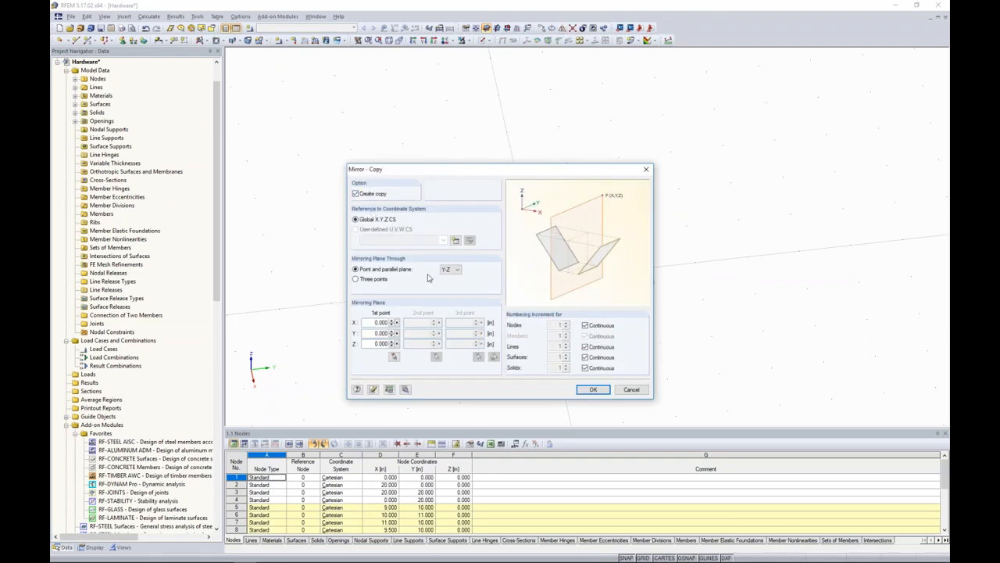
click(447, 271)
click(451, 292)
click(394, 357)
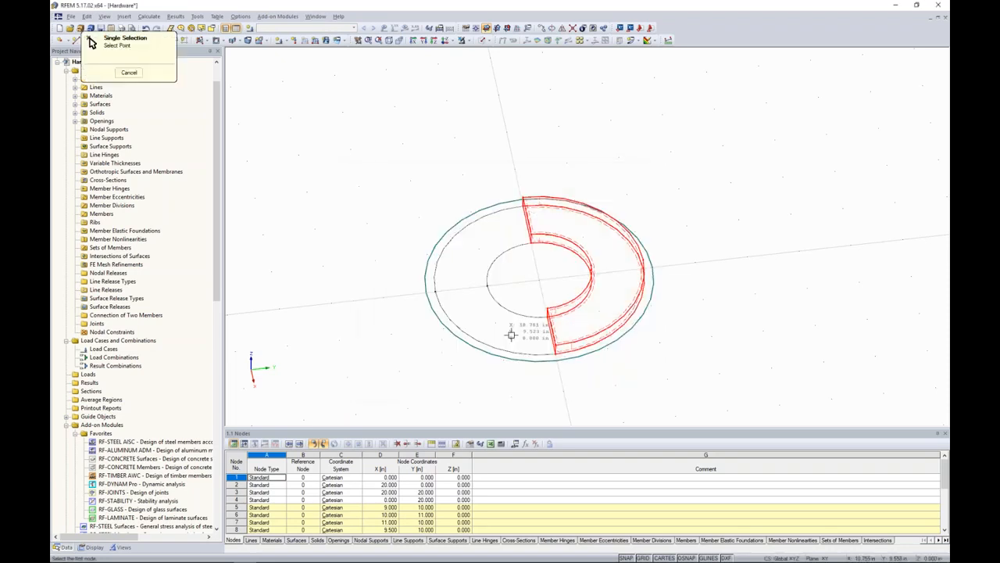
click(541, 281)
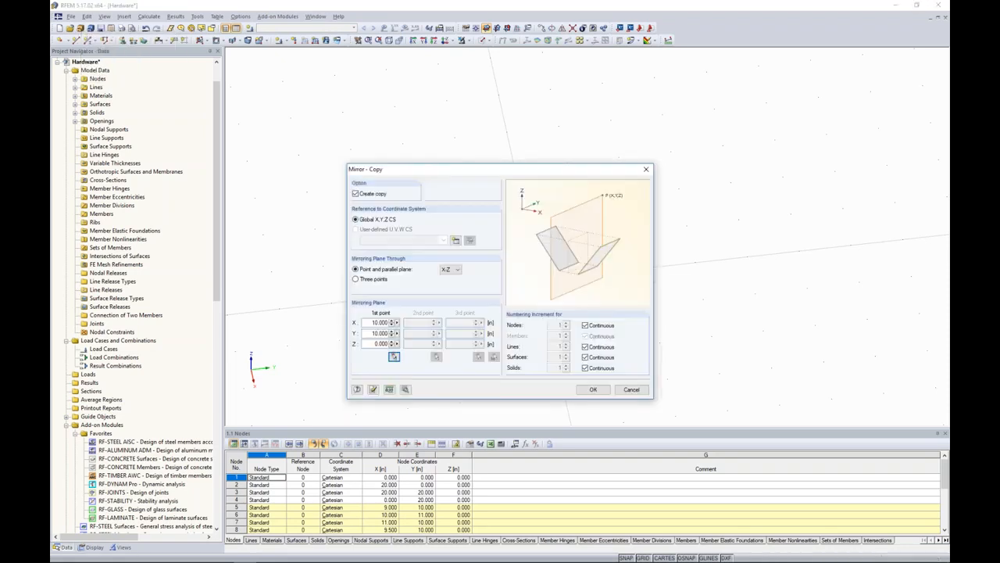
click(592, 390)
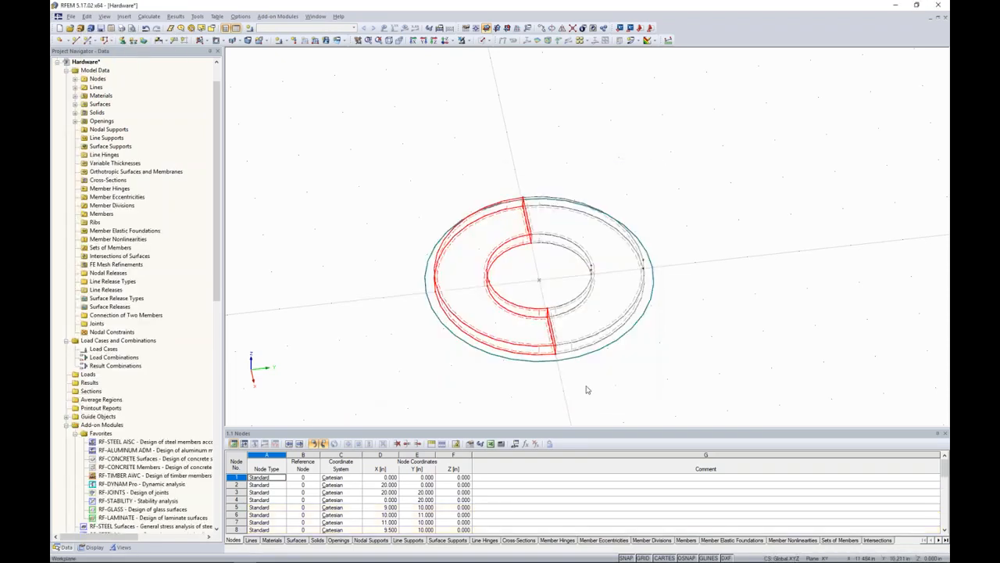
Show the full ring in the solid transparent display to check the mirrored half.
click(487, 28)
click(489, 75)
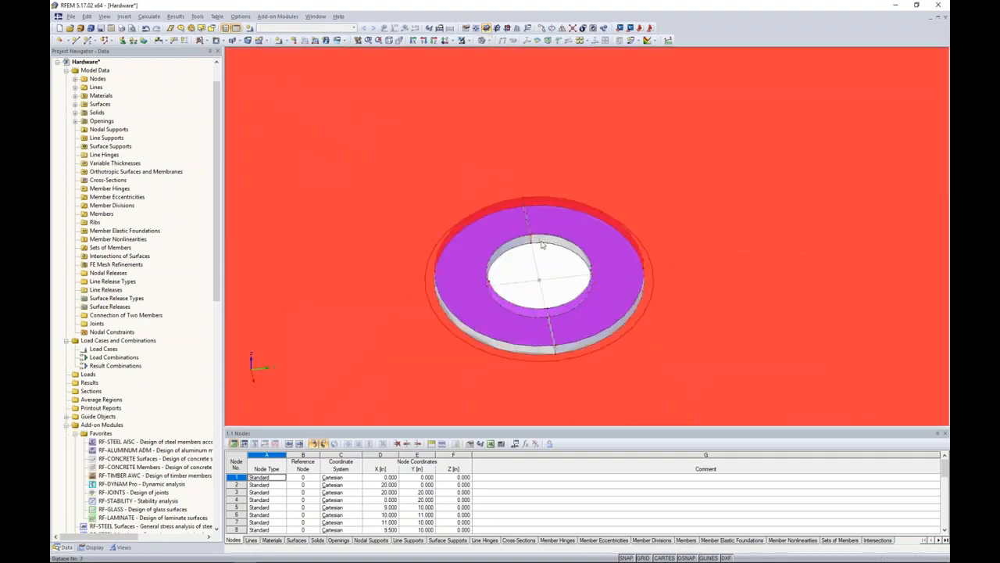
right_click(557, 268)
click(547, 270)
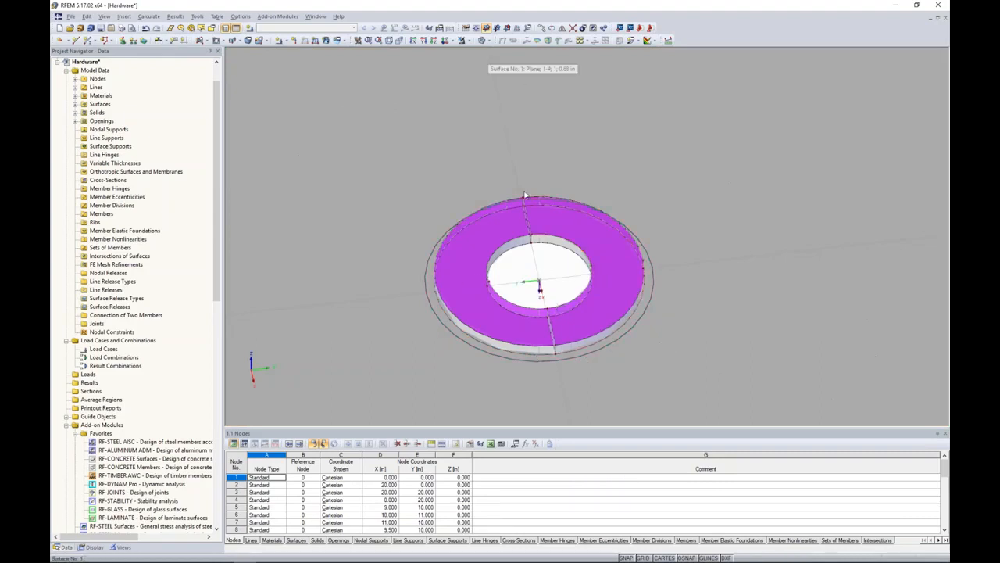
middle_drag(532, 267, 528, 243)
Select the whole ring in wireframe display and mirror a copy of it about the X-Y plane at Z 0.
click(488, 41)
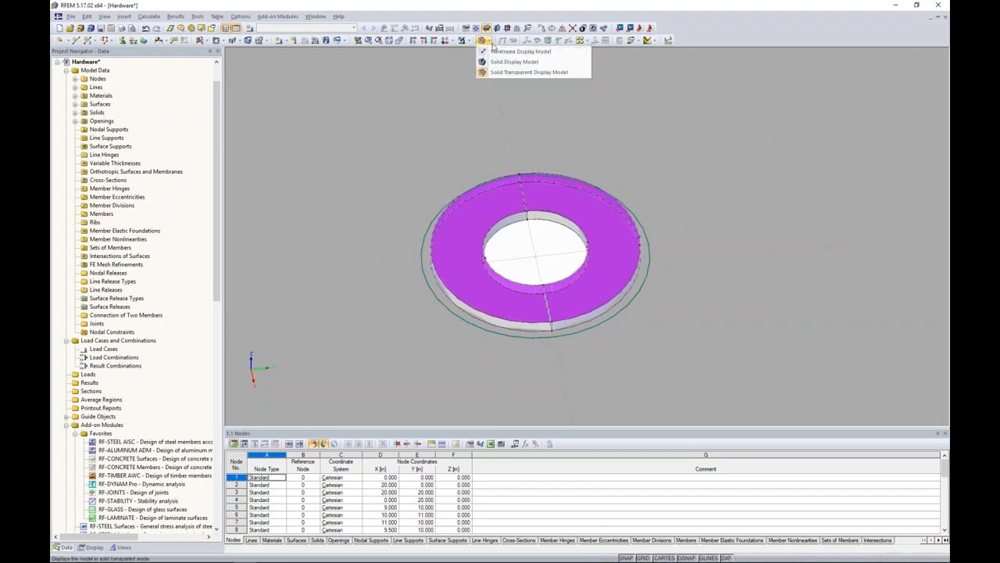
click(501, 55)
drag(401, 123, 704, 375)
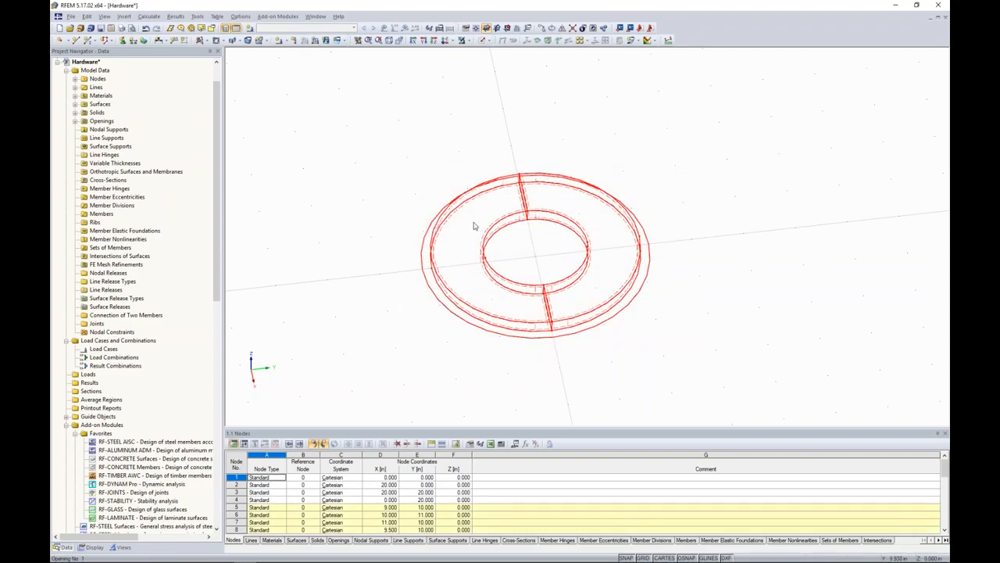
click(562, 28)
click(445, 271)
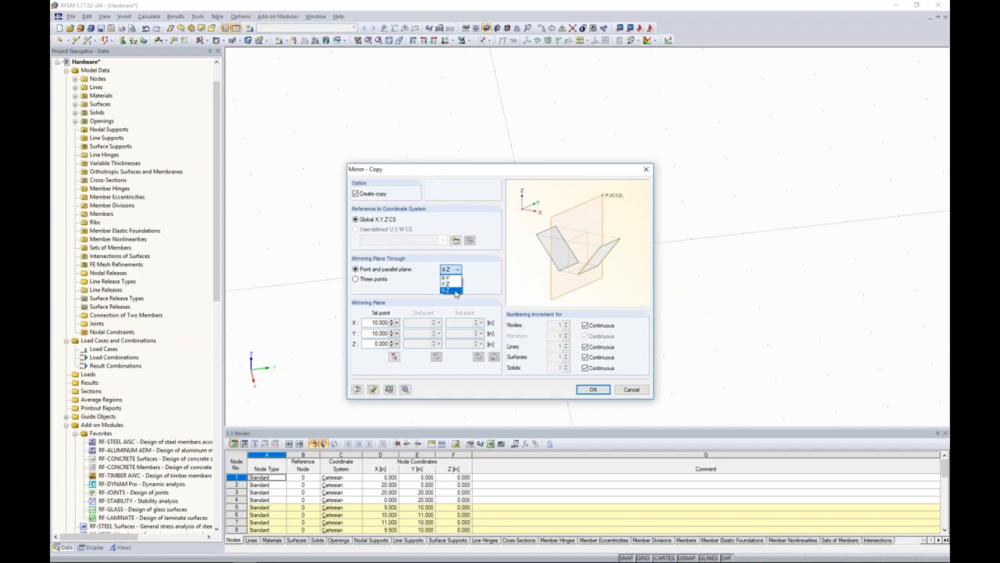
click(447, 277)
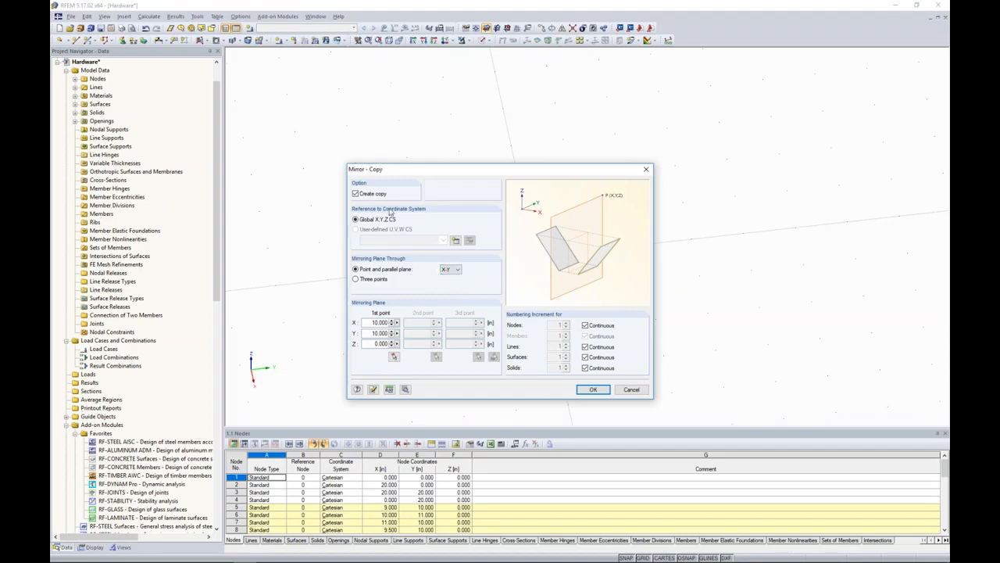
click(579, 390)
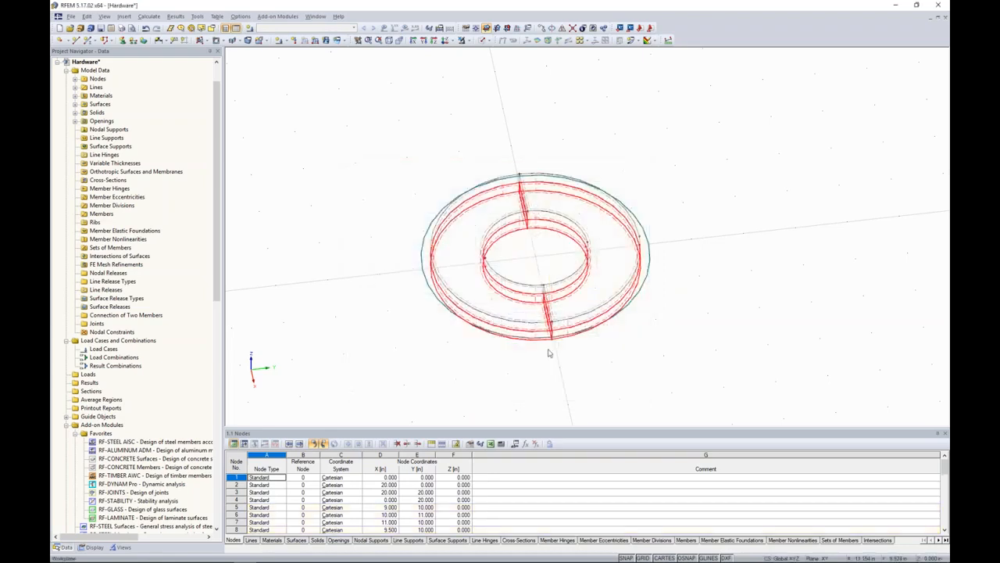
Switch to the solid transparent display and check the two stacked rings.
ctrl+middle_drag(550, 366, 561, 254)
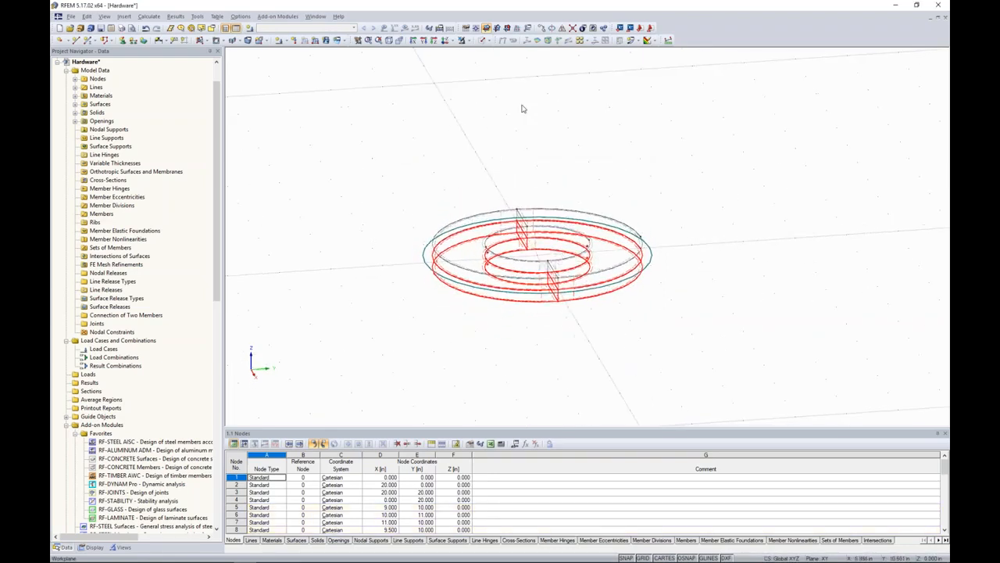
click(493, 40)
click(531, 72)
scroll(573, 355, down, 3)
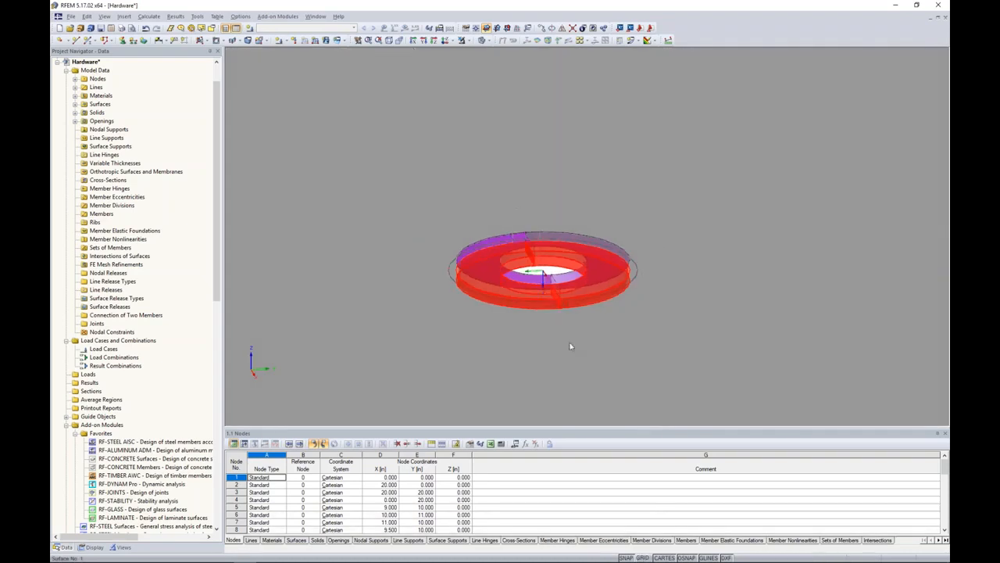
click(516, 71)
Select the lower ring's bottom edge in side view and move it by dz -0.039 in without copying.
ctrl+middle_drag(589, 355, 577, 268)
scroll(568, 286, up, 1)
scroll(568, 286, up, 2)
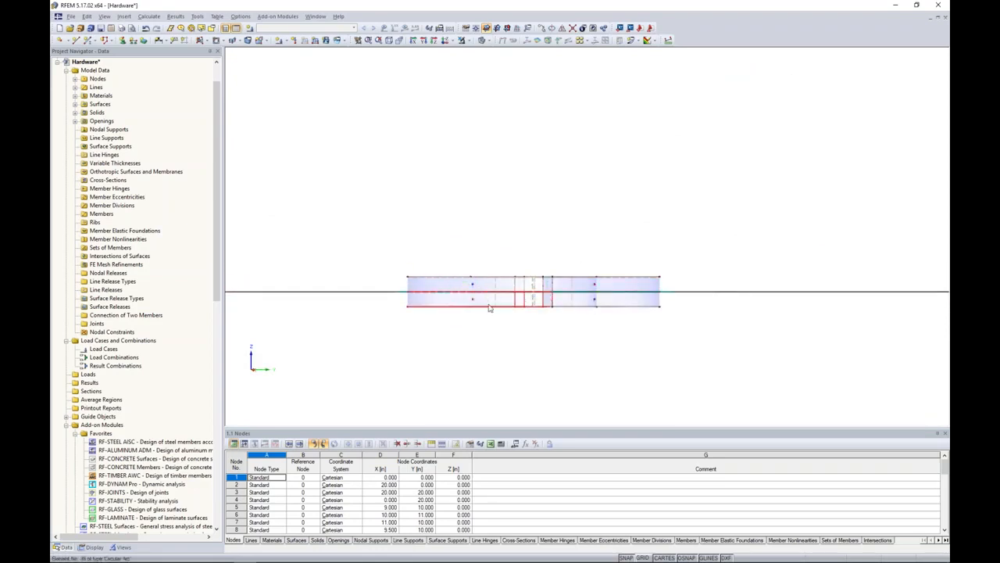
scroll(558, 320, up, 1)
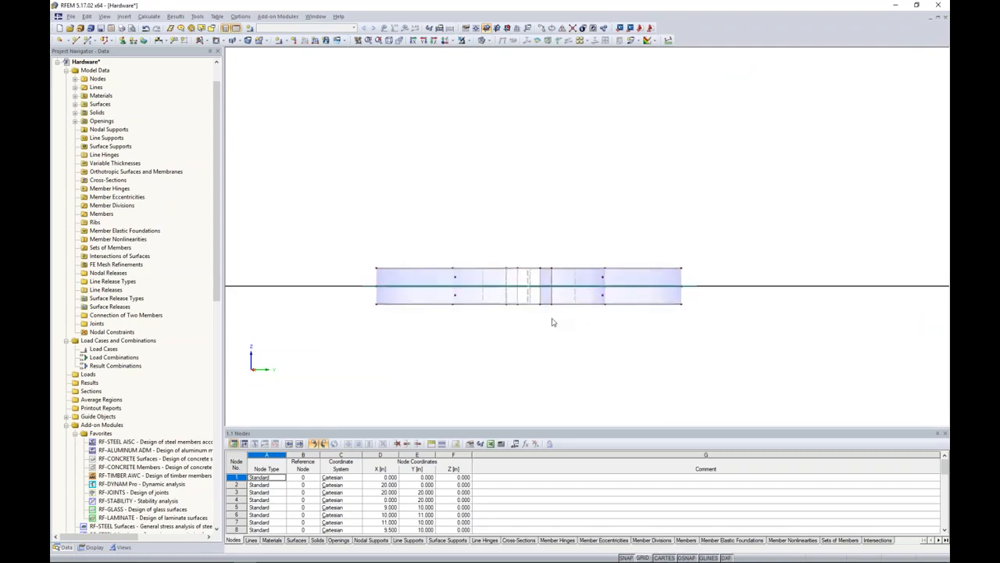
drag(375, 308, 699, 330)
mouse_move(356, 300)
mouse_down()
mouse_move(413, 317)
mouse_move(705, 351)
mouse_move(691, 351)
mouse_up()
click(541, 29)
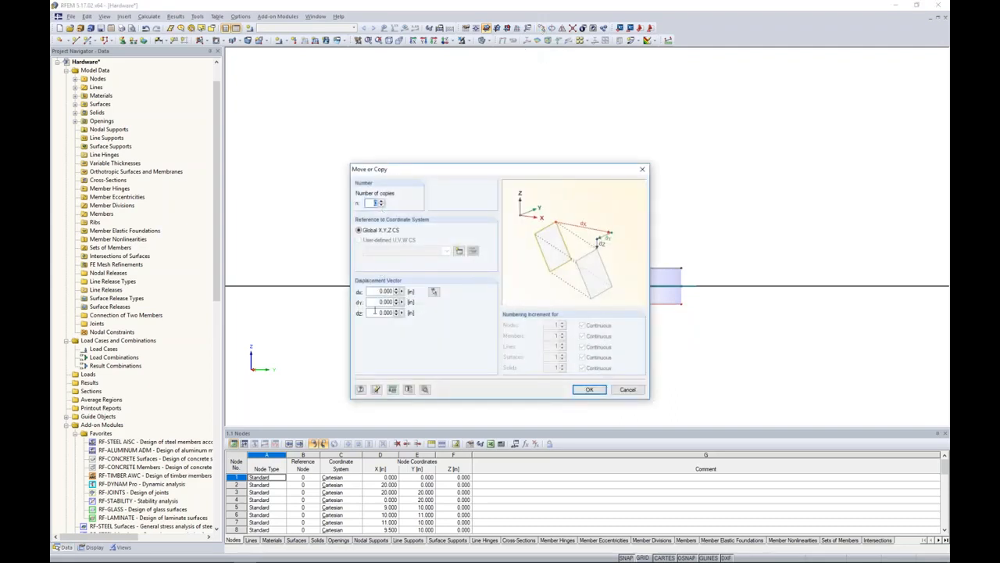
click(374, 312)
click(579, 389)
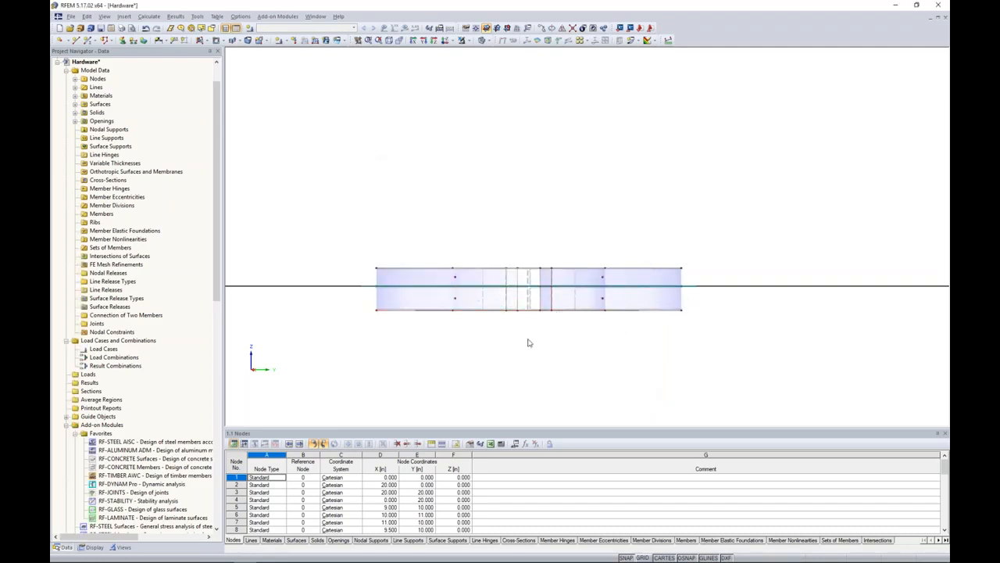
Turn on the grid and create a standard node at the ring's centre at X 10, Y 10, Z 0 in.
ctrl+middle_drag(522, 334, 554, 482)
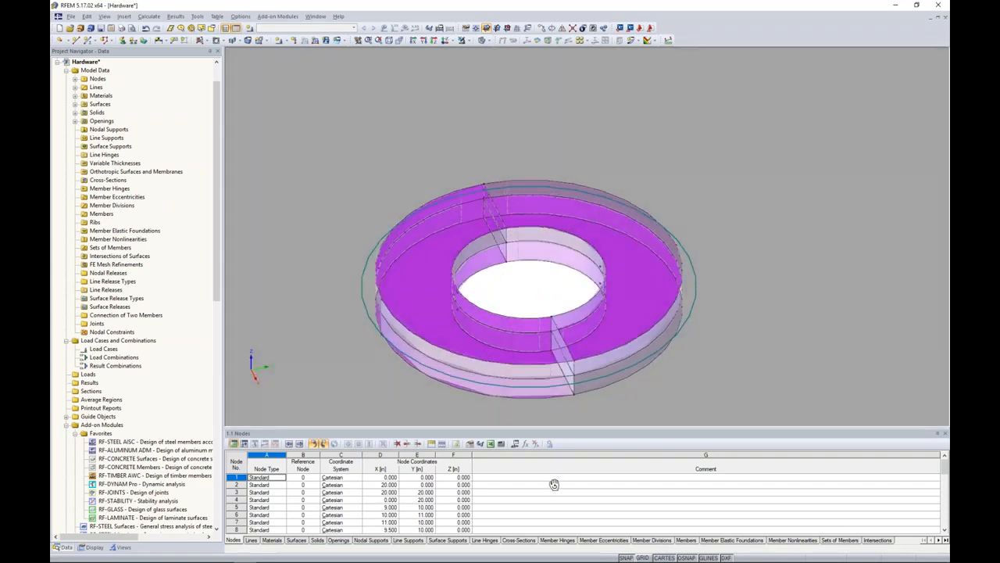
click(556, 484)
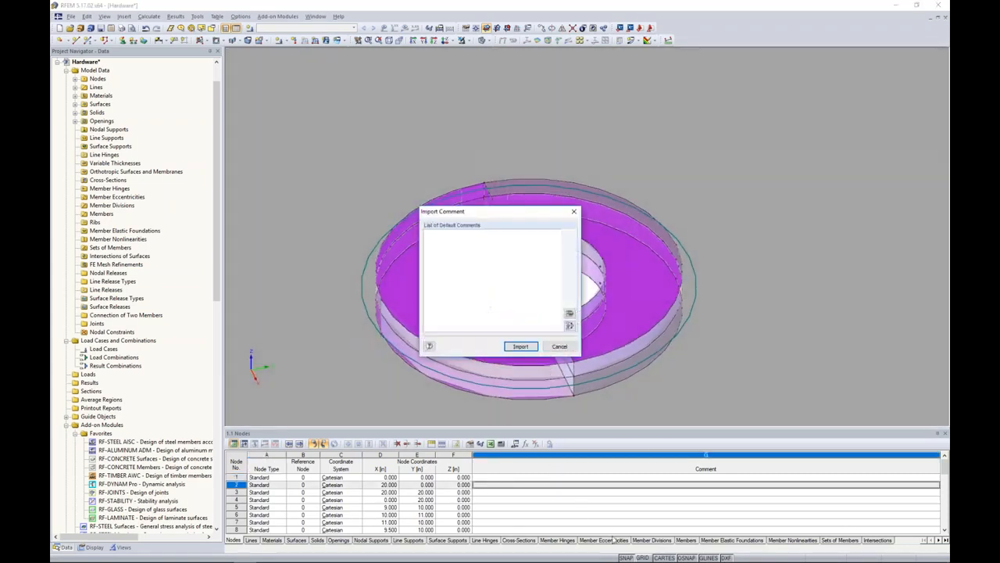
click(559, 346)
click(643, 557)
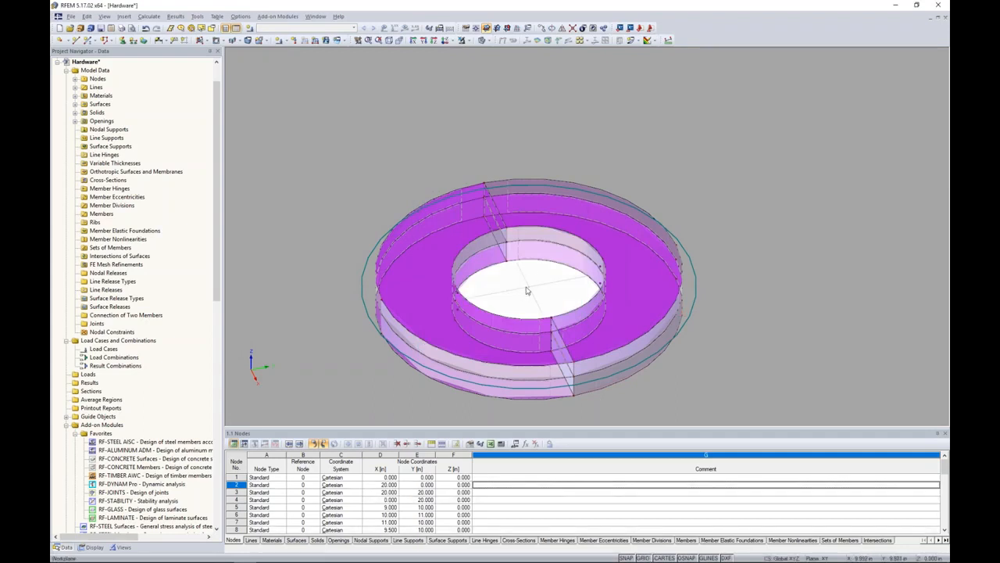
click(60, 40)
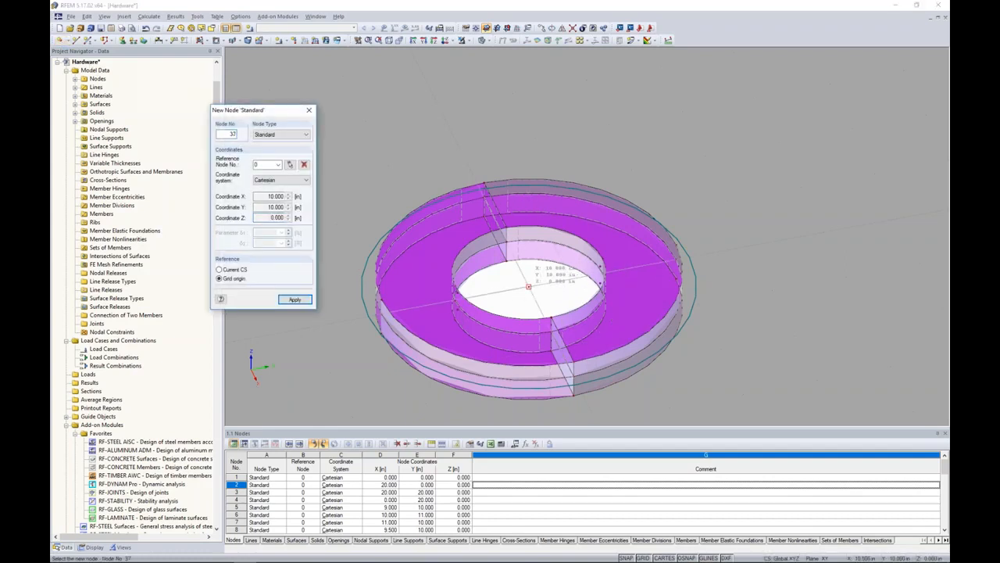
middle_drag(554, 295, 543, 288)
key(Escape)
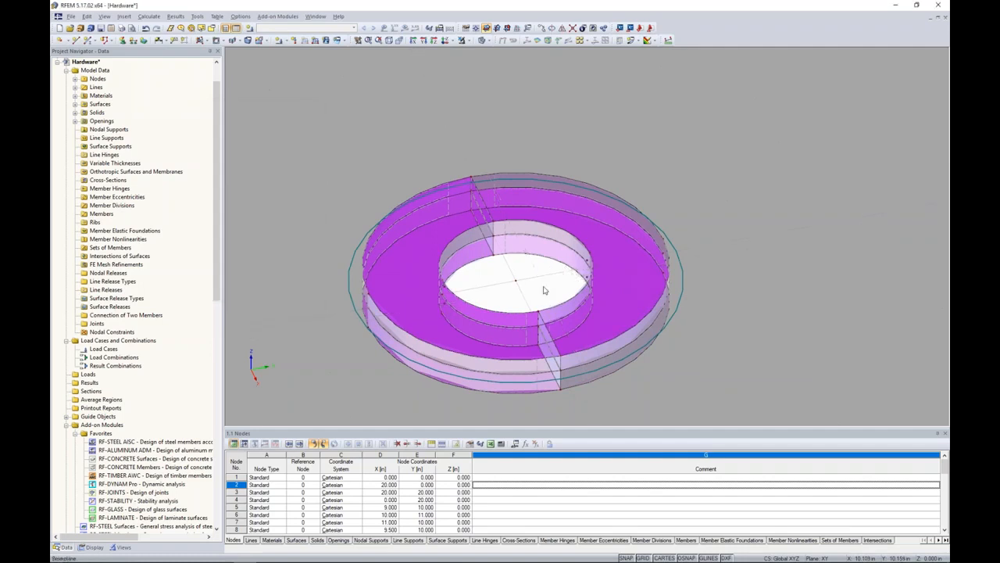
Make one copy of the centre node offset by dz 0.118 in.
click(516, 281)
right_click(515, 283)
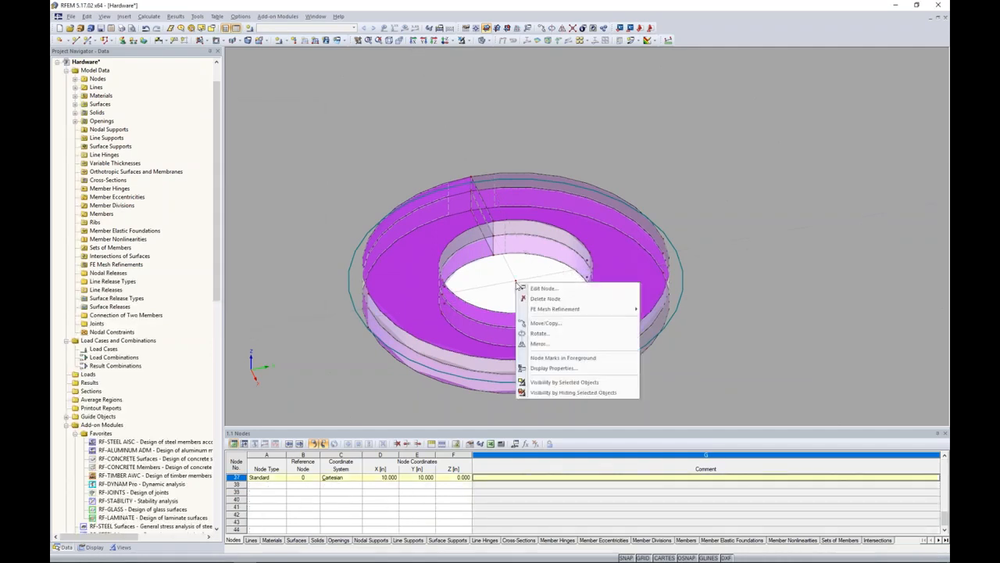
click(541, 323)
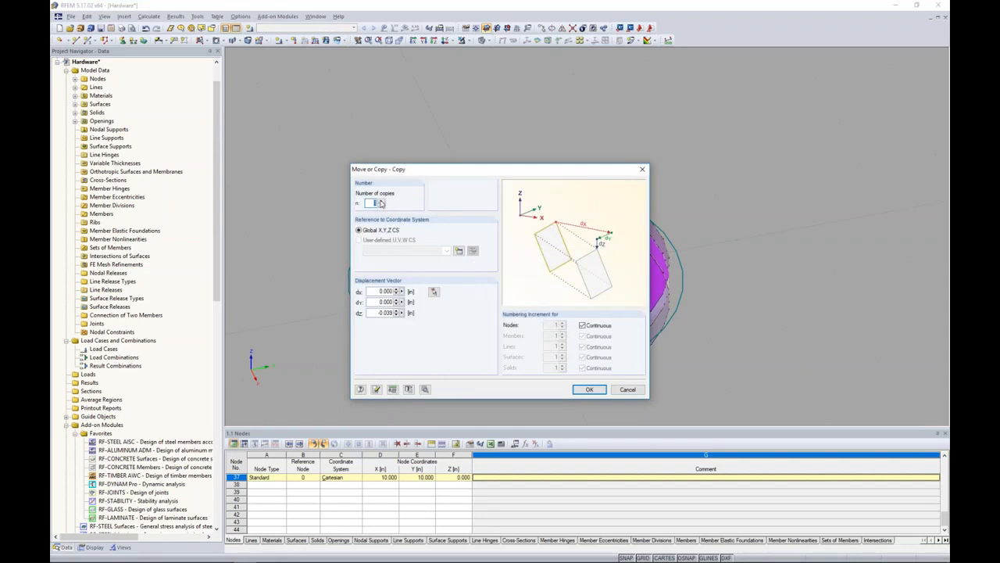
double_click(373, 313)
click(590, 389)
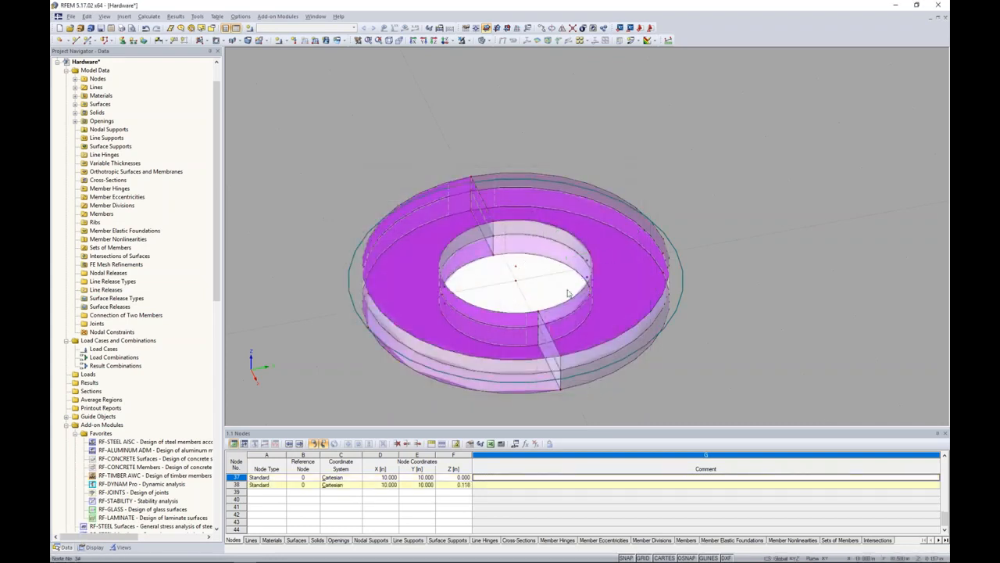
Make another single copy of the original centre node offset by dz -0.157 in.
right_click(516, 283)
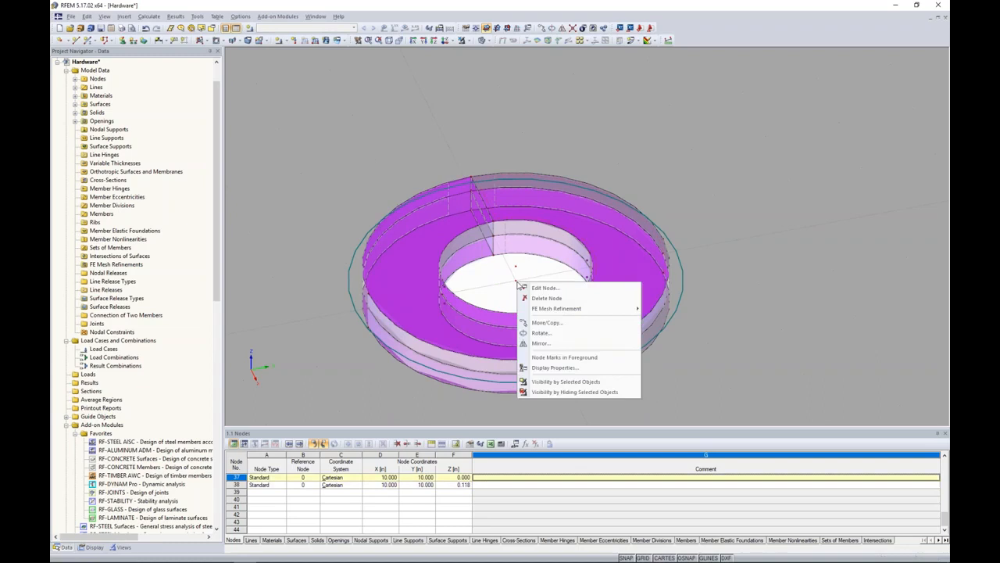
click(545, 322)
drag(369, 313, 520, 330)
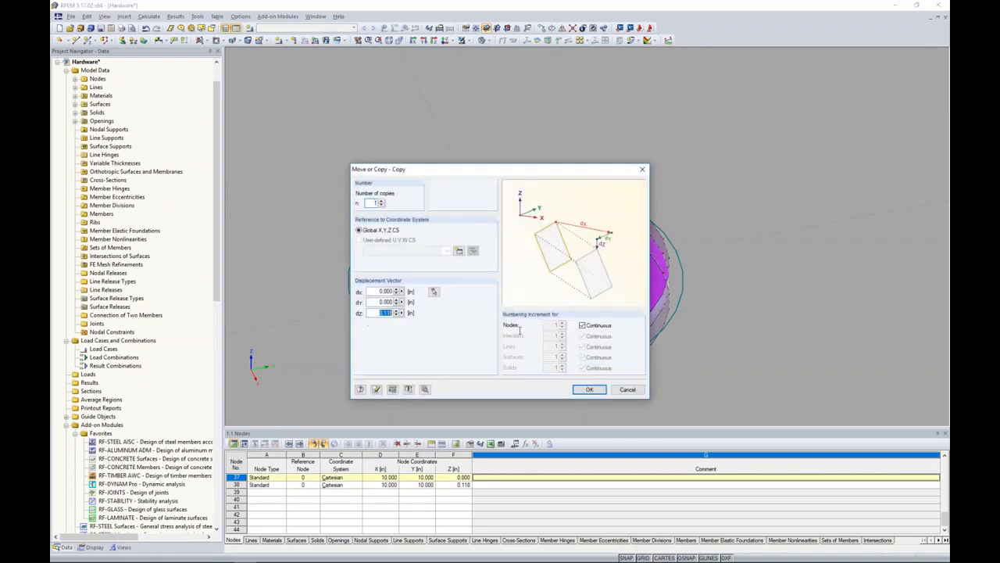
key(BackSpace)
click(592, 390)
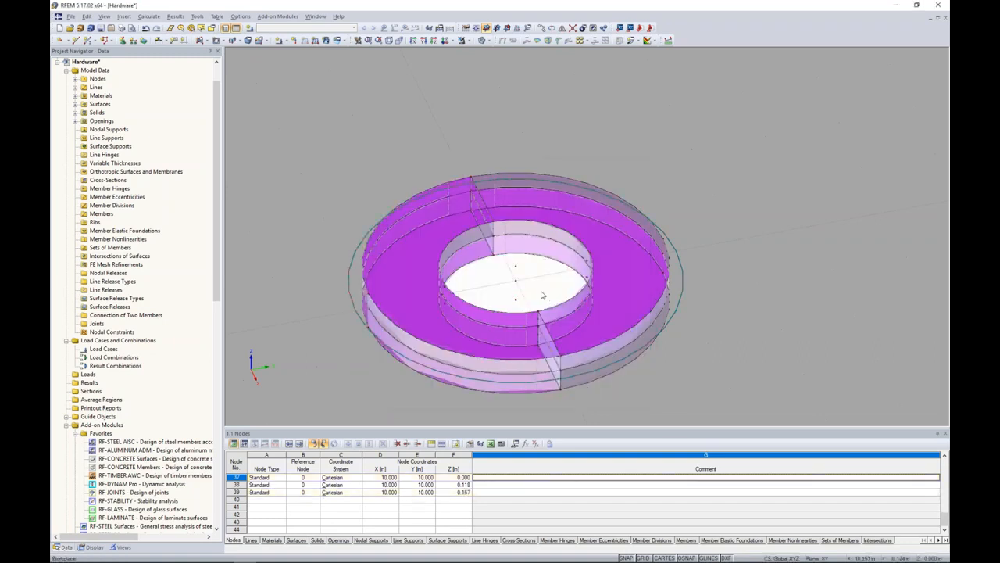
scroll(540, 293, up, 3)
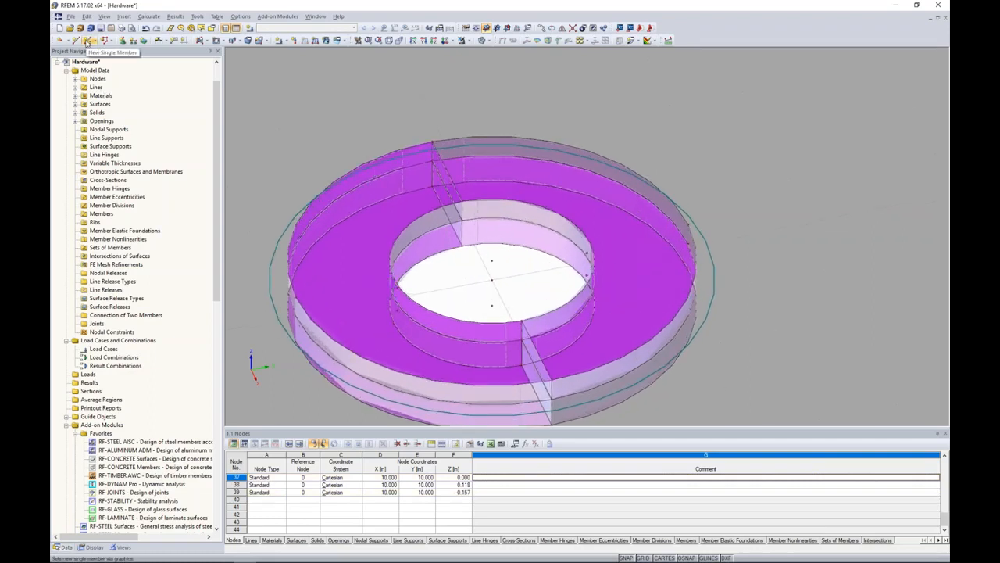
Start a new beam member with a 0.75 in diameter round bar cross-section and open the material library for it.
click(88, 41)
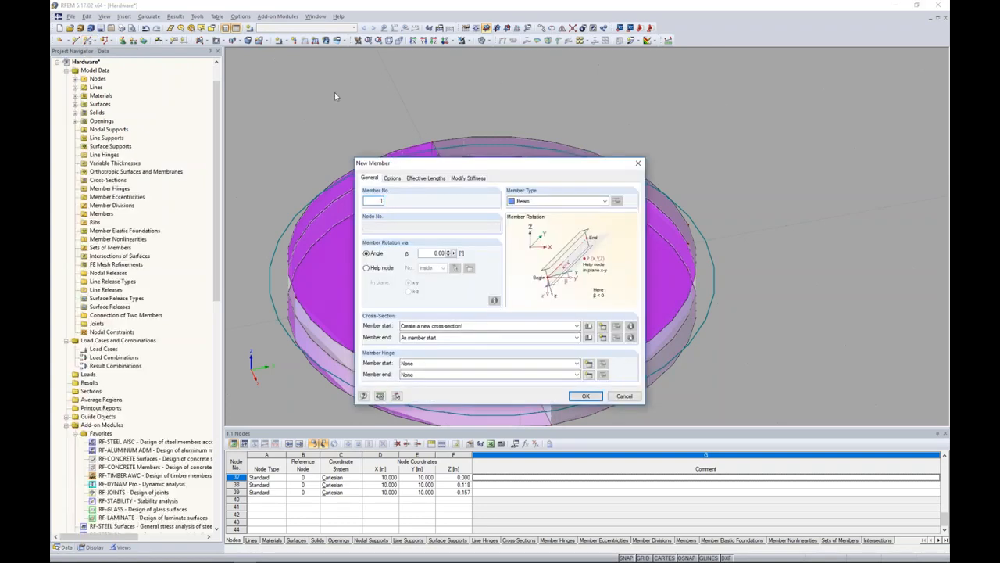
drag(500, 170, 691, 143)
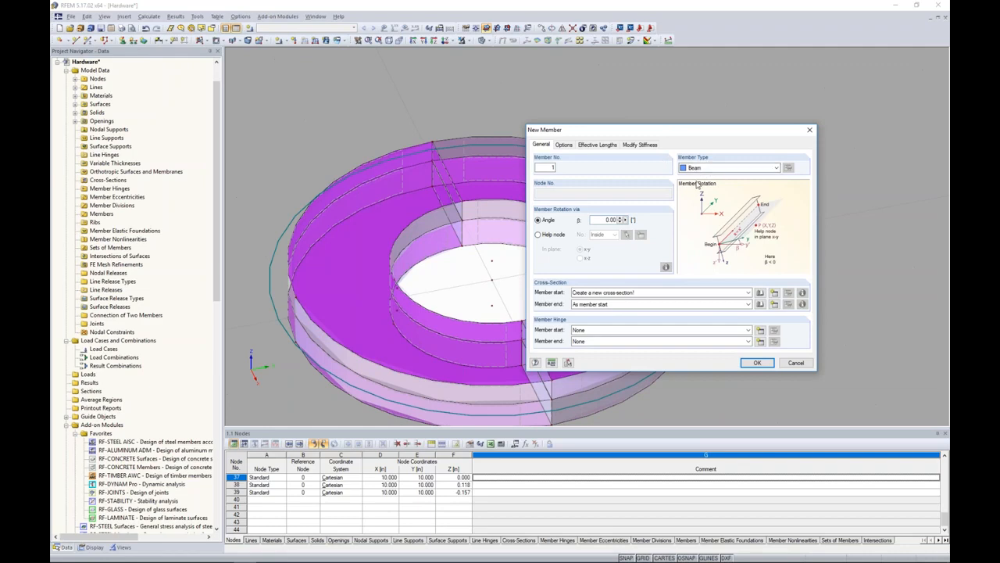
click(761, 295)
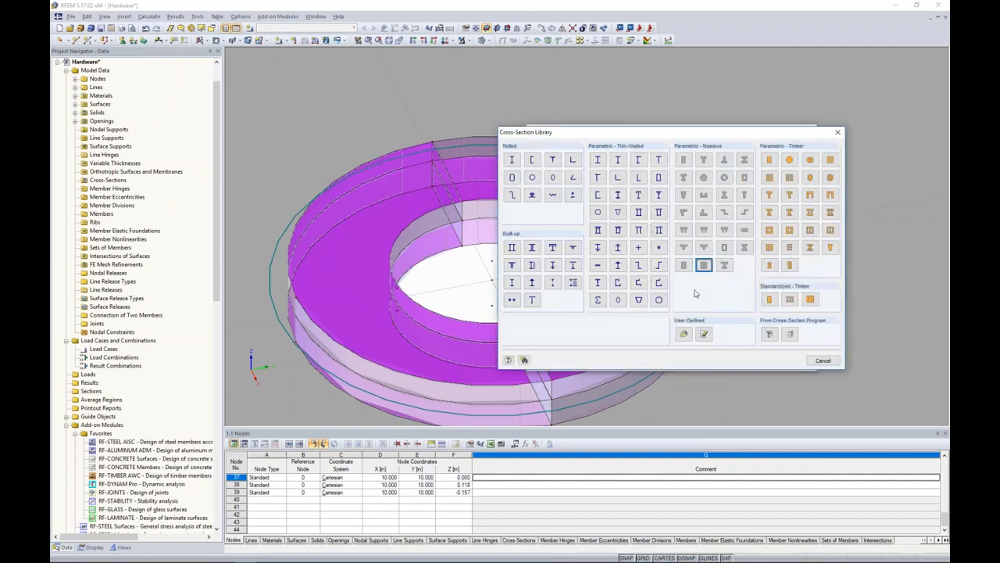
click(659, 247)
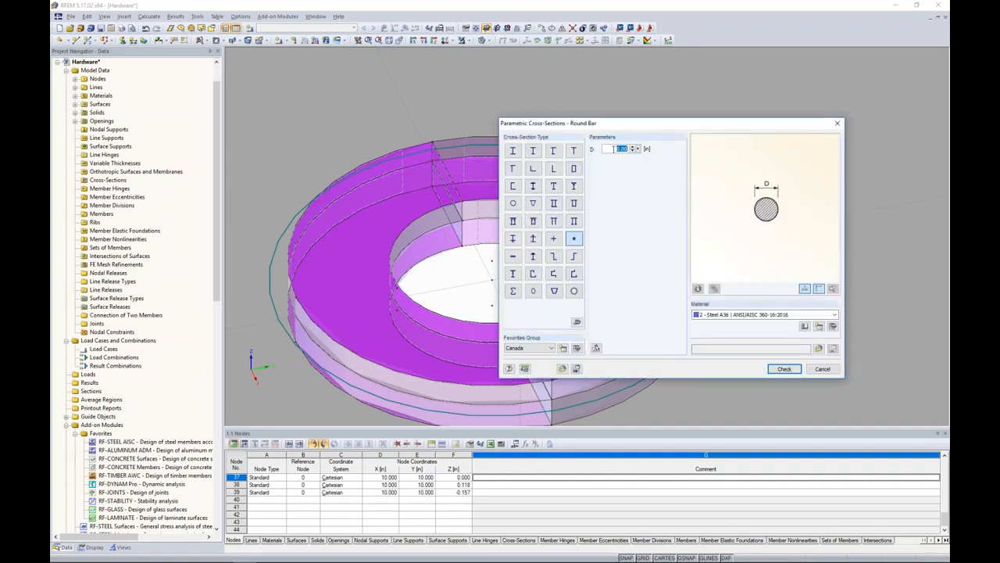
text(0.75)
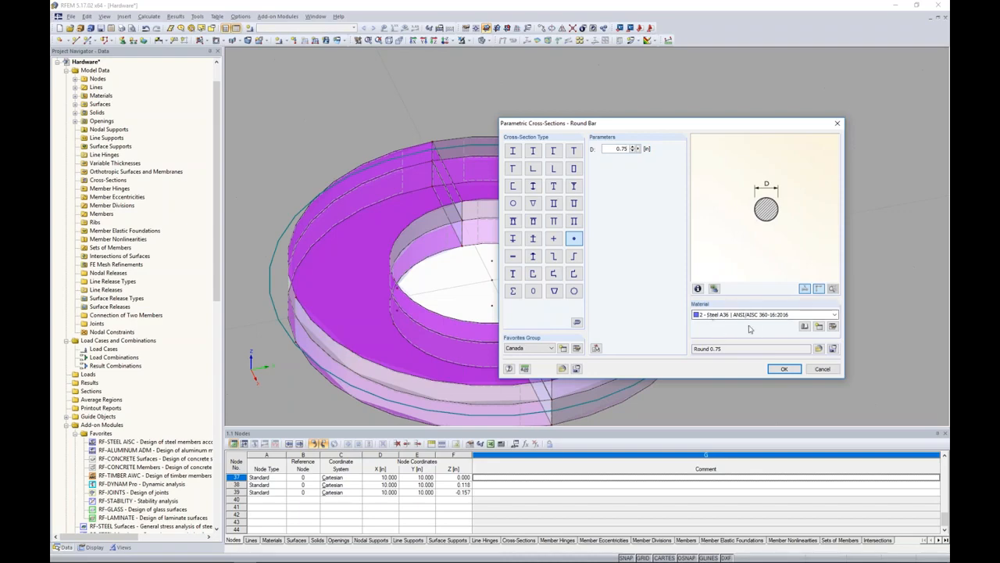
click(804, 327)
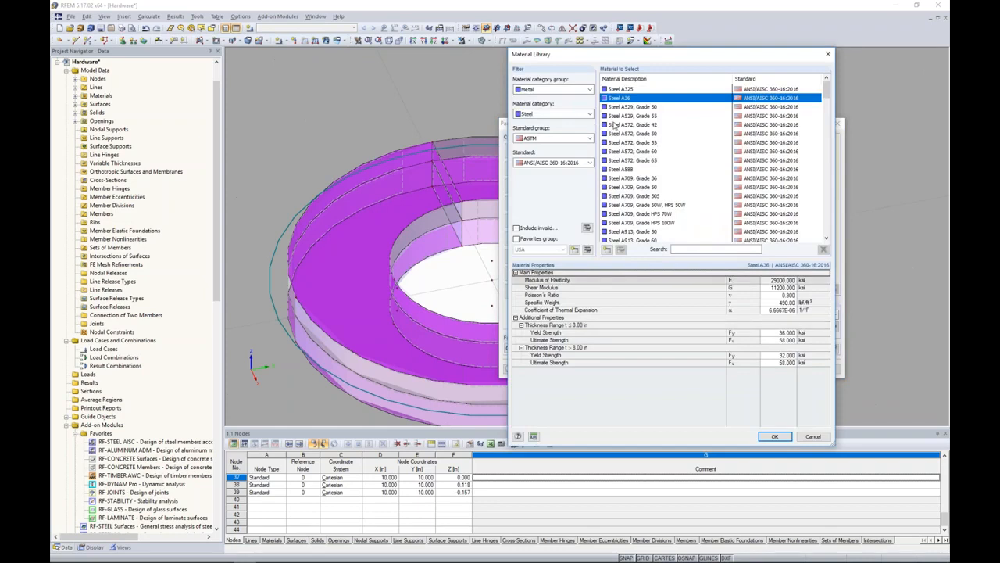
click(574, 162)
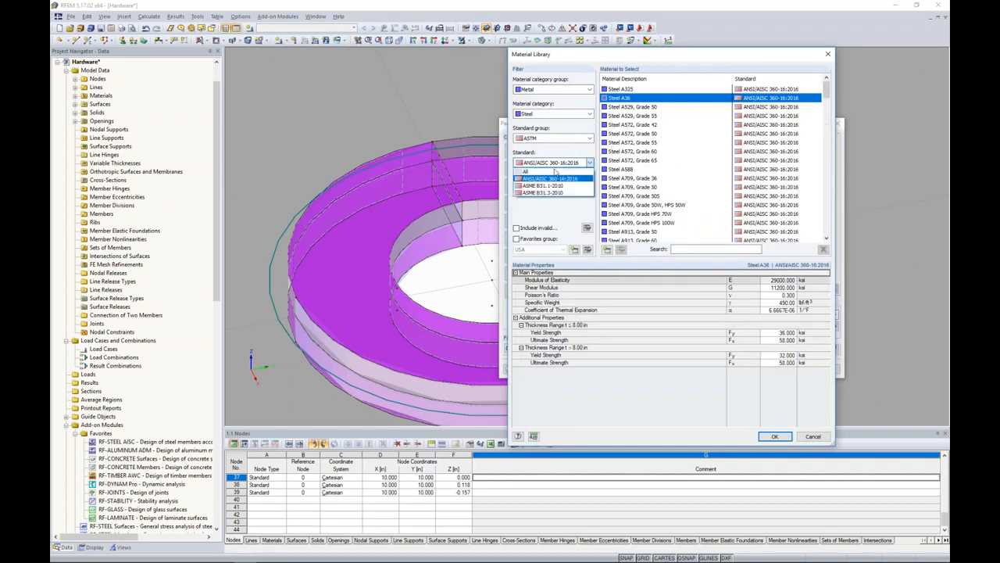
click(547, 181)
drag(825, 193, 827, 83)
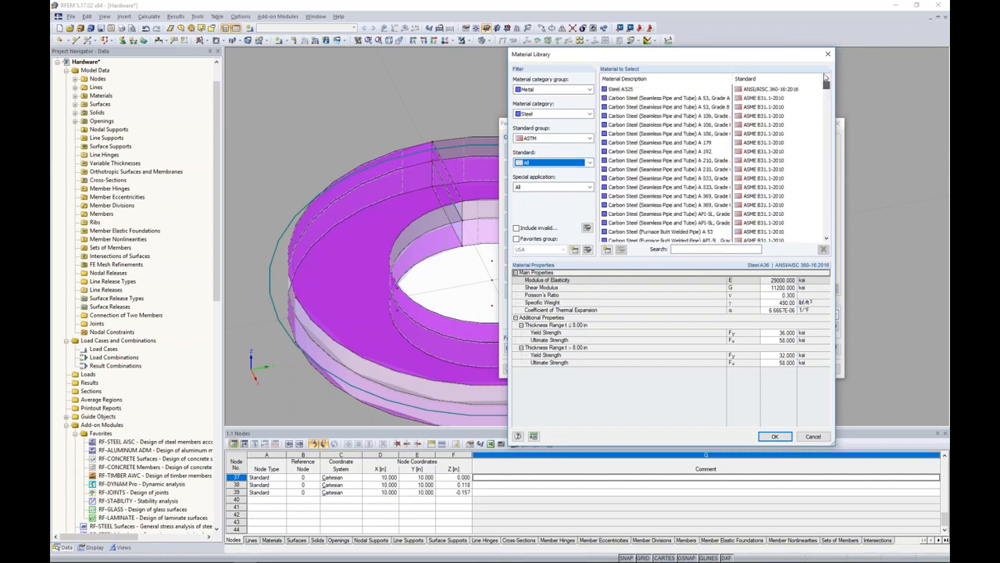
click(536, 188)
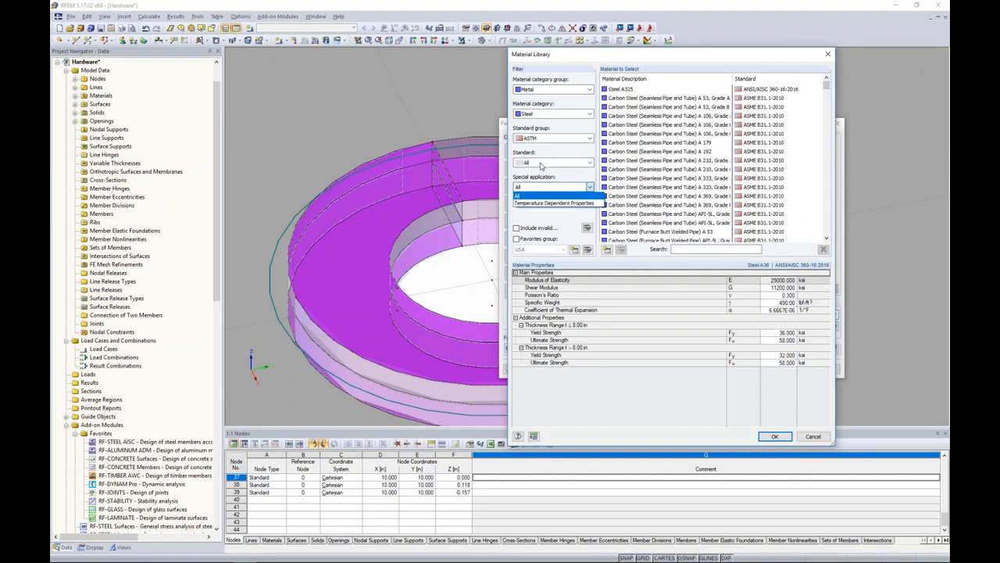
click(547, 162)
click(547, 163)
click(543, 179)
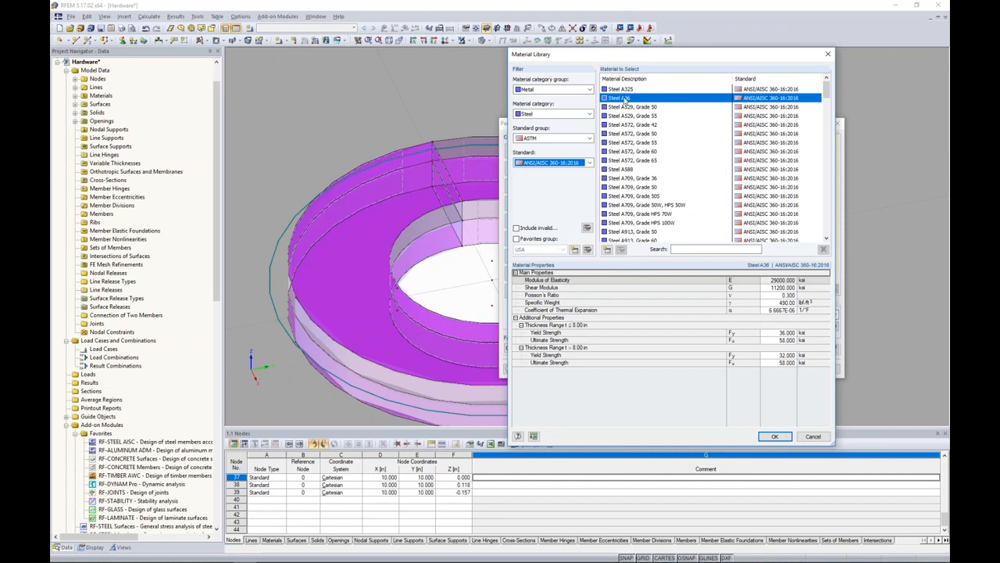
Assign Steel A36 from ANSI/AISC 360-16:2016 to the round bar and accept the cross-section.
click(625, 100)
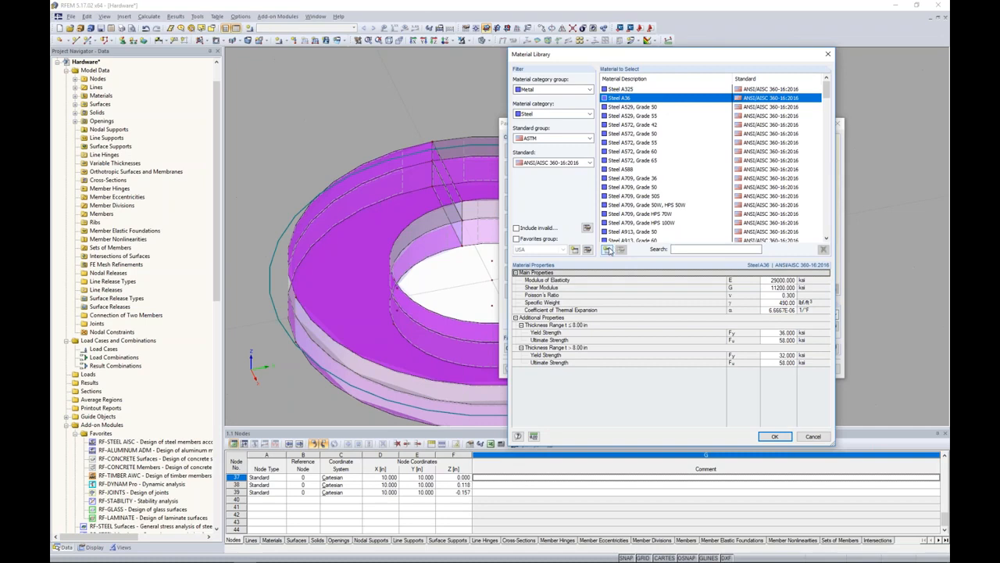
click(774, 436)
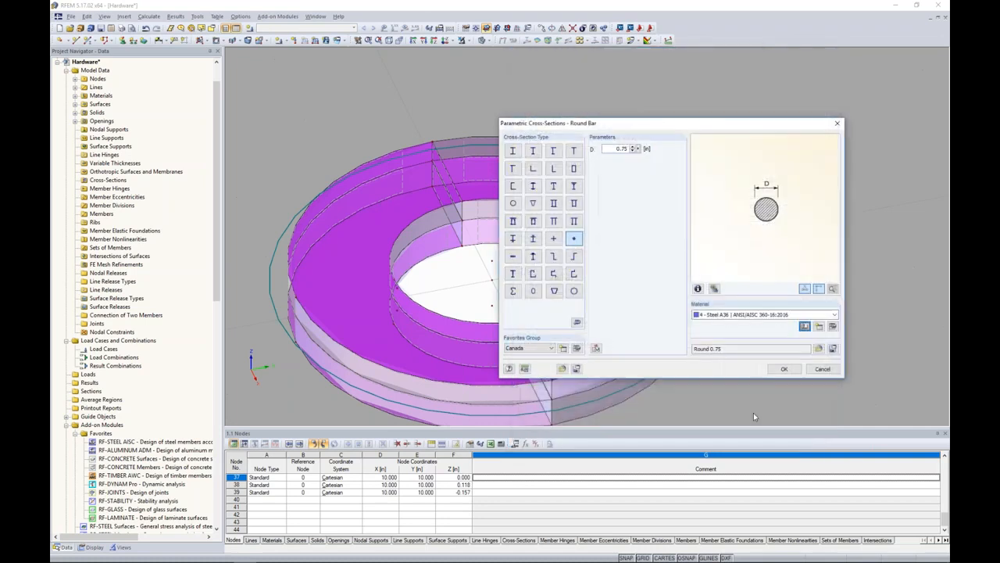
click(783, 368)
Place the beam member vertically along the ring's axis through the centre nodes and finish member input.
click(757, 364)
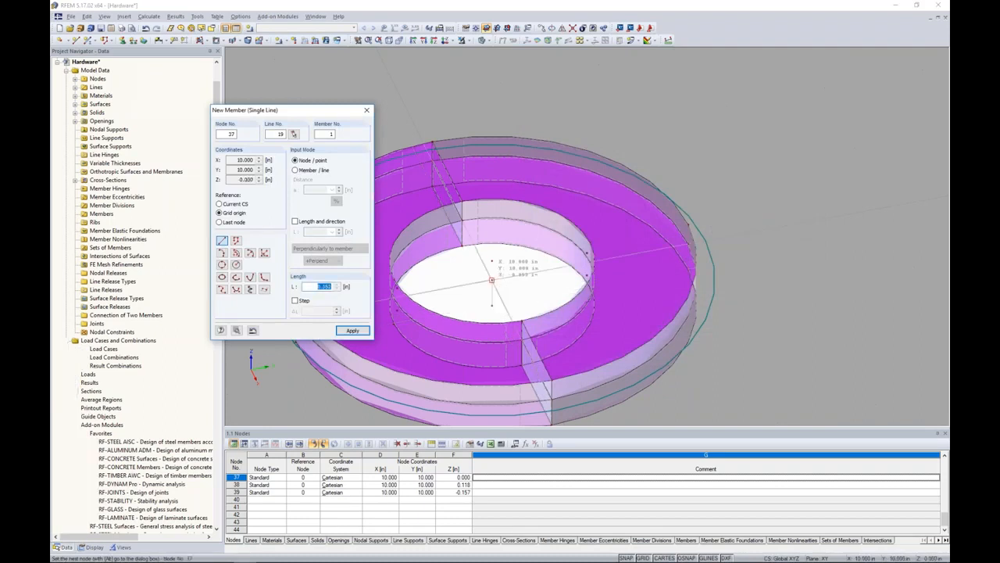
click(492, 279)
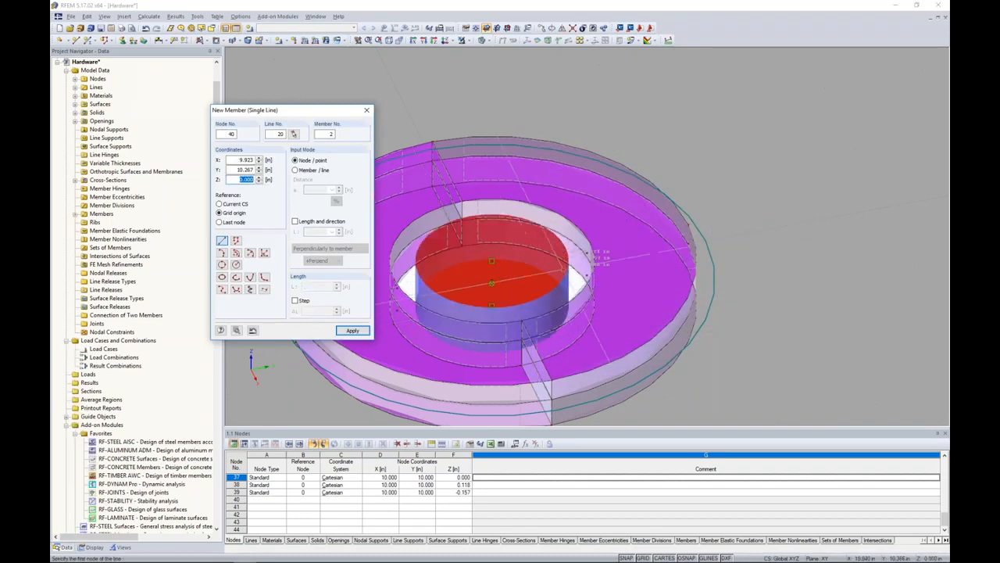
key(Escape)
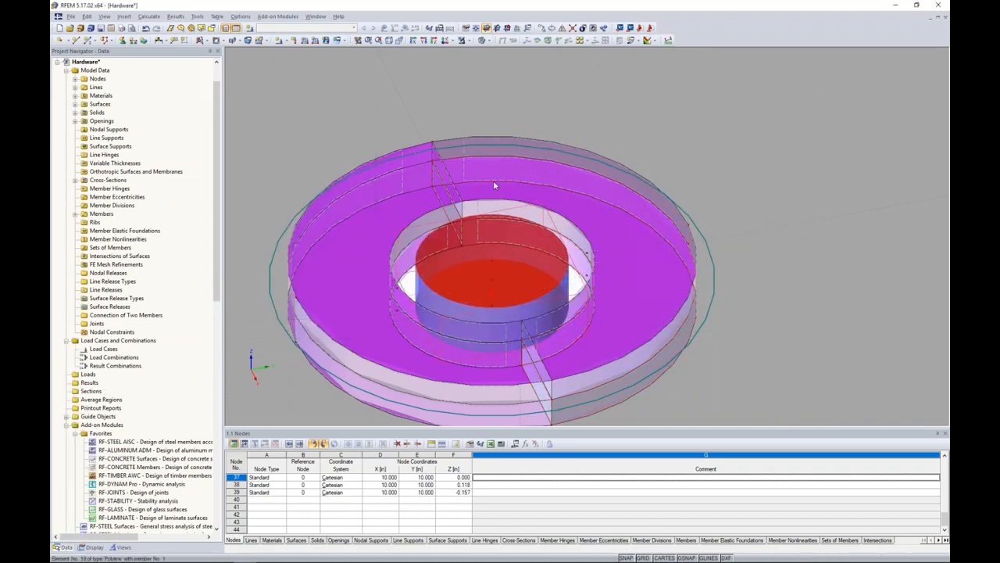
Show the model in wireframe and create a rigid surface bounded by the arcs of the upper ring's top inner circle.
click(488, 41)
click(516, 58)
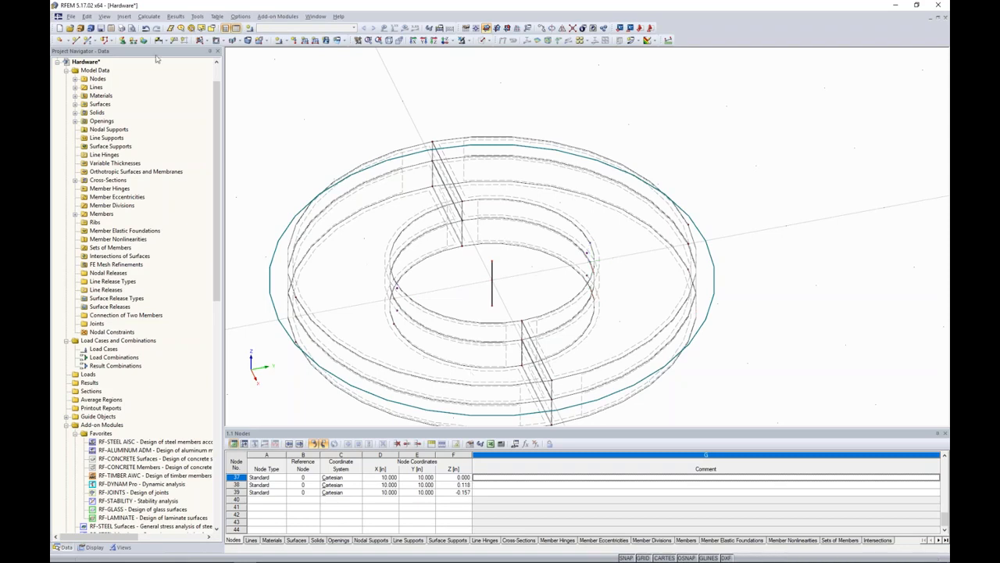
click(201, 40)
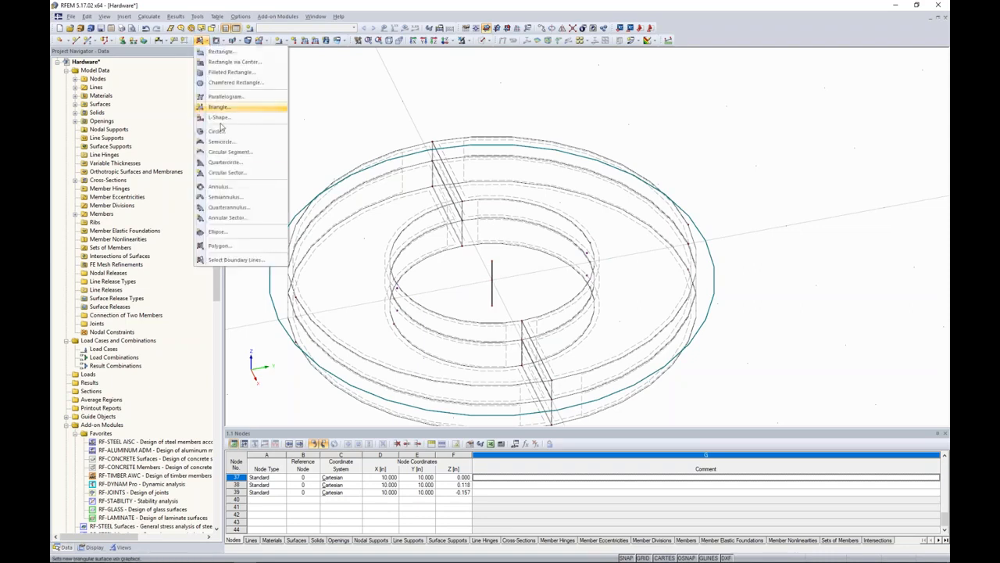
click(237, 260)
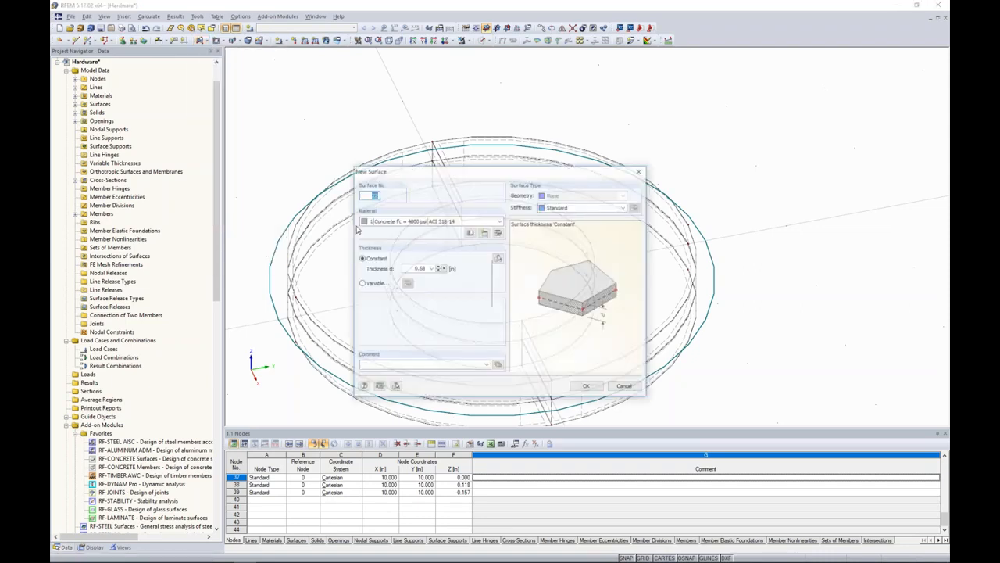
click(573, 209)
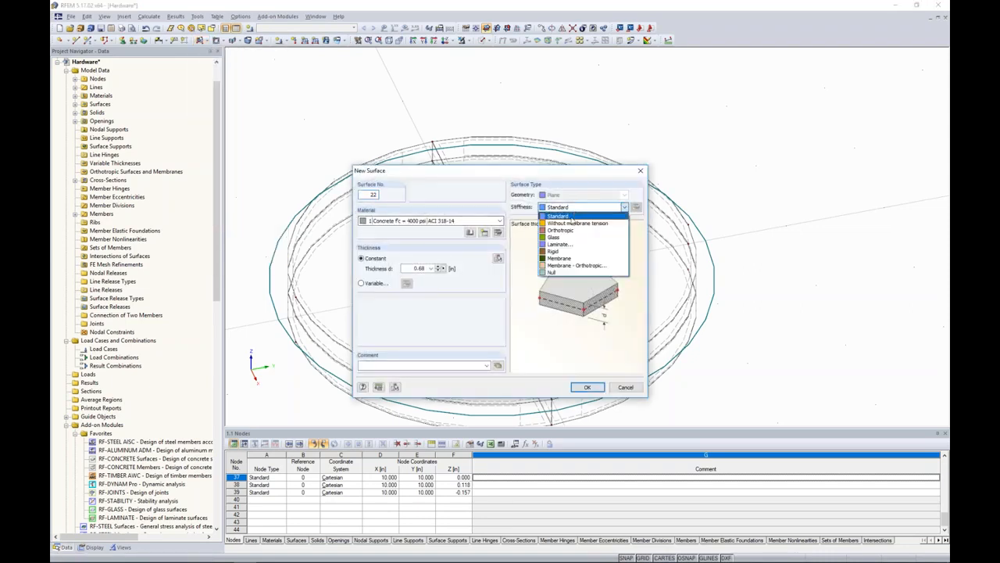
click(559, 251)
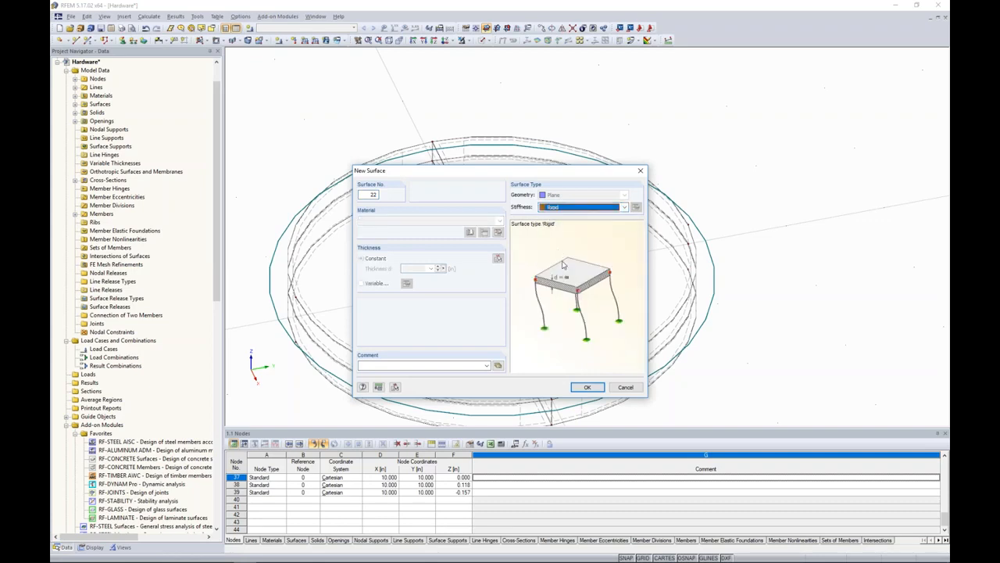
click(587, 387)
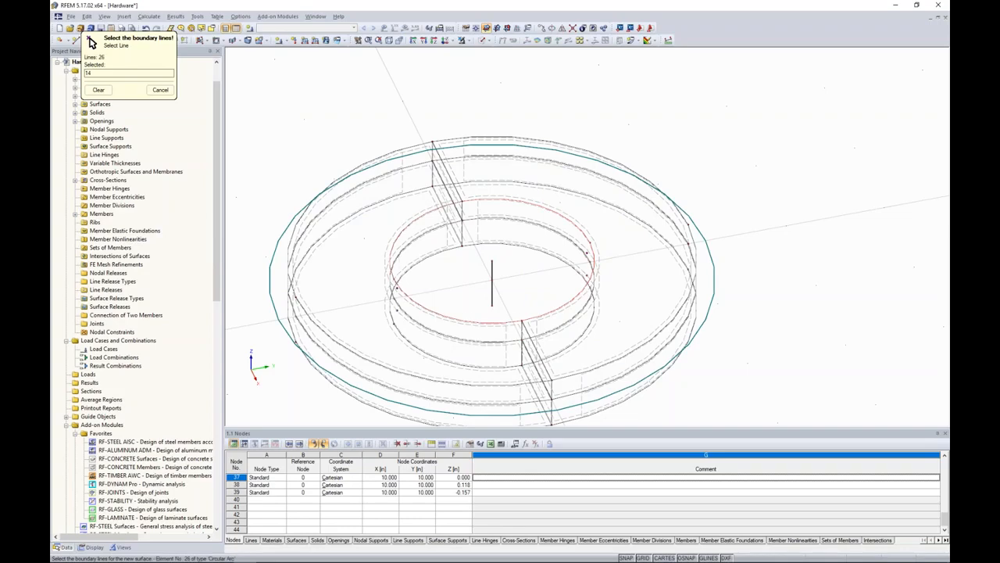
Create another rigid surface inside the lower ring's bottom inner circle and return to the solid transparent display.
ctrl+middle_drag(533, 390, 549, 146)
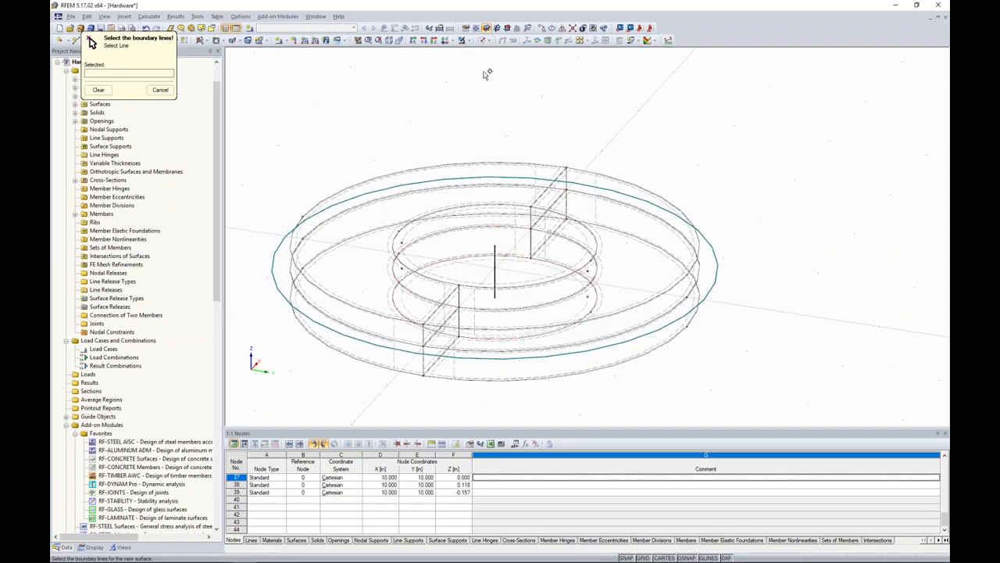
ctrl+middle_drag(554, 121, 495, 277)
key(Escape)
click(482, 40)
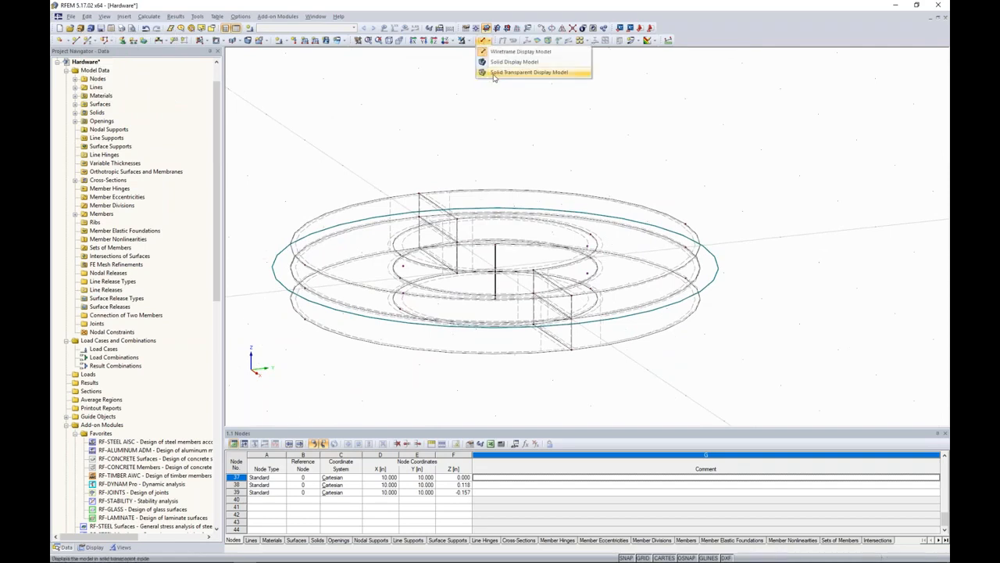
click(494, 73)
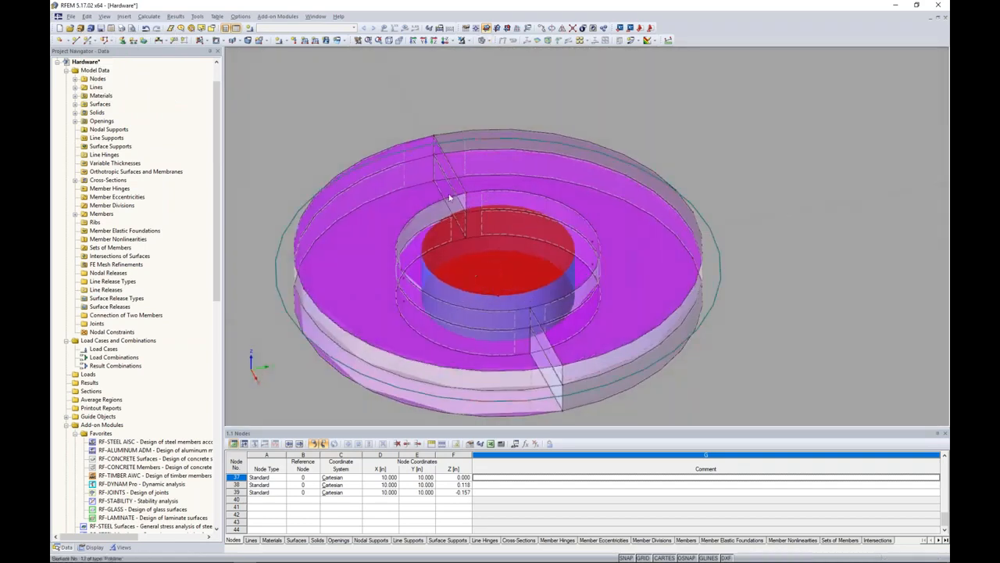
right_click(513, 247)
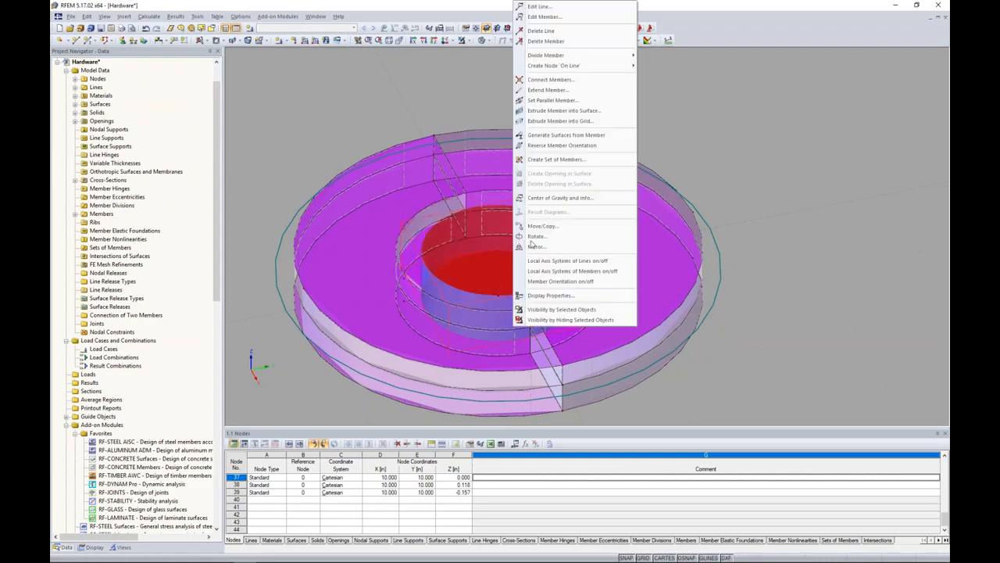
click(873, 221)
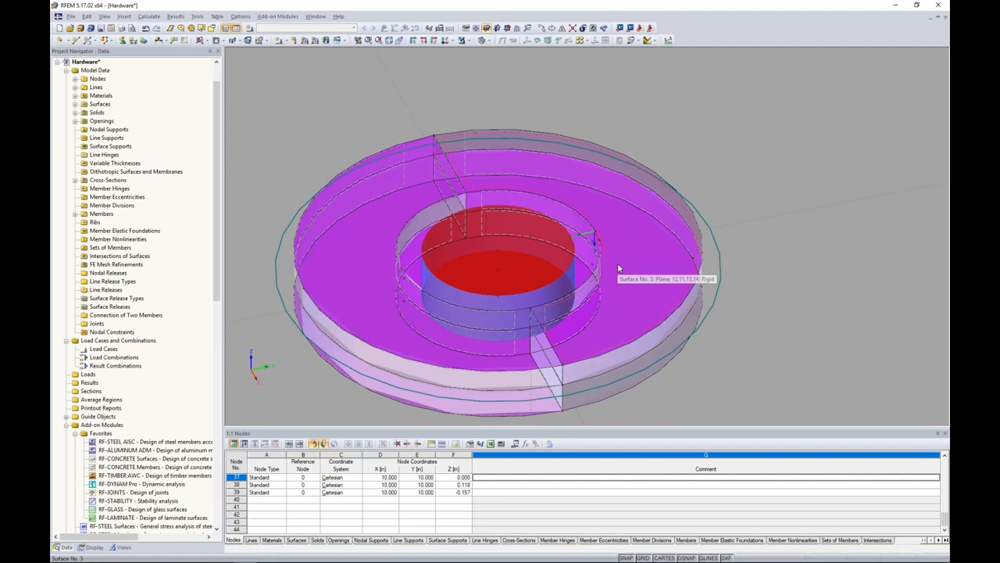
scroll(624, 258, down, 2)
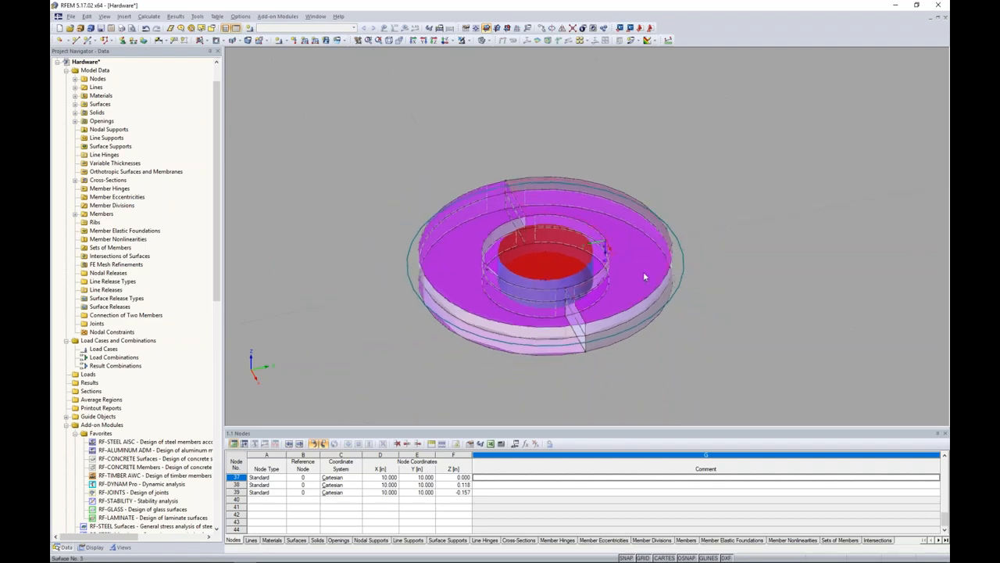
middle_drag(643, 272, 604, 262)
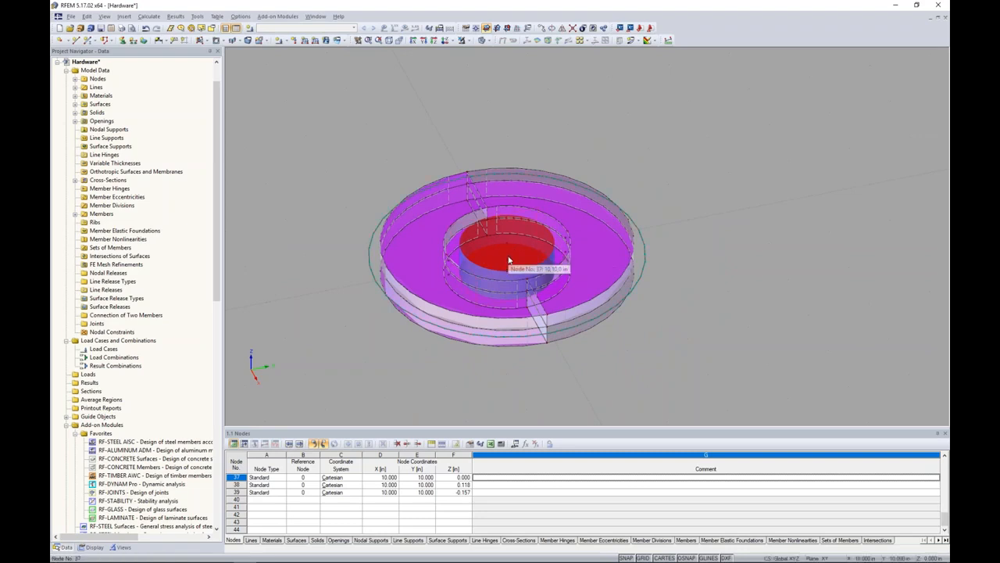
Set the target length of finite elements to 1.0 in in the FE mesh settings.
click(151, 17)
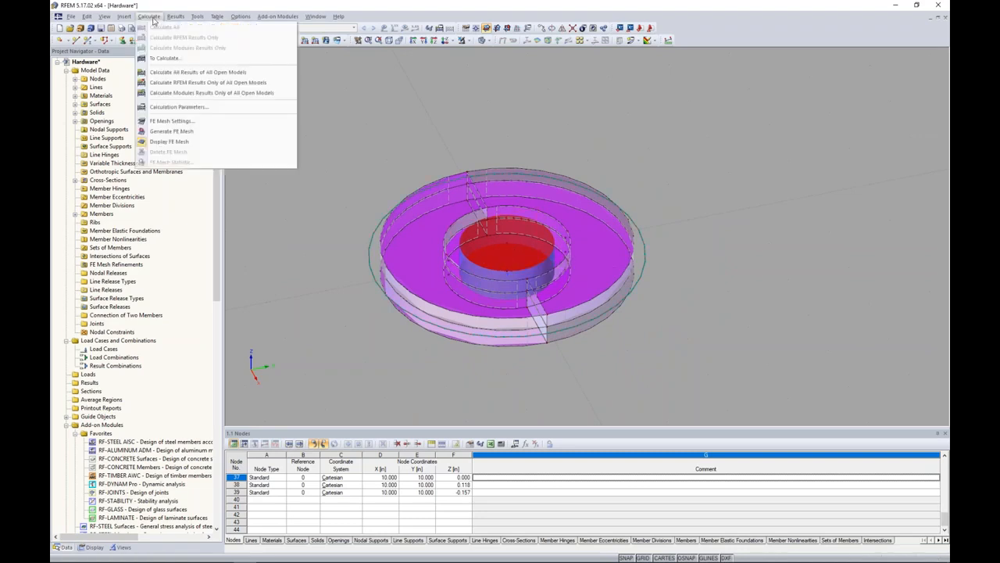
click(171, 120)
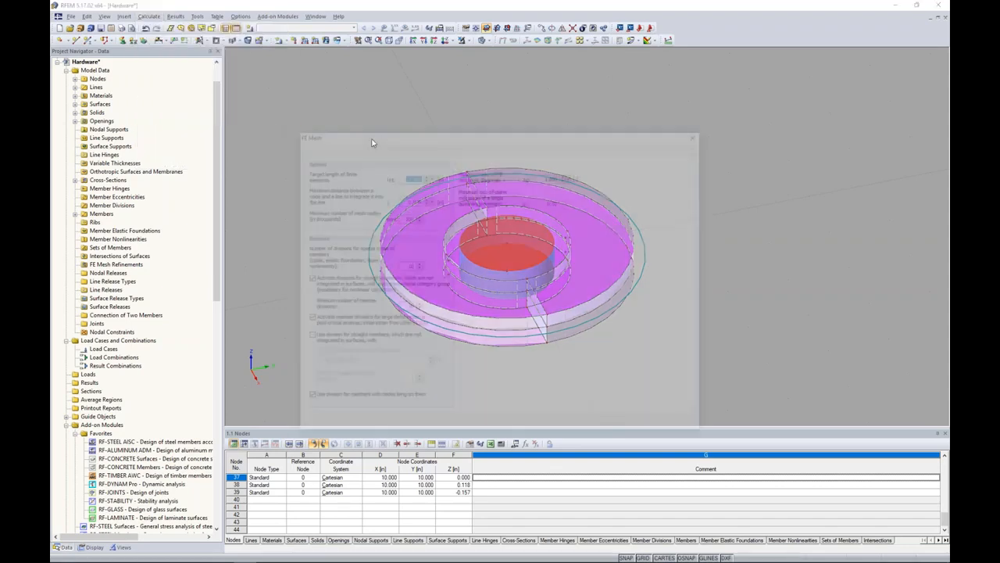
drag(403, 176, 449, 179)
text(1.0)
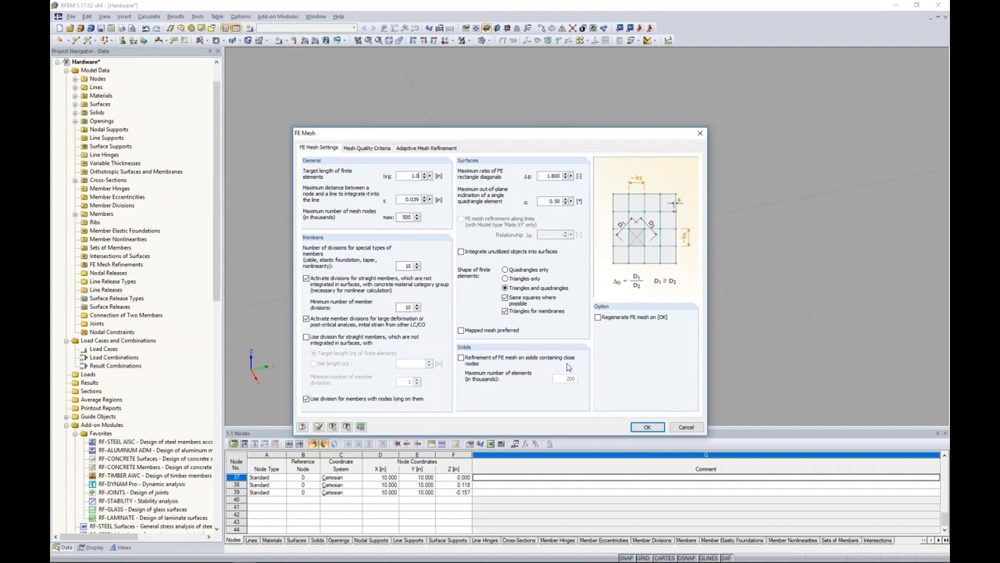
click(647, 426)
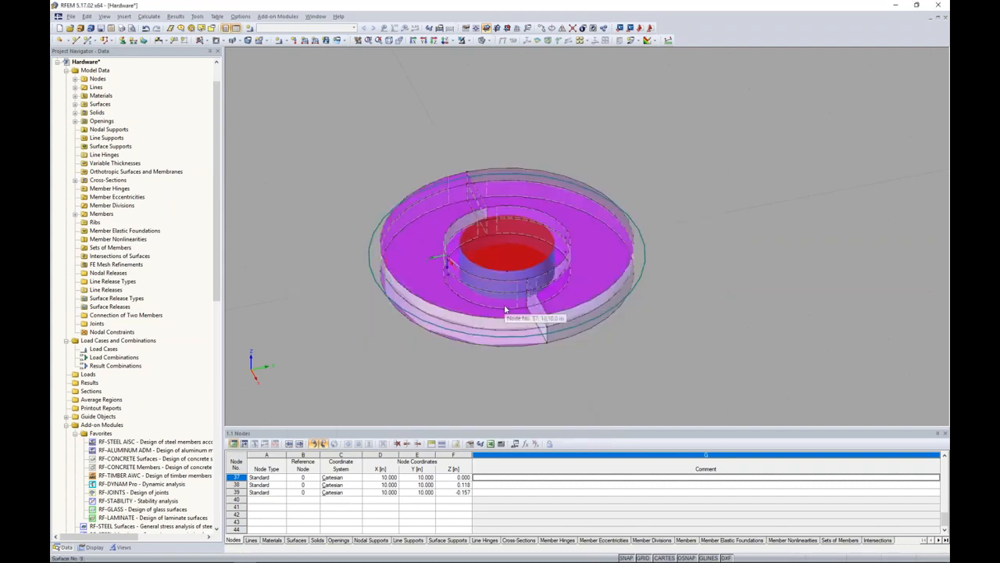
Create a circular FE mesh refinement on the hardware's centre node 37 and adjust its inner and outer target FE lengths.
right_click(510, 260)
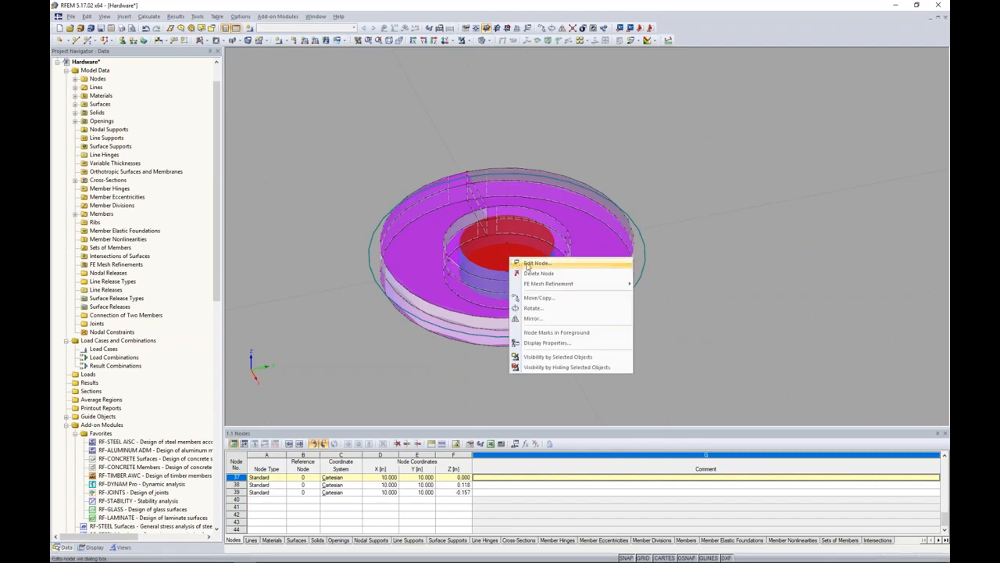
mouse_move(540, 284)
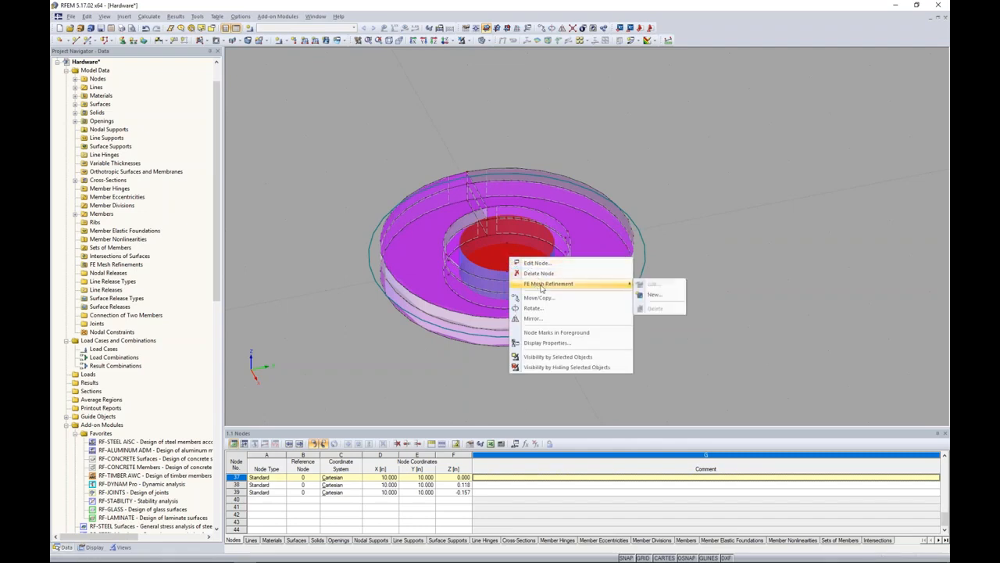
click(649, 294)
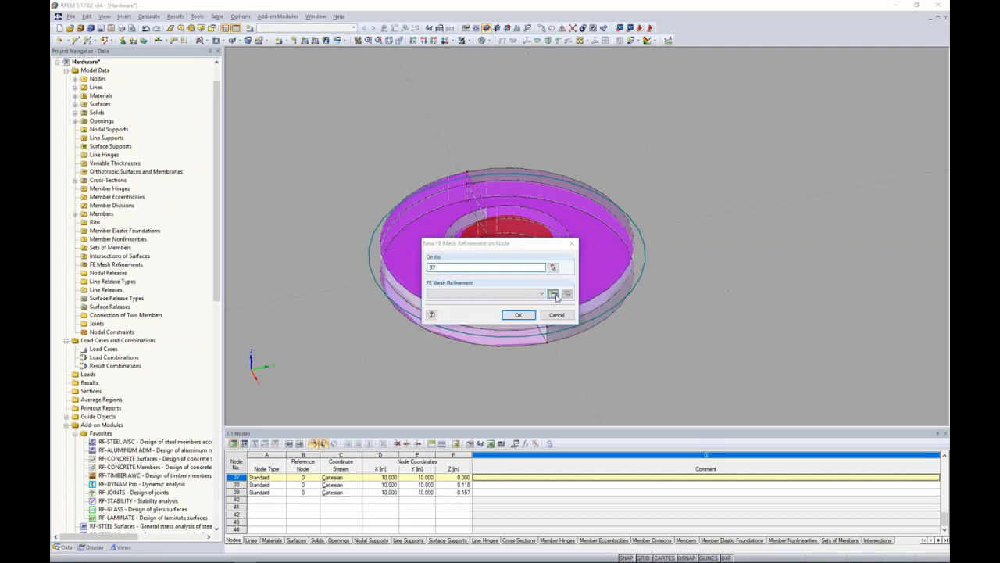
click(552, 293)
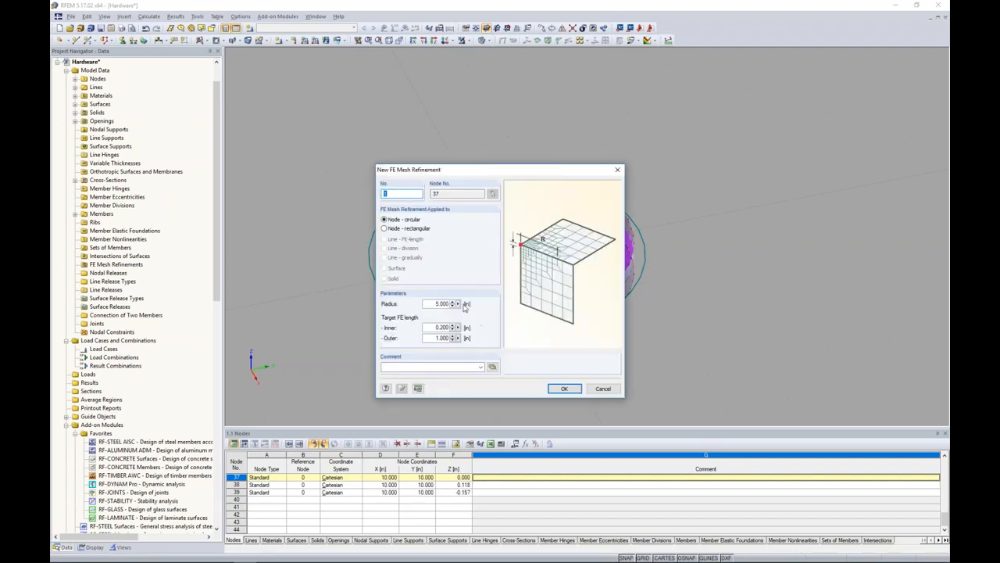
drag(431, 327, 451, 327)
key(BackSpace)
drag(426, 337, 473, 342)
text(0)
click(564, 389)
click(518, 315)
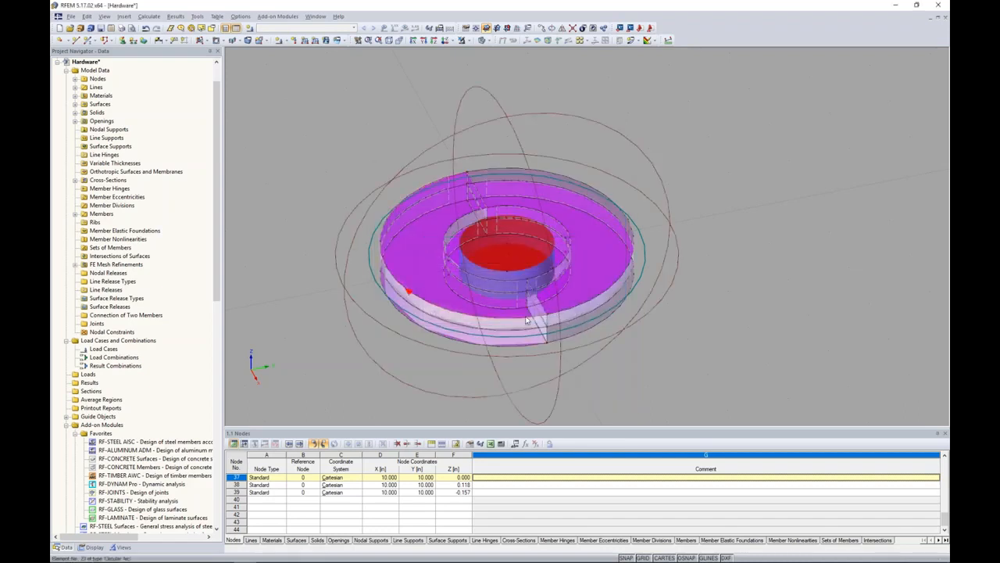
Display the model in wireframe and give all hardware surfaces a polar result grid with a radial distance R of 0.1 in.
scroll(526, 320, down, 2)
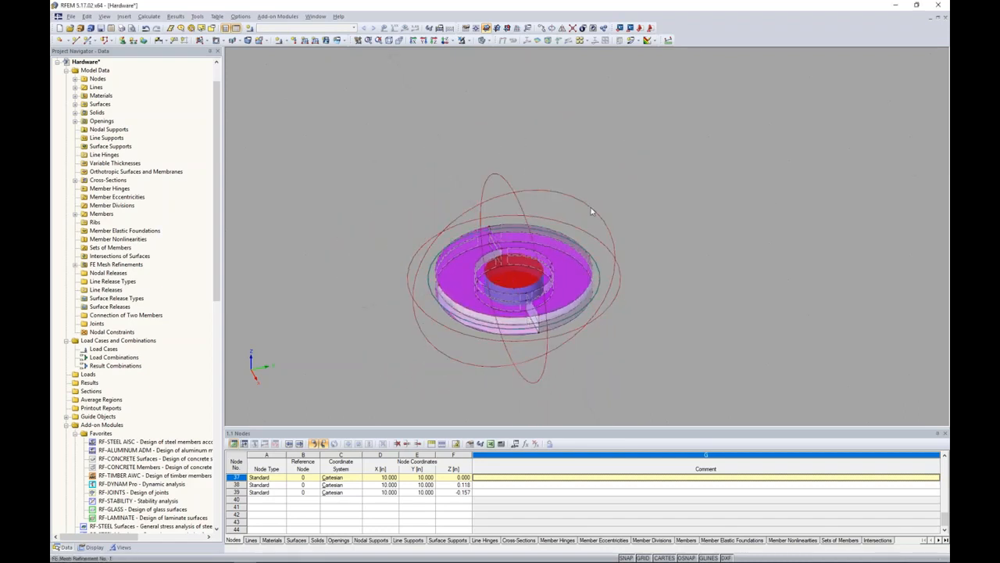
click(492, 41)
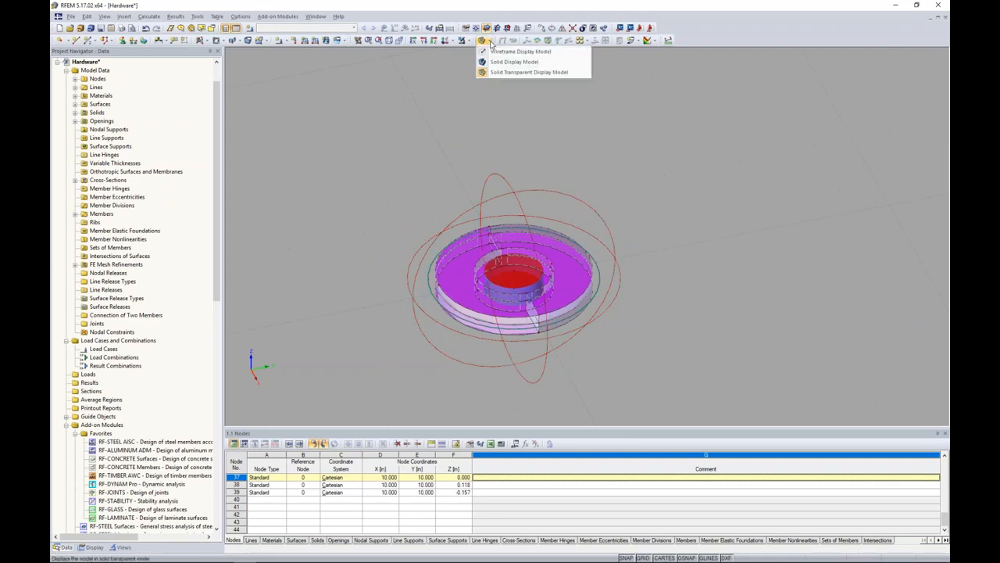
click(504, 50)
drag(664, 392, 379, 156)
scroll(458, 284, up, 2)
scroll(458, 285, up, 1)
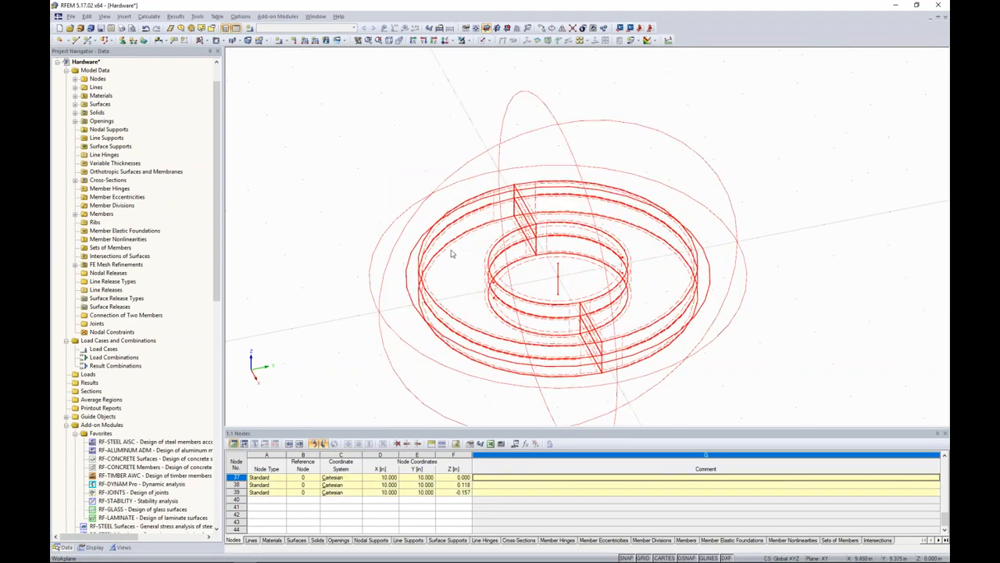
right_click(459, 255)
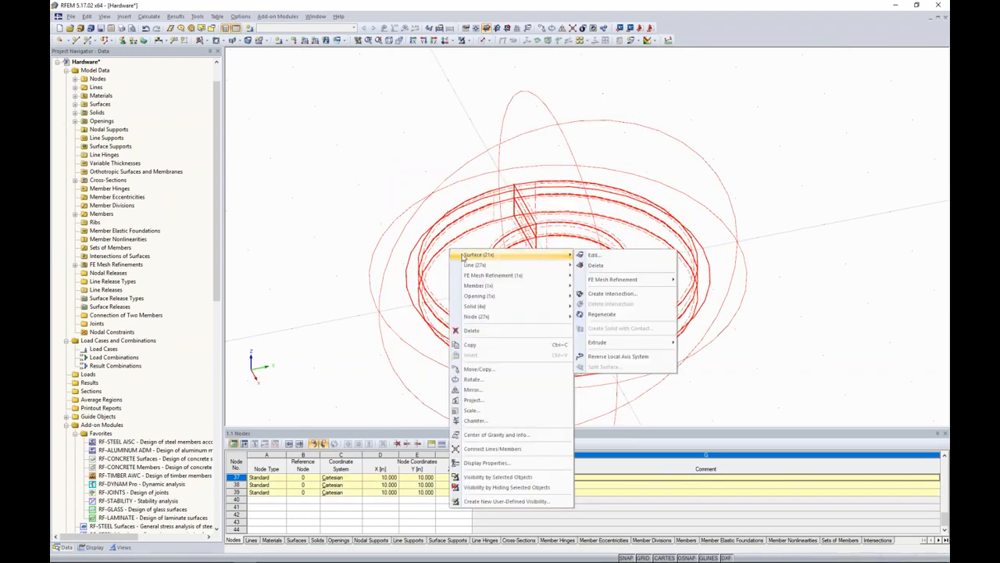
click(594, 259)
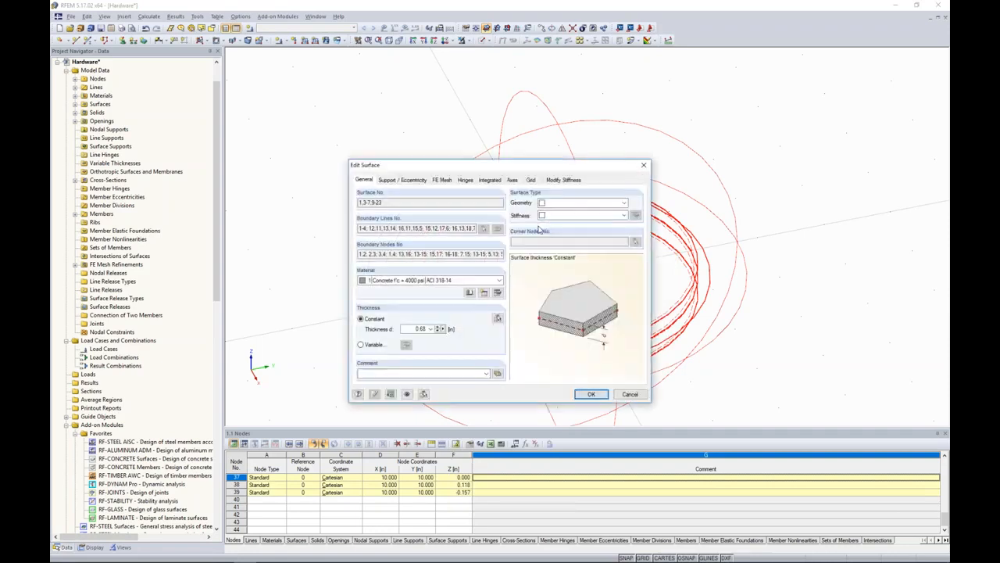
click(529, 180)
click(369, 239)
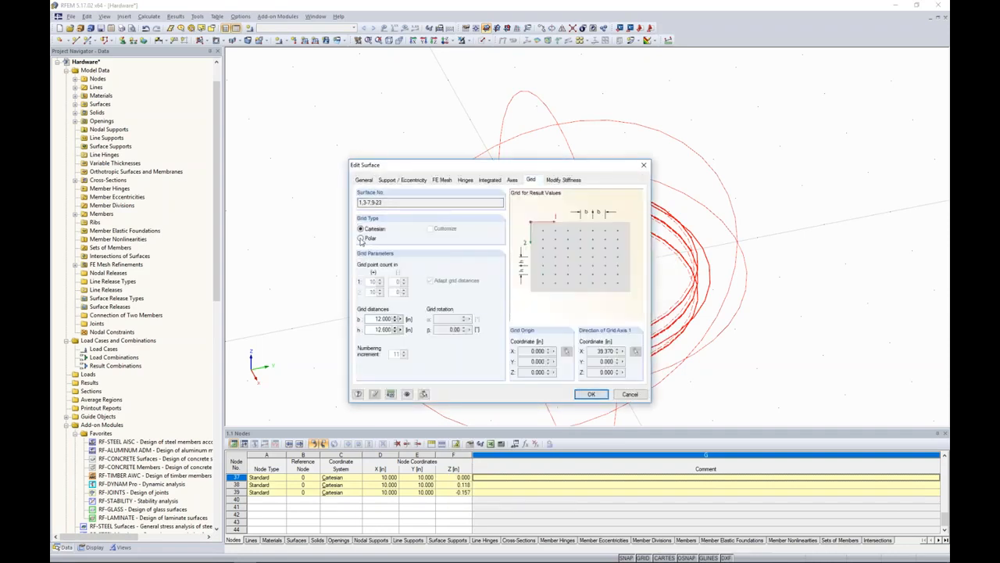
double_click(377, 319)
text(0.1)
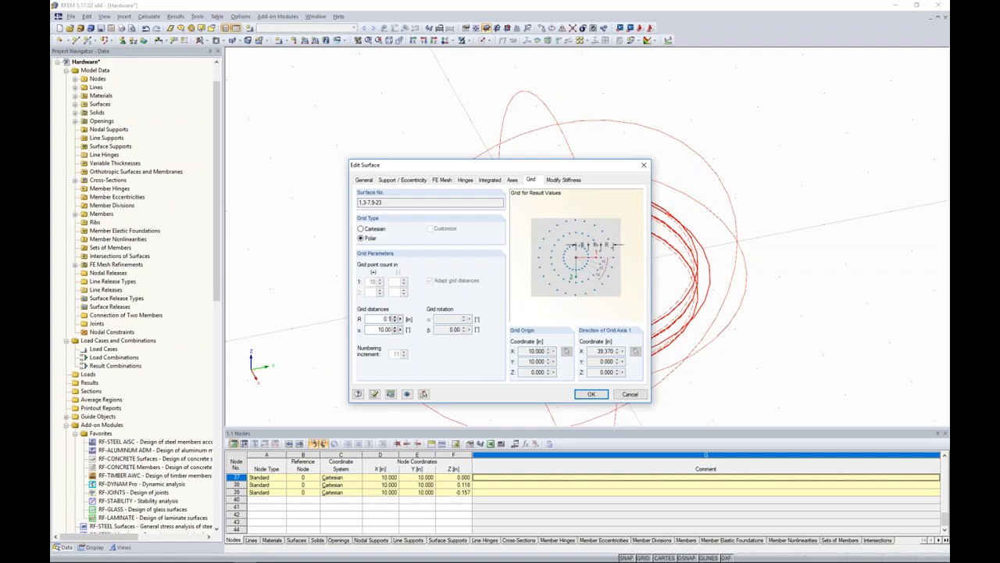
click(590, 395)
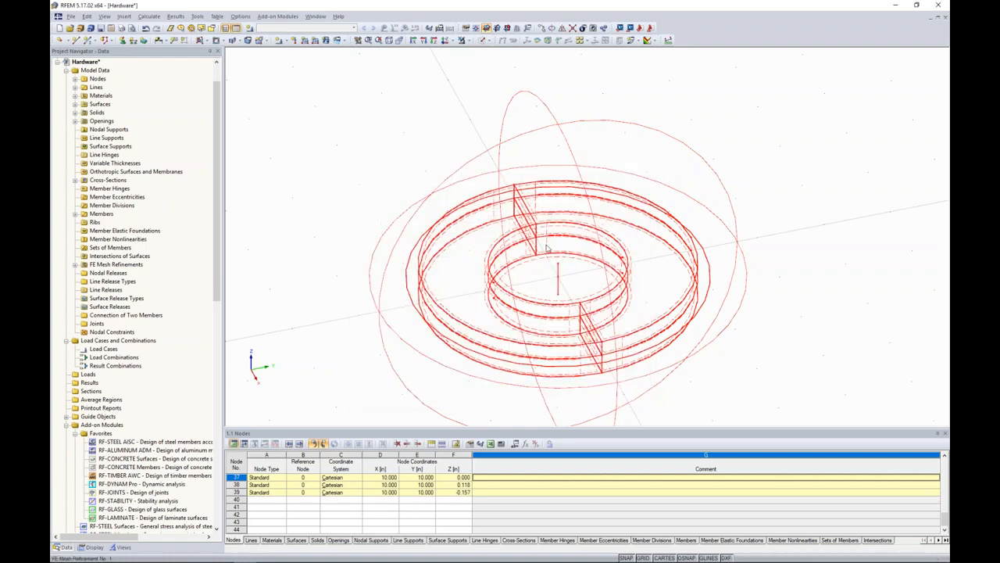
Clear the selection and generate the FE mesh for the whole hardware model.
scroll(635, 275, down, 2)
scroll(635, 275, down, 1)
middle_drag(714, 329, 506, 260)
click(617, 316)
scroll(617, 318, down, 3)
scroll(617, 317, down, 3)
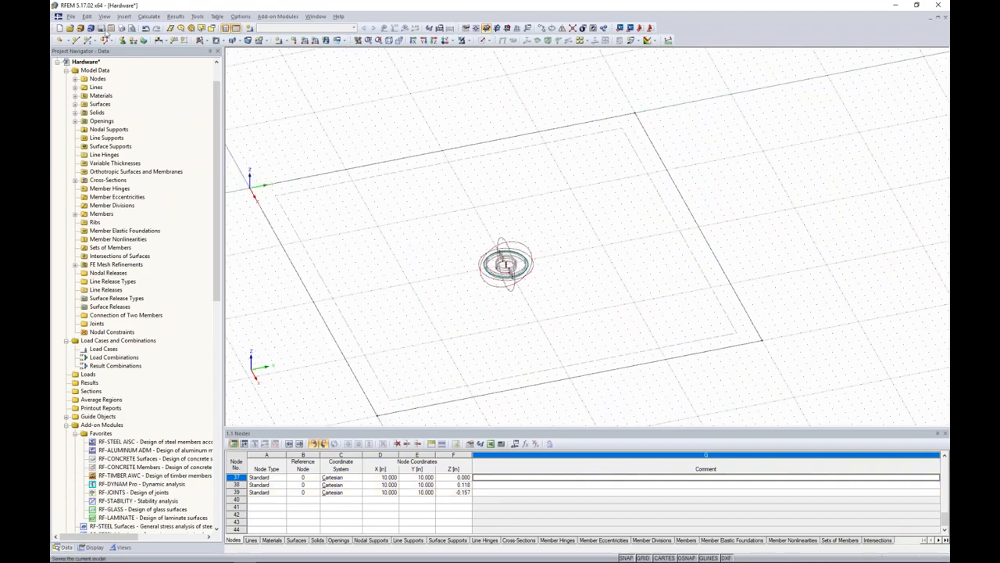
click(143, 17)
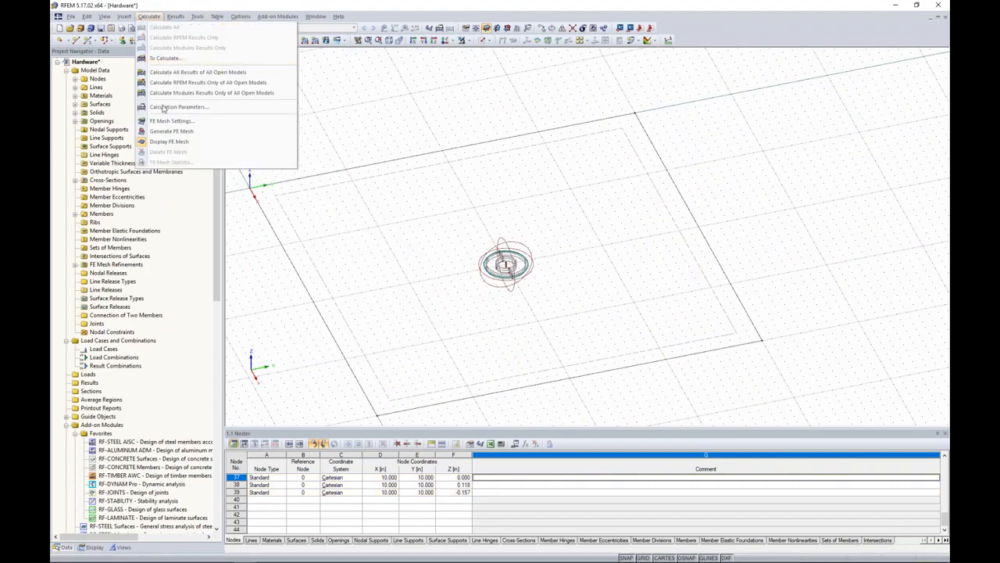
click(166, 121)
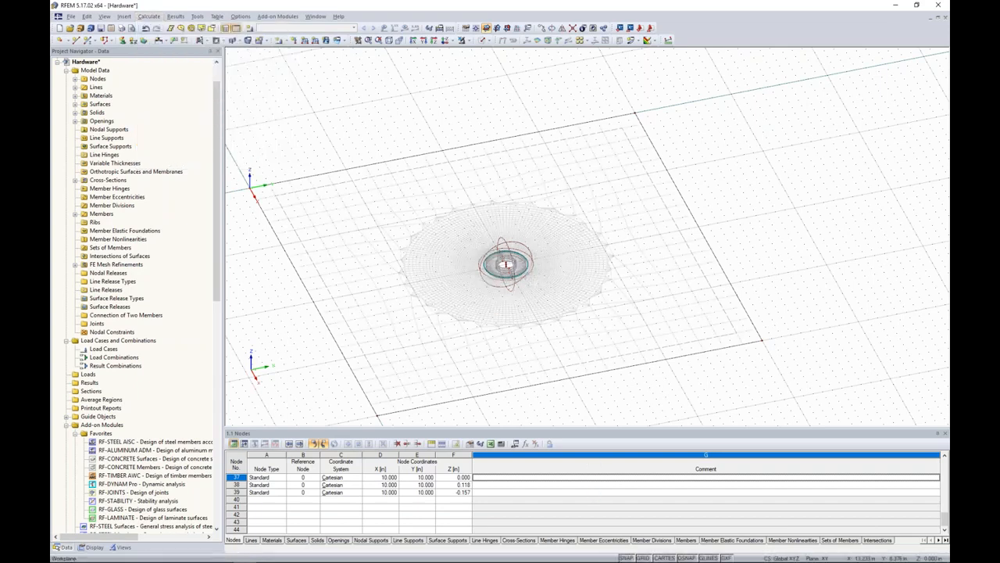
Hide the work plane grid and examine the refined mesh around the rings and central bolt.
click(643, 557)
scroll(514, 266, up, 5)
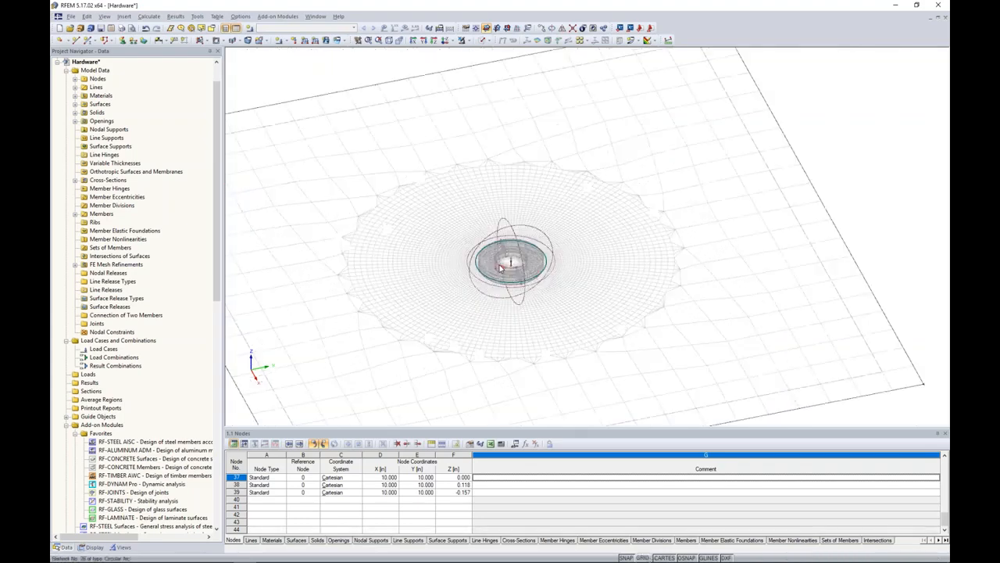
scroll(514, 265, up, 5)
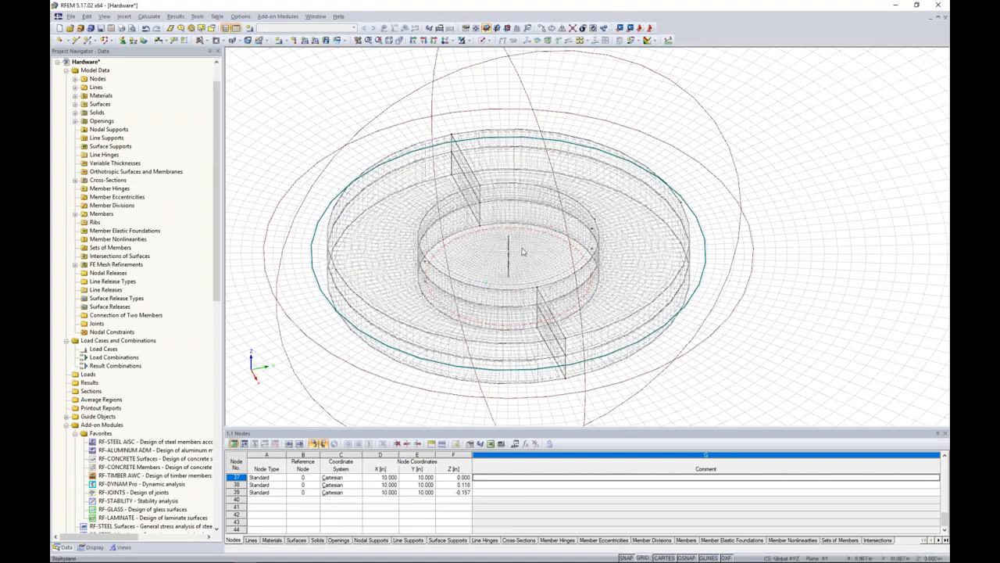
scroll(496, 251, down, 10)
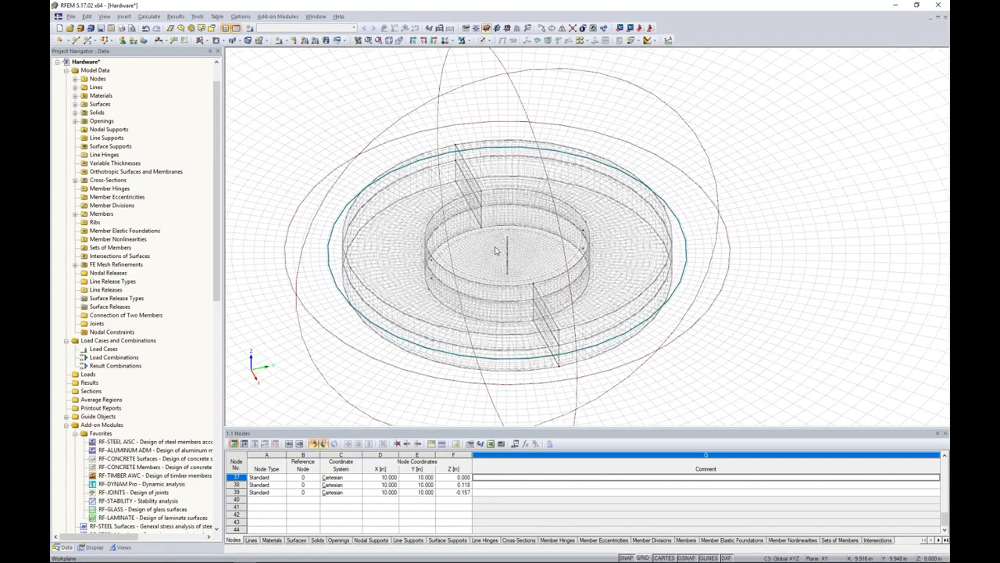
scroll(496, 250, down, 2)
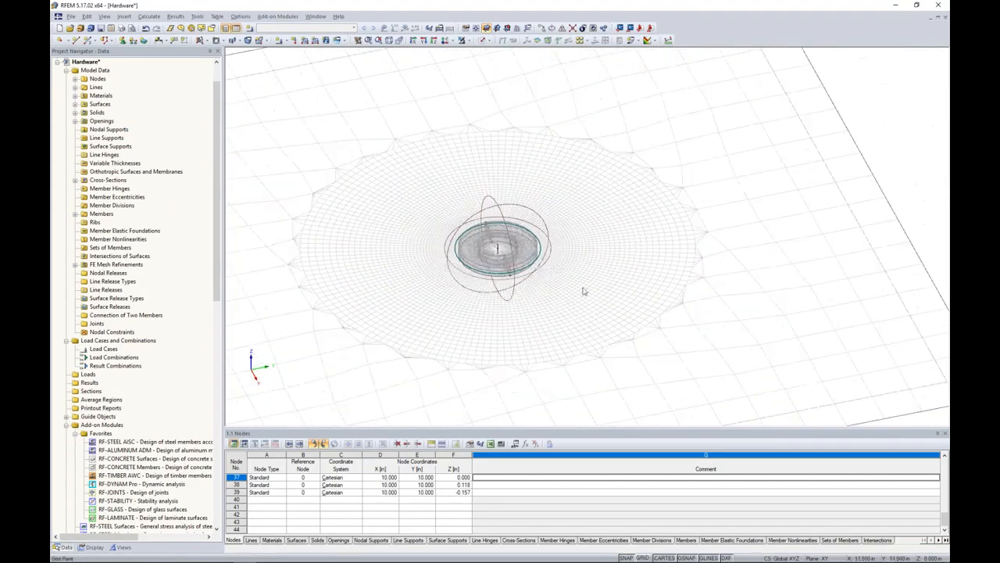
scroll(491, 261, down, 2)
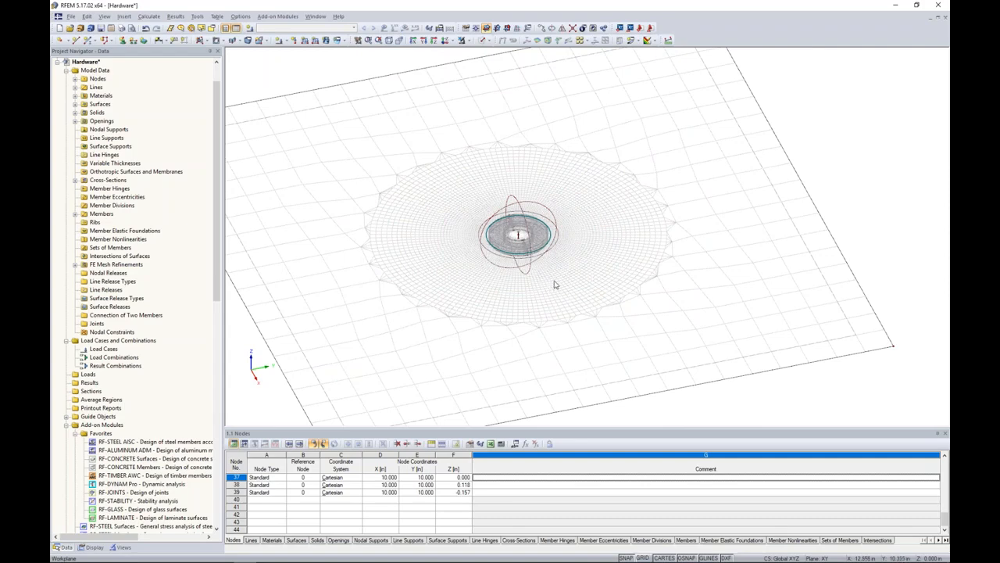
Select the complete ring and bolt assembly together with its mesh refinement and copy it.
drag(622, 317, 439, 169)
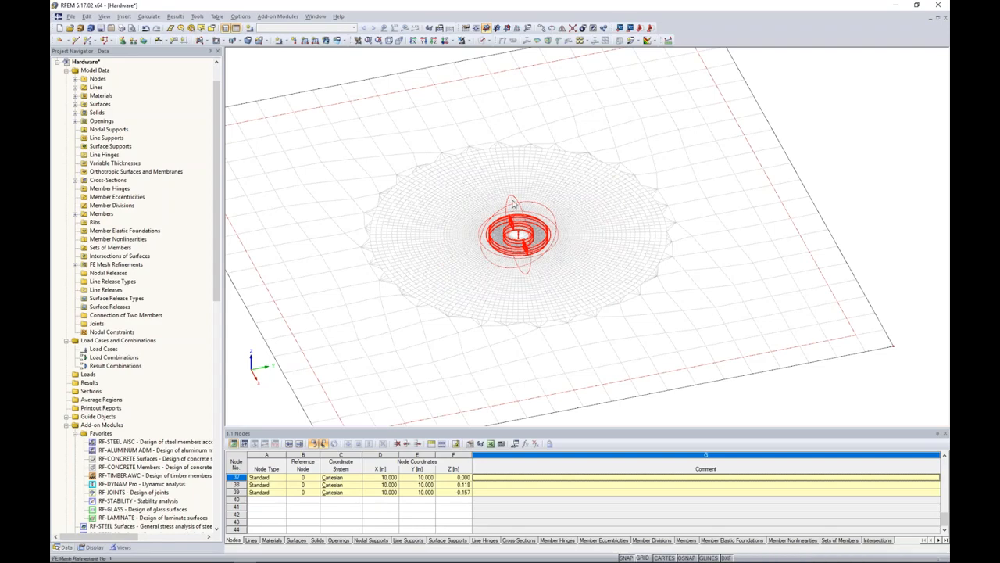
click(637, 195)
drag(439, 171, 612, 302)
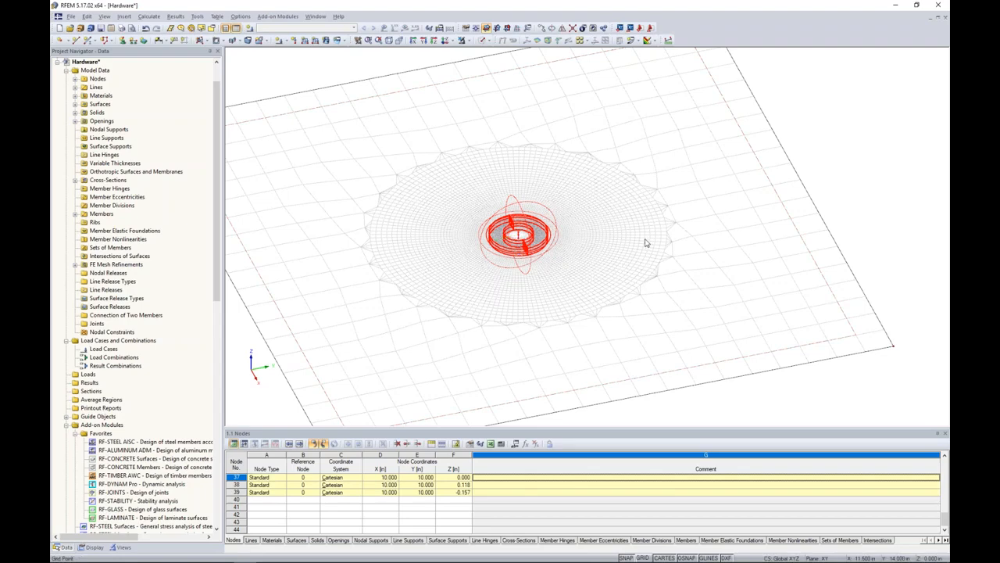
Switch to the Simple model, turn off its stress results and display it in wireframe.
click(315, 15)
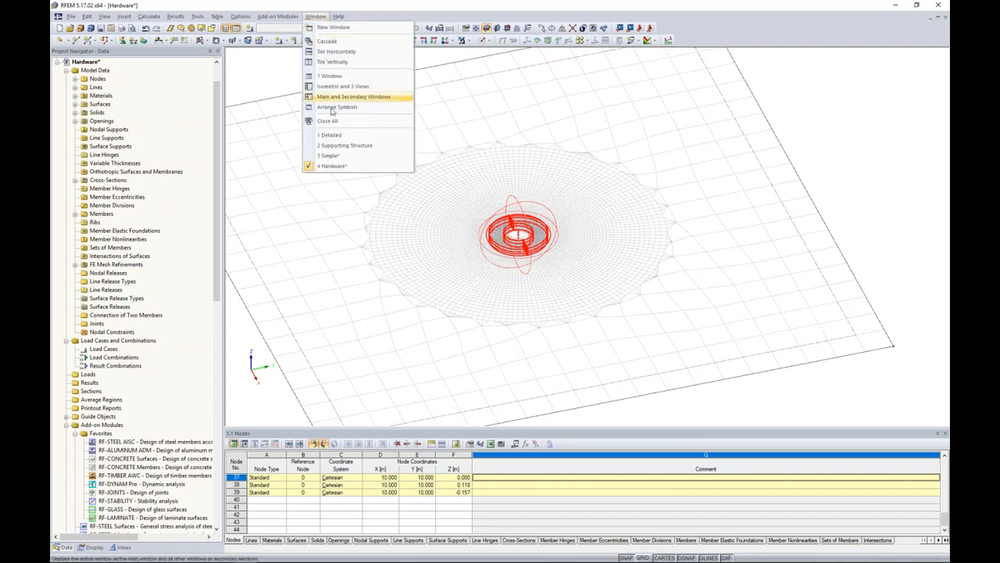
click(329, 155)
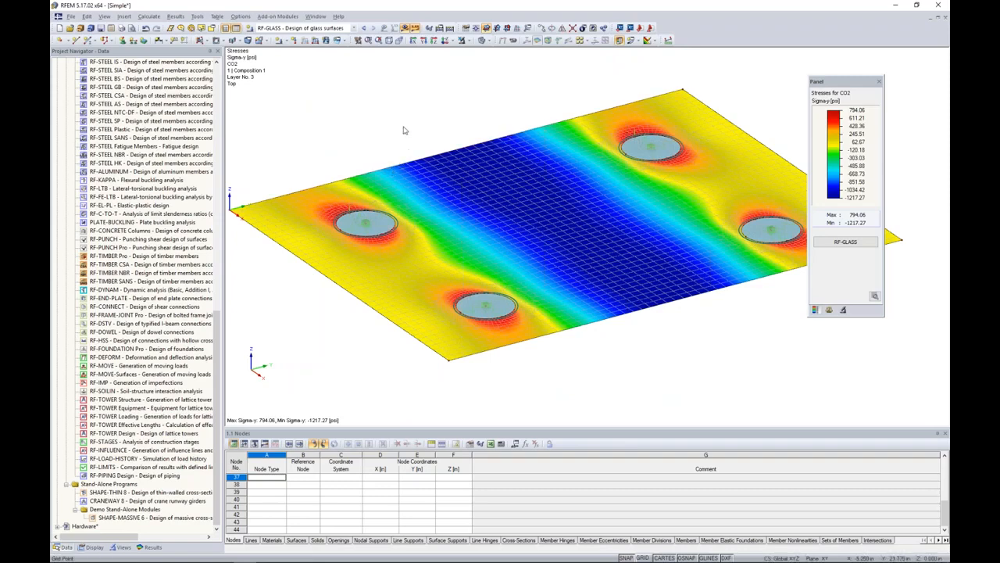
click(404, 29)
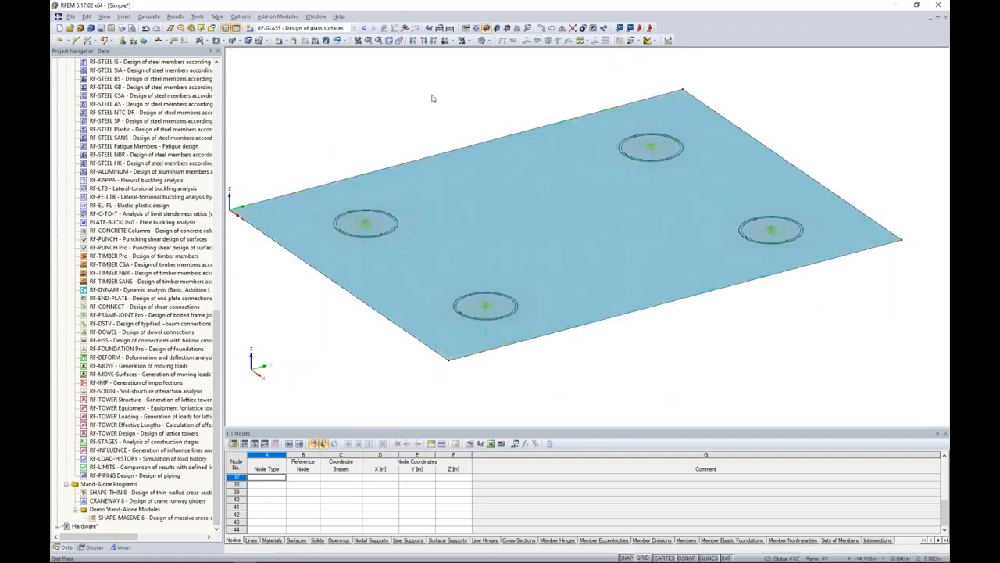
ctrl+middle_drag(433, 97, 435, 113)
ctrl+middle_drag(491, 61, 491, 67)
scroll(169, 214, up, 20)
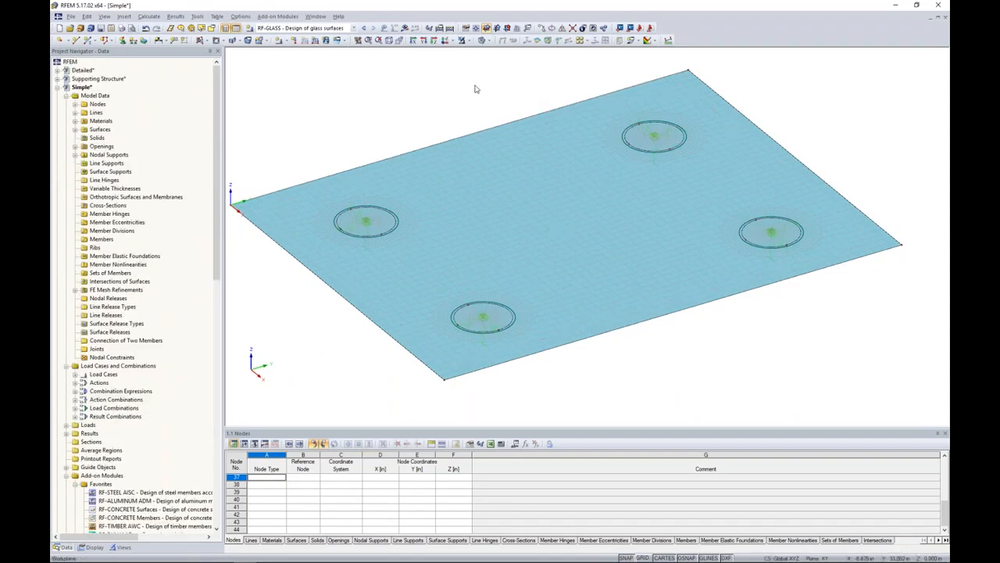
click(483, 40)
click(494, 52)
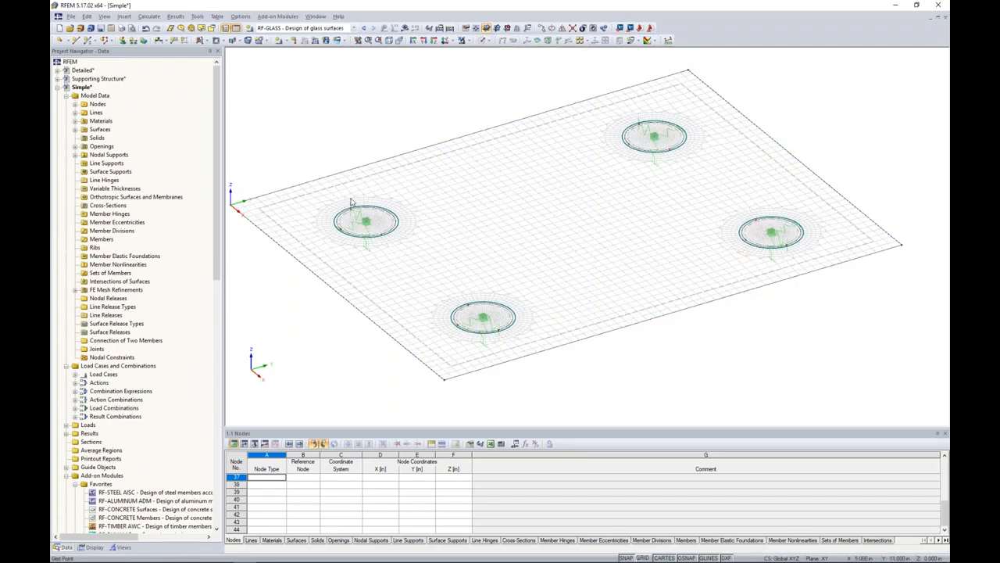
drag(326, 198, 405, 244)
drag(441, 284, 528, 349)
drag(619, 114, 818, 264)
key(Escape)
Delete the simplified supports and circular geometry at all four fixing points, keeping only their centre nodes, and accept deleting the results.
drag(318, 200, 533, 350)
drag(616, 119, 813, 267)
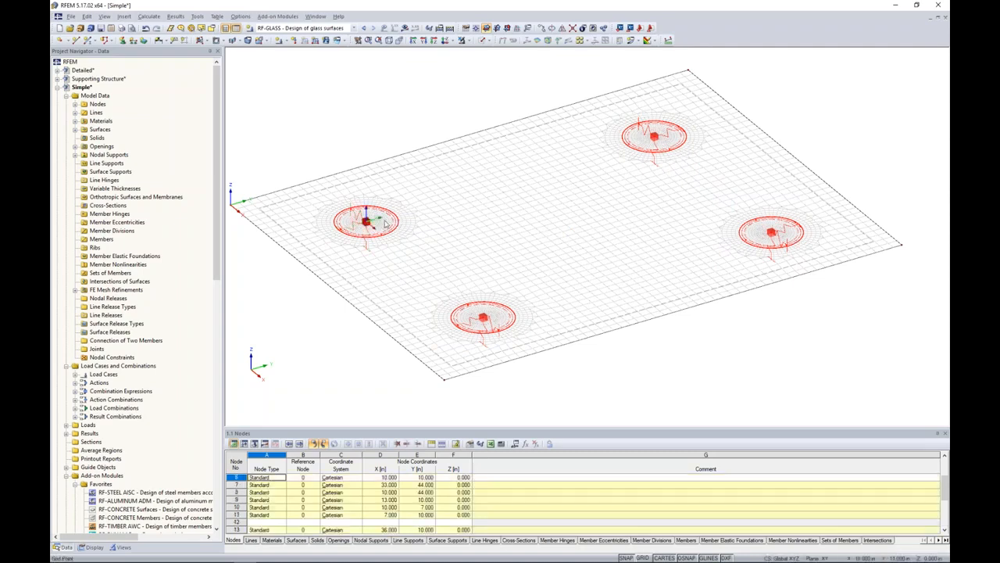
ctrl+click(483, 318)
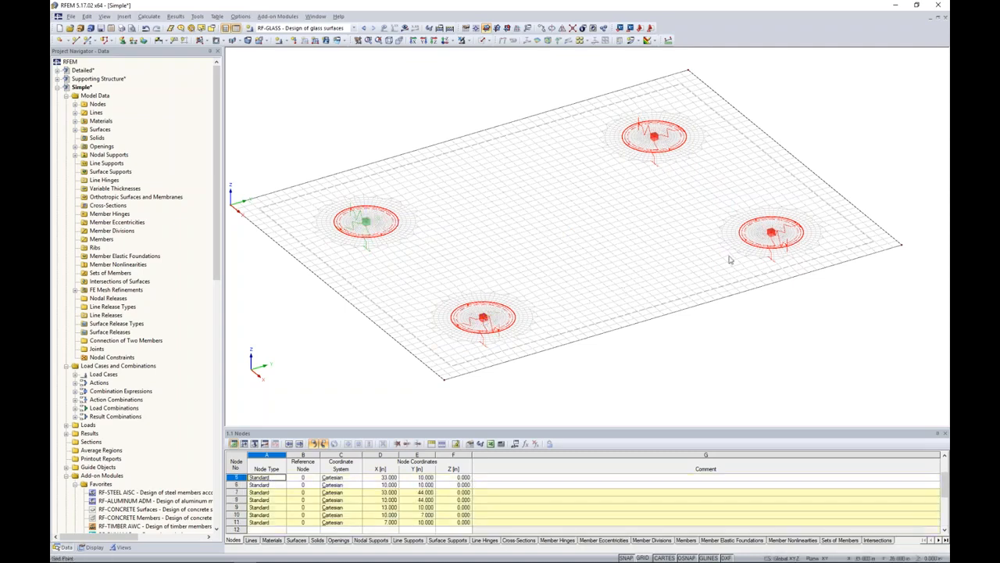
ctrl+click(772, 235)
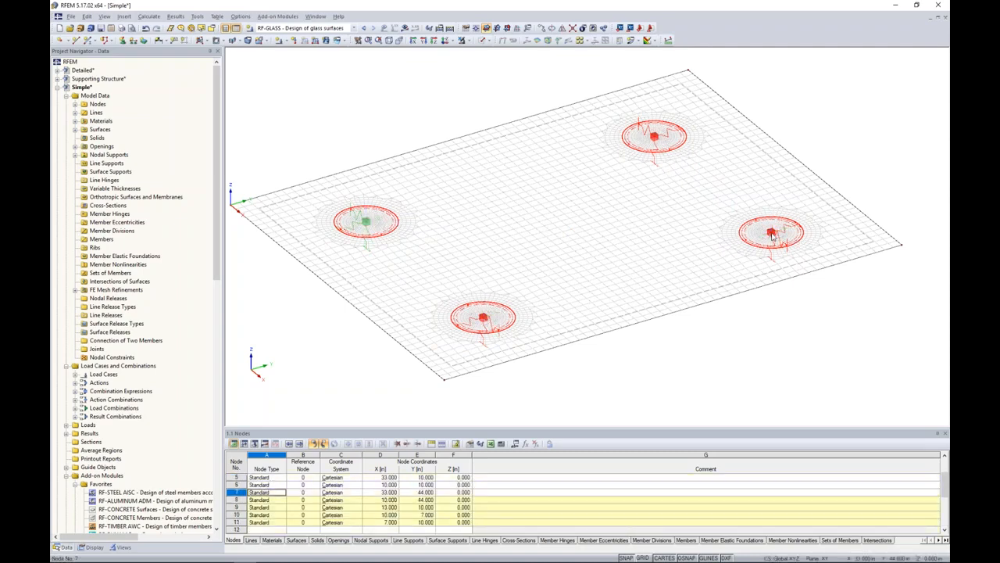
ctrl+click(656, 136)
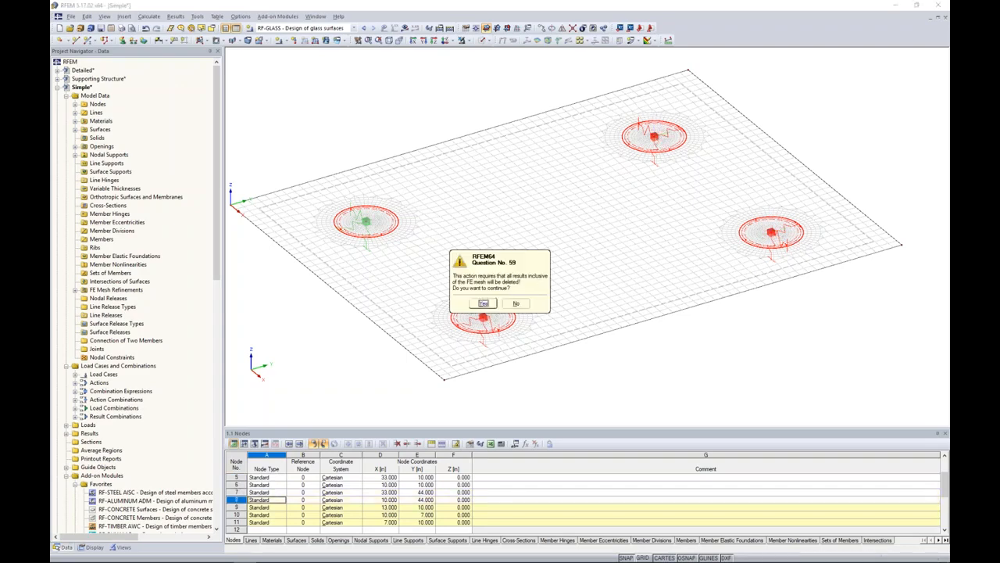
key(Delete)
click(371, 239)
key(Delete)
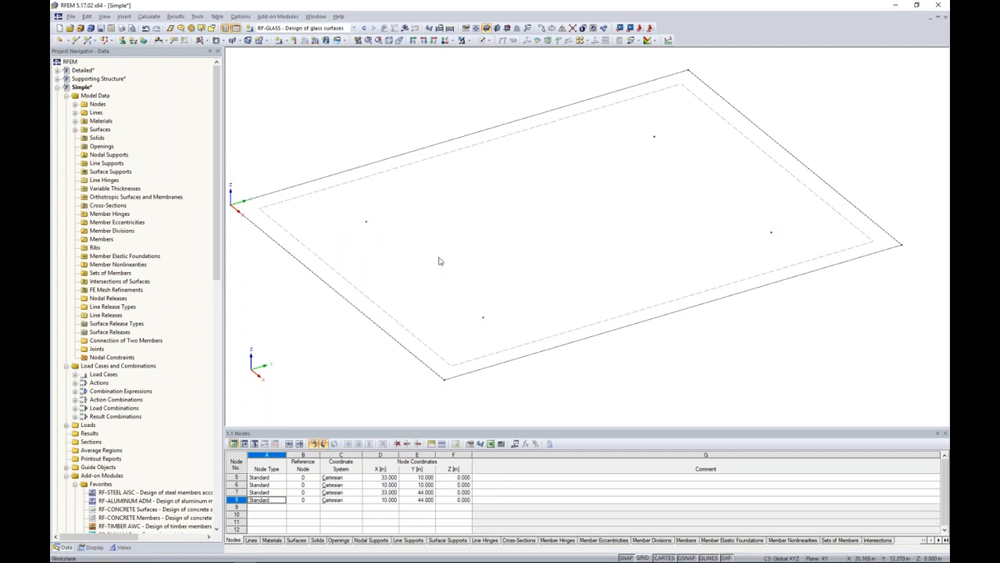
Insert the copied ring and bolt assembly into the Simple model with zero offset in all directions.
middle_drag(472, 231, 504, 236)
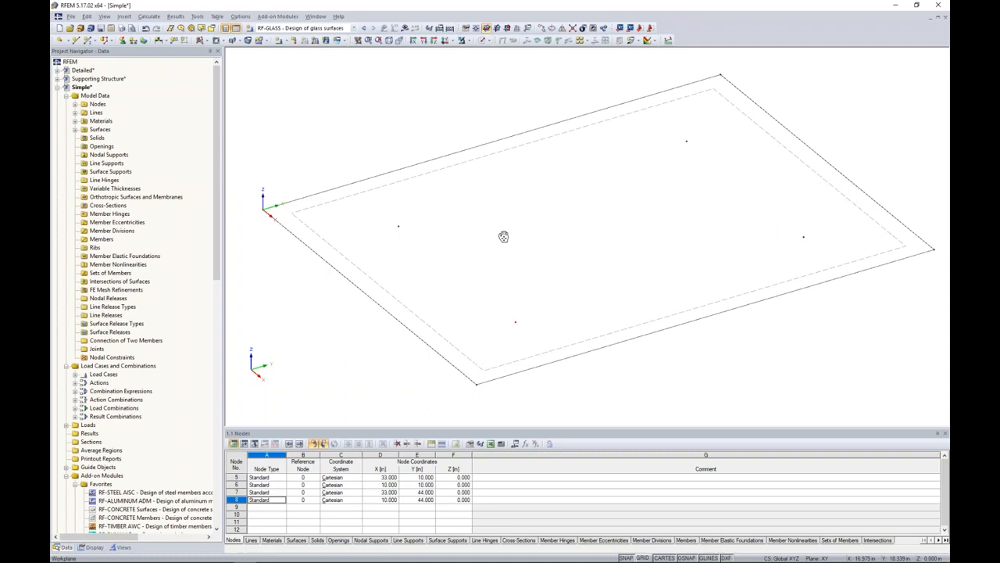
key(ctrl+v)
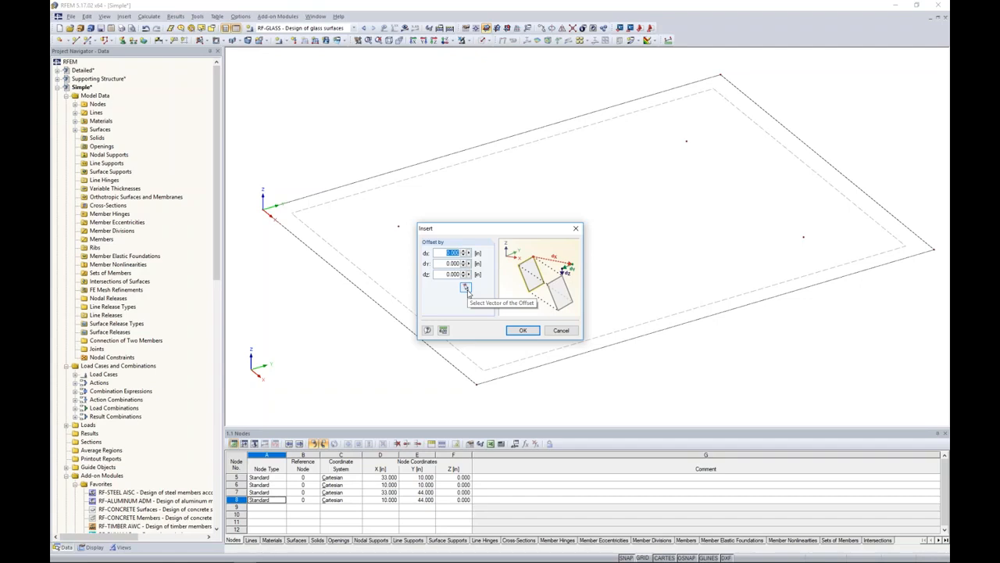
click(523, 329)
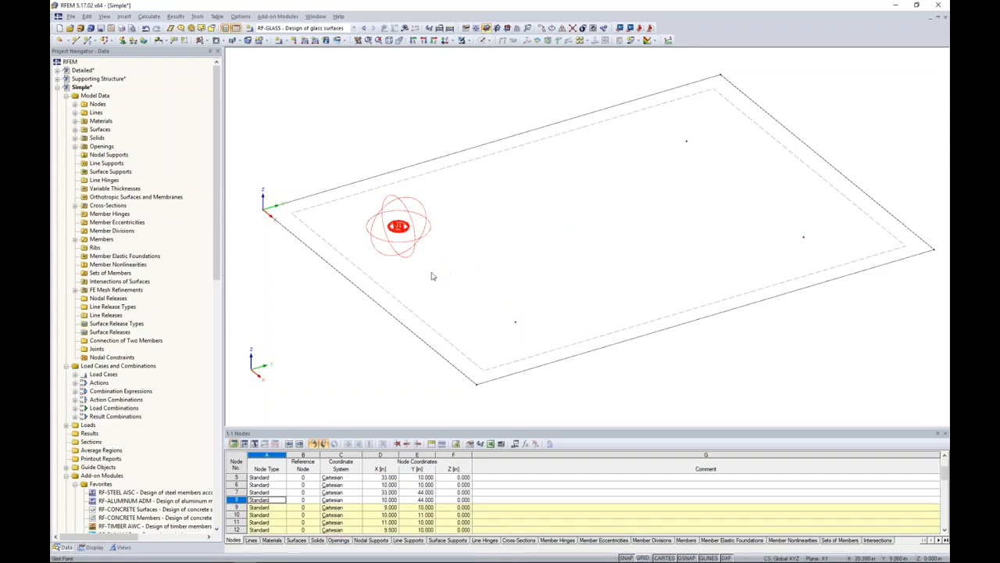
scroll(438, 266, up, 4)
scroll(428, 243, up, 2)
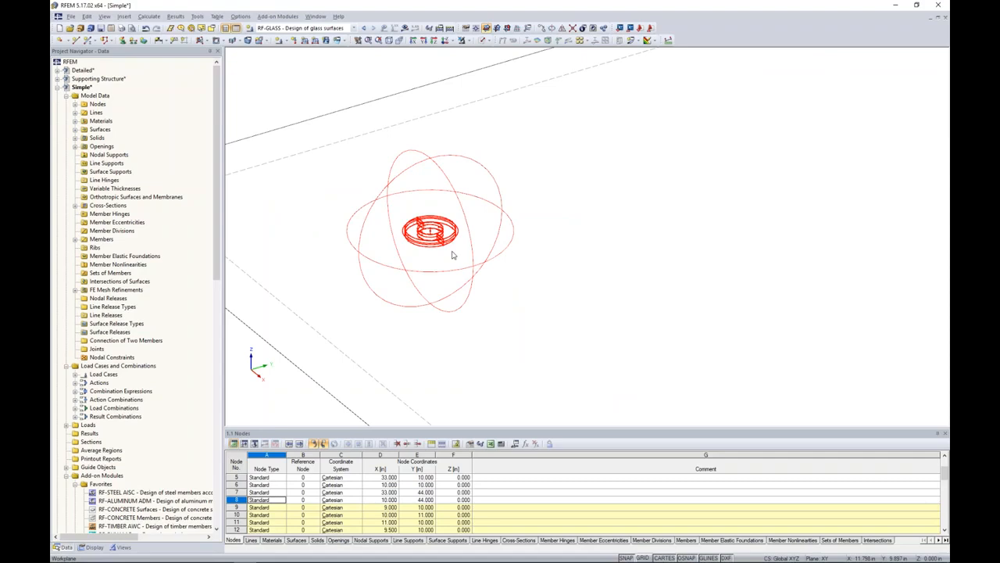
Copy the inserted assembly once by 23 in along X, from its centre node to the adjacent fixing node.
scroll(475, 272, down, 3)
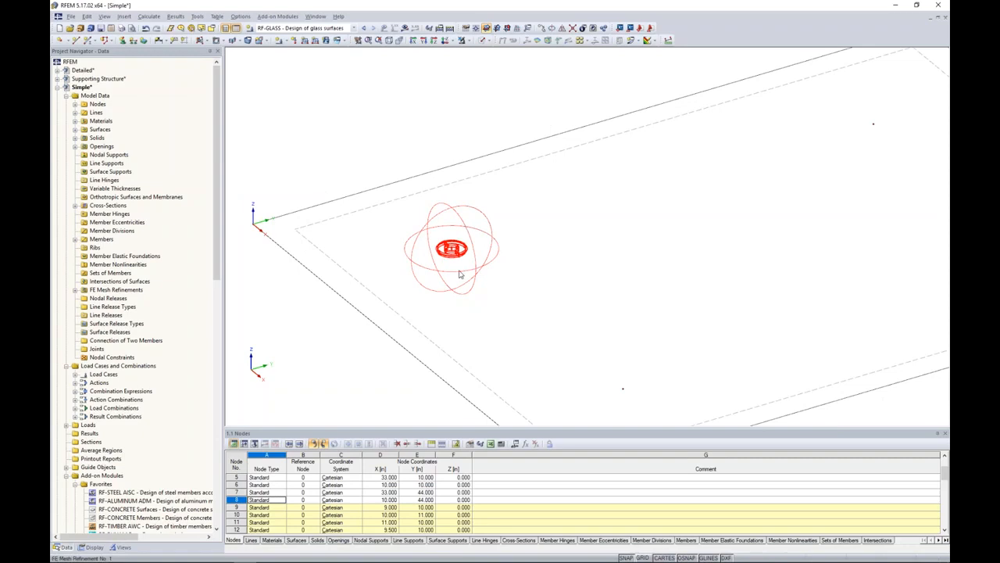
click(541, 28)
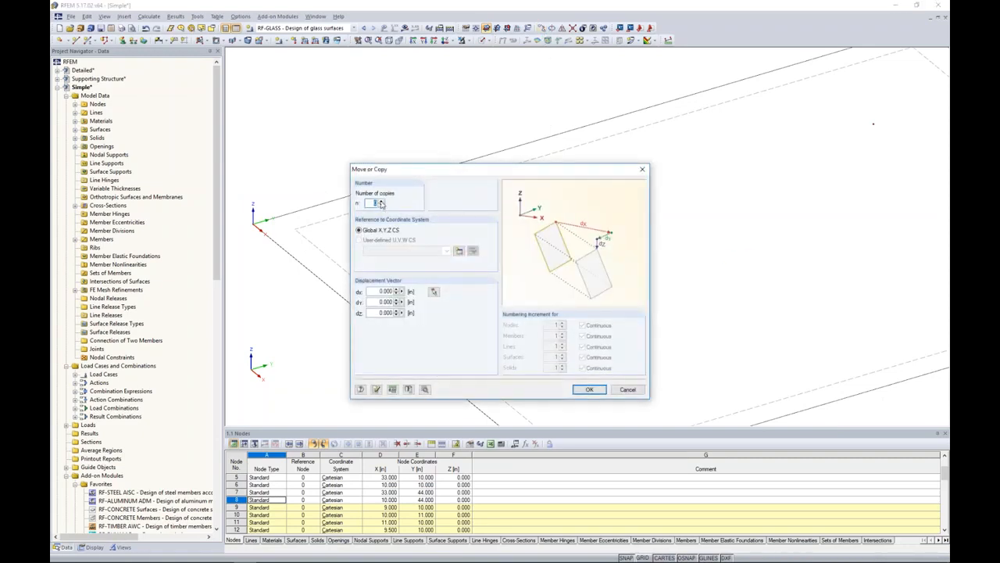
click(434, 291)
scroll(447, 252, up, 8)
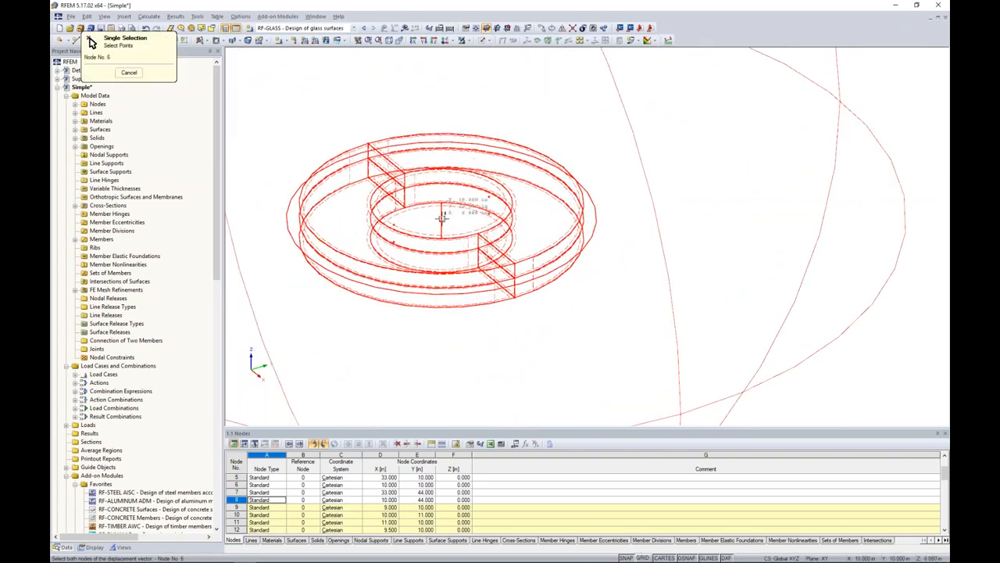
scroll(442, 218, down, 8)
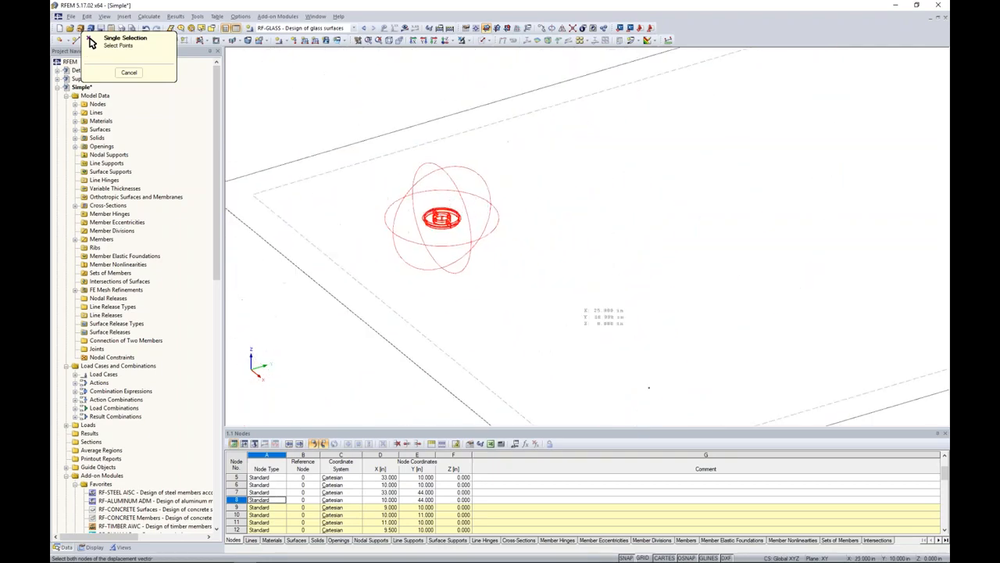
middle_drag(562, 313, 468, 225)
click(556, 298)
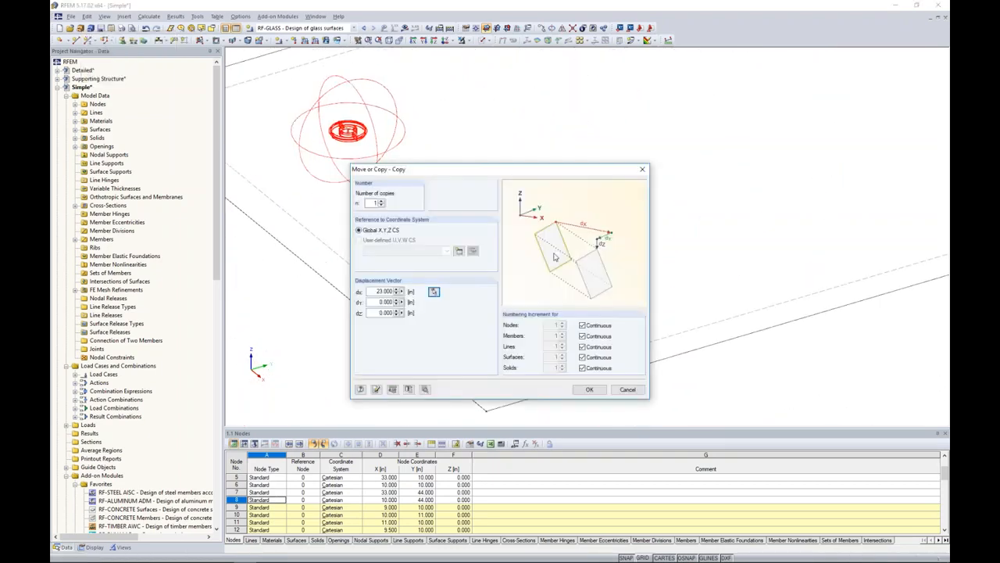
key(Return)
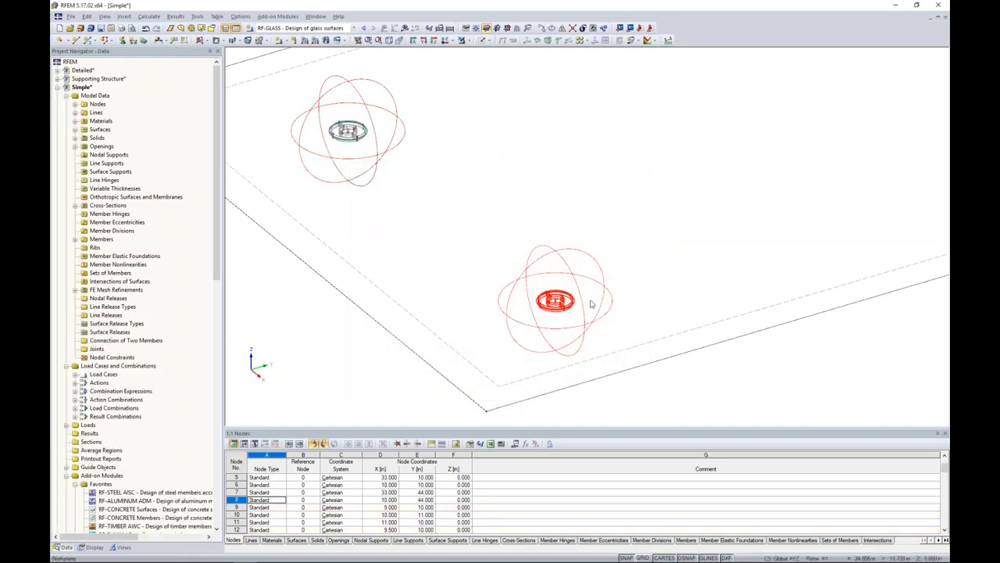
Select both hardware assemblies with their mesh refinements and copy them once by 34 in along Y to the remaining fixing nodes.
scroll(592, 304, down, 3)
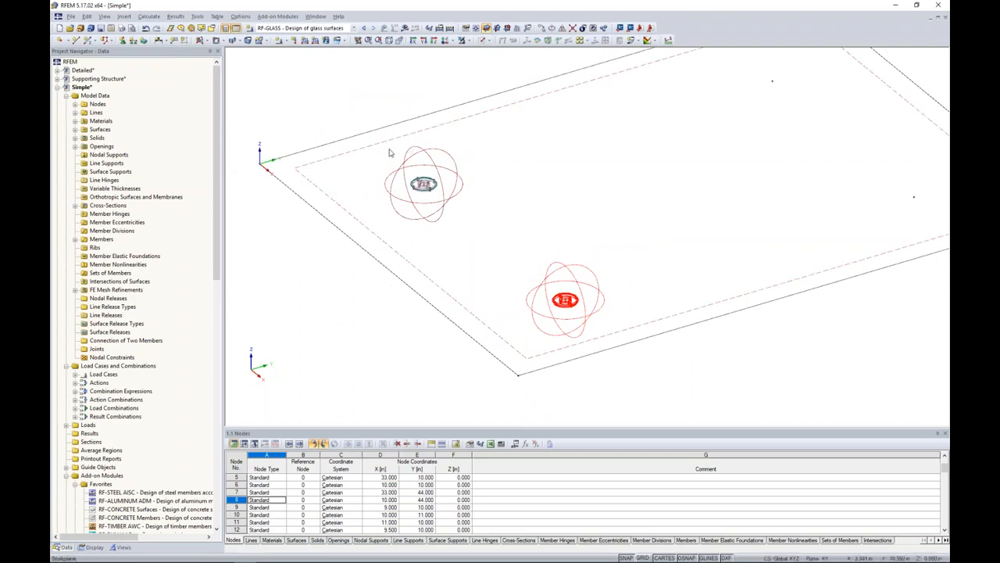
drag(382, 145, 481, 231)
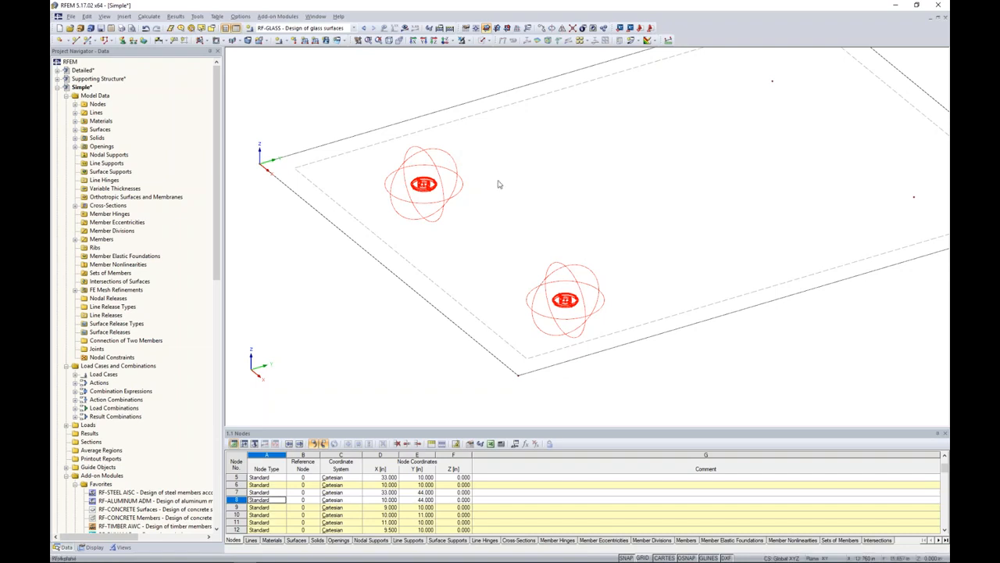
middle_drag(631, 200, 539, 231)
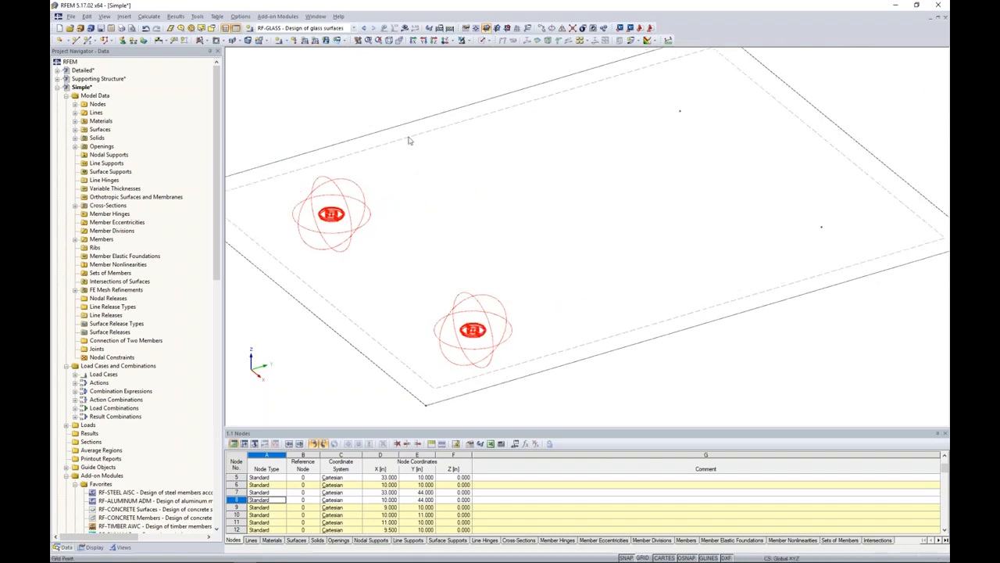
click(543, 29)
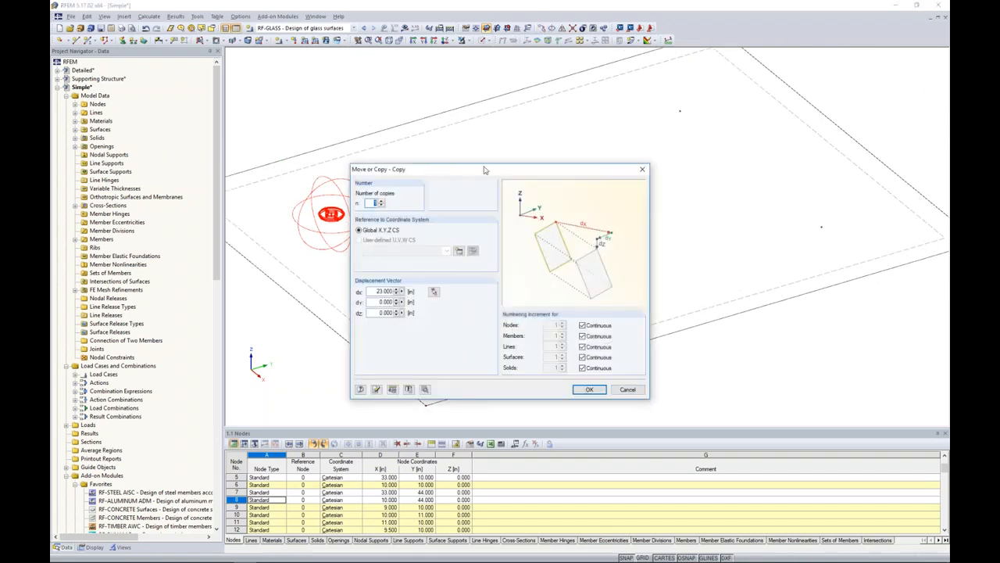
click(435, 291)
scroll(331, 215, up, 10)
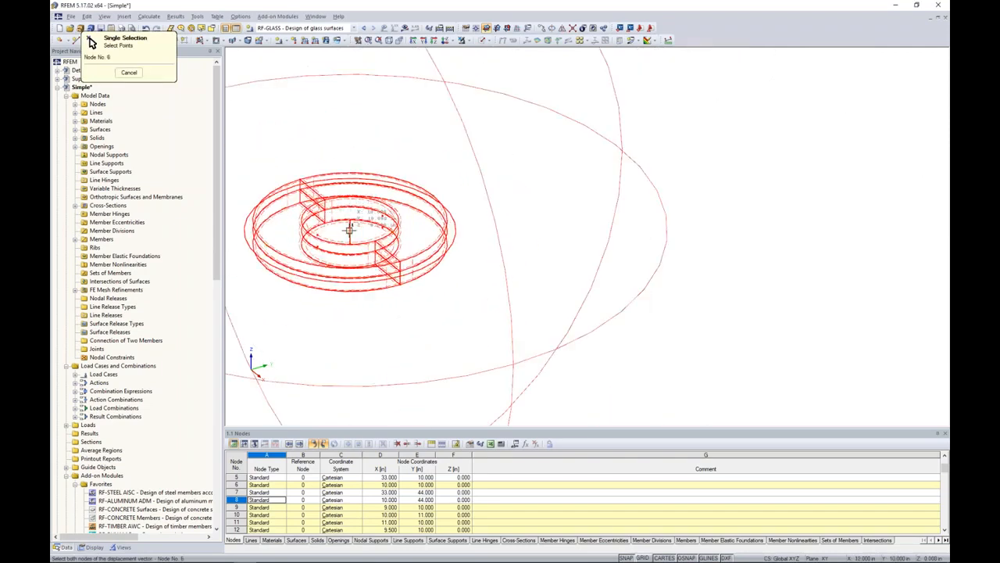
scroll(349, 229, down, 3)
scroll(349, 229, down, 3)
scroll(681, 190, up, 4)
click(706, 139)
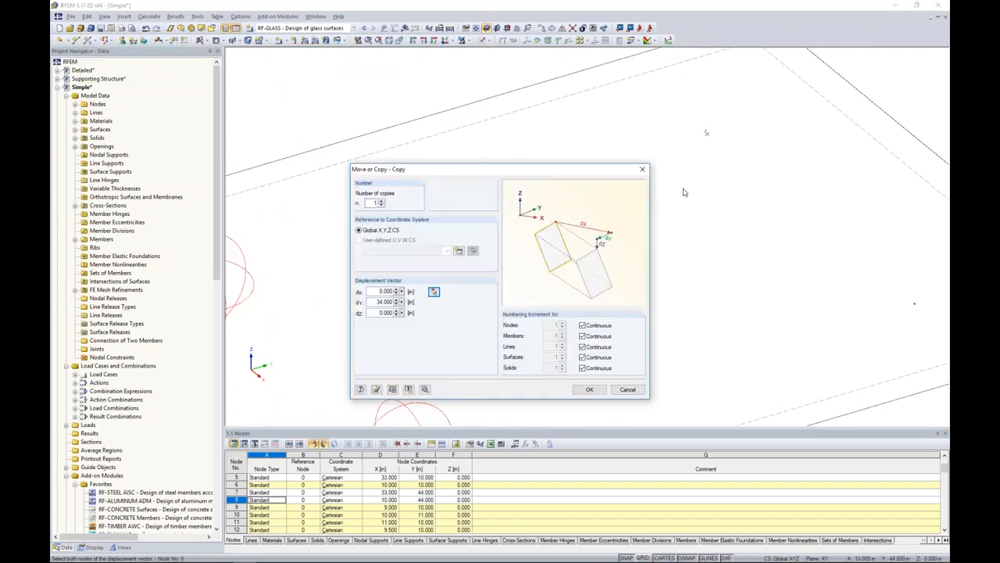
click(589, 390)
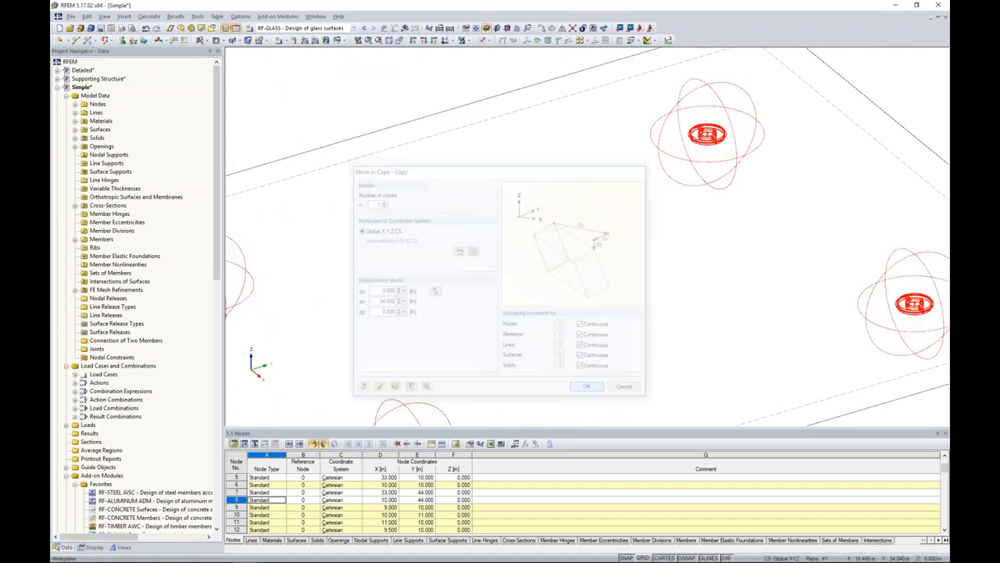
Display the glass panel with its four fixings as a solid transparent model.
scroll(565, 298, down, 3)
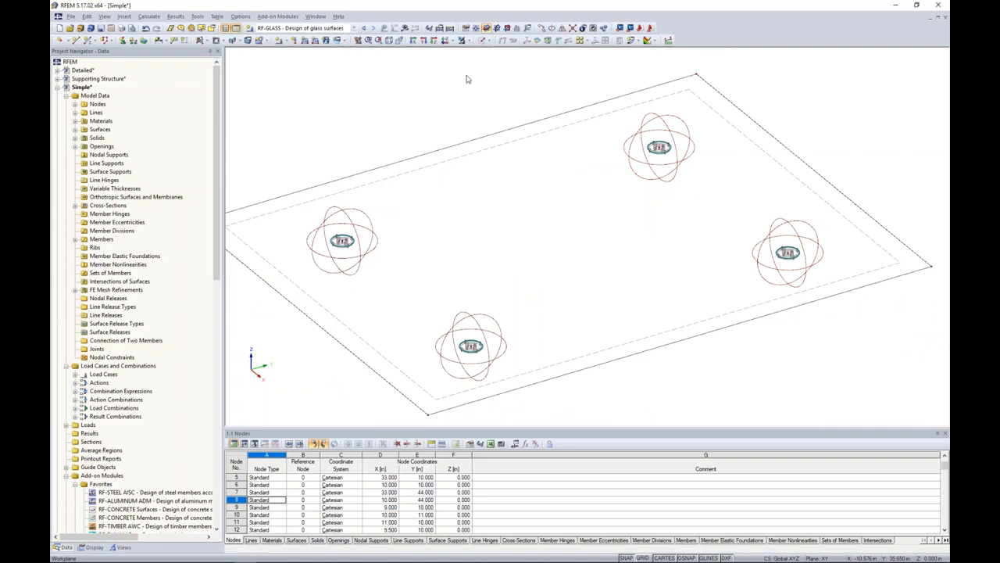
click(485, 40)
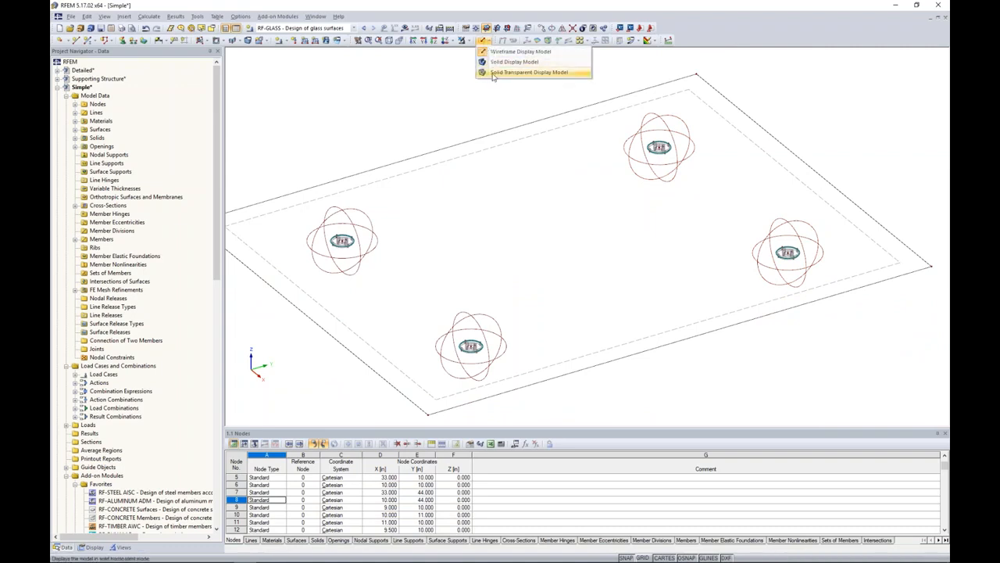
click(493, 73)
middle_drag(424, 122, 463, 117)
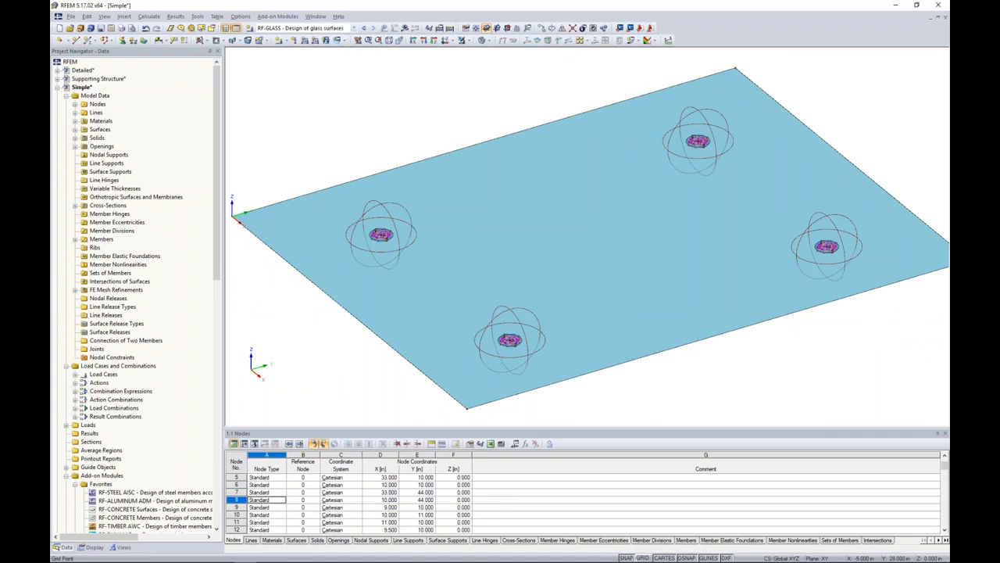
Switch to the Supporting Structure model and examine how the round posts connect the glass fixings to the tube beams.
click(315, 15)
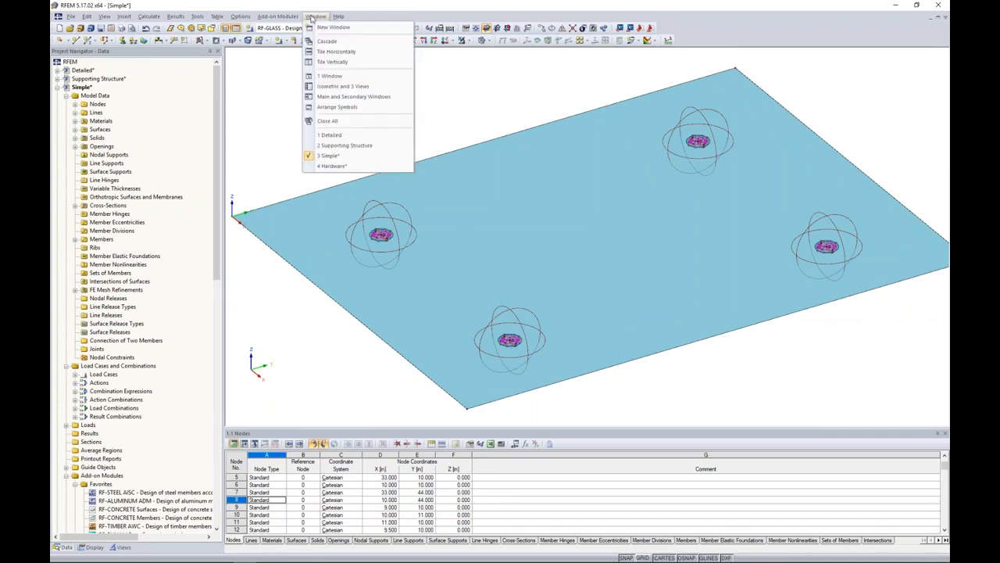
click(340, 145)
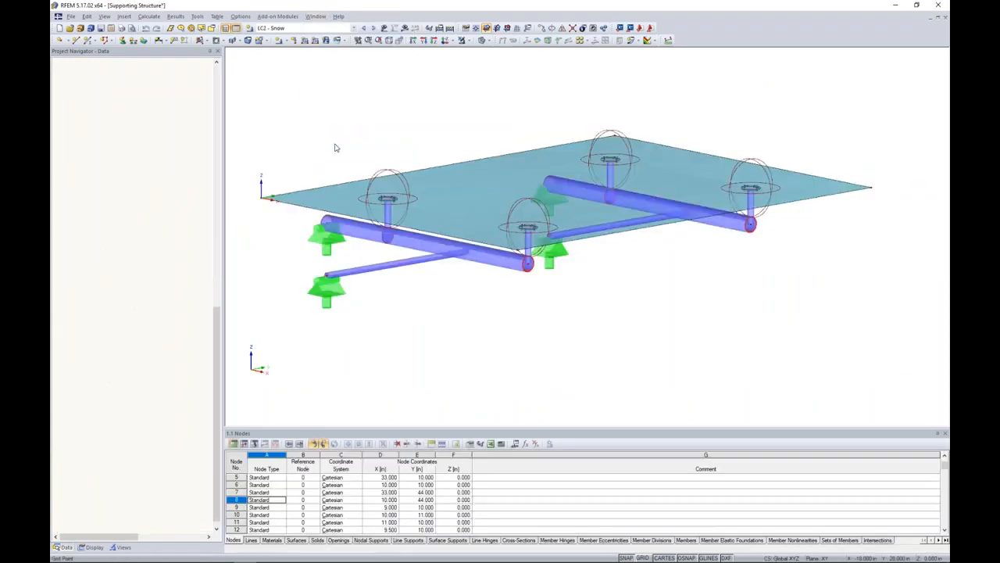
ctrl+middle_drag(461, 257, 412, 275)
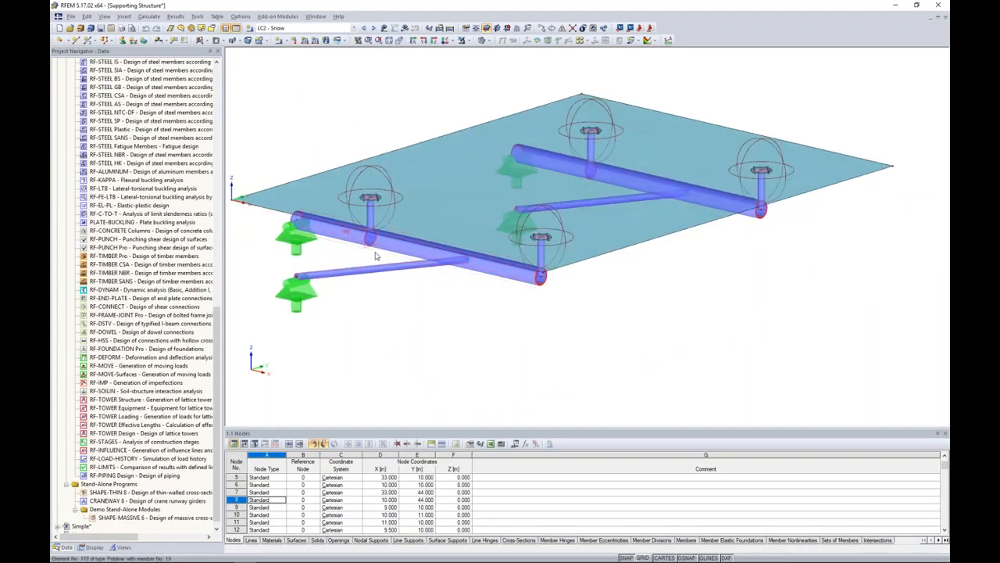
middle_drag(417, 299, 472, 317)
scroll(428, 230, up, 5)
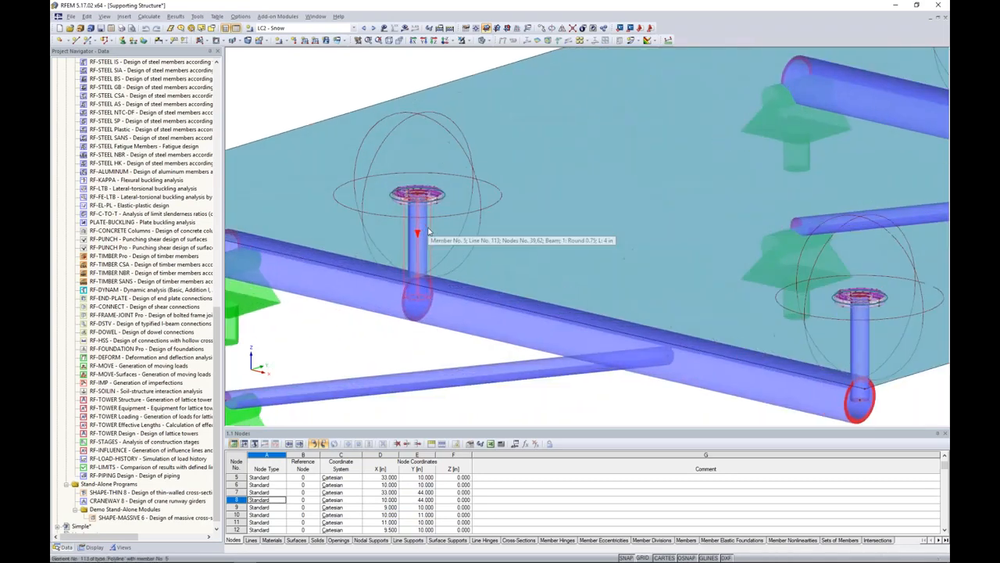
scroll(414, 210, up, 3)
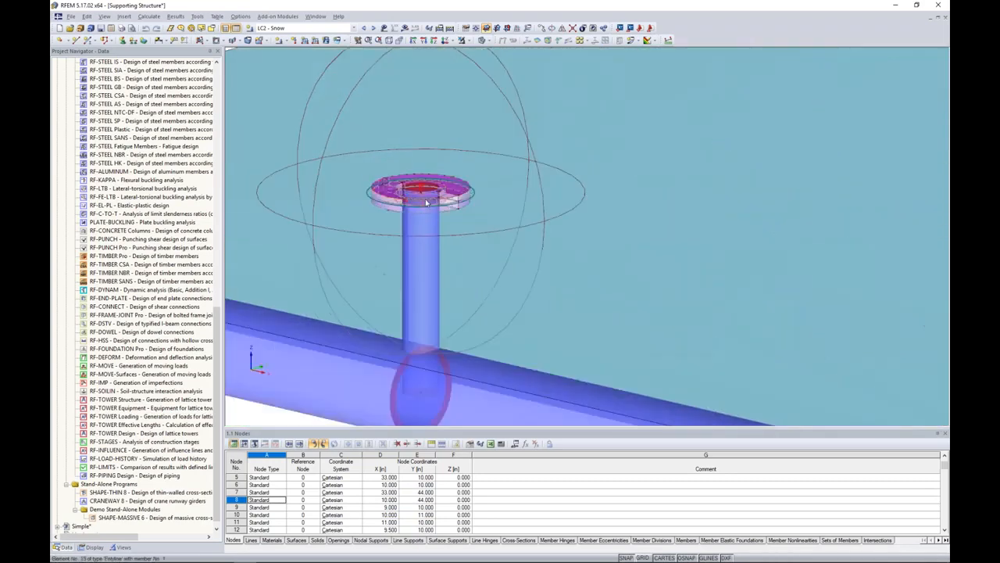
scroll(412, 205, down, 6)
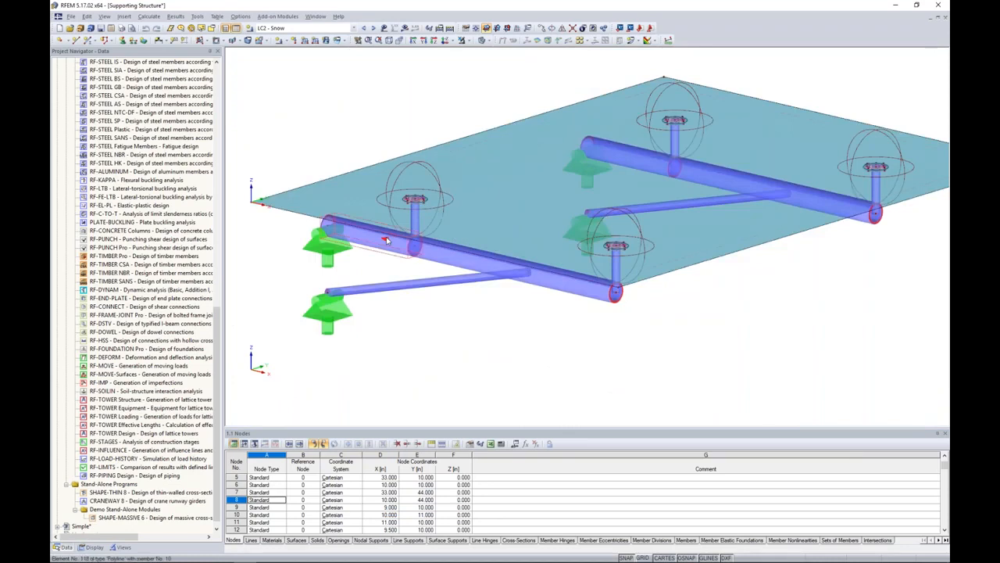
Check the cross-section and material of the front tube beam member and close its properties without changes.
ctrl+middle_drag(498, 355, 461, 262)
scroll(457, 258, down, 1)
double_click(455, 254)
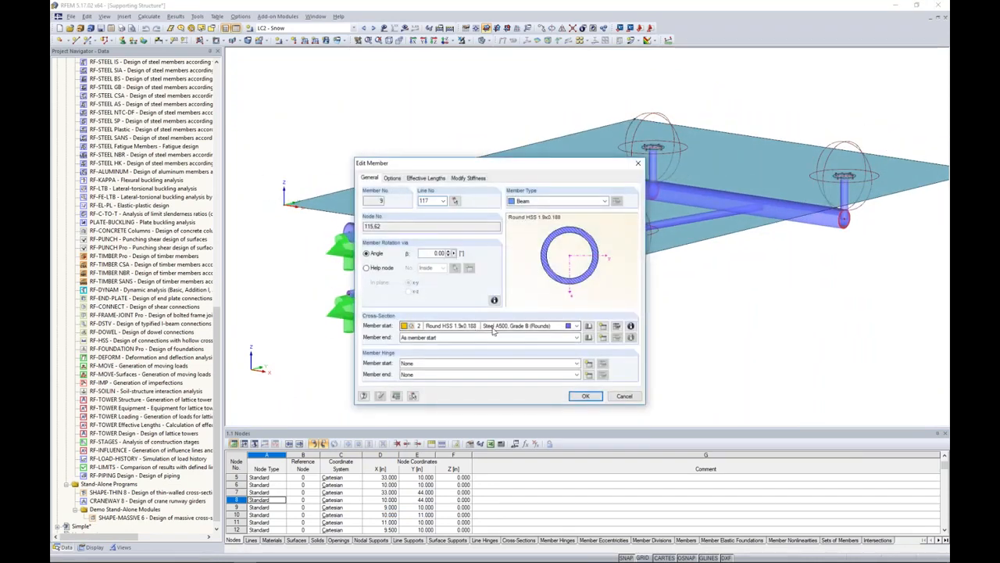
click(625, 396)
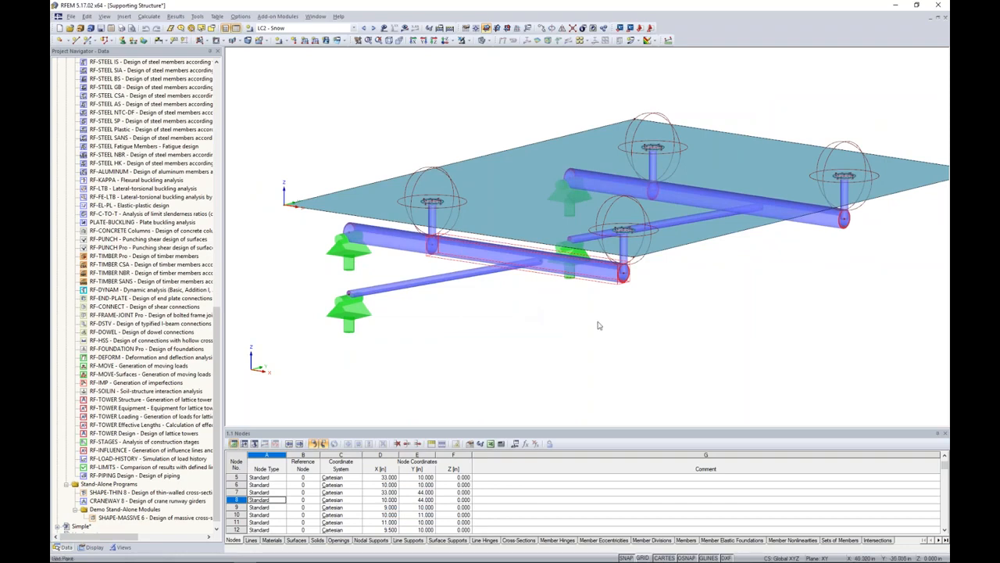
Display the loads of load case LC2 - Snow on the supporting structure.
ctrl+middle_drag(651, 336, 586, 307)
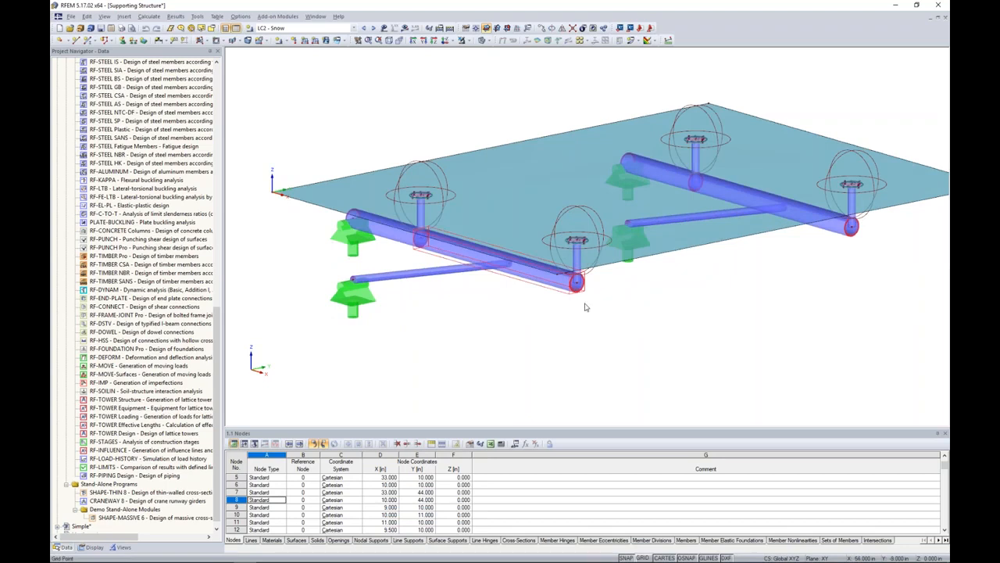
scroll(772, 293, down, 1)
middle_drag(772, 293, 678, 315)
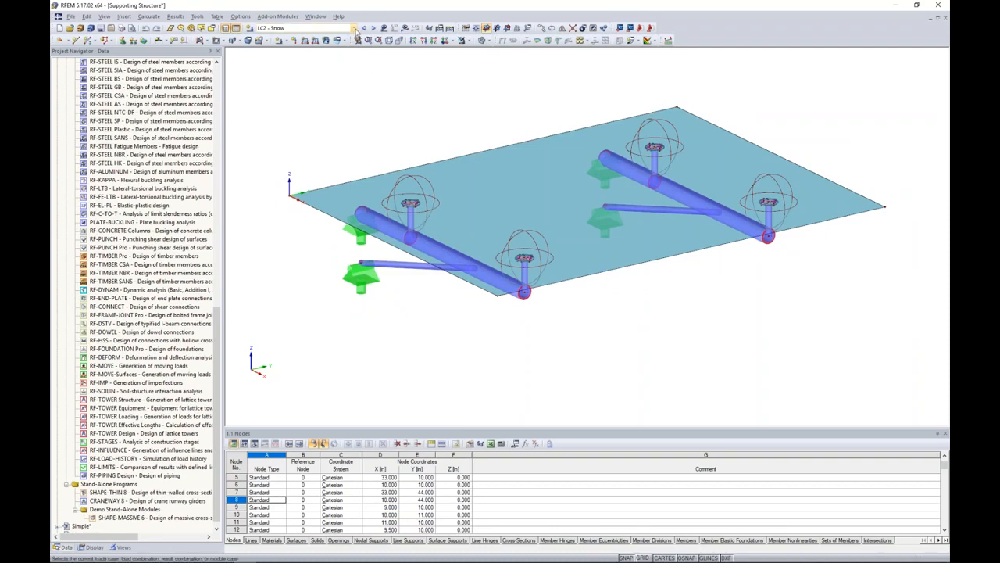
click(384, 27)
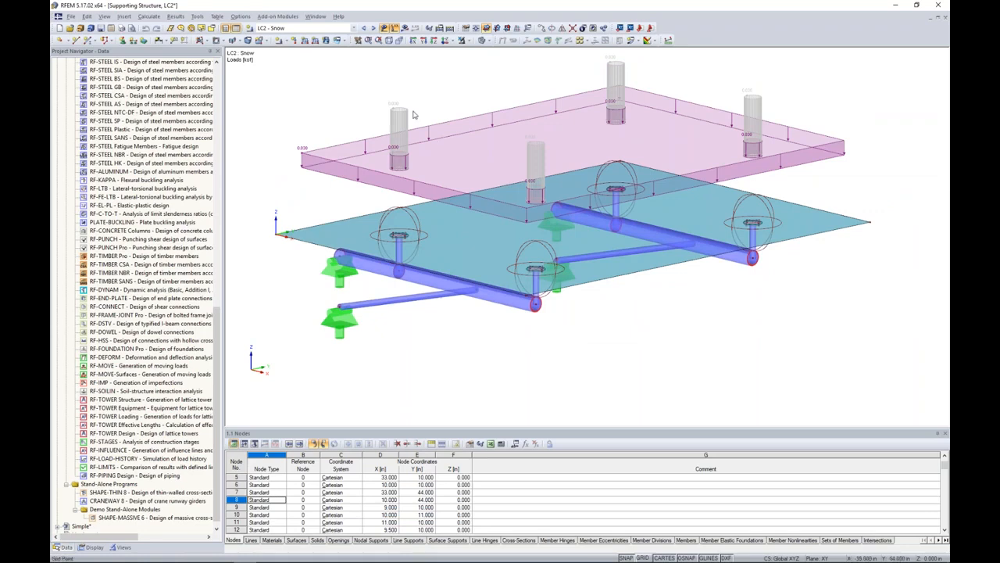
Find the load generator for area loads on openings and open the settings of the existing snow load over the fixing openings.
click(197, 16)
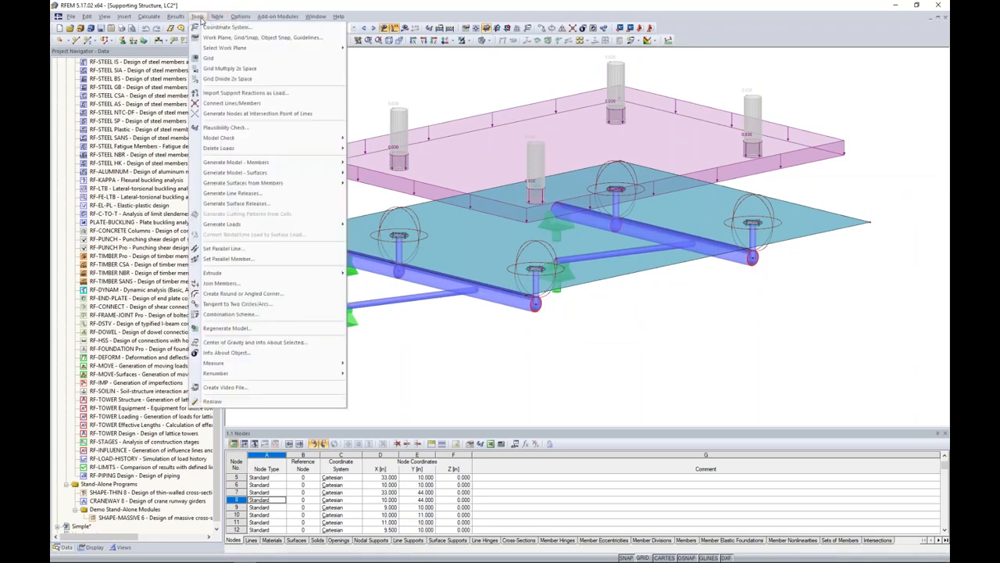
mouse_move(247, 225)
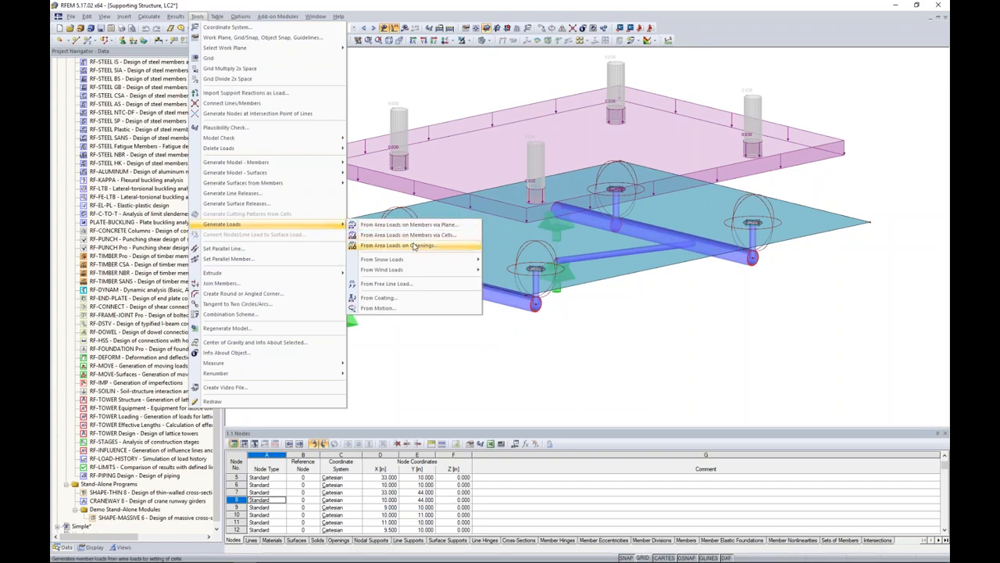
click(418, 247)
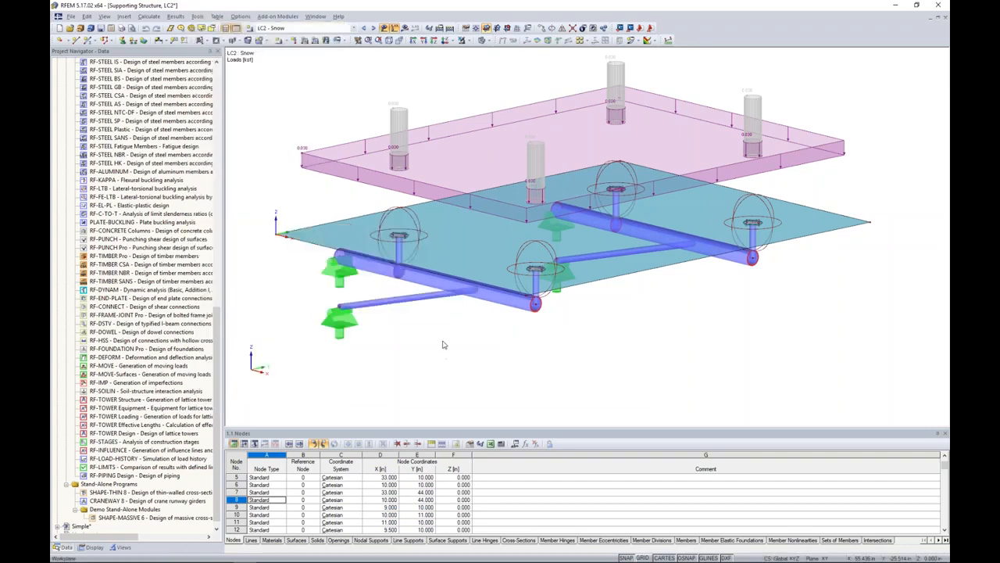
double_click(396, 121)
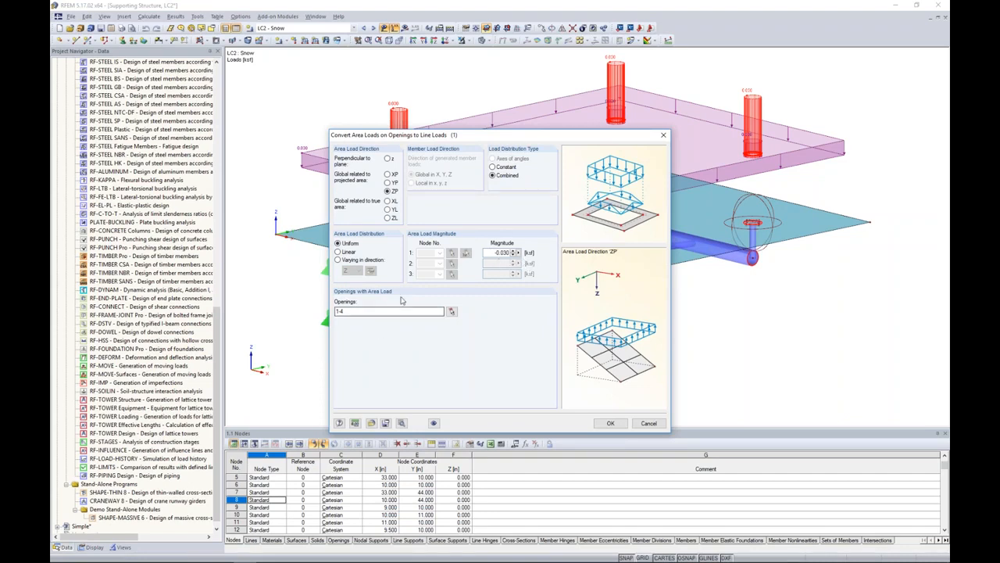
Check the snow load settings for openings 1-4, close them without changes and examine the post and ring surfaces at a glass fixing.
drag(488, 139, 472, 230)
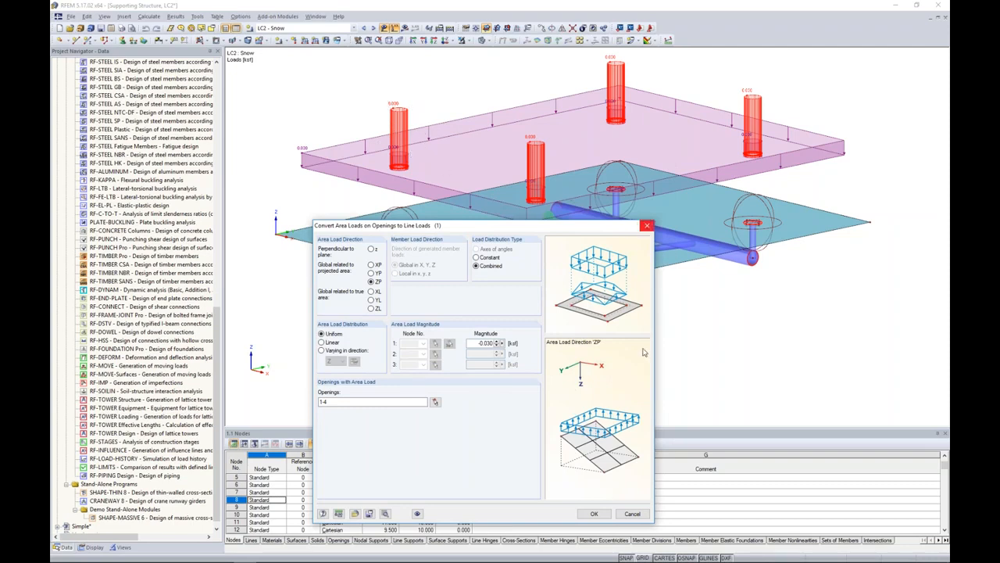
click(633, 514)
scroll(537, 325, up, 8)
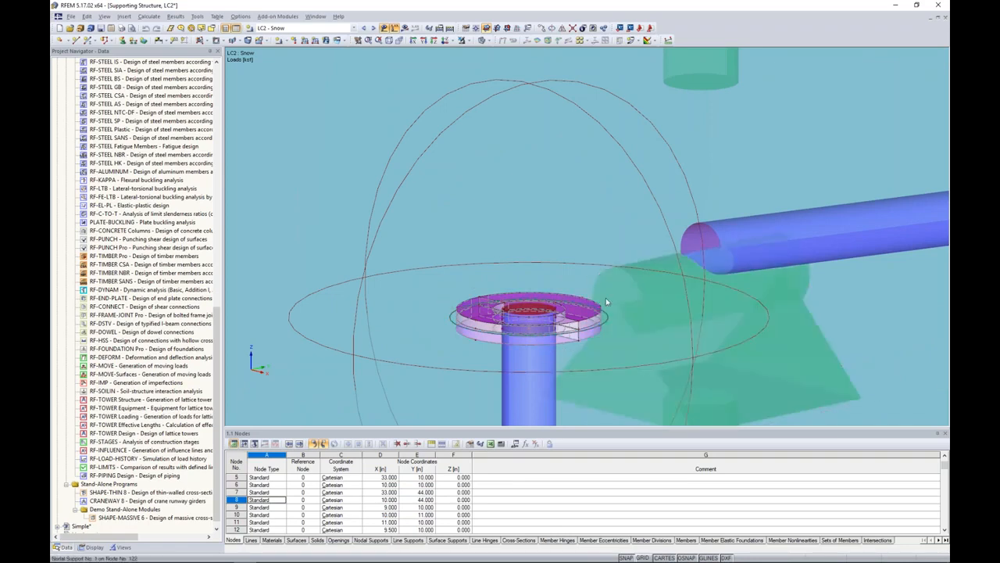
scroll(457, 317, down, 1)
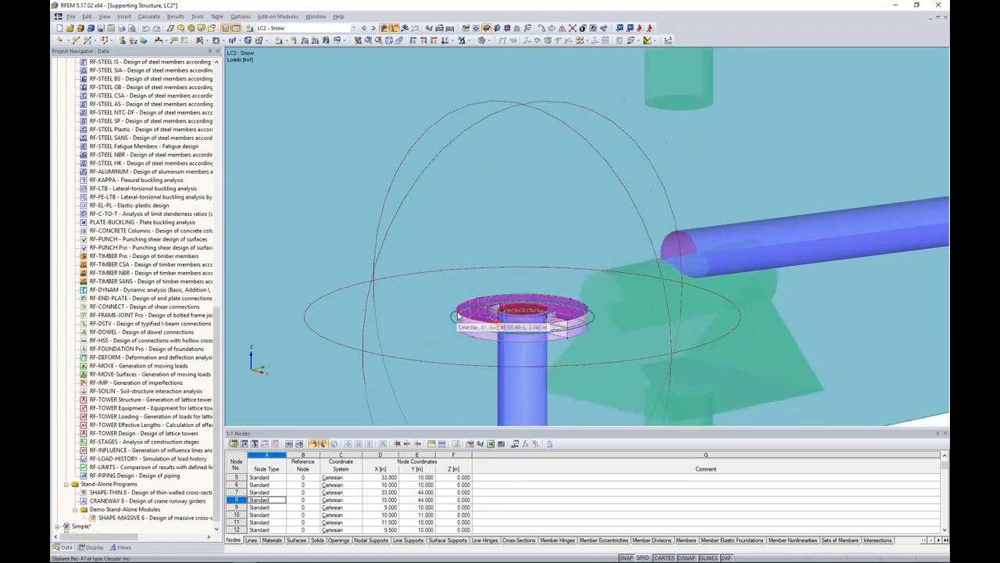
scroll(457, 317, down, 6)
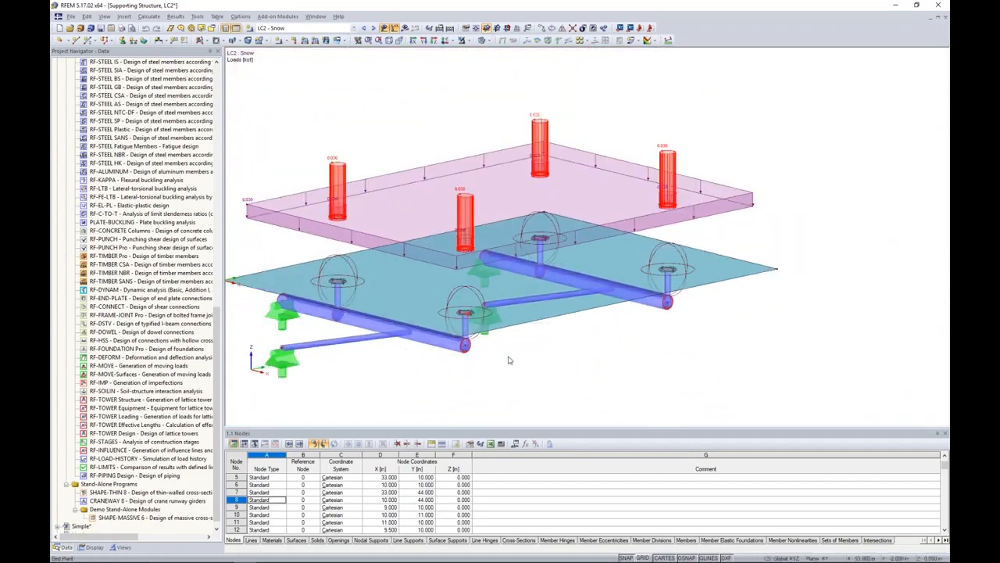
Switch to a side view of the supporting structure and hide the snow loads.
ctrl+middle_drag(509, 360, 605, 320)
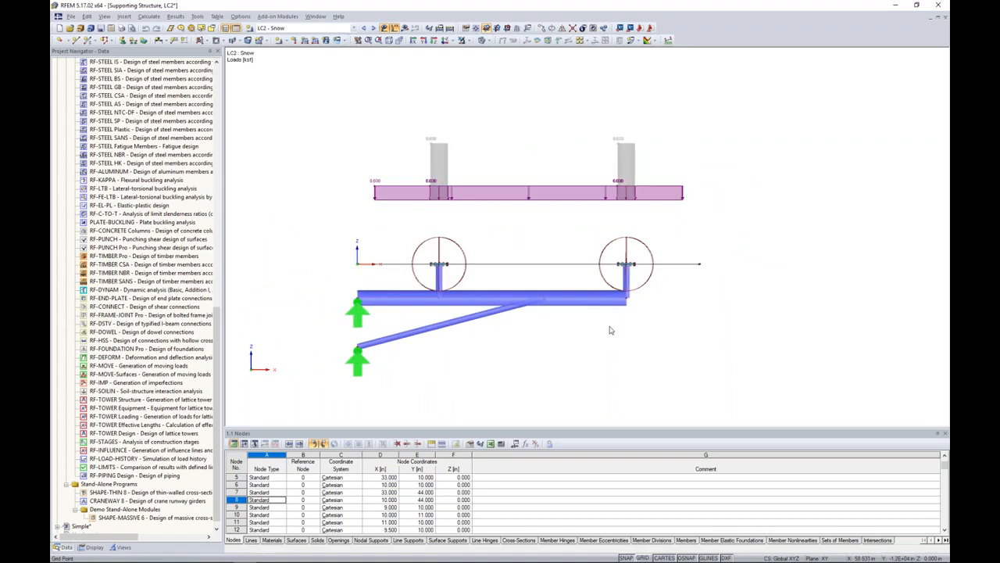
click(383, 29)
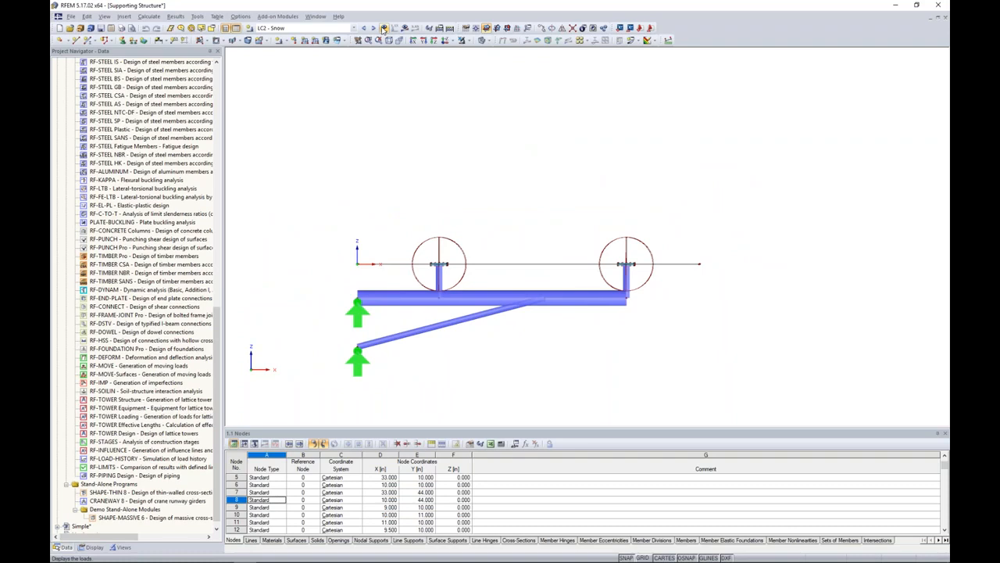
drag(219, 352, 226, 96)
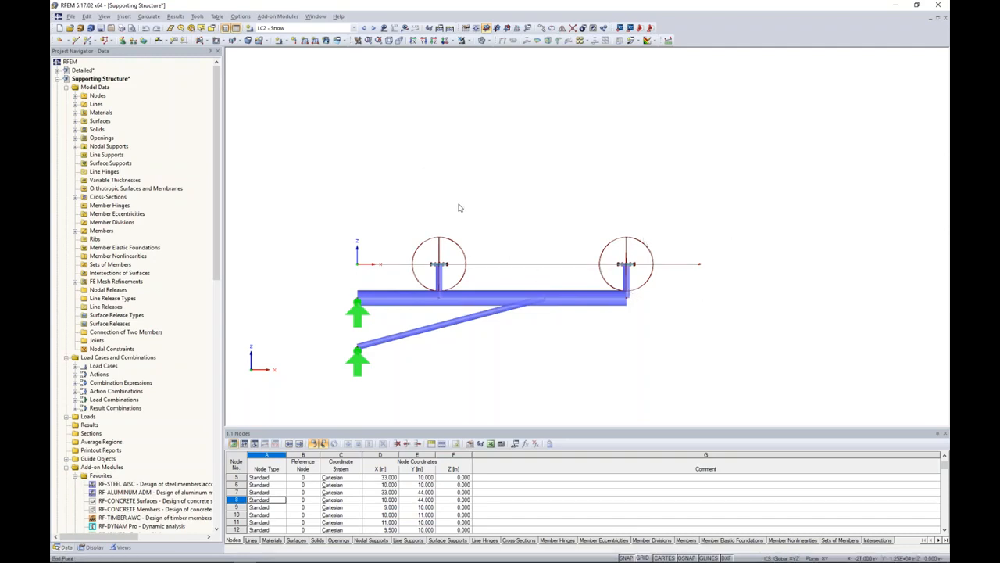
Slope the entire structure by 5° using a 3D Chamfer about the Y-axis in direction Z, starting from the origin at the glass corner.
drag(759, 406, 323, 140)
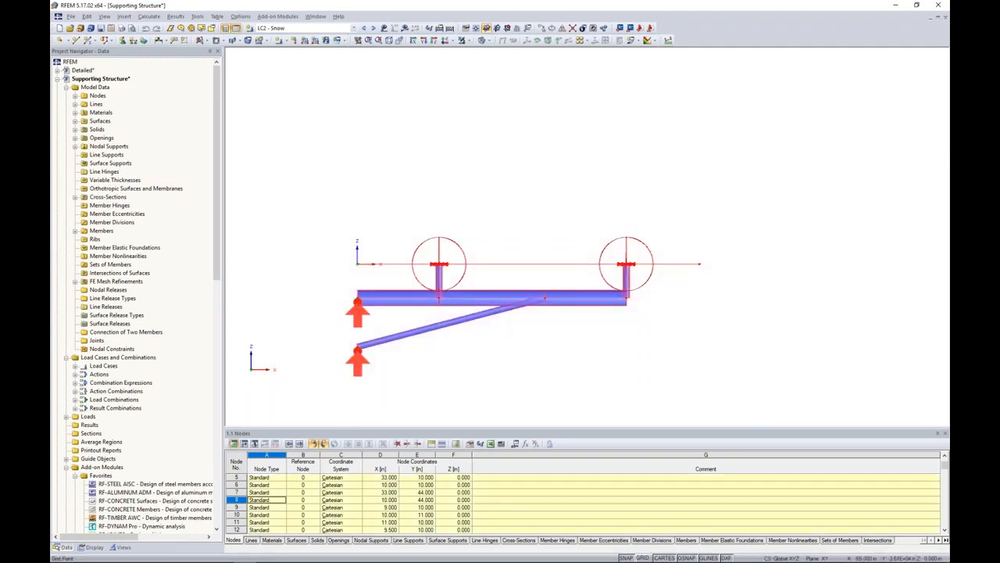
click(87, 17)
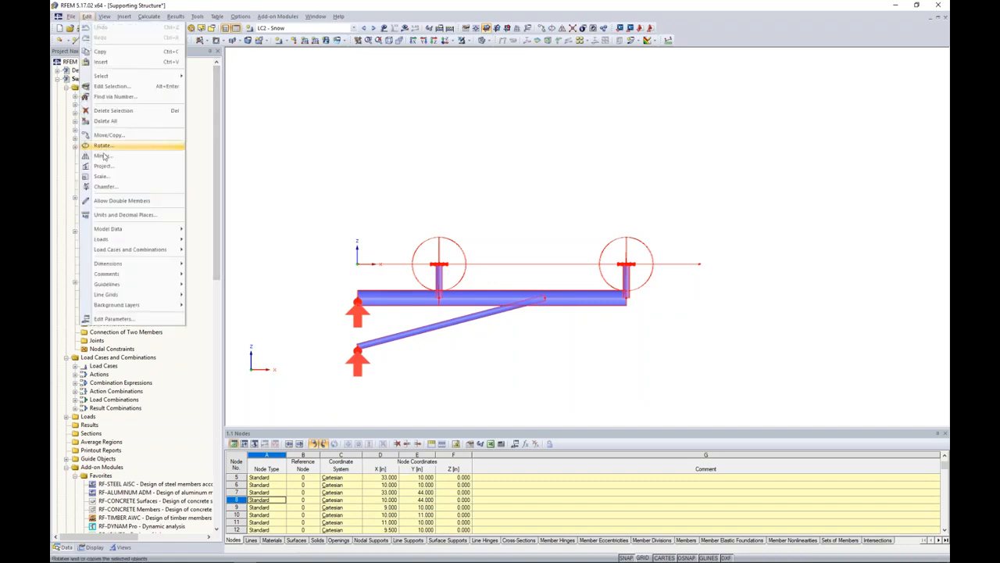
click(105, 188)
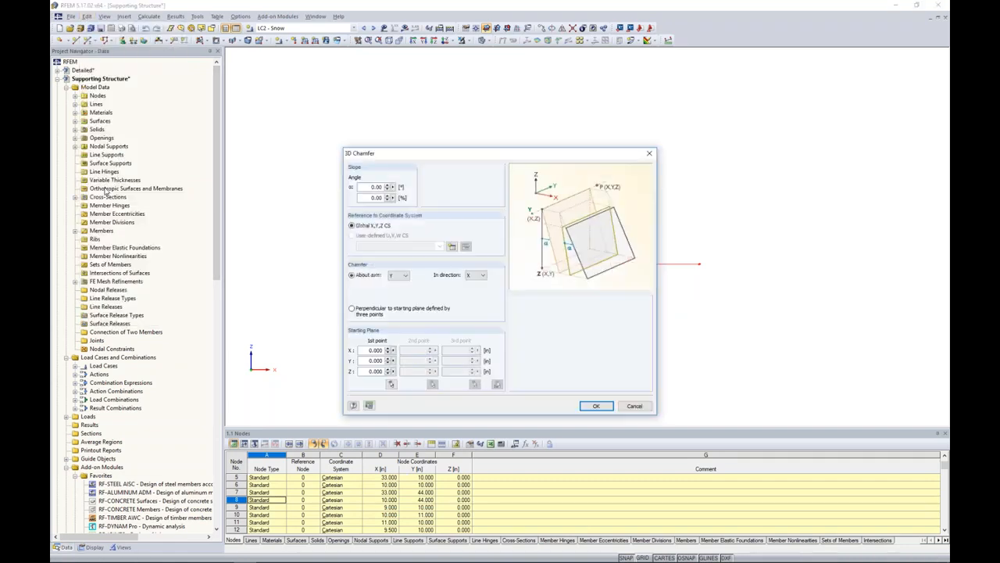
drag(485, 157, 679, 121)
double_click(571, 151)
text(5)
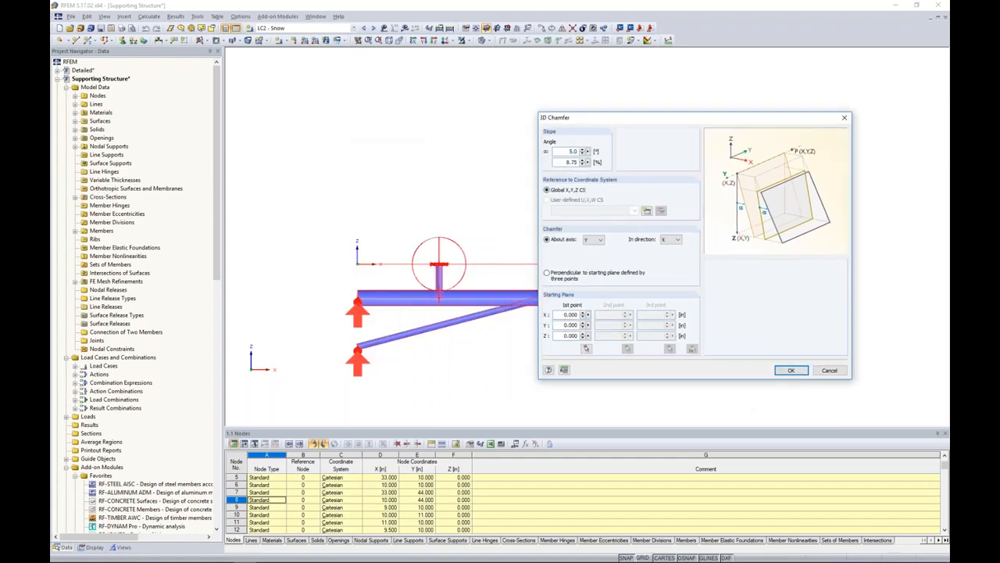
click(599, 240)
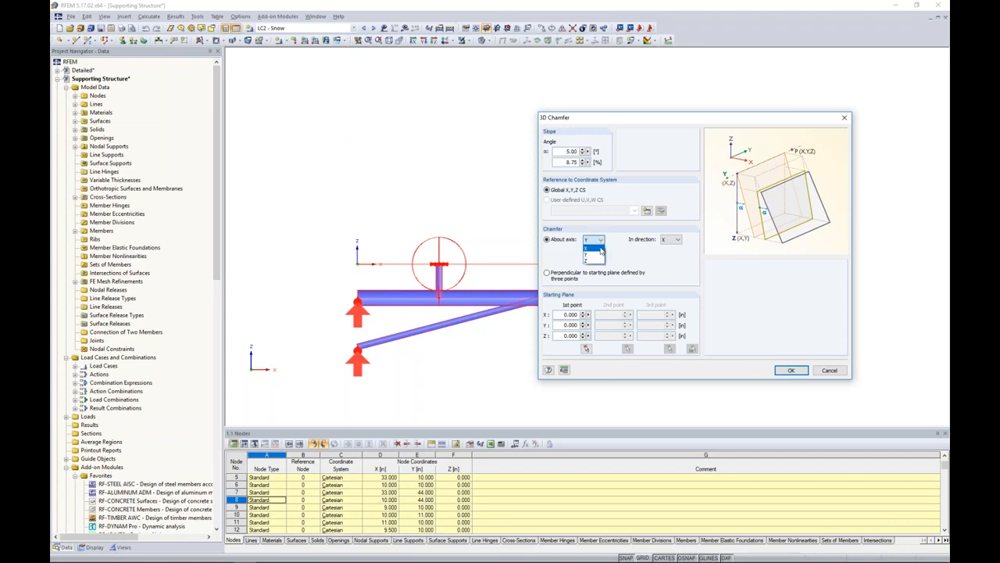
click(598, 254)
click(672, 239)
click(670, 254)
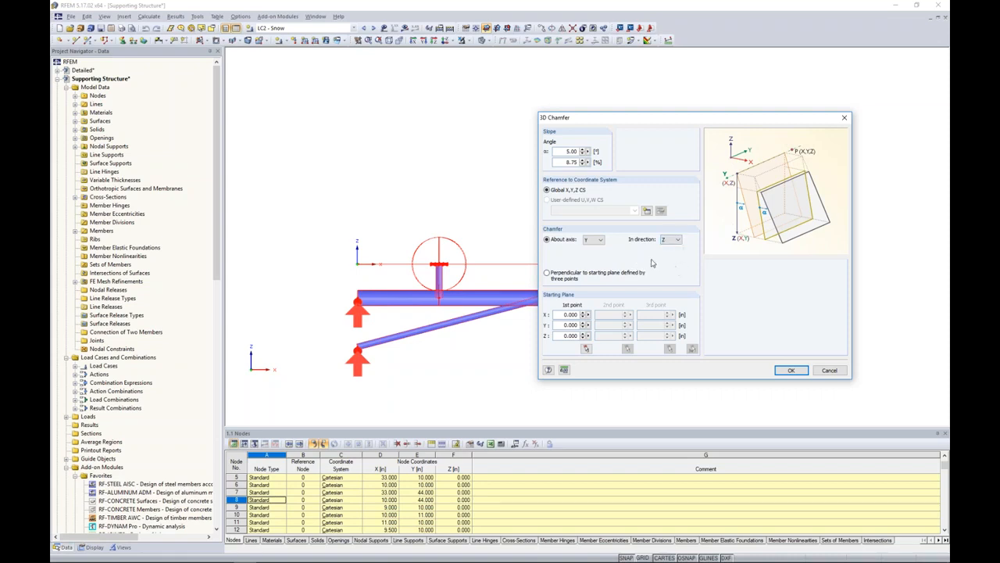
click(587, 348)
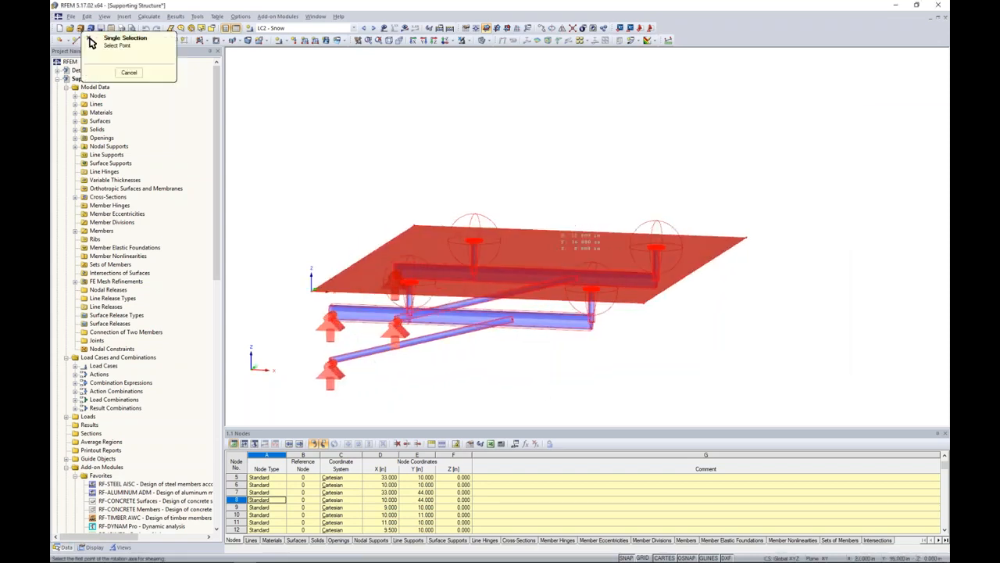
click(311, 289)
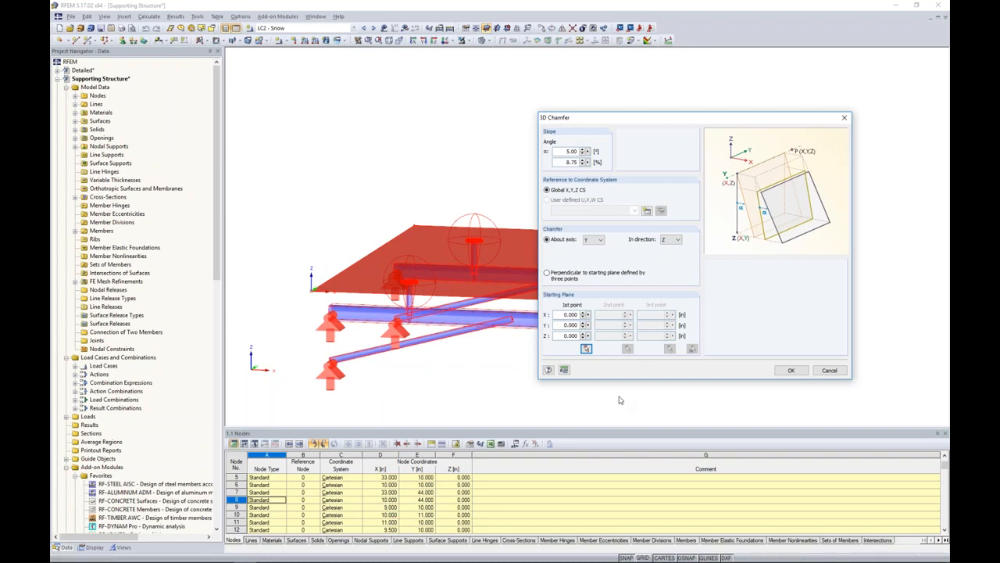
click(792, 370)
Examine the sloped structure and the inclined connection between a glass fixing and its post.
ctrl+middle_drag(742, 363, 614, 288)
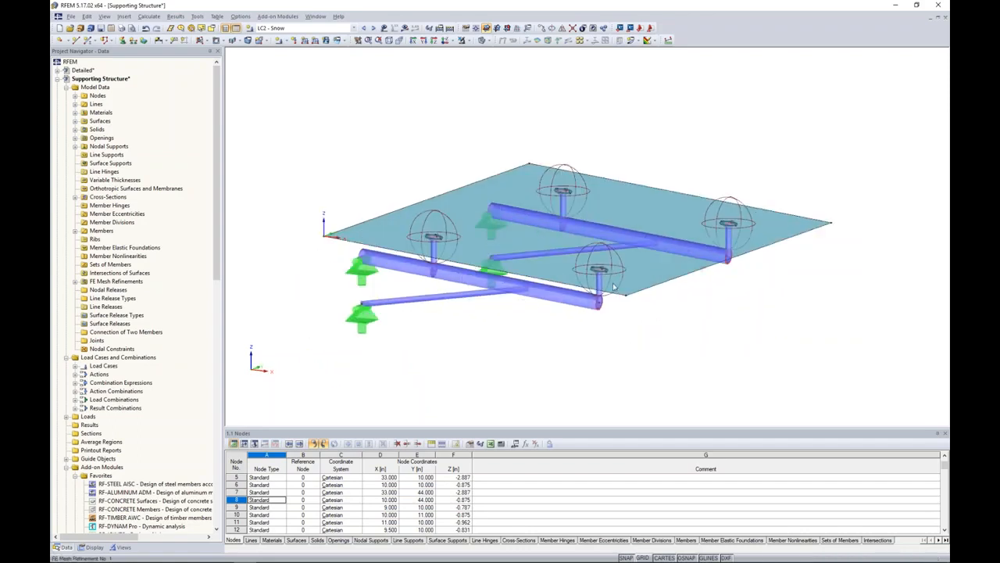
scroll(596, 275, up, 8)
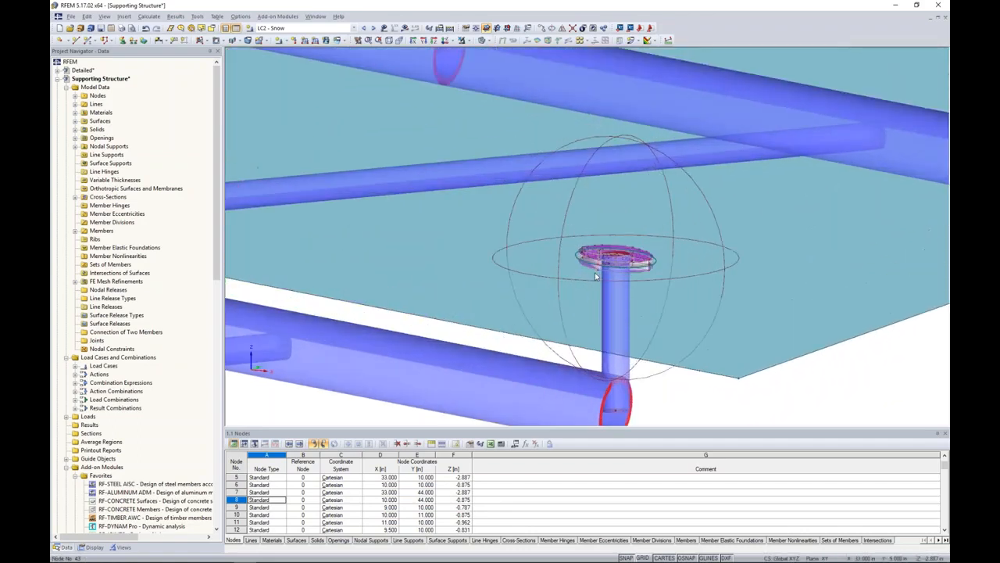
scroll(595, 275, up, 2)
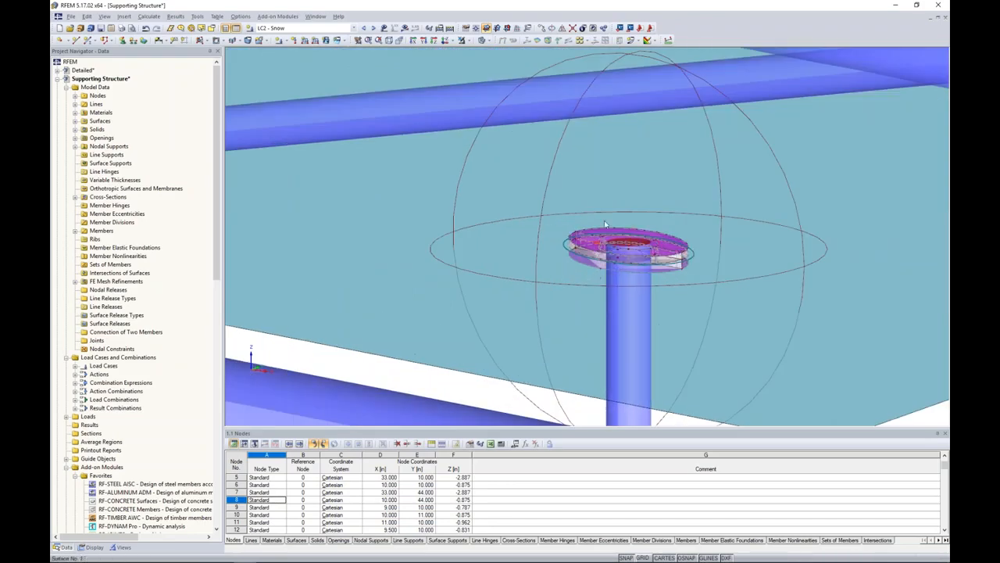
scroll(597, 244, down, 10)
scroll(627, 259, down, 5)
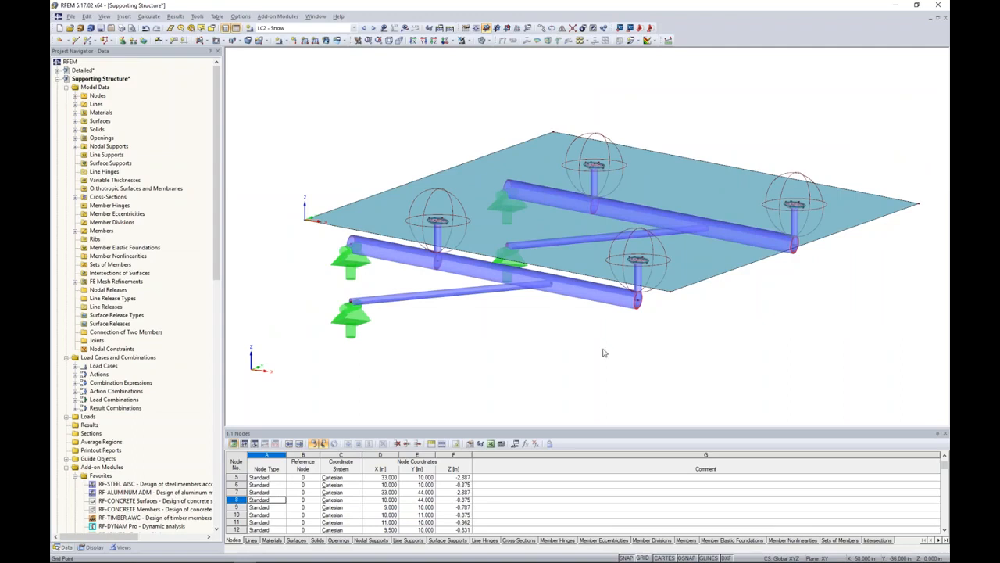
Open the RF-GLASS design module and start selecting the surfaces to design graphically in the model.
scroll(146, 368, down, 5)
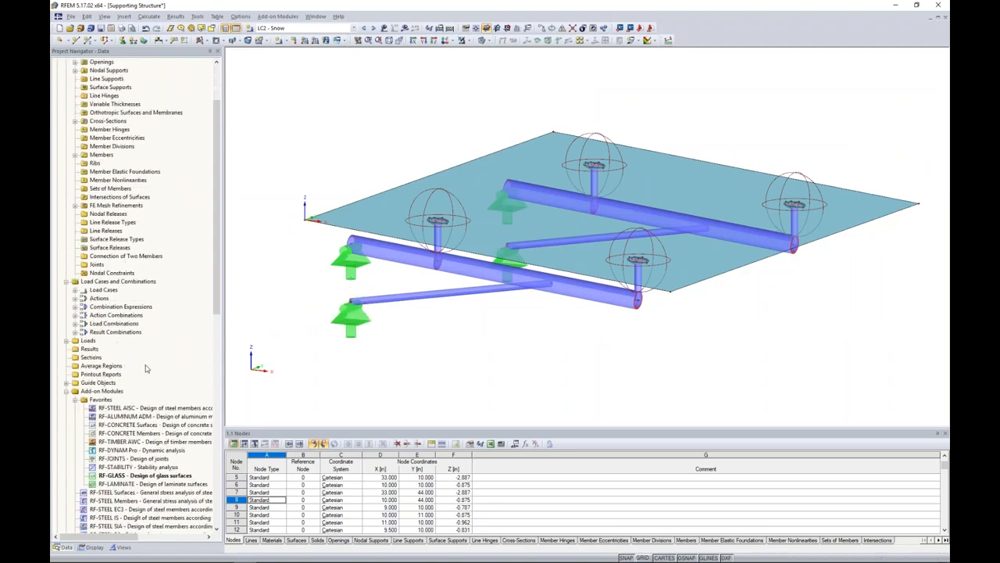
double_click(119, 426)
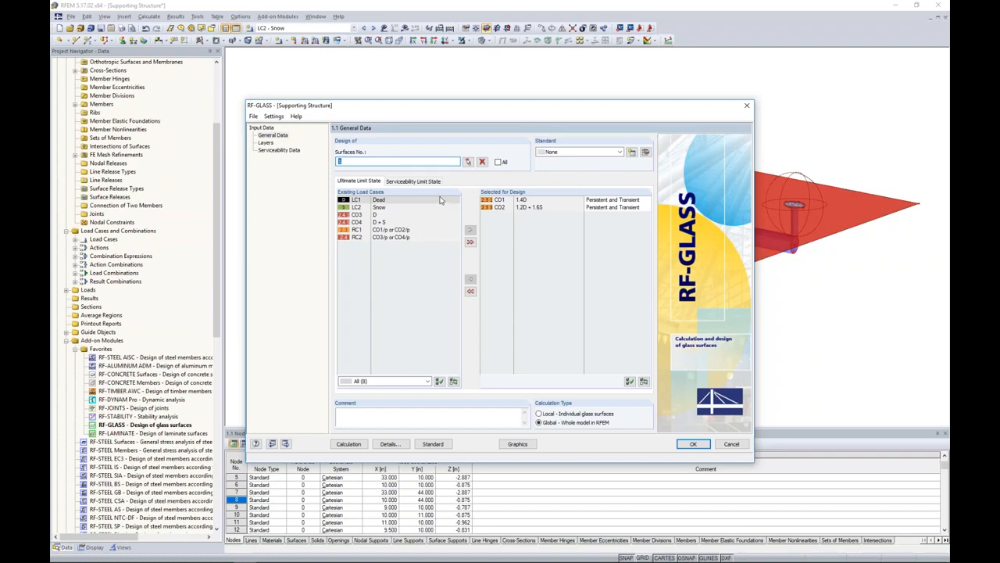
click(468, 161)
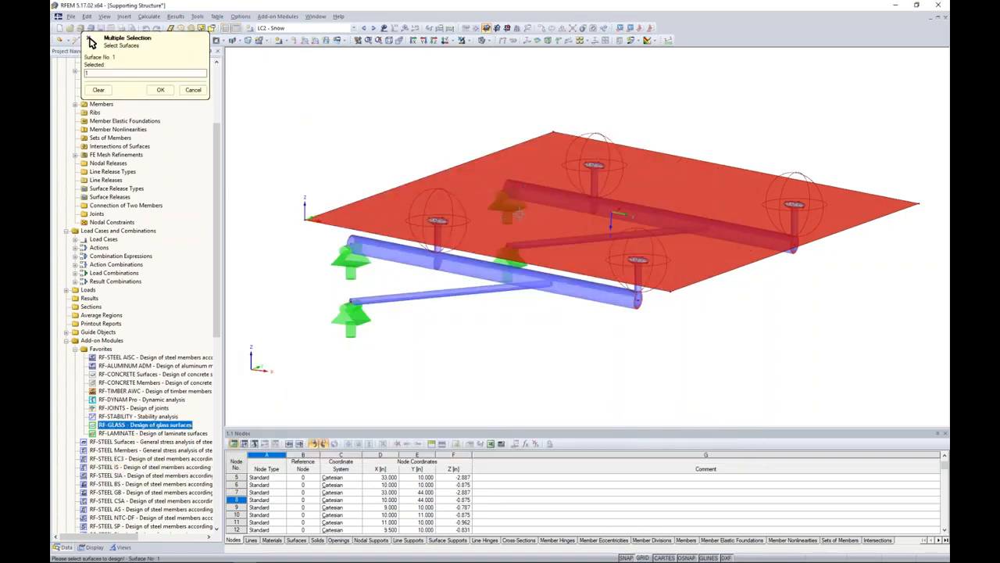
scroll(660, 267, up, 5)
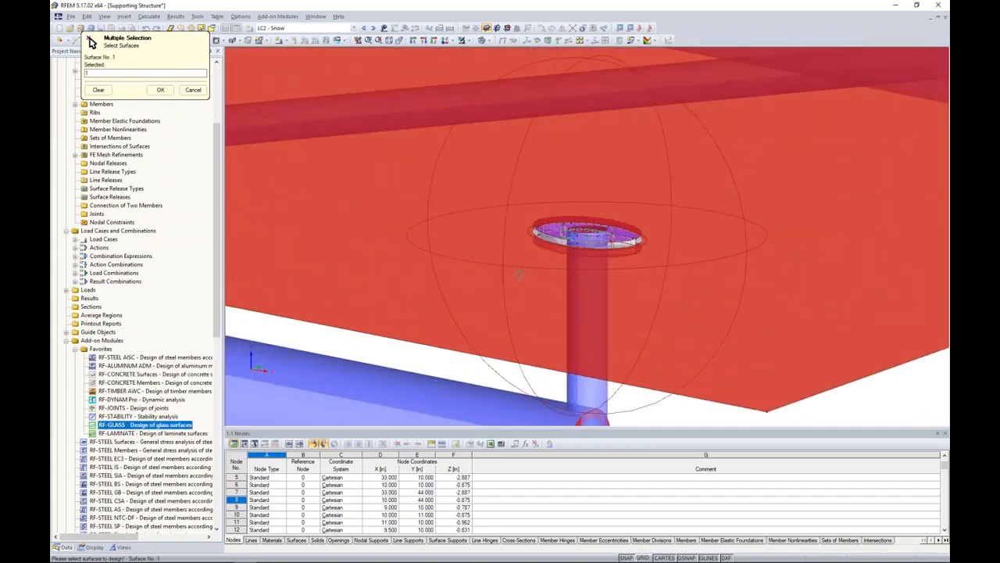
scroll(519, 274, down, 3)
scroll(519, 274, down, 5)
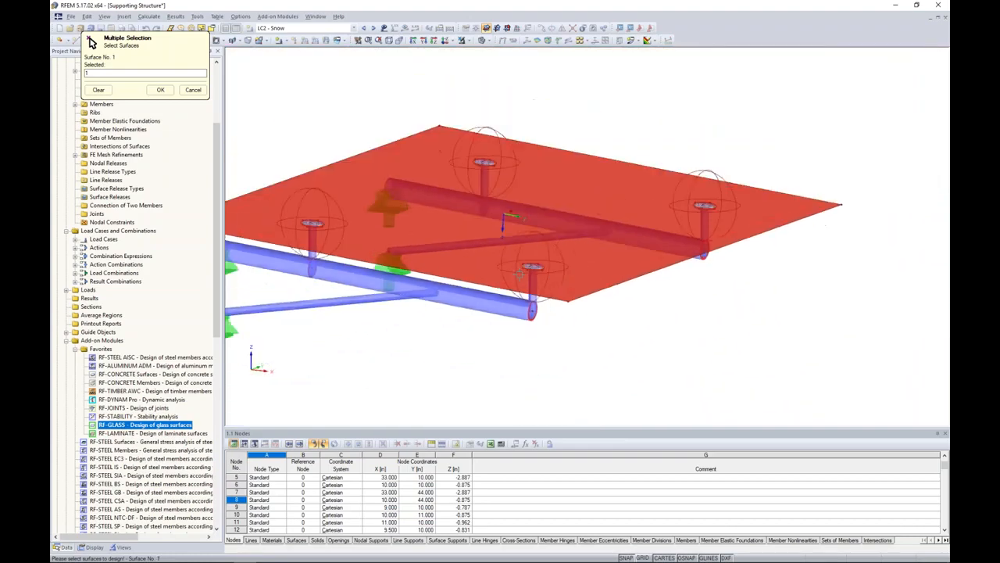
Limit the visible objects to the generated group of surfaces with Standard stiffness.
click(122, 547)
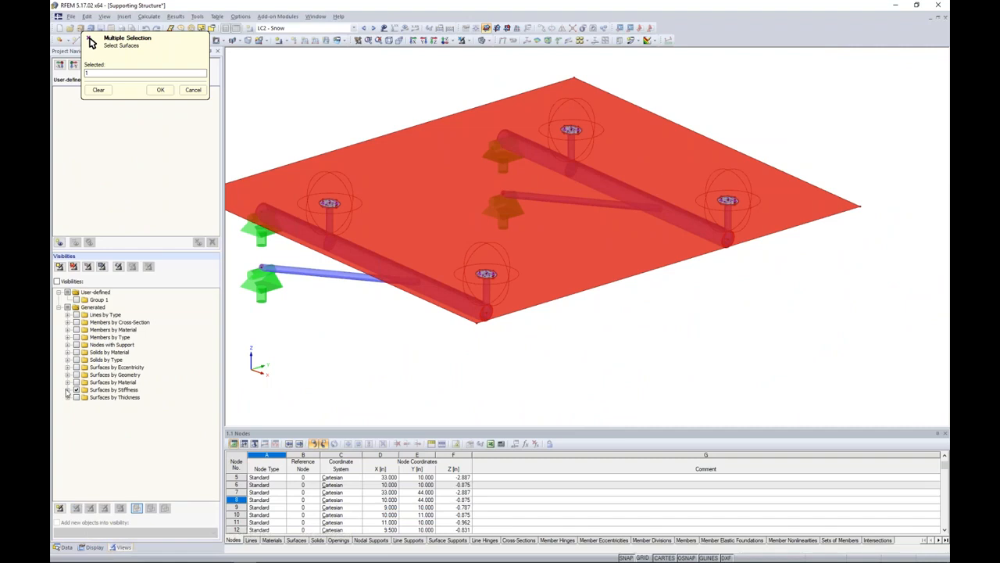
click(67, 389)
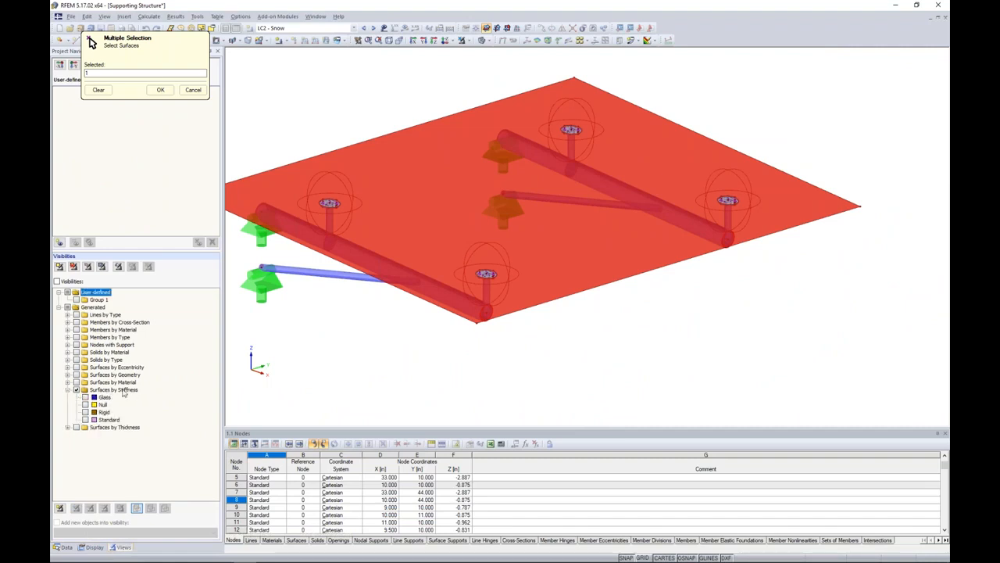
click(85, 419)
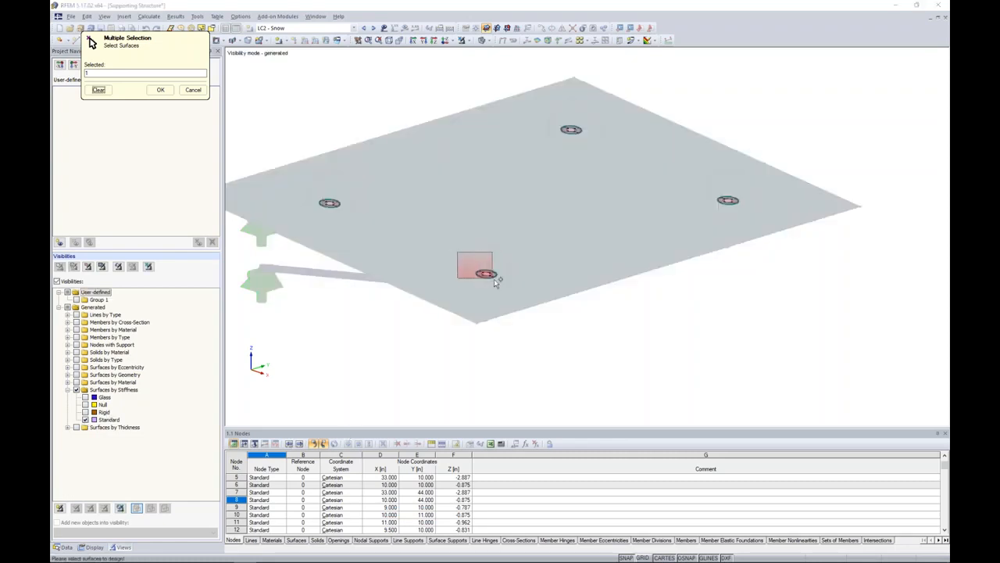
Choose surfaces 11, 18, 30, 37, 51, 58, 70 and 77 at the four fixings plus surface 1 for glass design, and restore full visibility.
click(501, 284)
click(317, 194)
click(356, 218)
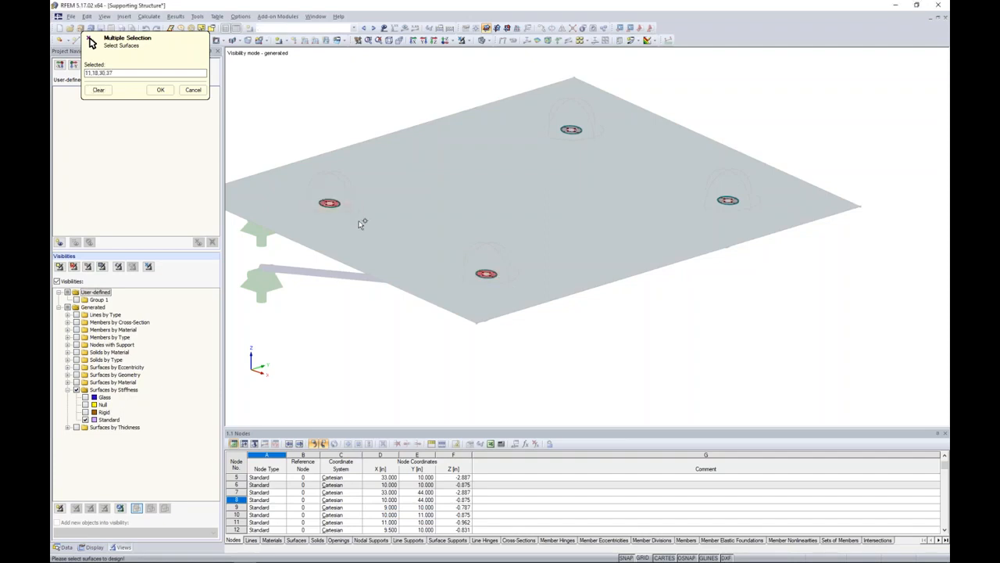
click(594, 148)
click(710, 188)
click(463, 40)
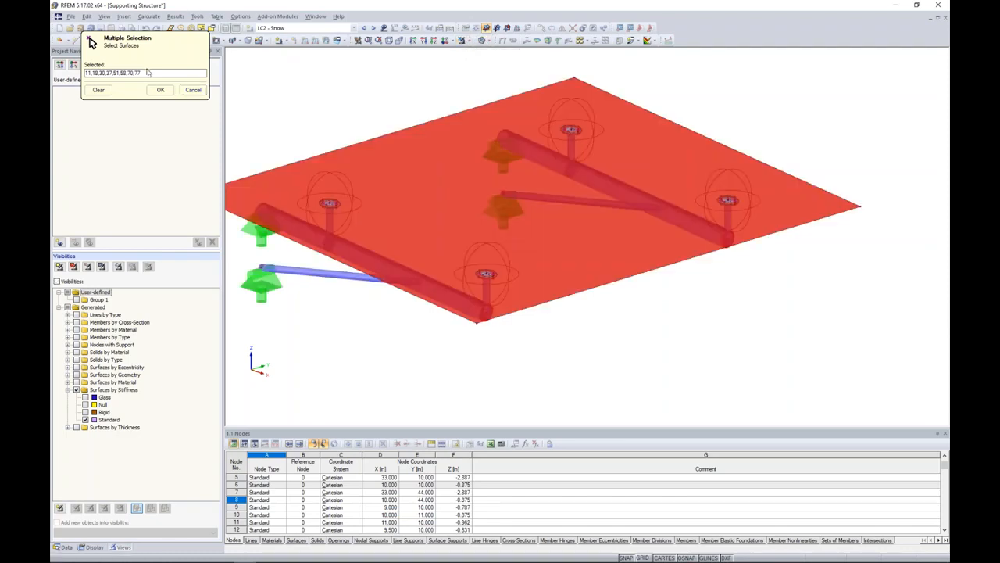
click(160, 90)
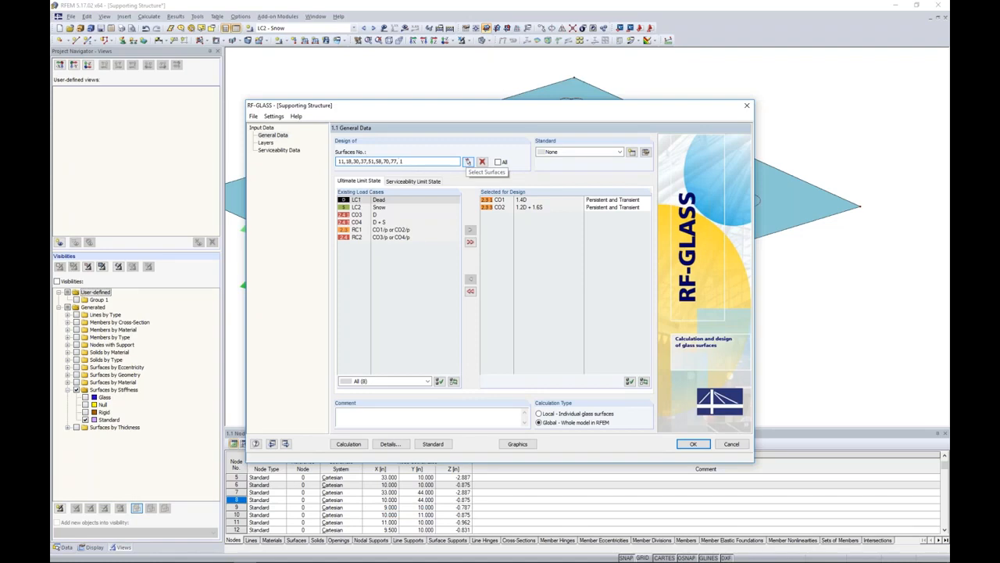
Assign the laminated glass layers of Composition 1 to surfaces 11,18,30,37,51,58,70,77,1.
drag(453, 105, 458, 198)
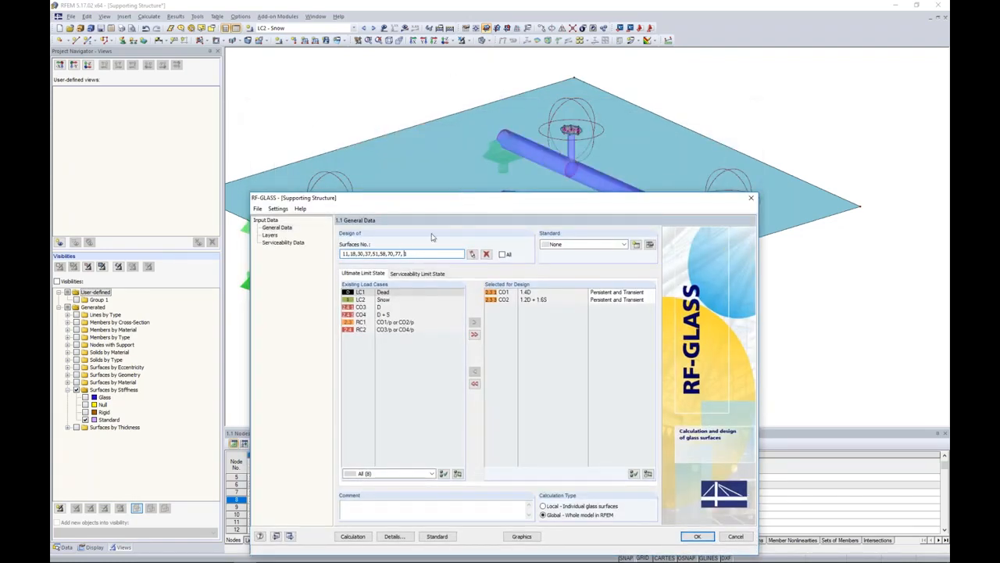
drag(407, 254, 313, 249)
click(270, 235)
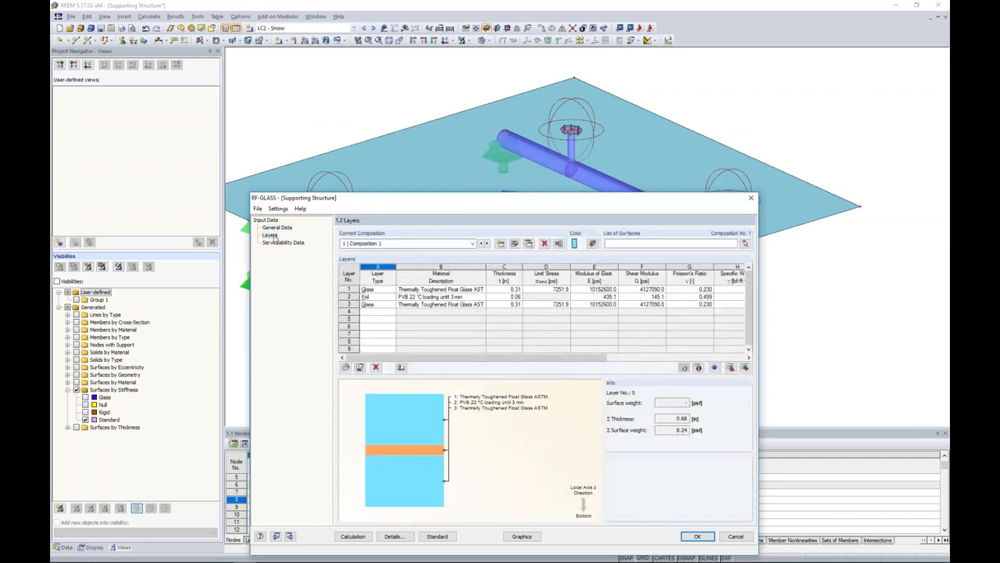
click(626, 243)
text(11,18,30,37,51,58,70,77,1)
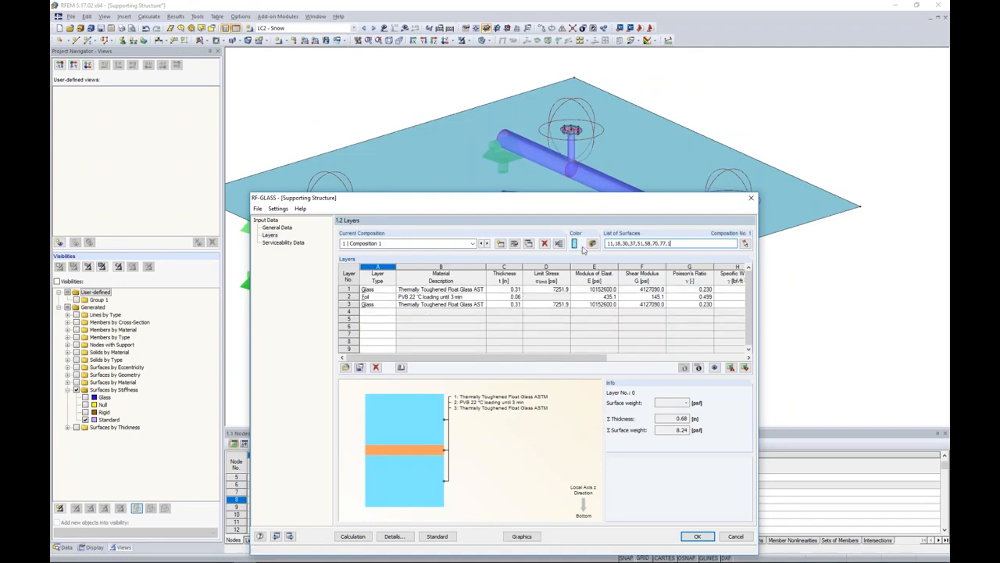
Review the serviceability data assigned to surface 1 and close RF-GLASS, keeping the entered design data.
drag(579, 203, 625, 113)
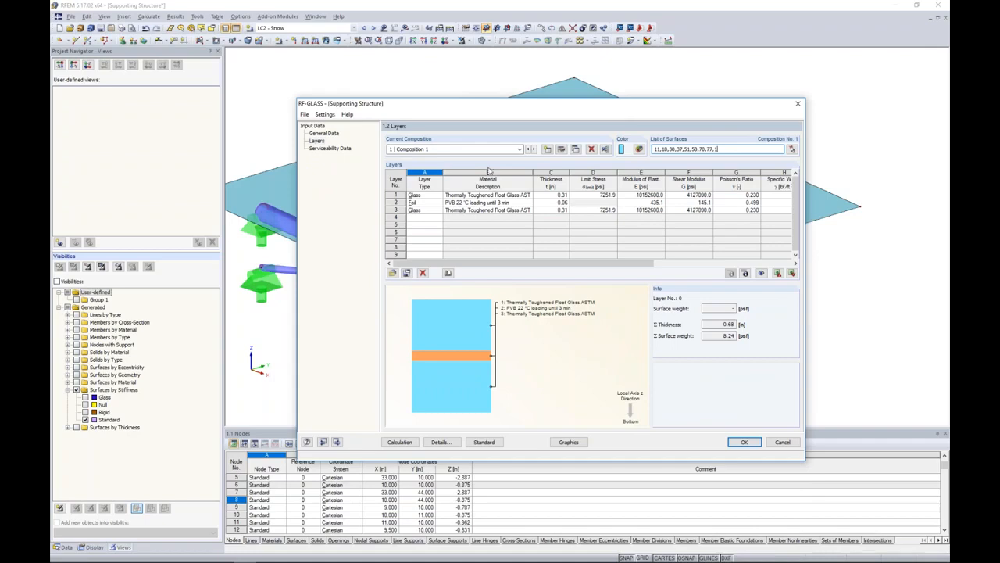
click(346, 150)
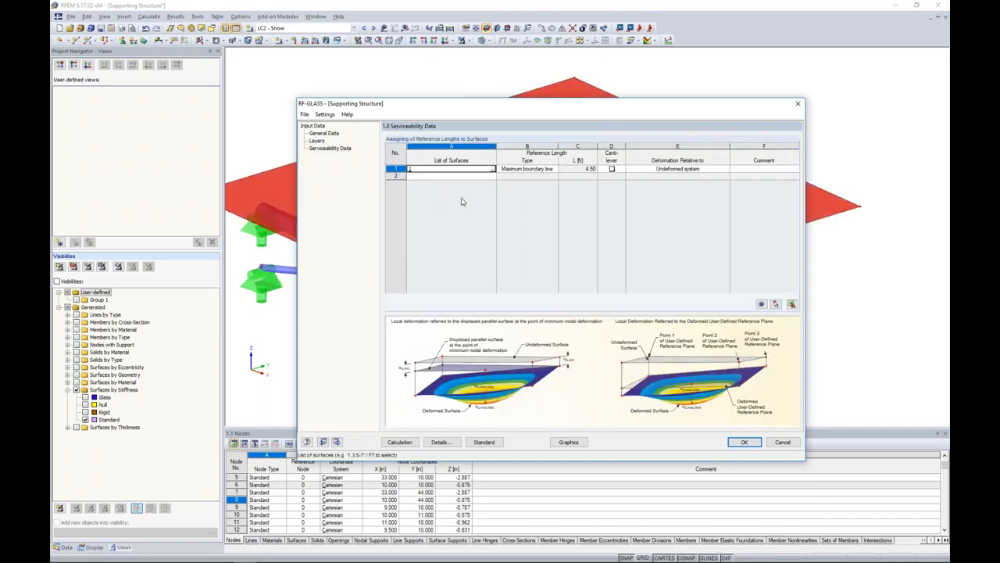
drag(520, 112, 510, 256)
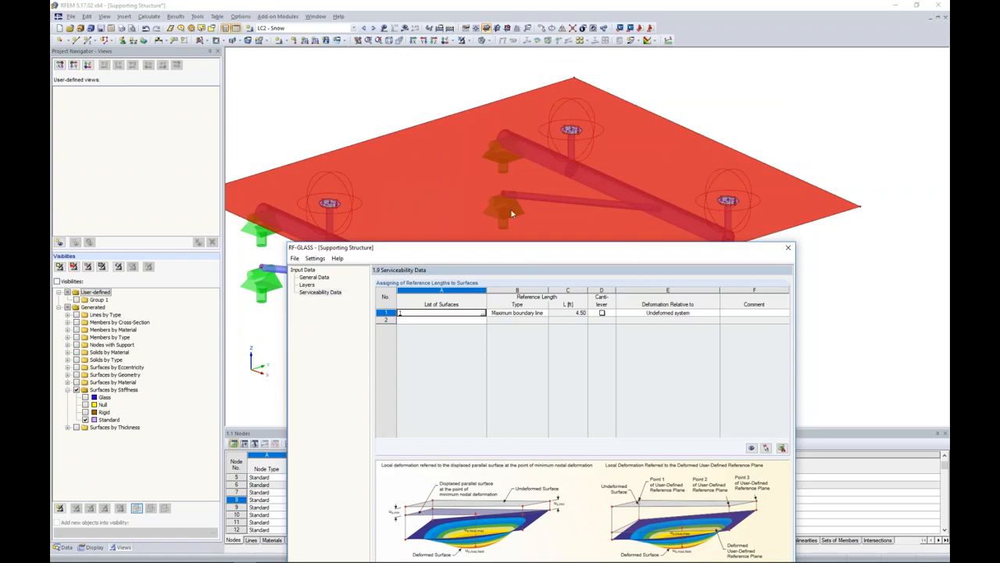
drag(478, 250, 471, 112)
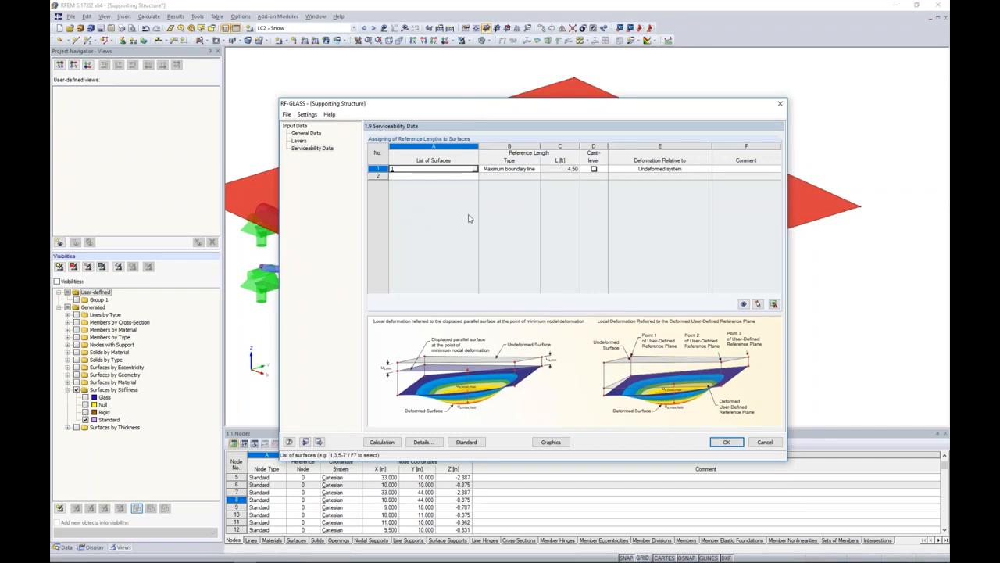
click(726, 442)
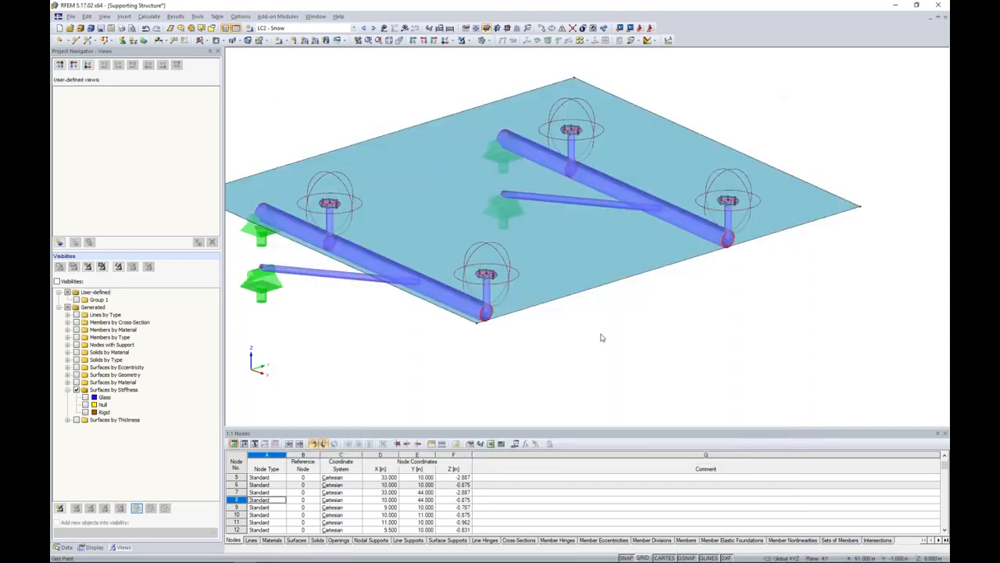
Switch to the Detailed model and open its calculated RF-GLASS results from the results display.
click(316, 17)
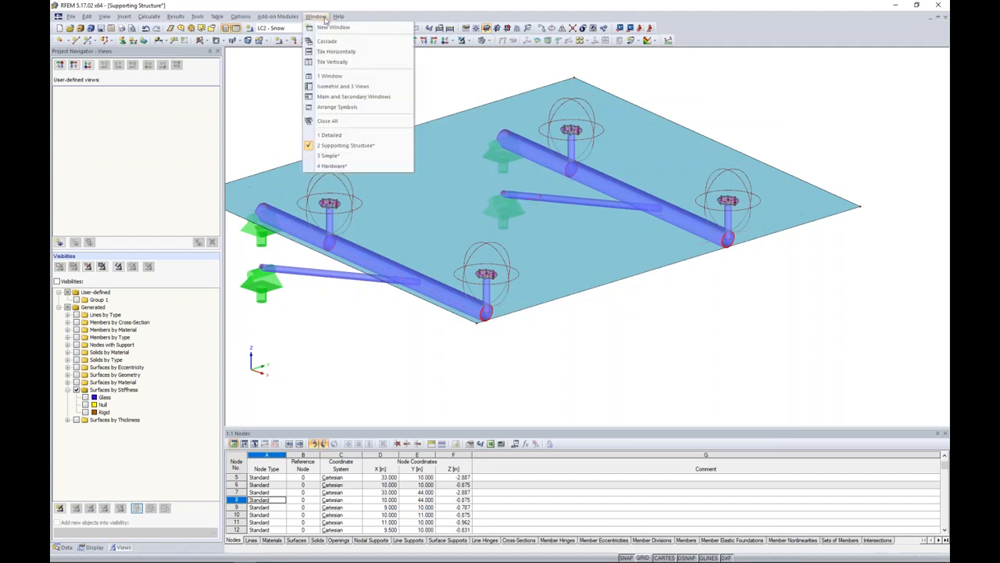
click(337, 139)
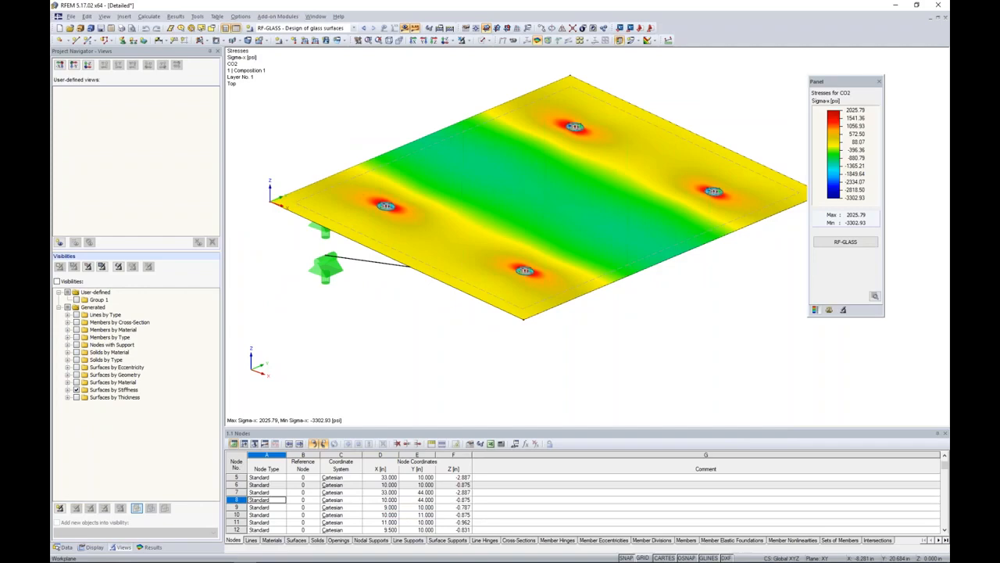
click(152, 547)
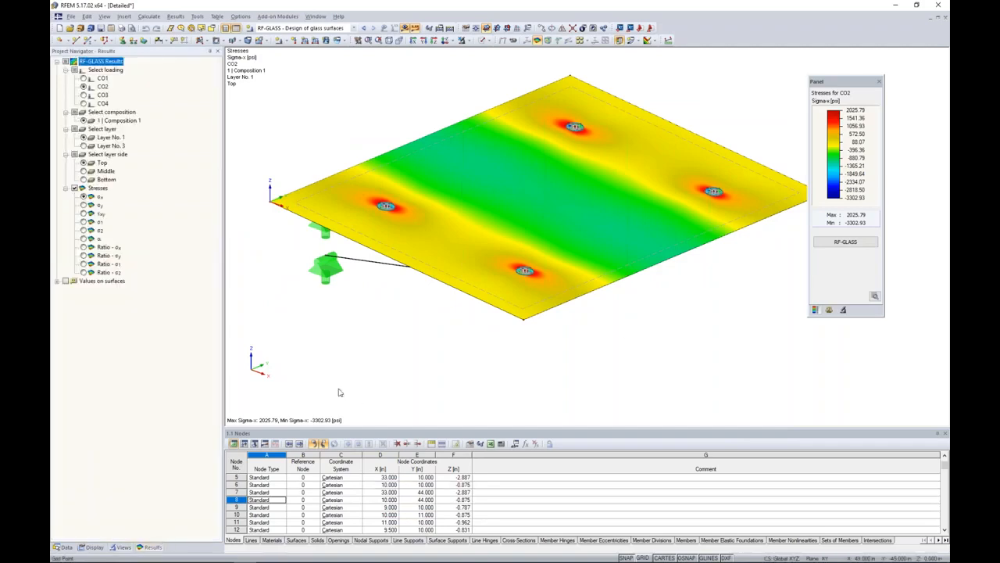
click(845, 244)
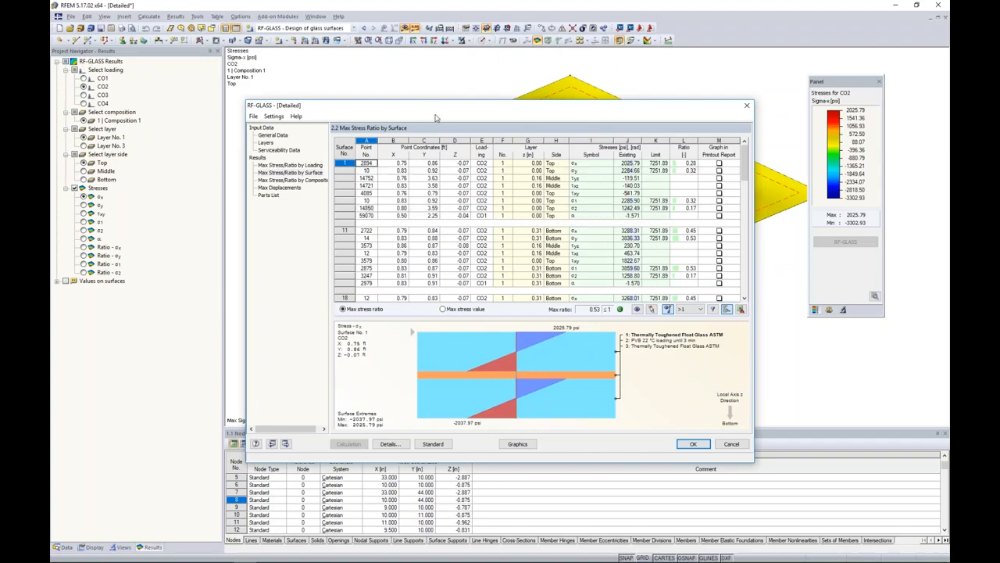
Examine the maximum stress ratios by surface, checking the σy and σ1 entries of surfaces 11, 18 and 30 against the model graphic.
drag(401, 108, 398, 279)
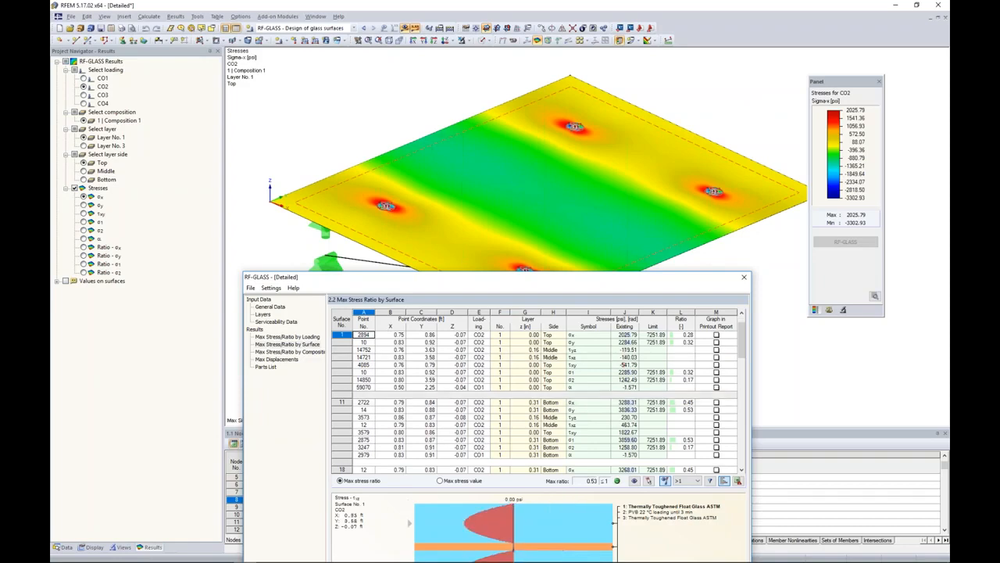
click(579, 379)
click(577, 364)
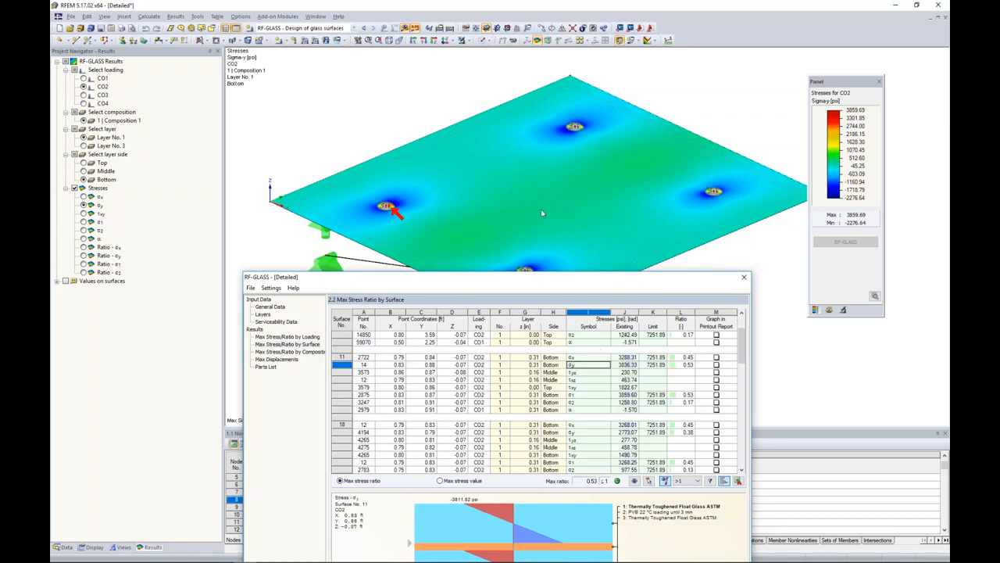
click(573, 397)
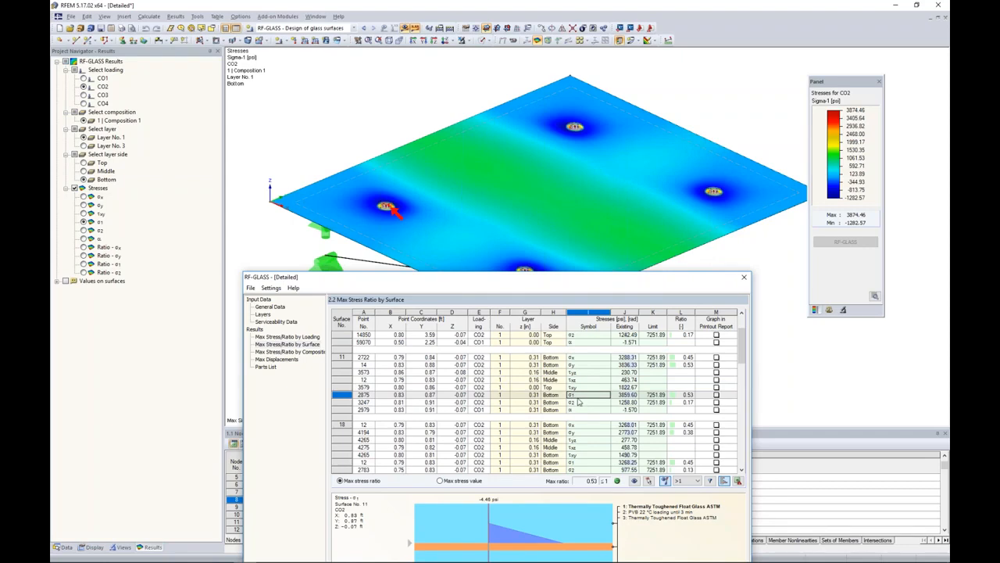
scroll(579, 401, down, 1)
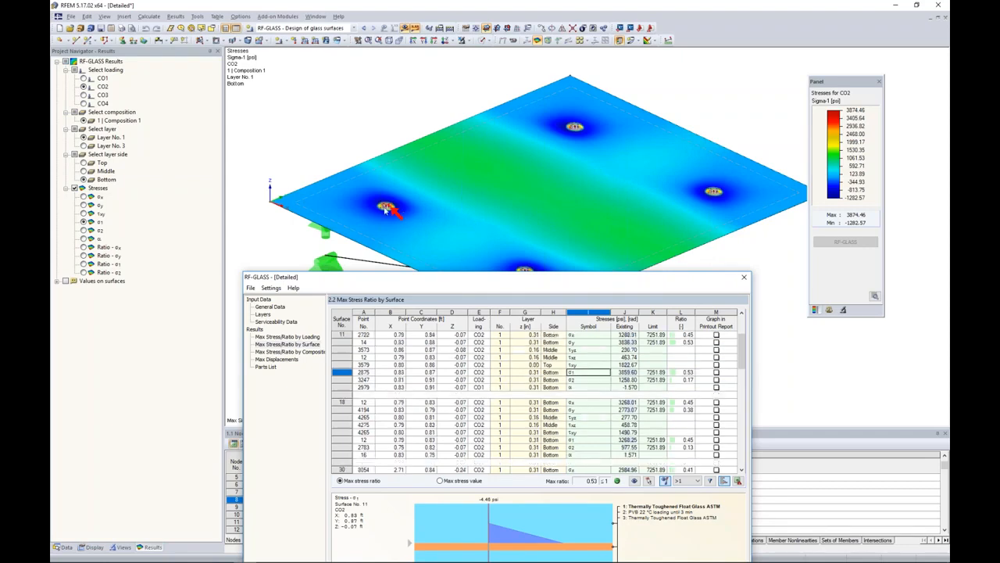
click(574, 381)
click(574, 341)
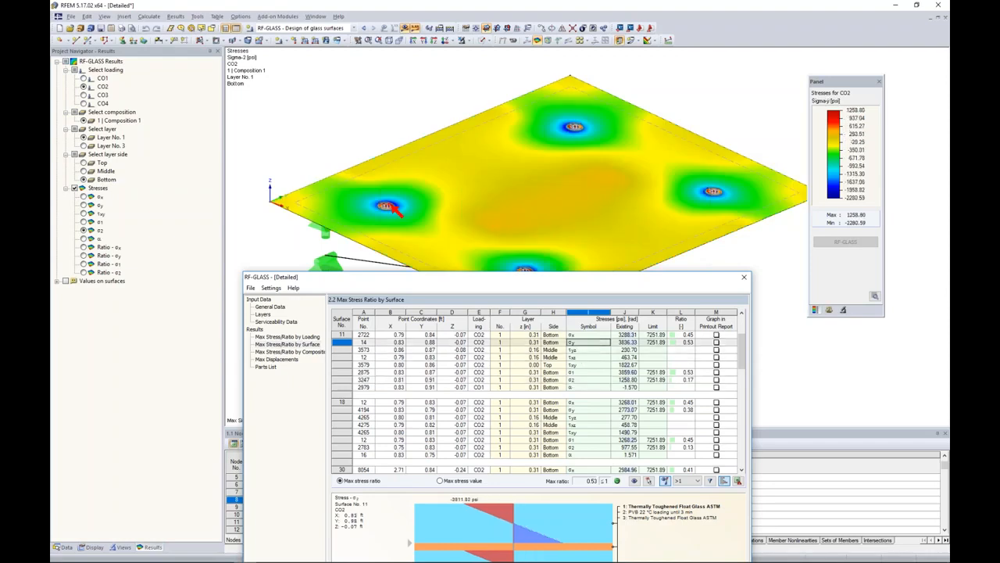
click(588, 409)
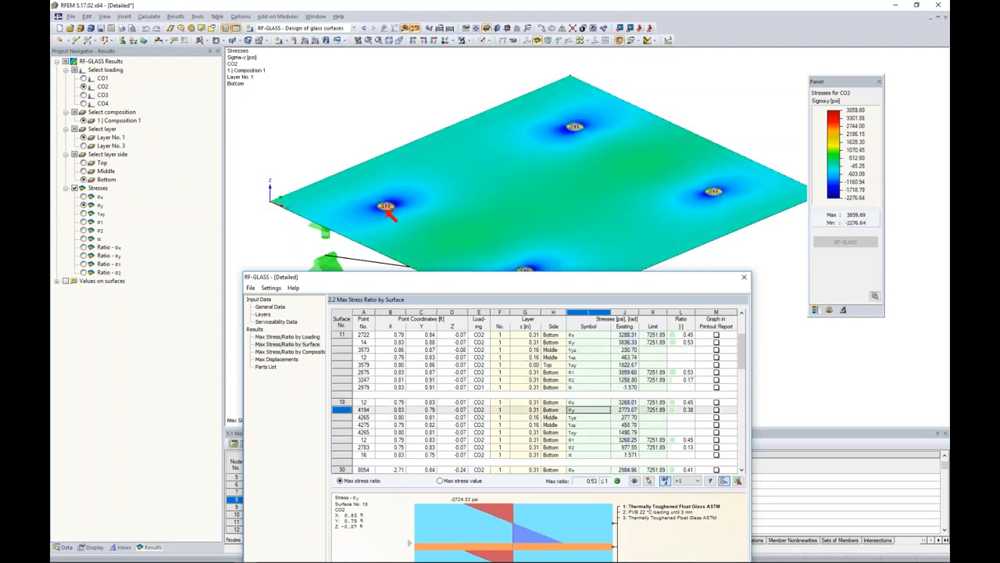
scroll(583, 445, down, 4)
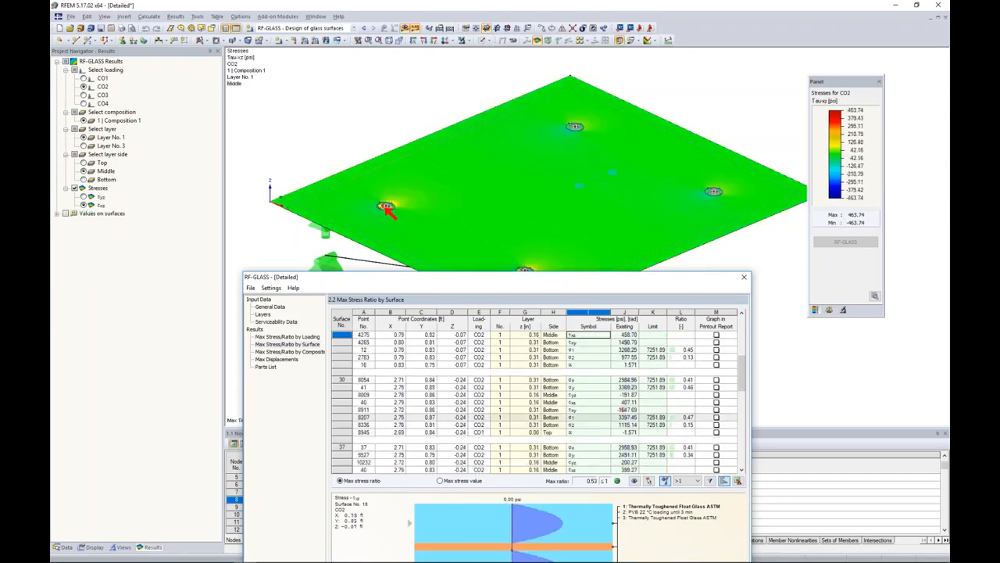
click(589, 417)
drag(577, 280, 645, 118)
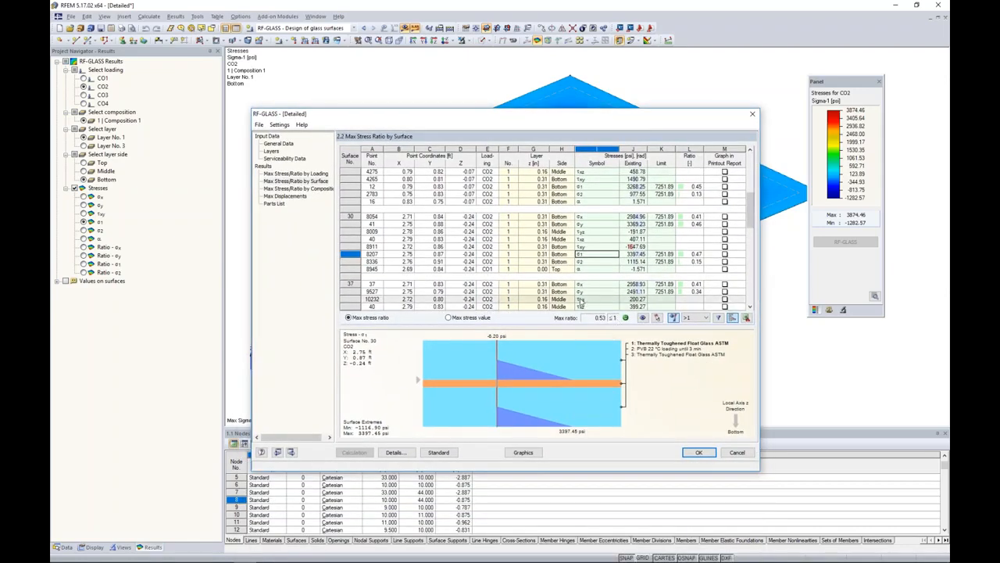
Review the maximum displacements of surface 1 and show the displacement results graphically on the model.
click(285, 195)
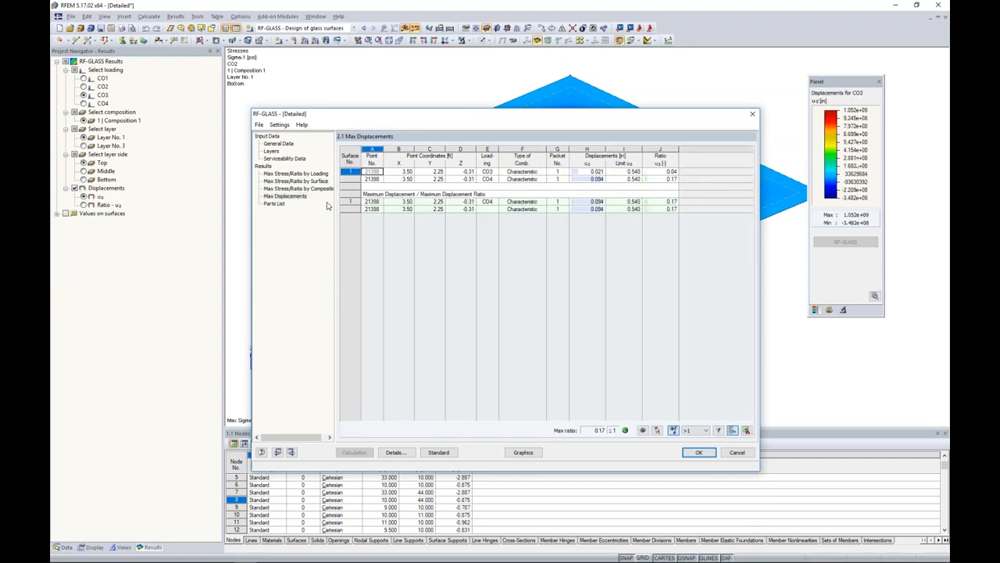
drag(518, 117, 517, 315)
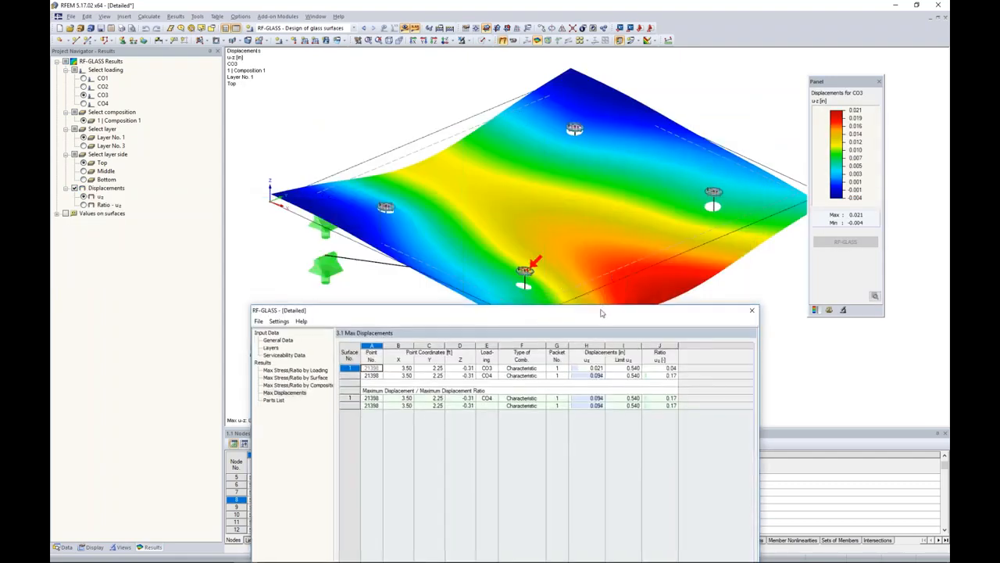
drag(599, 316, 605, 146)
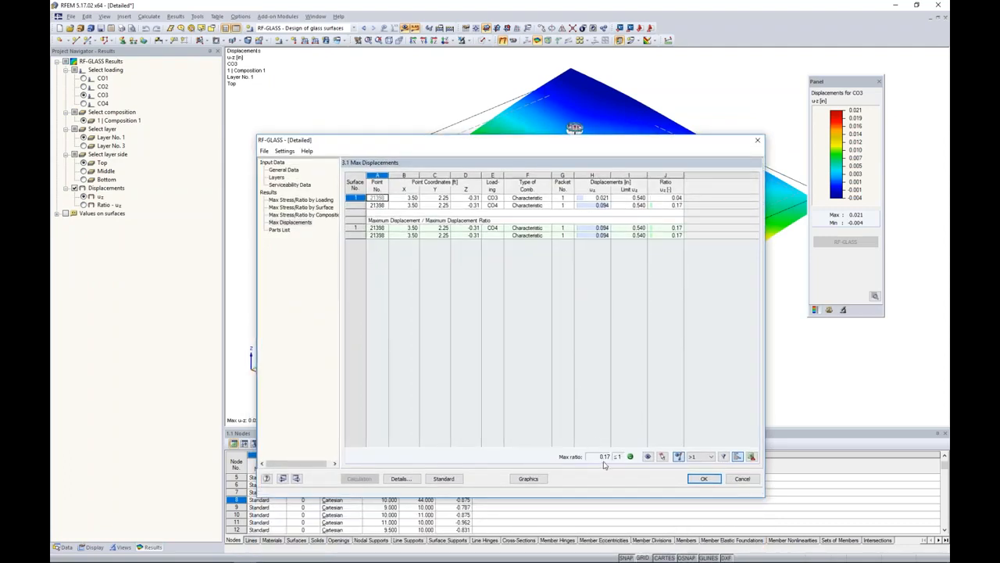
click(528, 478)
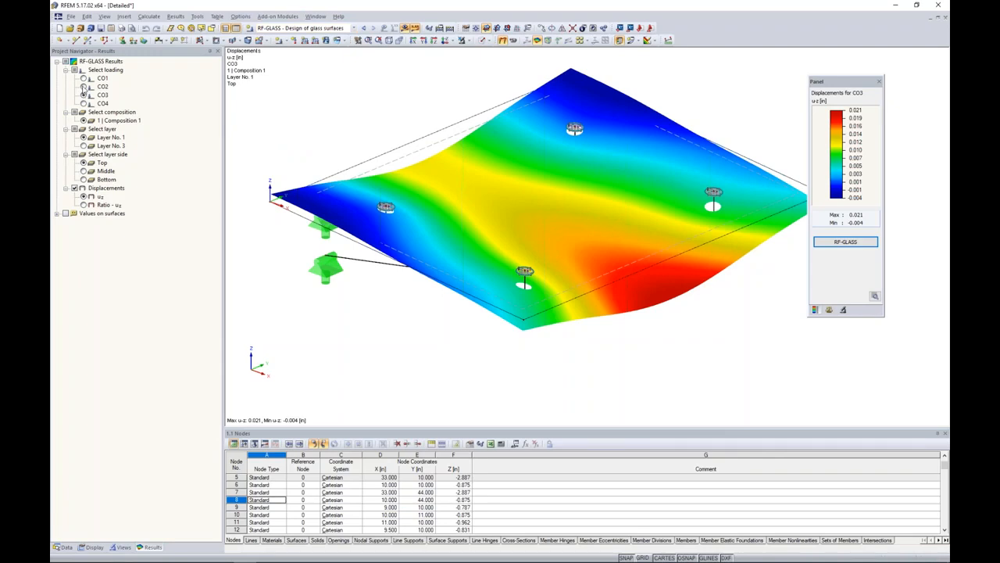
Display the CO2 principal stress σ1 on the bottom side of Layer No. 1 and inspect it at the front point fixing.
click(84, 86)
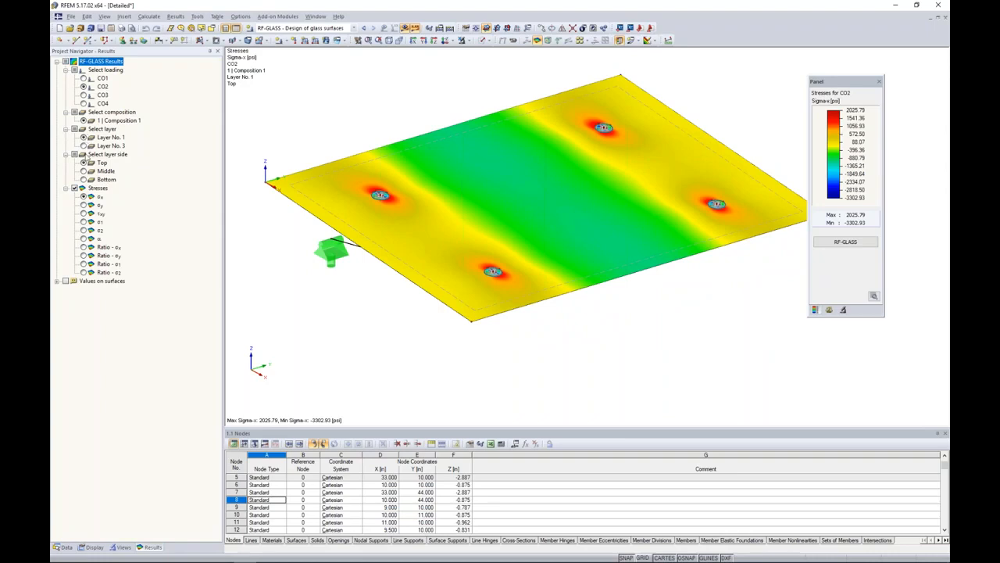
click(83, 180)
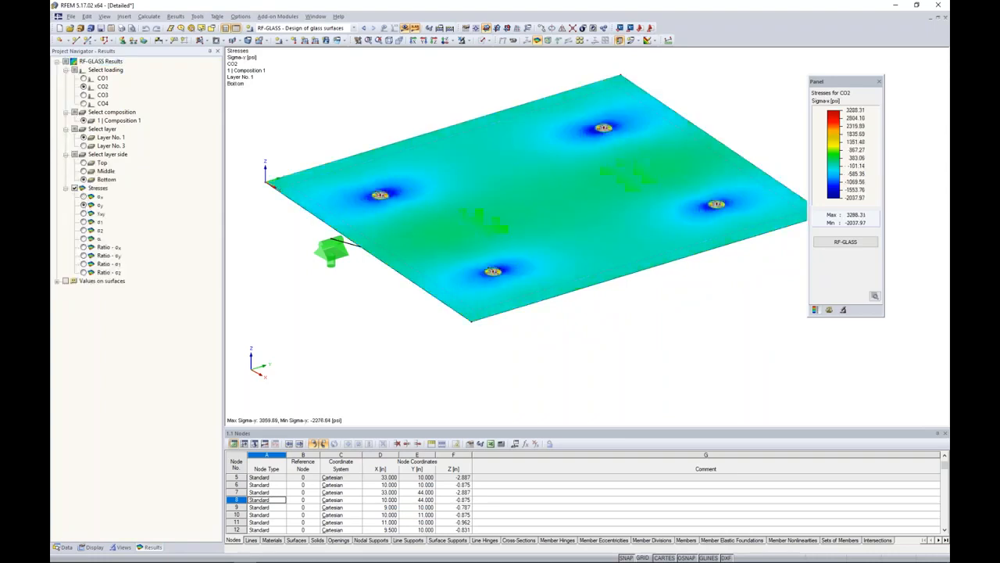
click(84, 222)
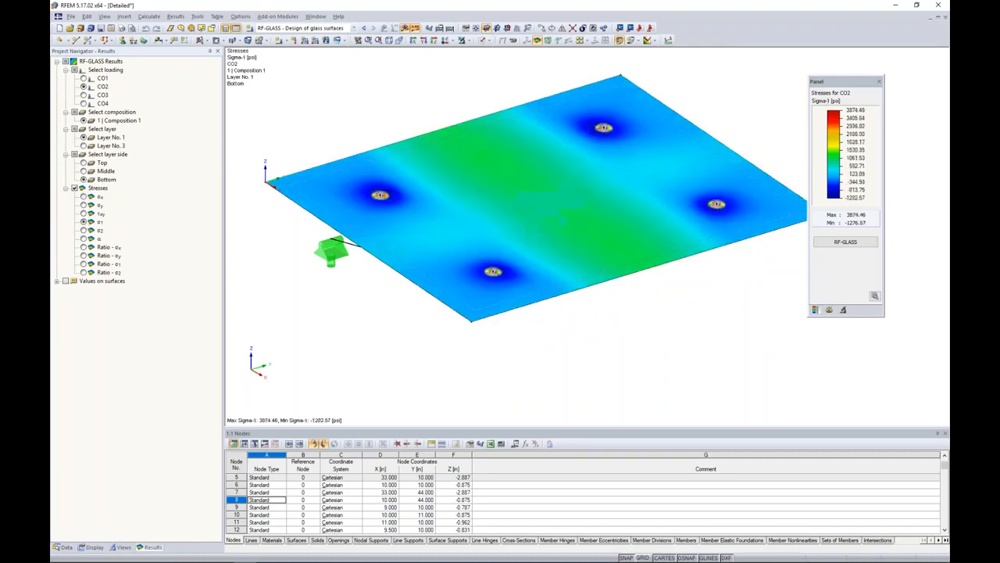
scroll(501, 282, up, 10)
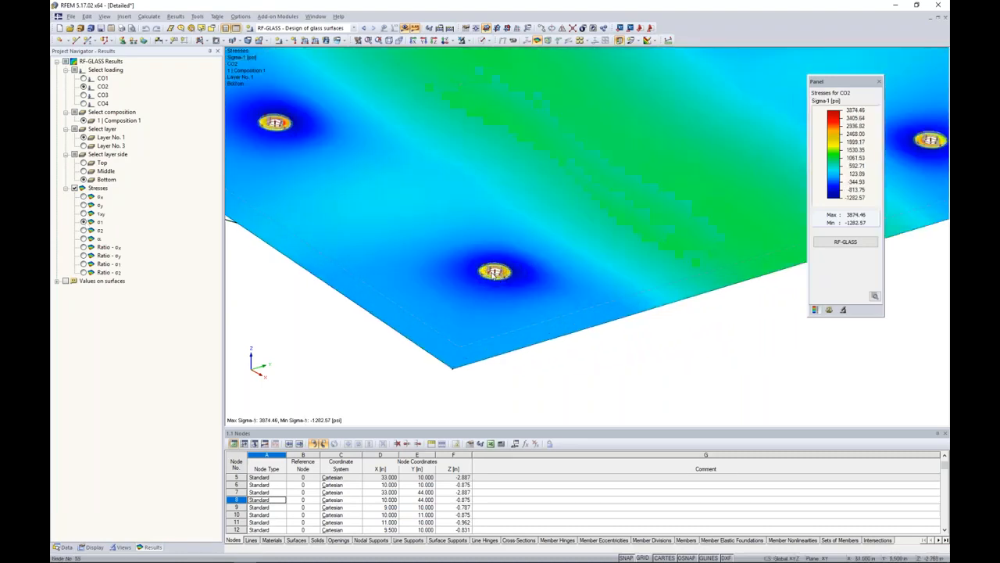
scroll(495, 273, up, 8)
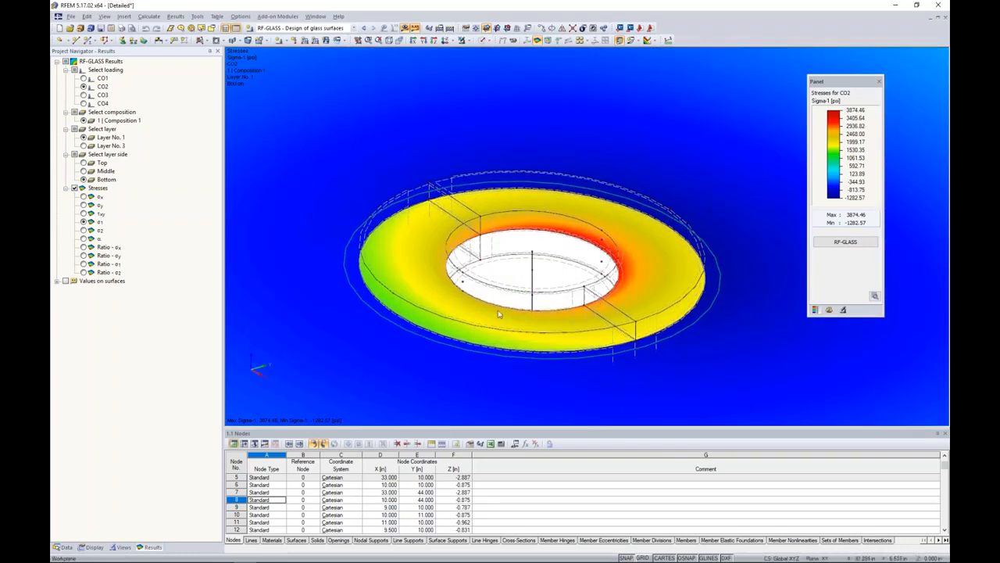
click(93, 547)
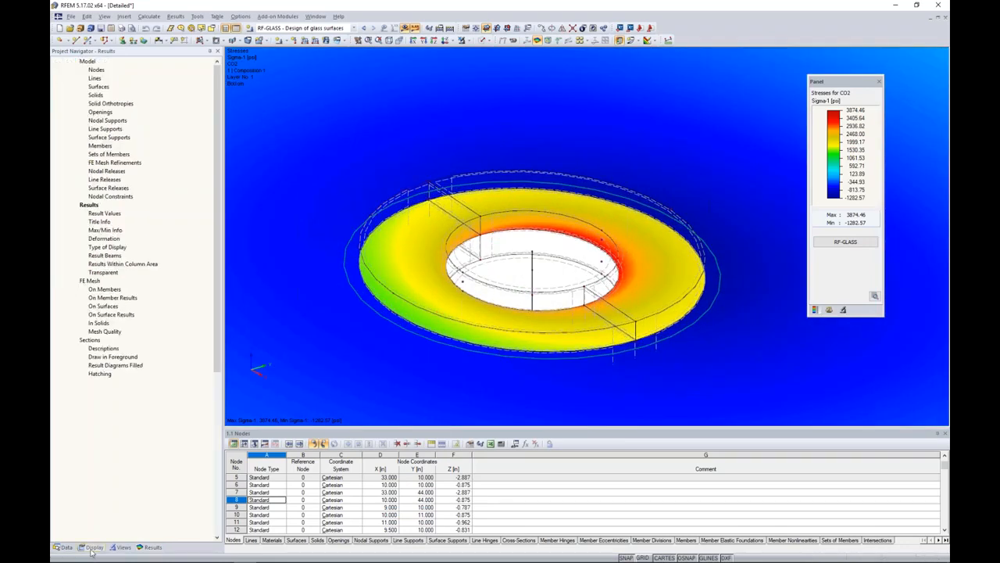
click(74, 307)
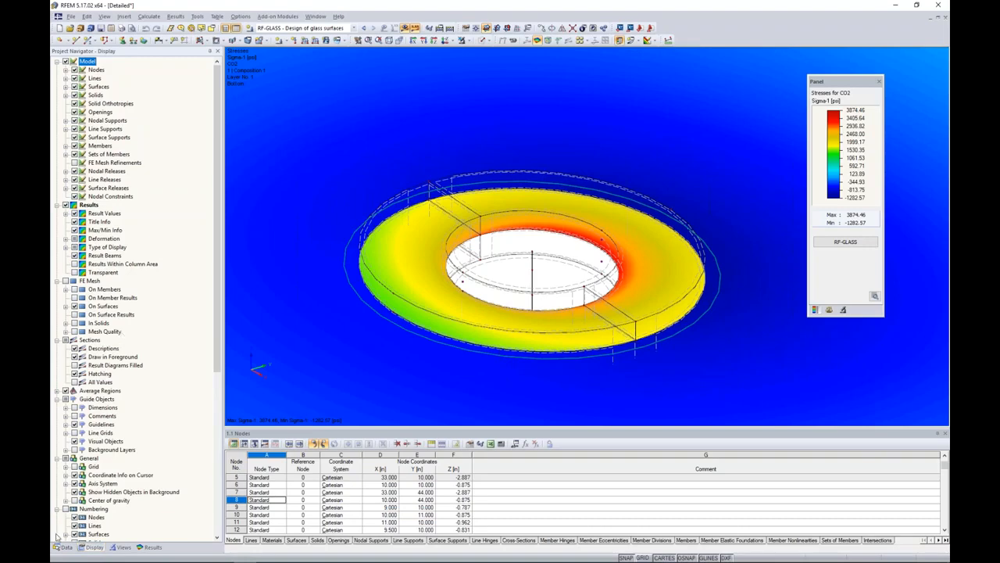
click(148, 547)
Select the objects of the front point fixing and limit the visibility to them to view the σ1 stresses around its hole.
scroll(516, 254, down, 4)
scroll(516, 254, down, 2)
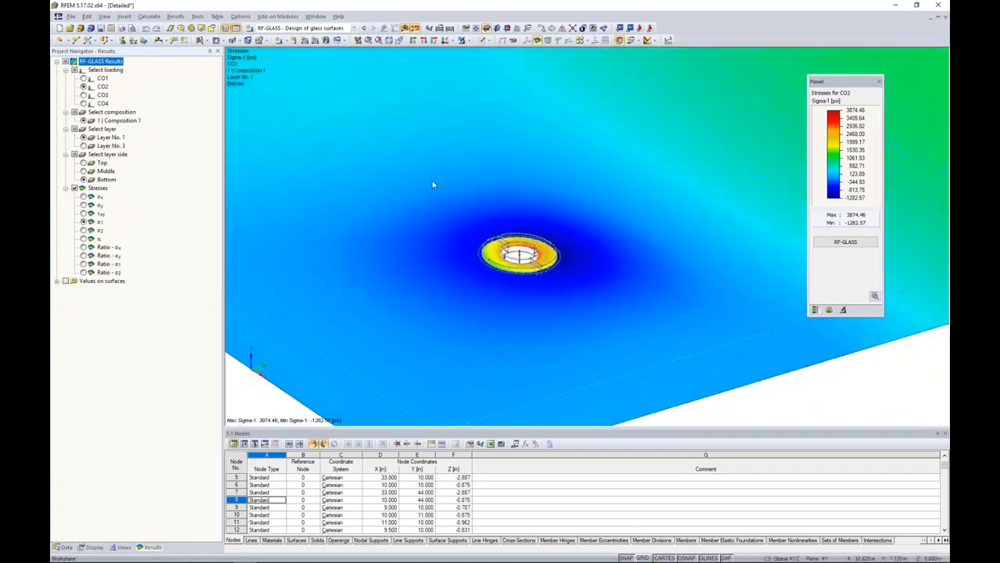
drag(577, 302, 606, 326)
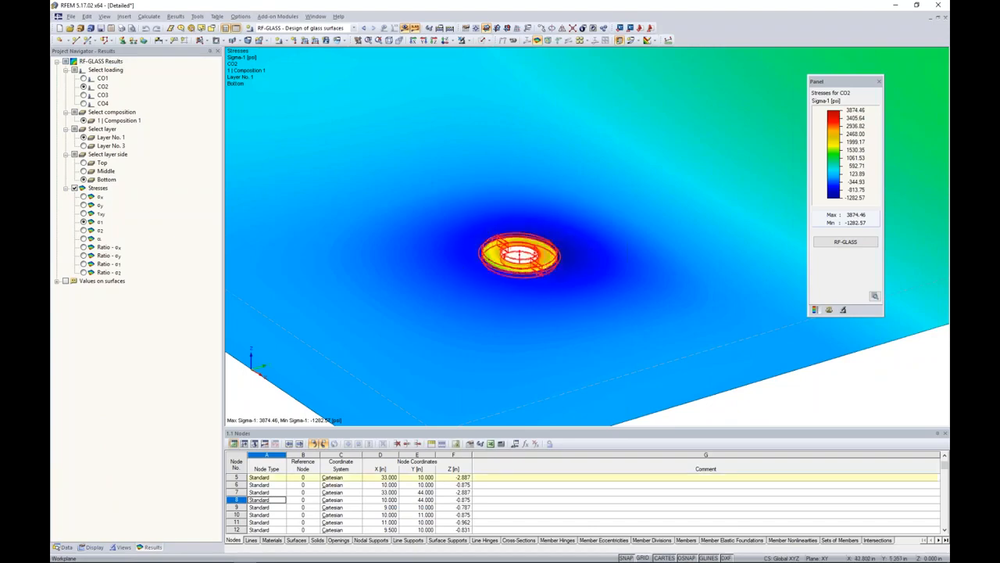
click(466, 40)
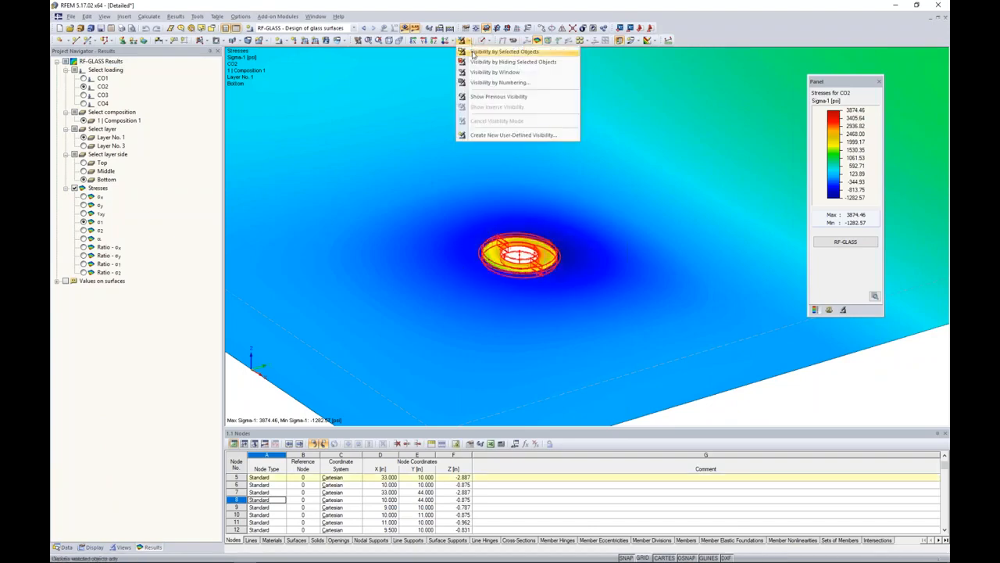
click(474, 54)
scroll(516, 270, up, 5)
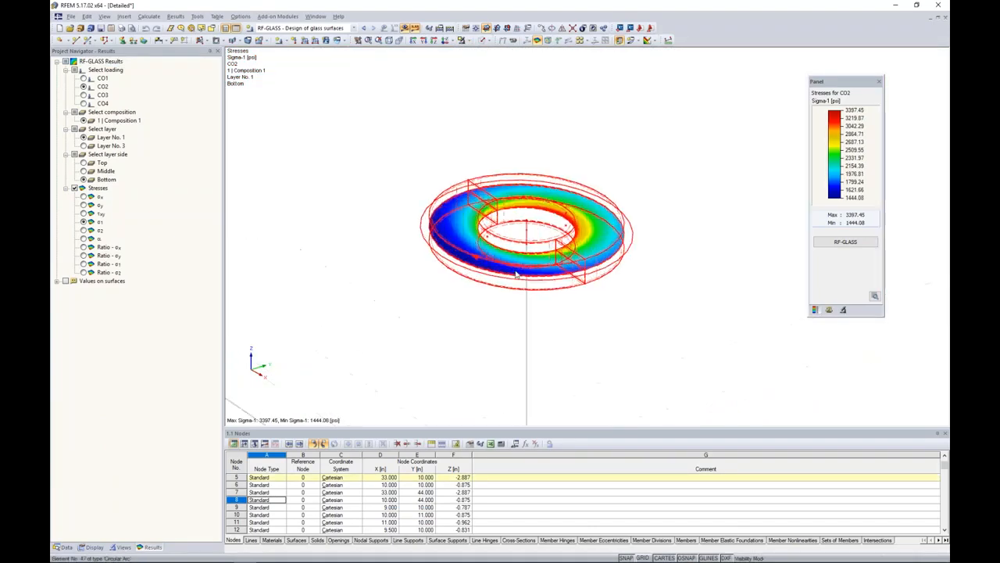
click(659, 310)
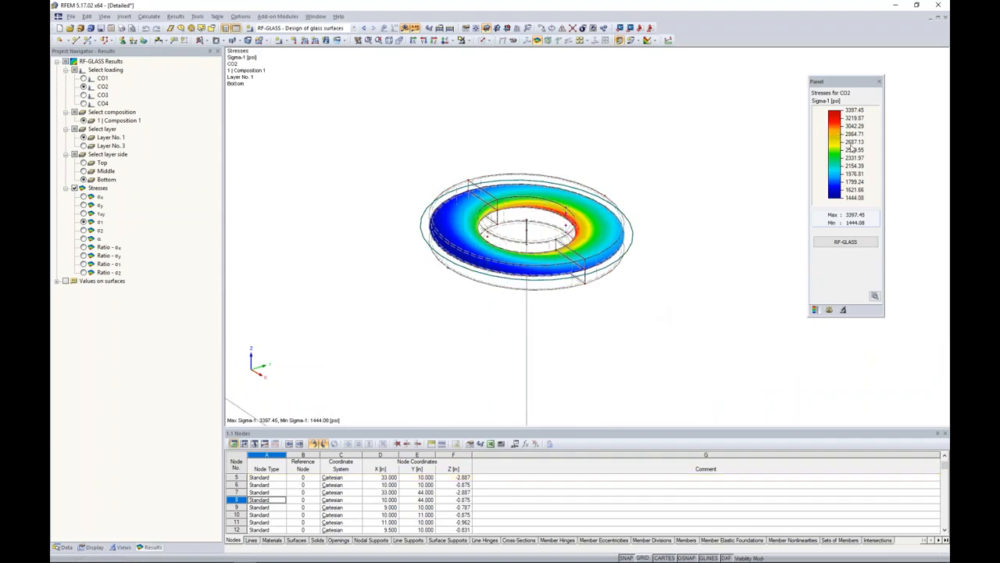
drag(847, 82, 755, 90)
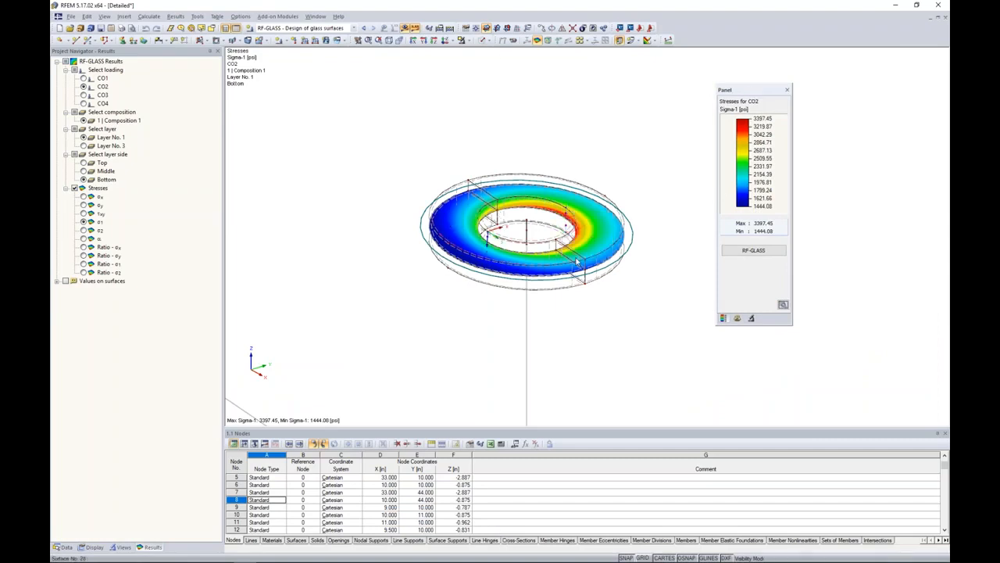
scroll(577, 262, down, 10)
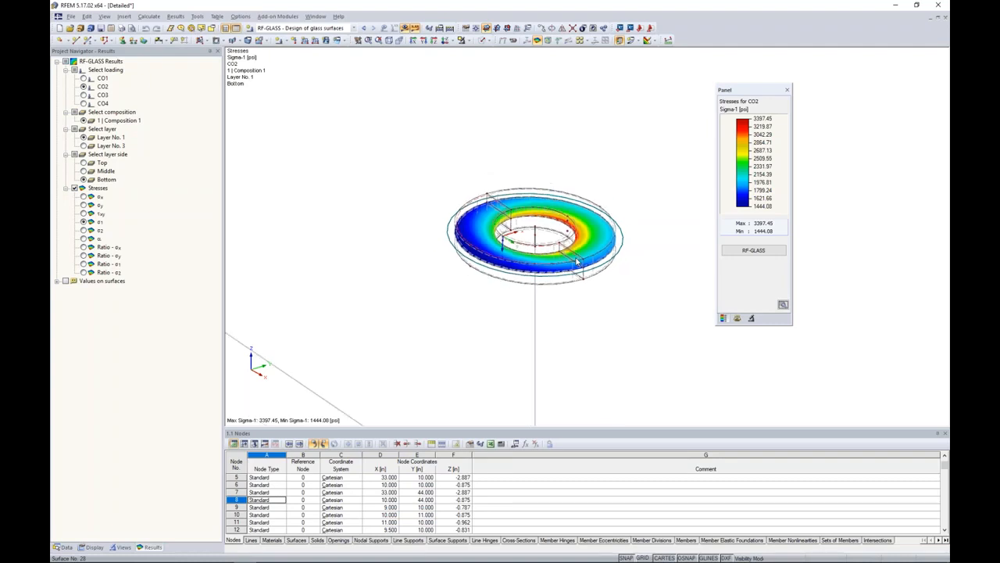
Cancel the visibility mode to show the whole model again and display the σx stresses on the glass surface.
middle_drag(601, 282, 564, 320)
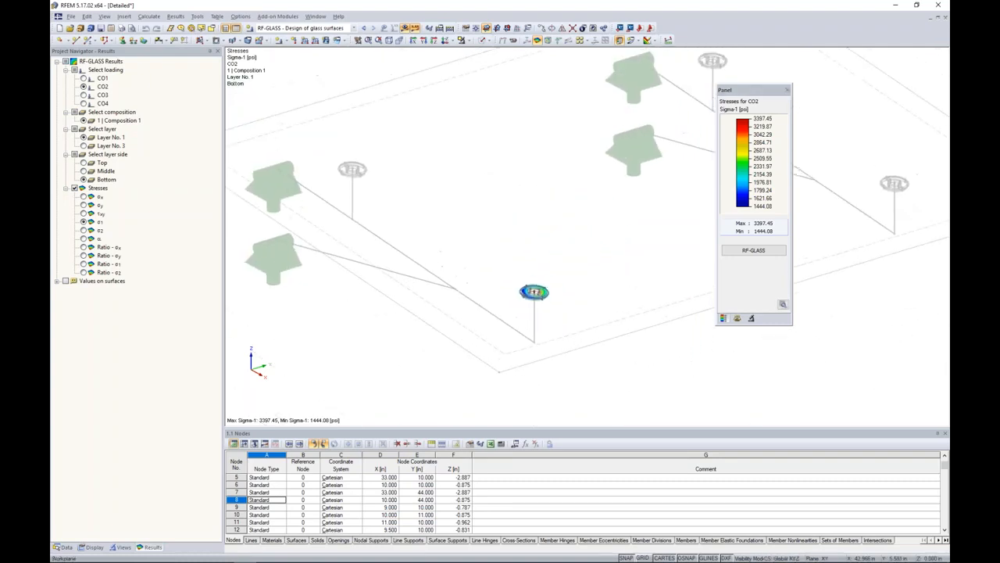
click(488, 42)
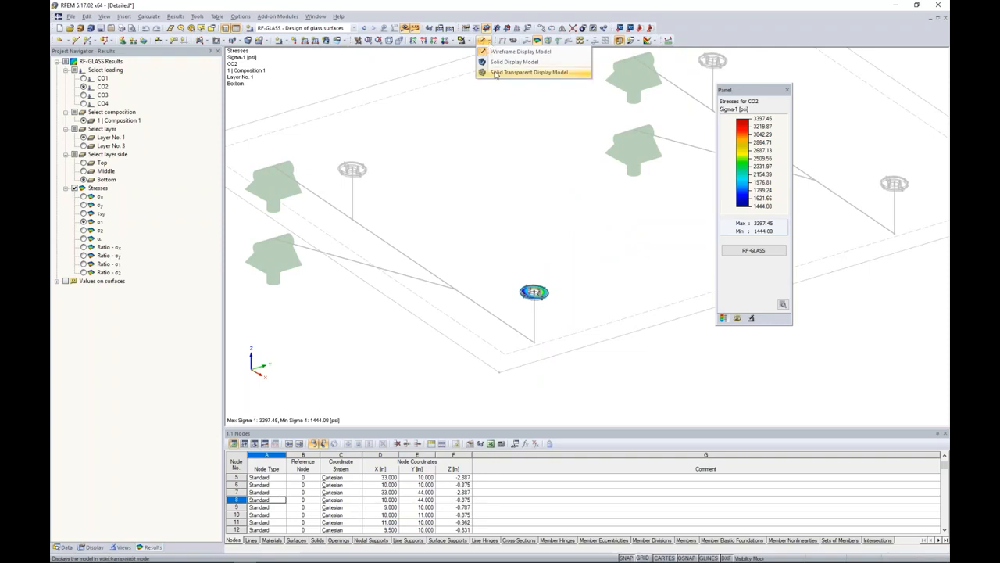
click(468, 41)
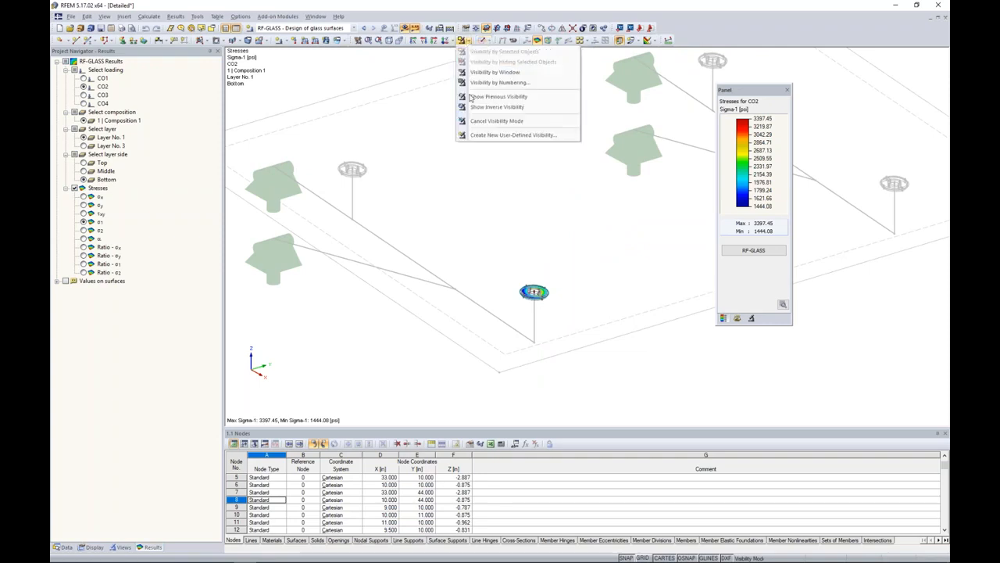
click(471, 121)
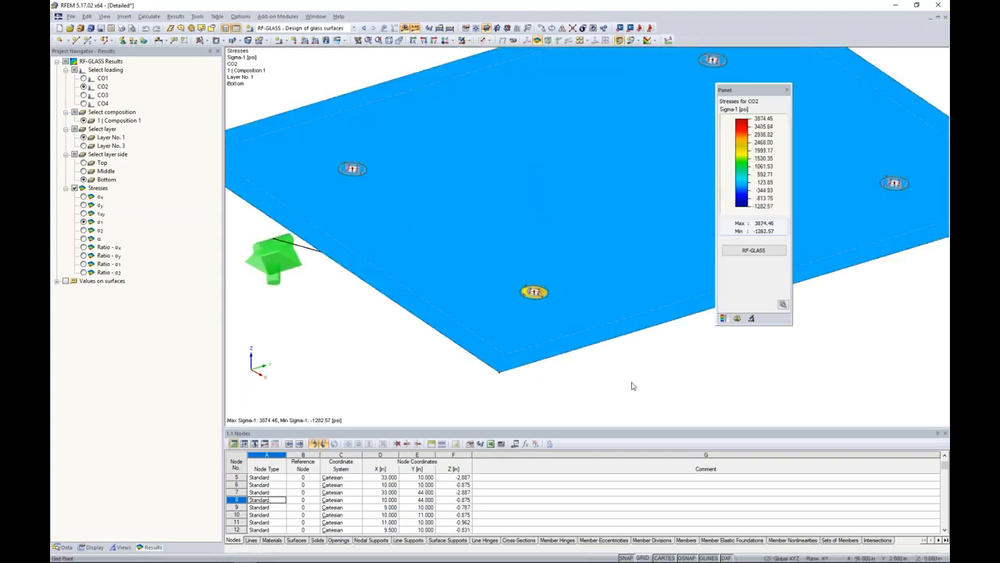
click(84, 196)
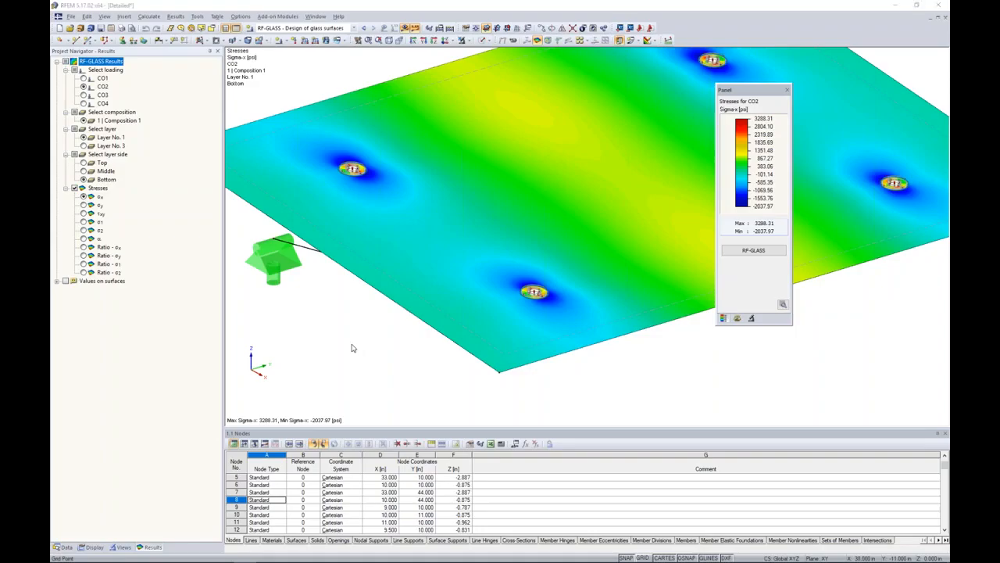
Switch to the slide presentation and advance to the More Information slide.
key(super+Tab)
click(562, 157)
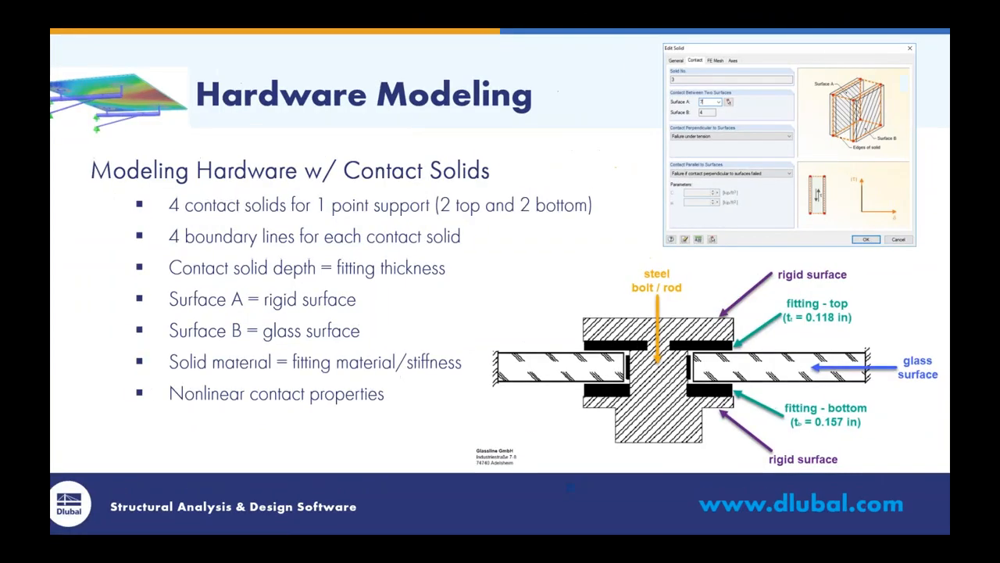
key(Right)
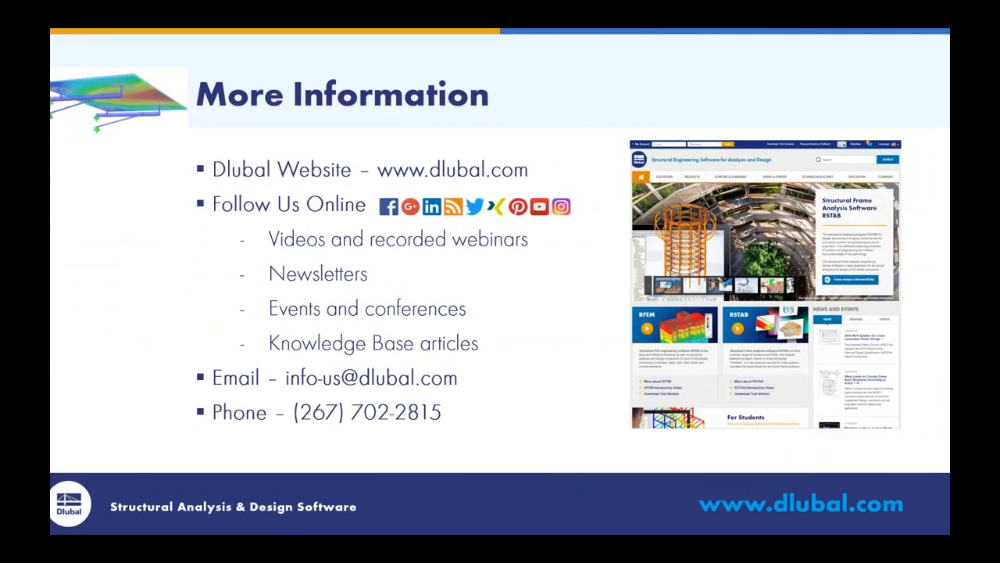